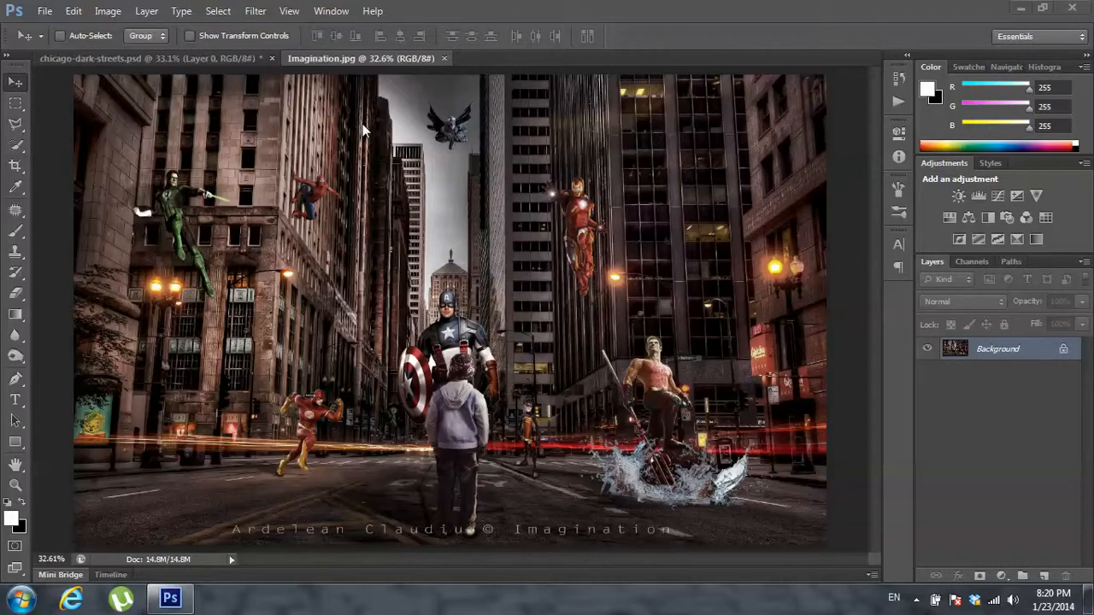
- Switch to chicago-dark-streets.psd and look through the source images in the Desktop's imagination folder without opening any
{"action": "left_click", "coordinate": [226, 57]}
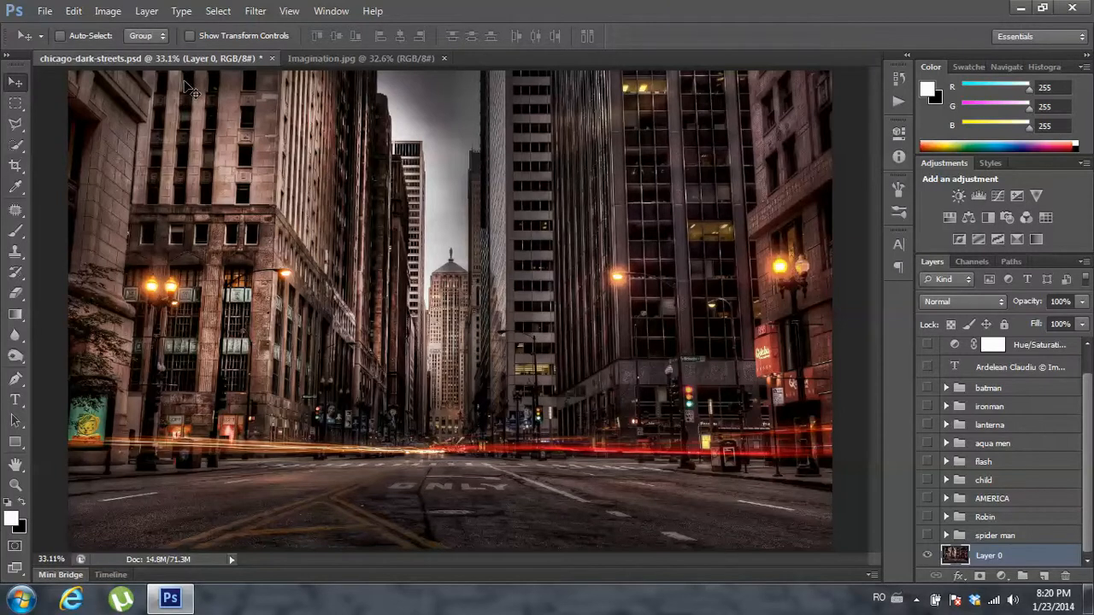
{"action": "left_click", "coordinate": [44, 10]}
{"action": "left_click", "coordinate": [60, 43]}
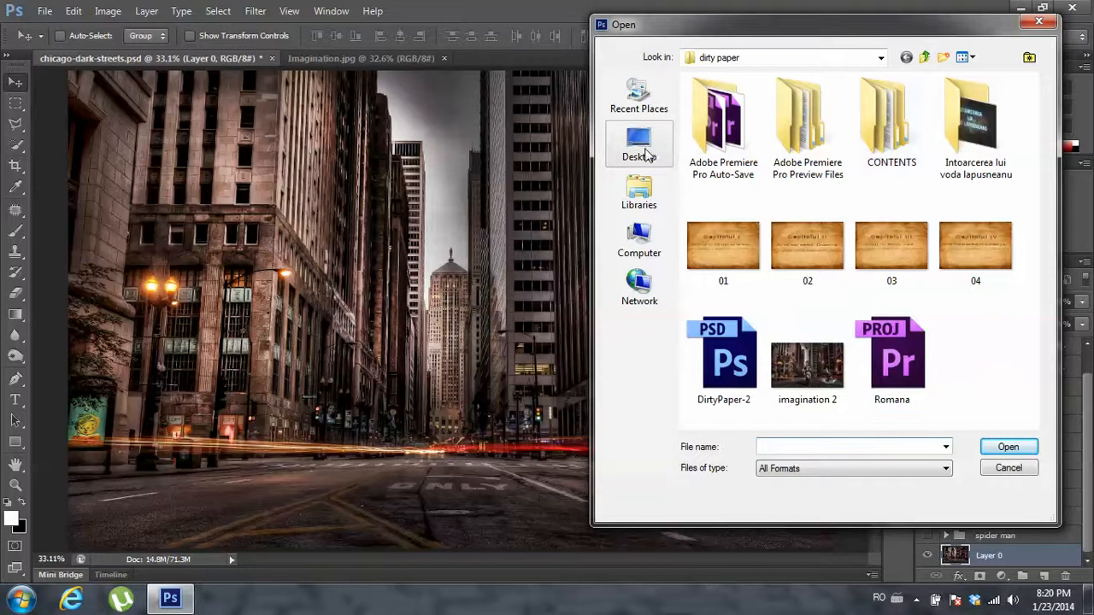
{"action": "left_click", "coordinate": [647, 154]}
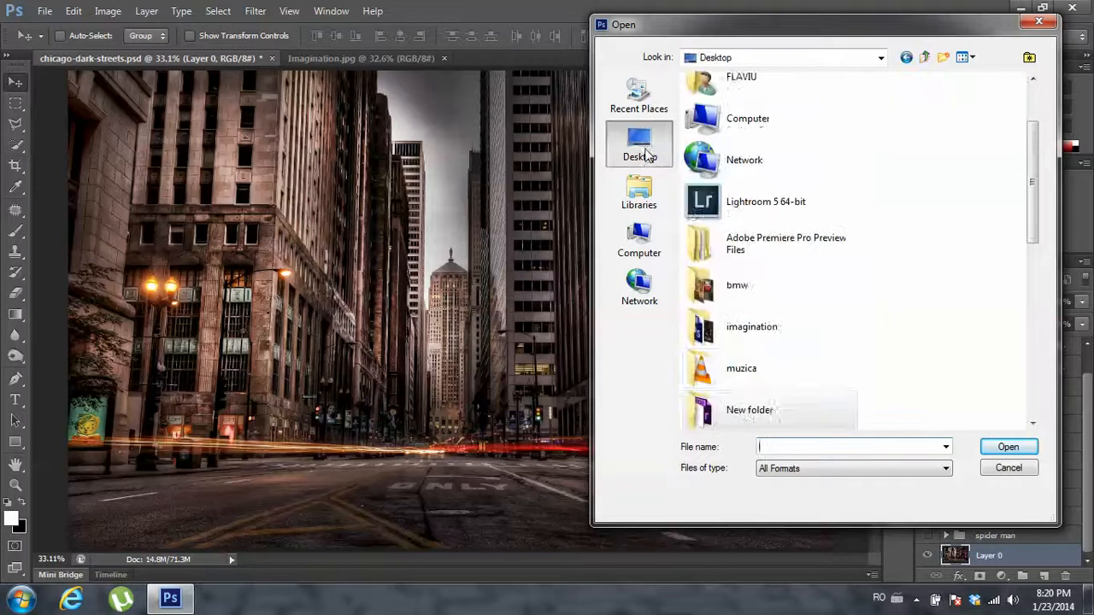
{"action": "double_click", "coordinate": [732, 327]}
{"action": "mouse_move", "coordinate": [1029, 147]}
{"action": "left_mouse_down"}
{"action": "mouse_move", "coordinate": [1034, 207]}
{"action": "mouse_move", "coordinate": [1033, 144]}
{"action": "left_mouse_up"}
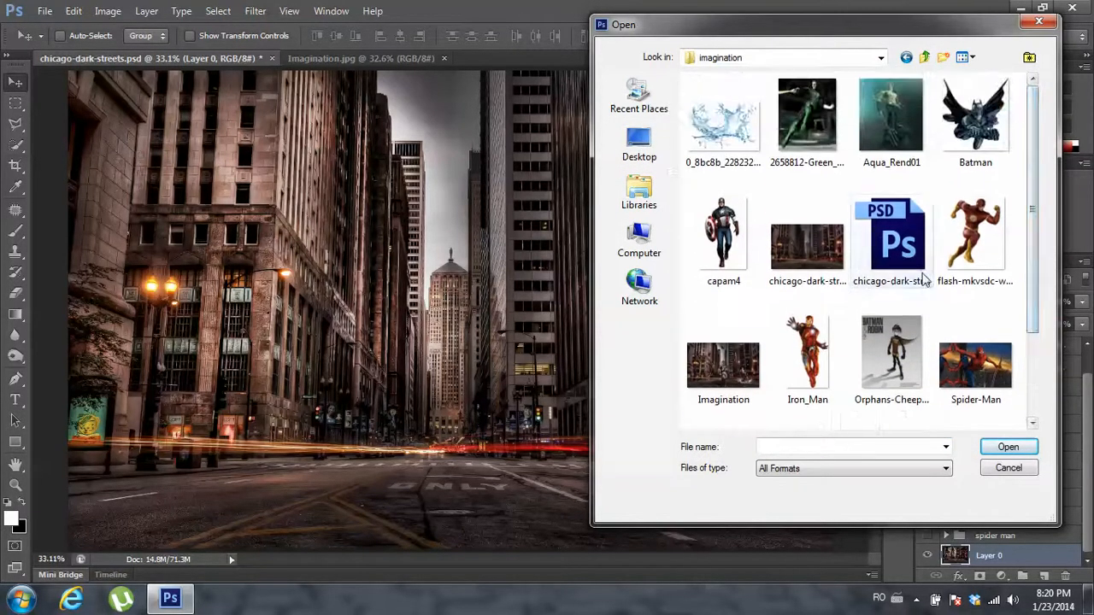
{"action": "left_click", "coordinate": [1039, 22]}
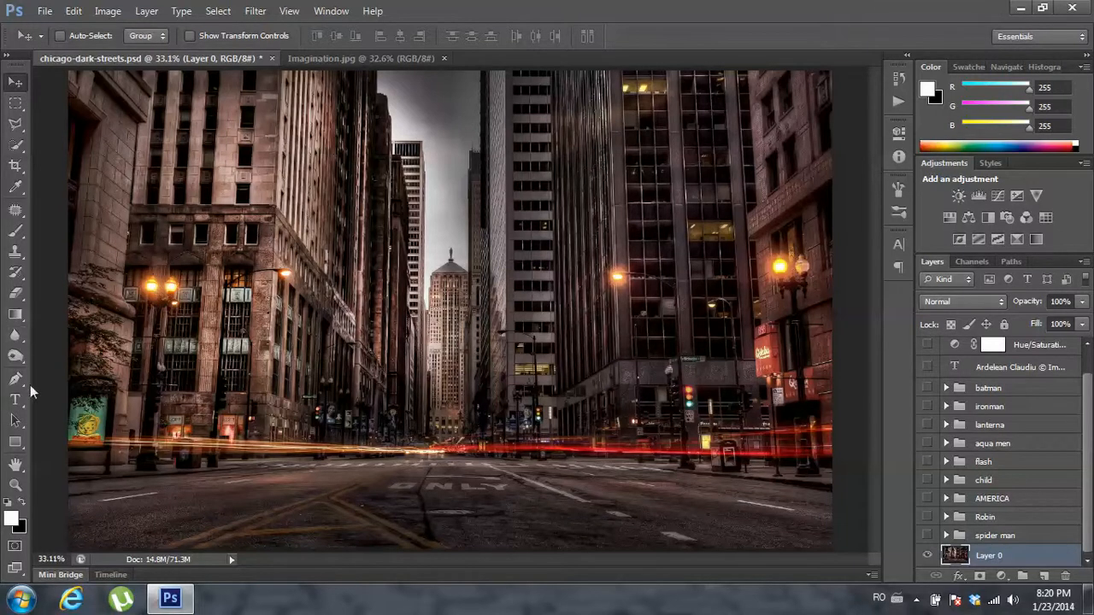
- Brighten the building facades on the street's left side with the Dodge tool, using brush size 1381, Midtones range and 35% exposure
{"action": "left_click", "coordinate": [17, 359]}
{"action": "right_click", "coordinate": [17, 359]}
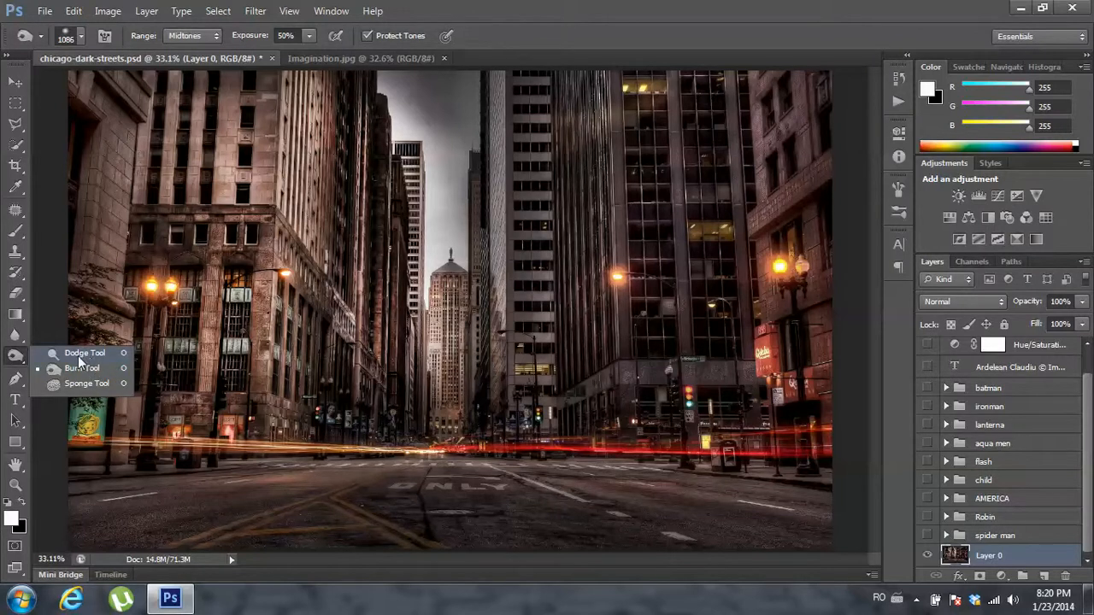
{"action": "left_click", "coordinate": [102, 372]}
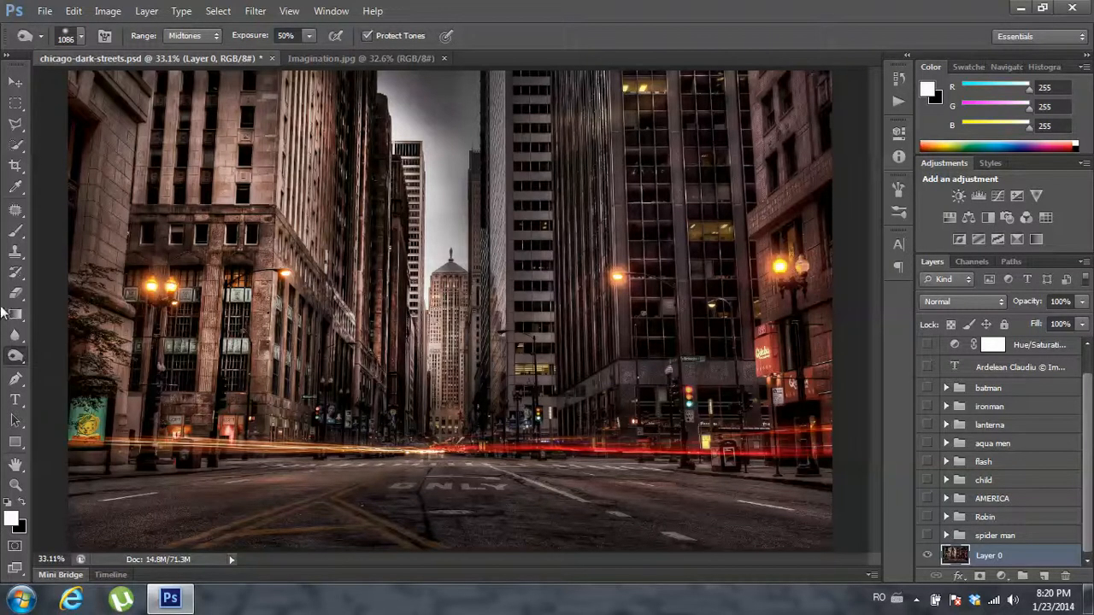
{"action": "right_click", "coordinate": [16, 356]}
{"action": "left_click", "coordinate": [75, 360]}
{"action": "key", "text": "bracketright"}
{"action": "key", "text": "bracketright"}
{"action": "key", "text": "bracketright"}
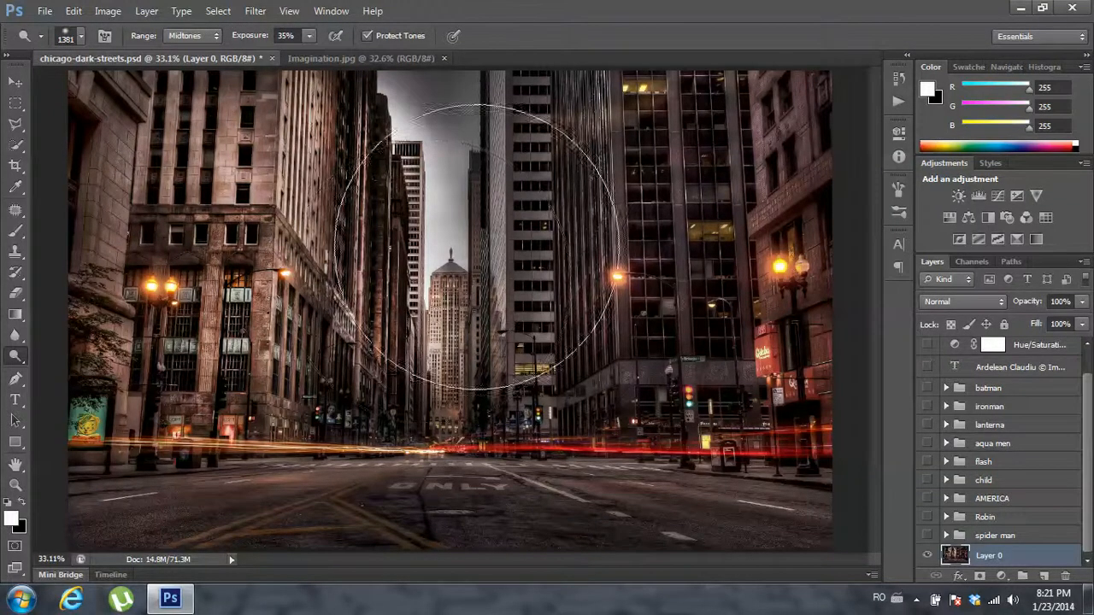
{"action": "left_click", "coordinate": [308, 36]}
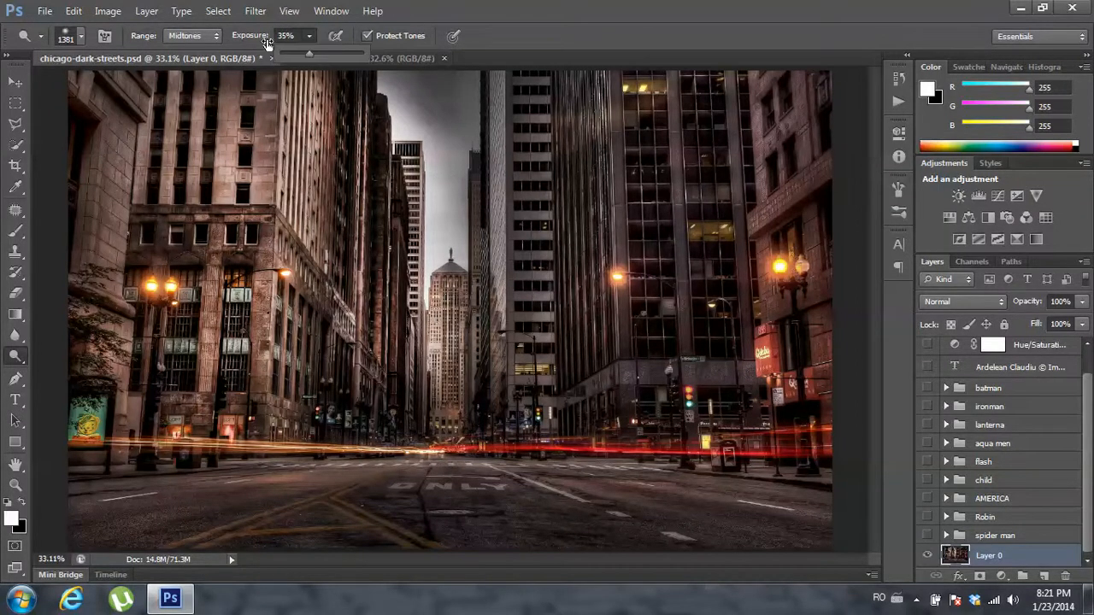
{"action": "left_click", "coordinate": [310, 35]}
{"action": "mouse_move", "coordinate": [272, 340]}
{"action": "left_mouse_down"}
{"action": "mouse_move", "coordinate": [266, 282]}
{"action": "mouse_move", "coordinate": [281, 226]}
{"action": "mouse_move", "coordinate": [263, 216]}
{"action": "left_mouse_up"}
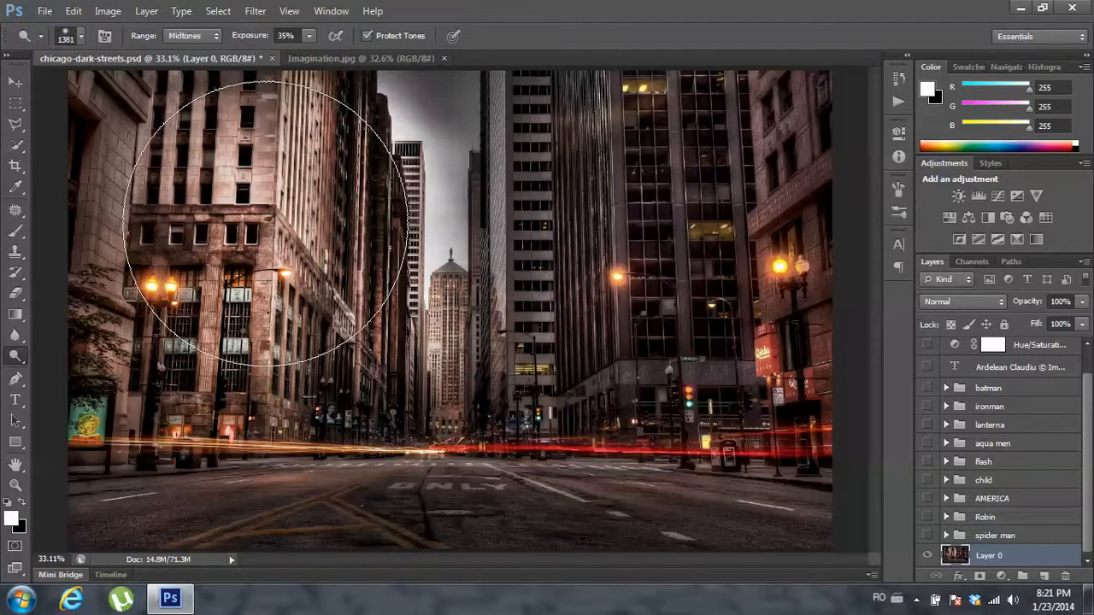
- Revert the document history to the last Burn Tool state, discarding the new dodge strokes
{"action": "left_click", "coordinate": [898, 79]}
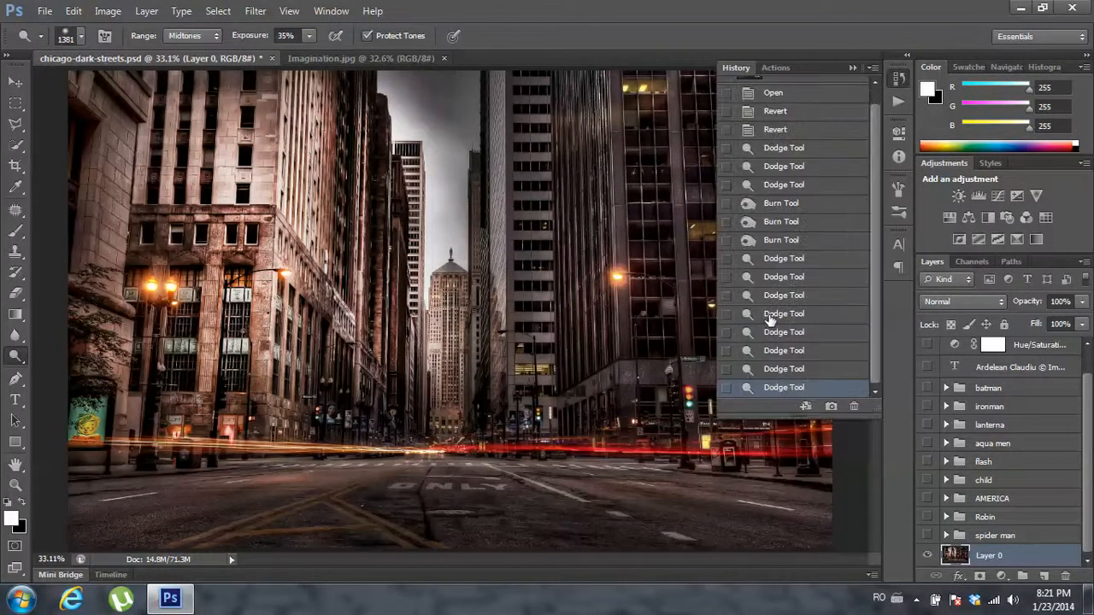
{"action": "left_click", "coordinate": [769, 240]}
{"action": "left_click", "coordinate": [852, 68]}
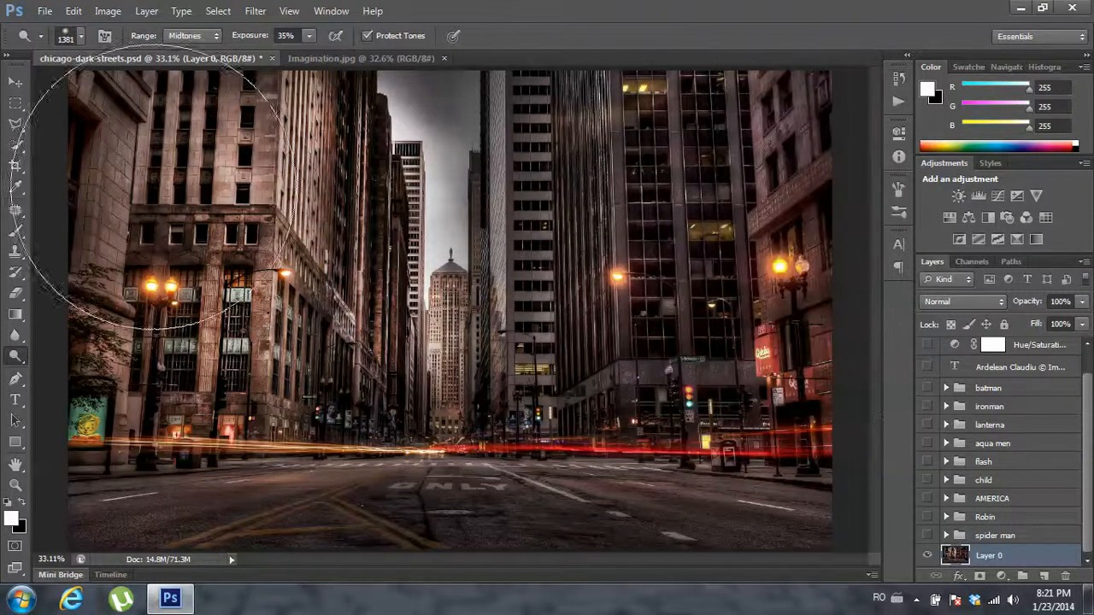
- Try darkening the street photo with the Burn tool at 50% exposure, and step the history back to the first Burn Tool state
{"action": "left_click_drag", "start_coordinate": [16, 355], "coordinate": [47, 363]}
{"action": "left_click", "coordinate": [62, 369]}
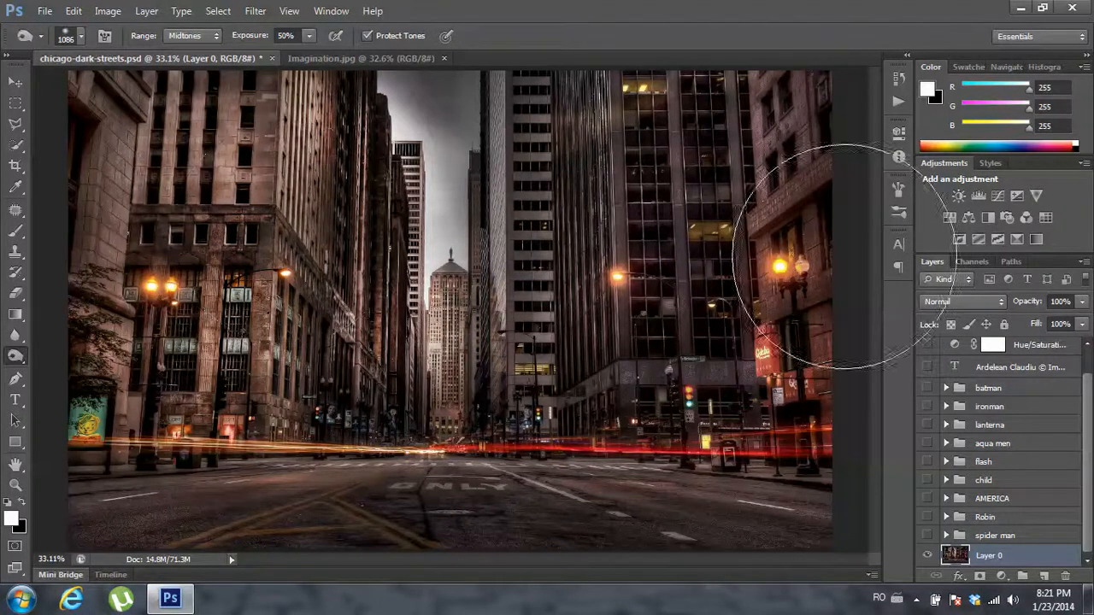
{"action": "left_click", "coordinate": [896, 86]}
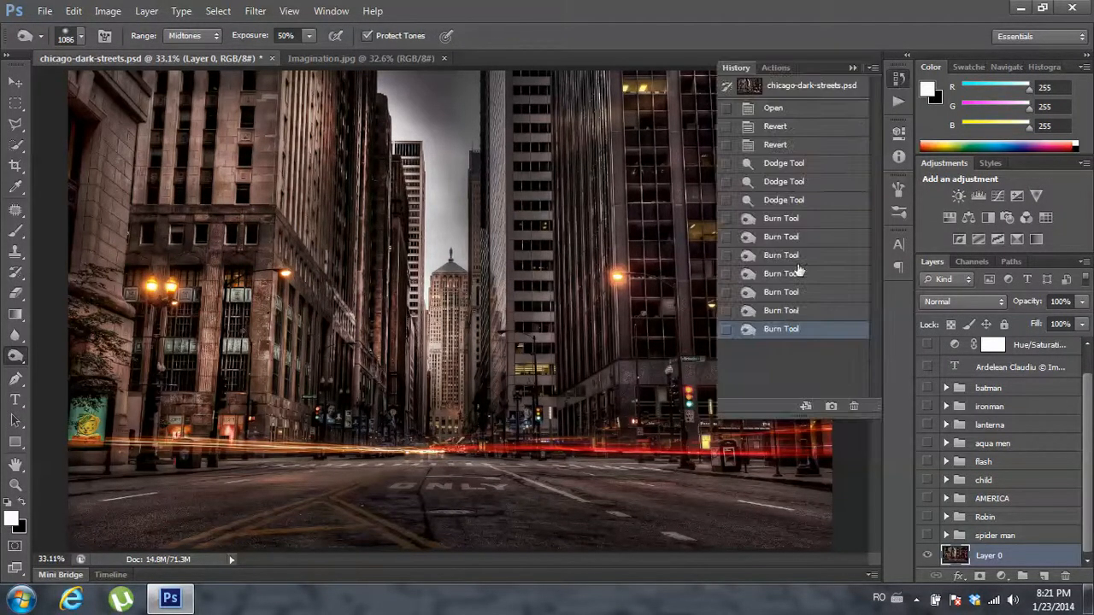
{"action": "left_click", "coordinate": [777, 204]}
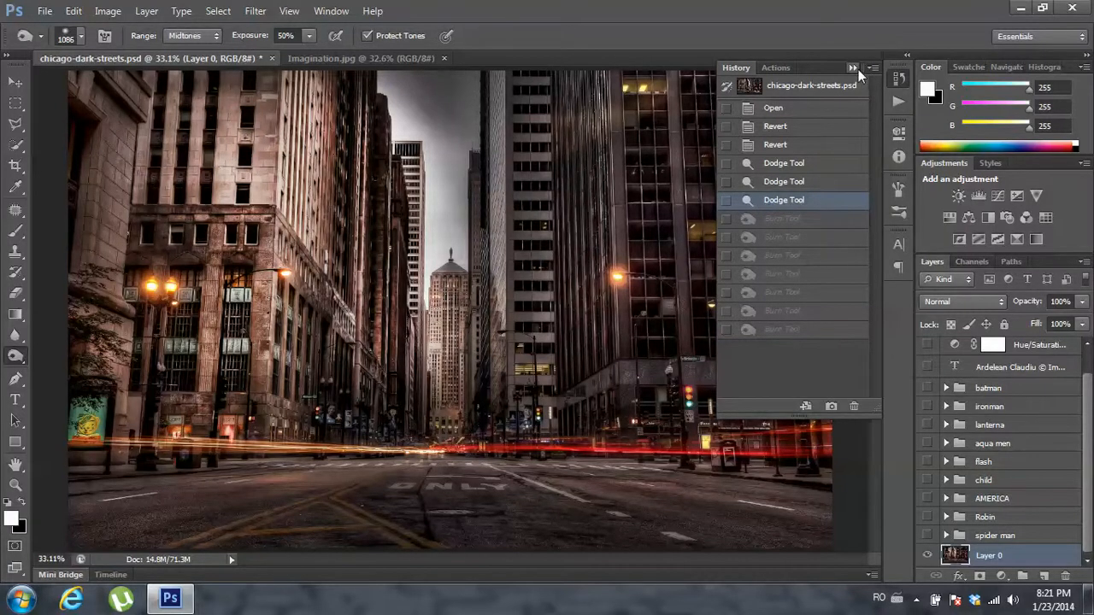
{"action": "left_click", "coordinate": [756, 220]}
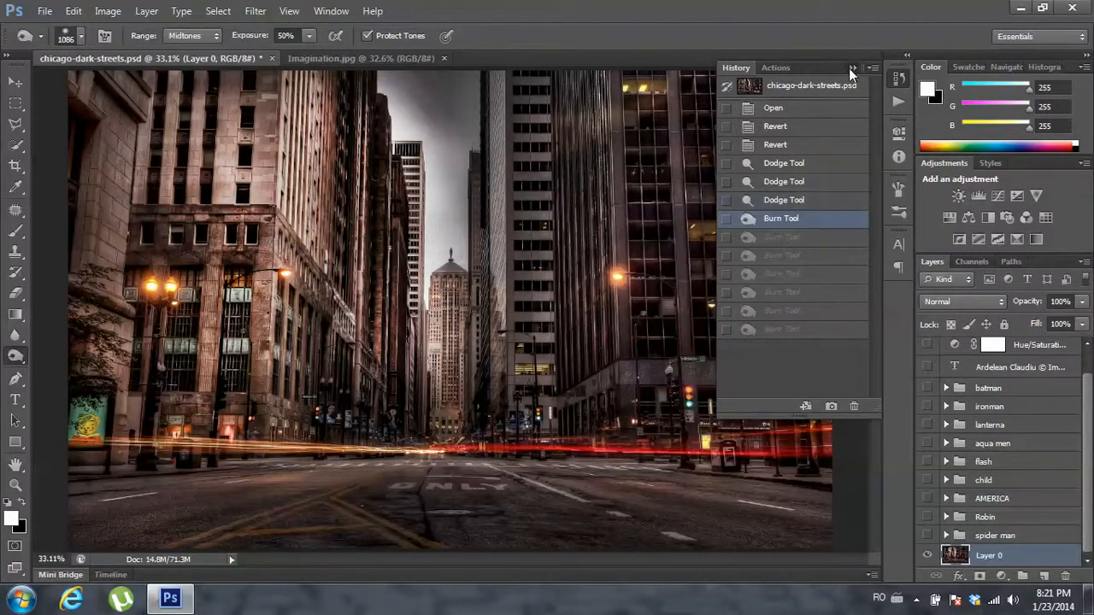
{"action": "left_click", "coordinate": [852, 68]}
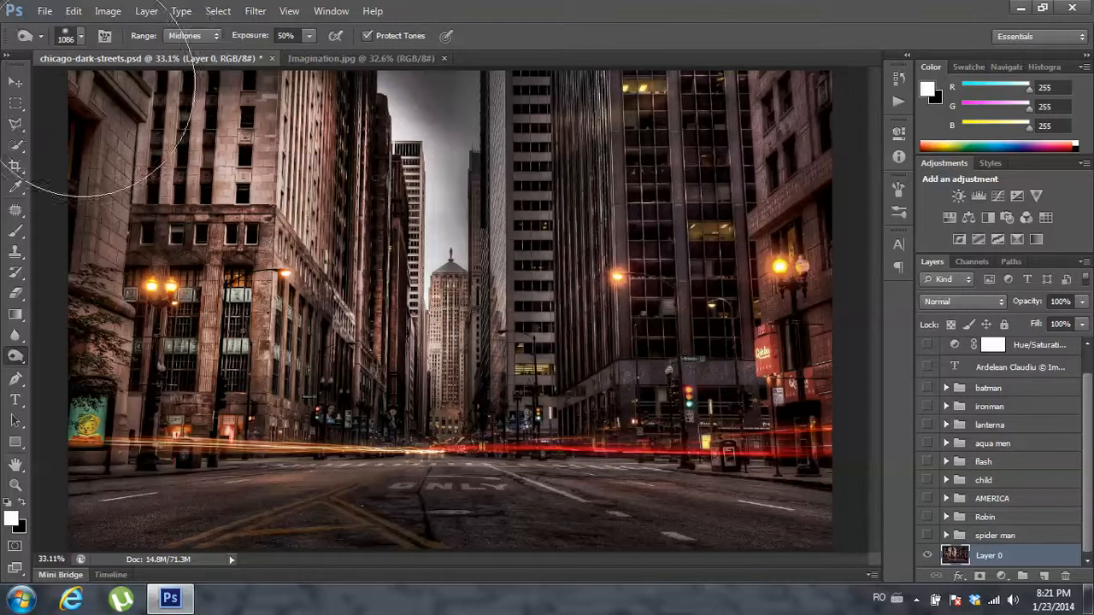
- Preview the child group over the street by toggling its visibility on and off, leaving it hidden
{"action": "left_click", "coordinate": [14, 83]}
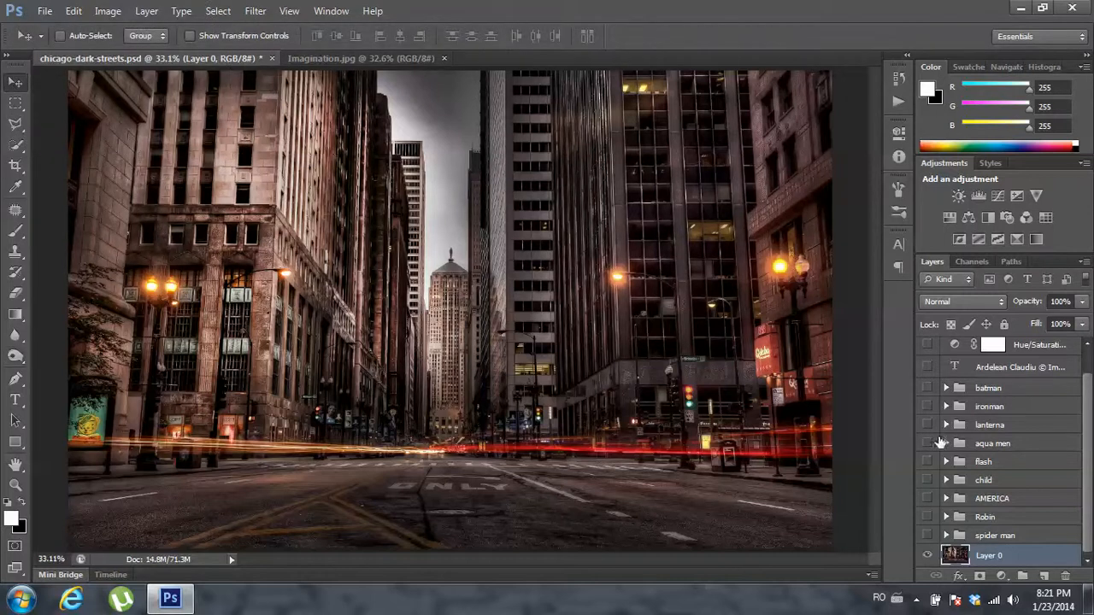
{"action": "left_click", "coordinate": [927, 480]}
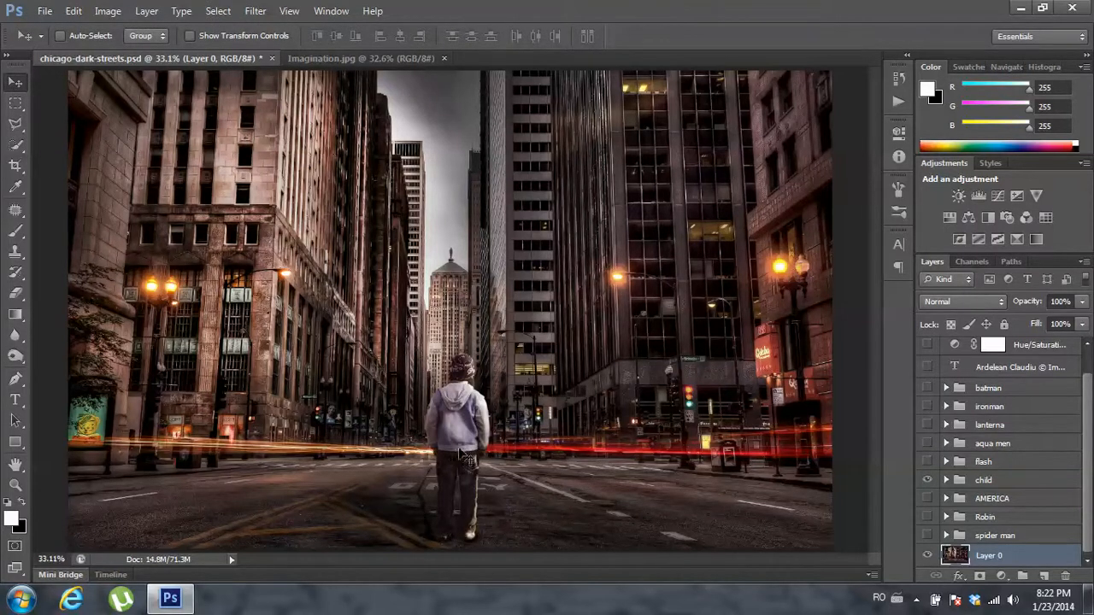
{"action": "left_click", "coordinate": [927, 480]}
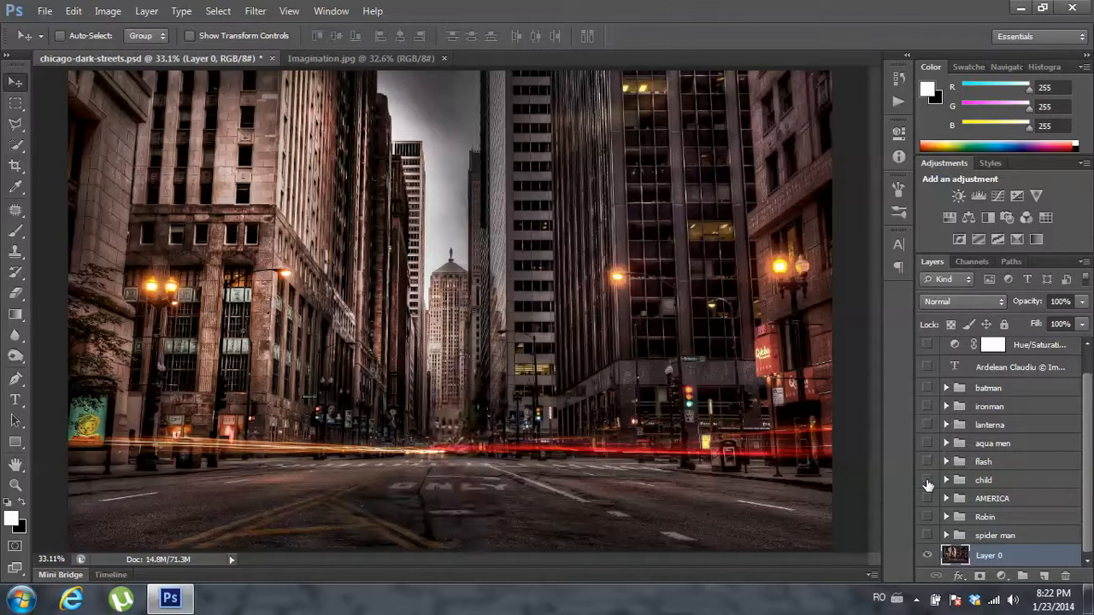
{"action": "left_click", "coordinate": [927, 481]}
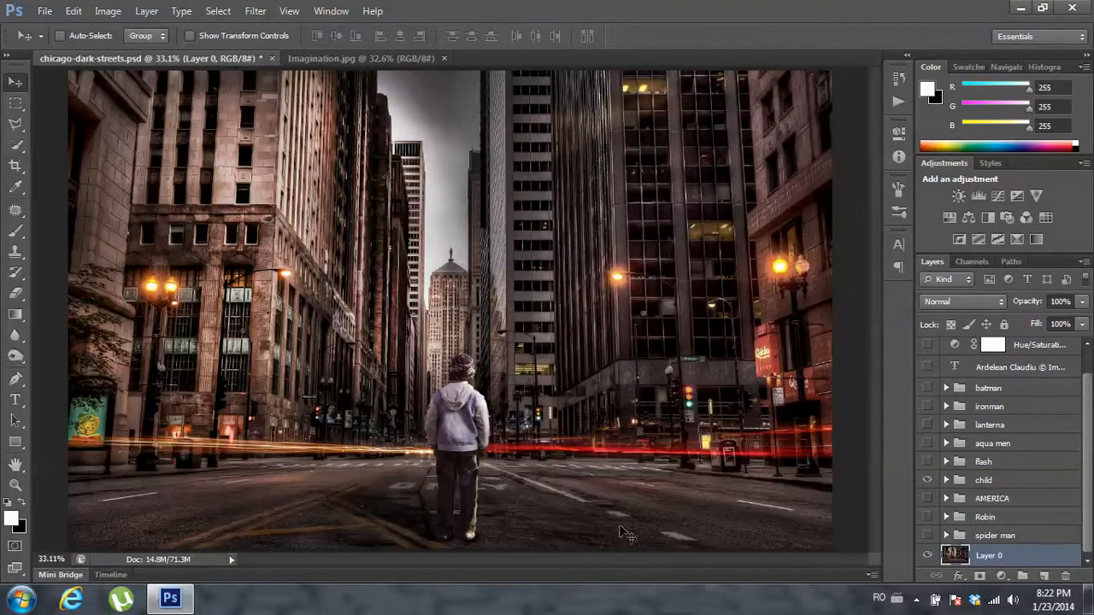
{"action": "left_click", "coordinate": [927, 480]}
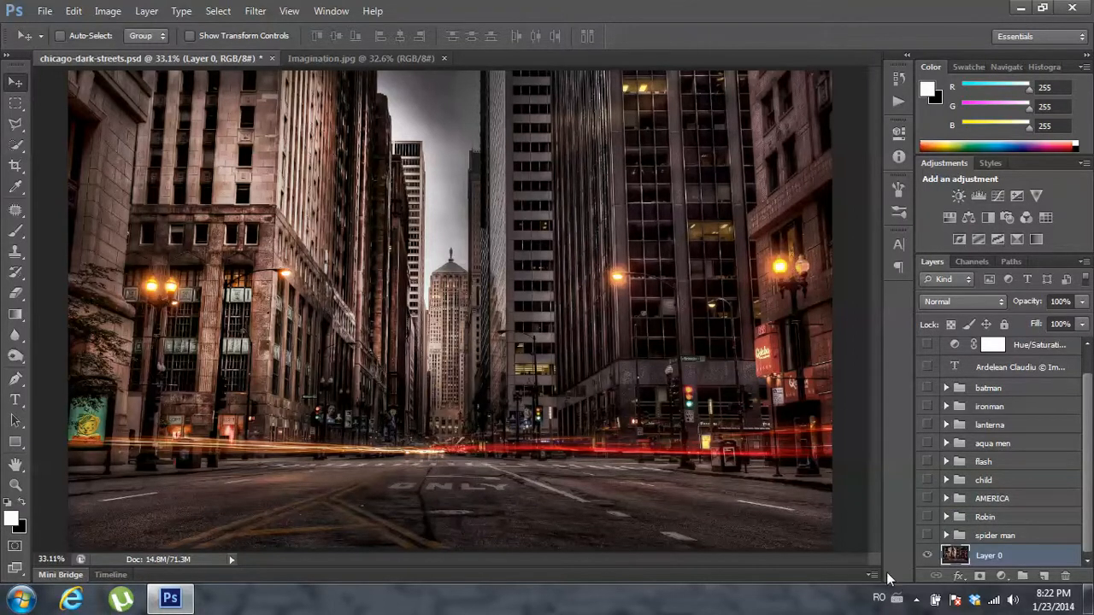
- Show the spider man group and expand it to reveal its adjustment and image layers
{"action": "left_click", "coordinate": [927, 536]}
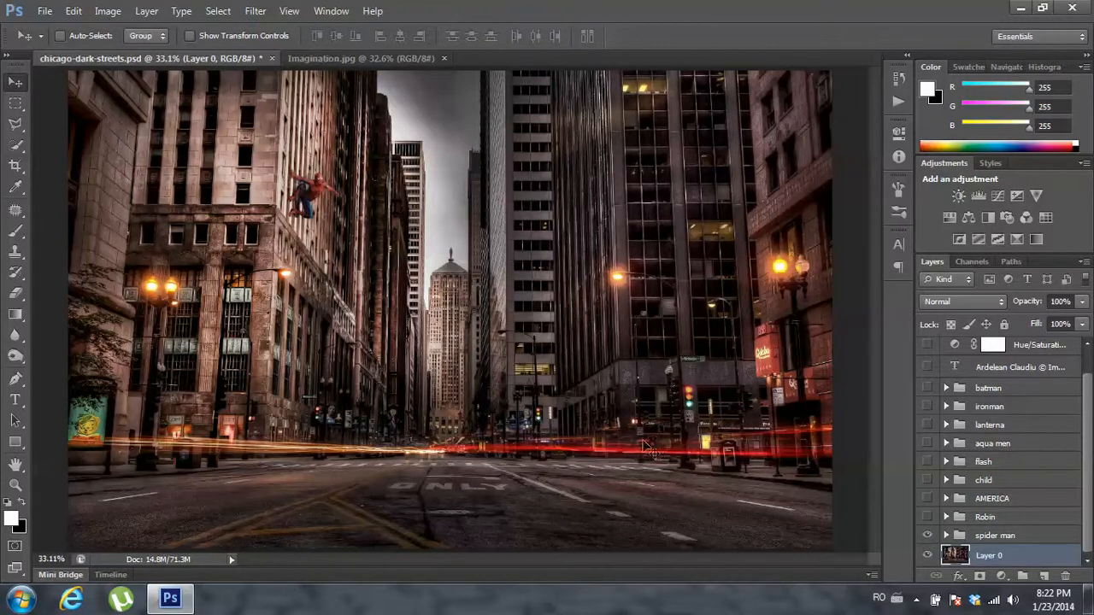
{"action": "left_click", "coordinate": [946, 536]}
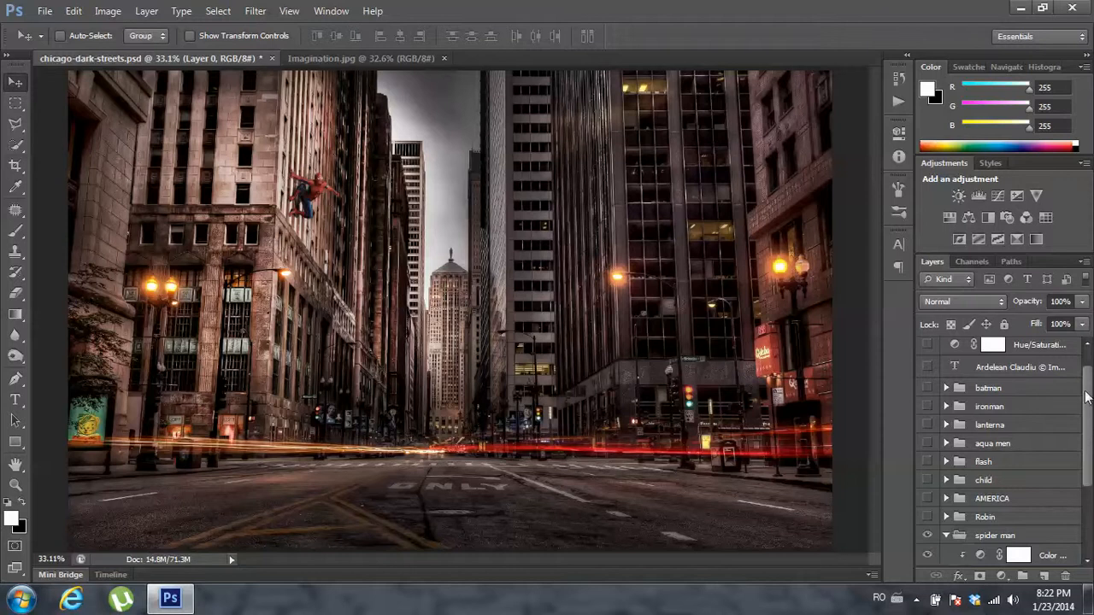
{"action": "left_click_drag", "start_coordinate": [1086, 397], "coordinate": [1085, 483]}
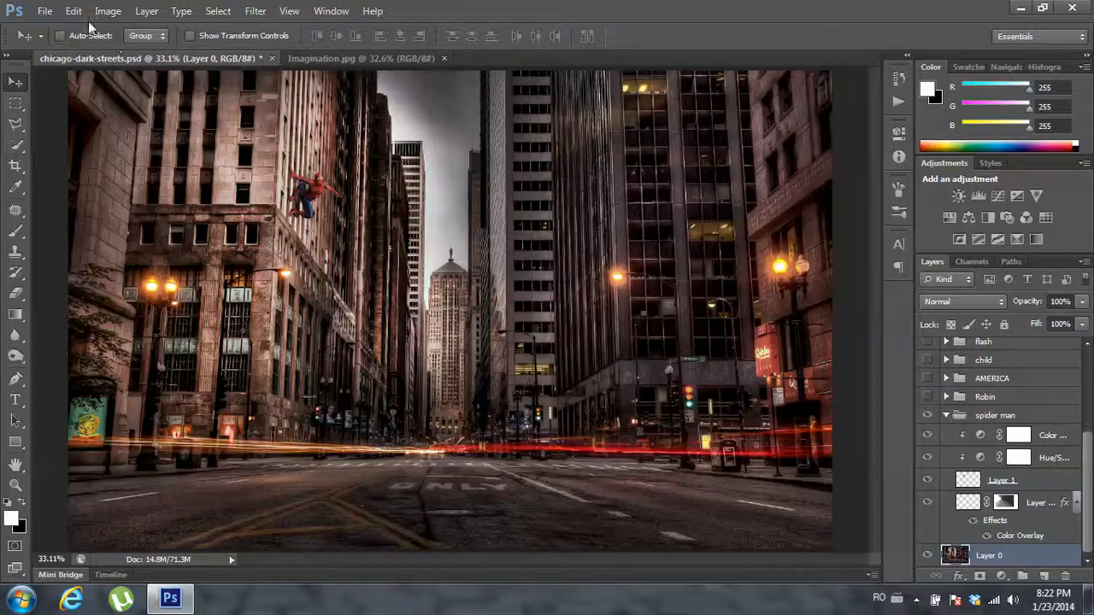
- Open the Spider-Man image from the Desktop's imagination folder
{"action": "left_click", "coordinate": [45, 10]}
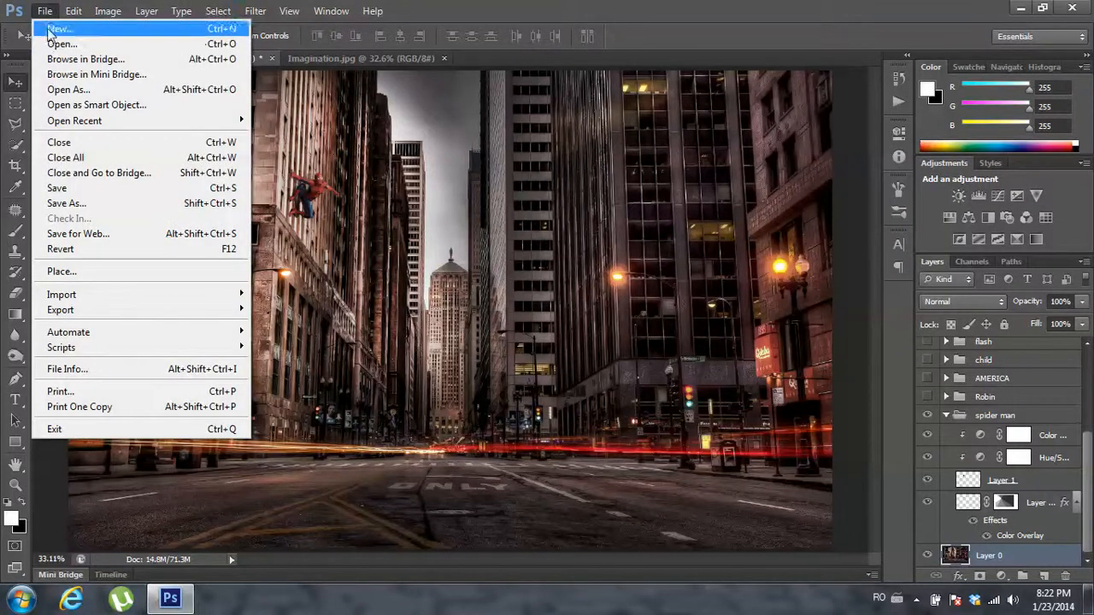
{"action": "left_click", "coordinate": [61, 43]}
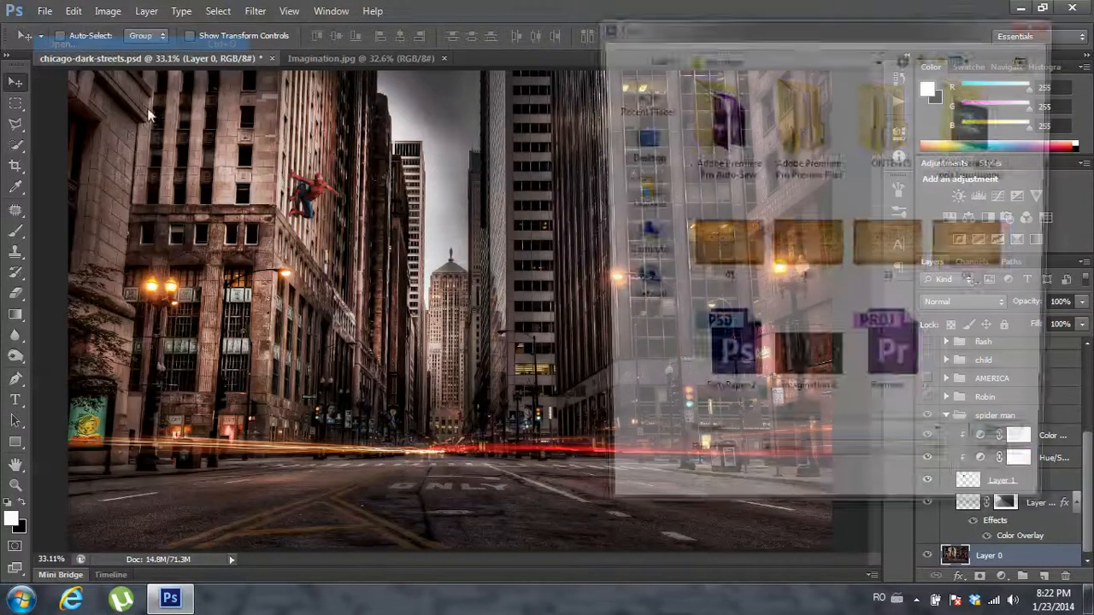
{"action": "left_click", "coordinate": [639, 144]}
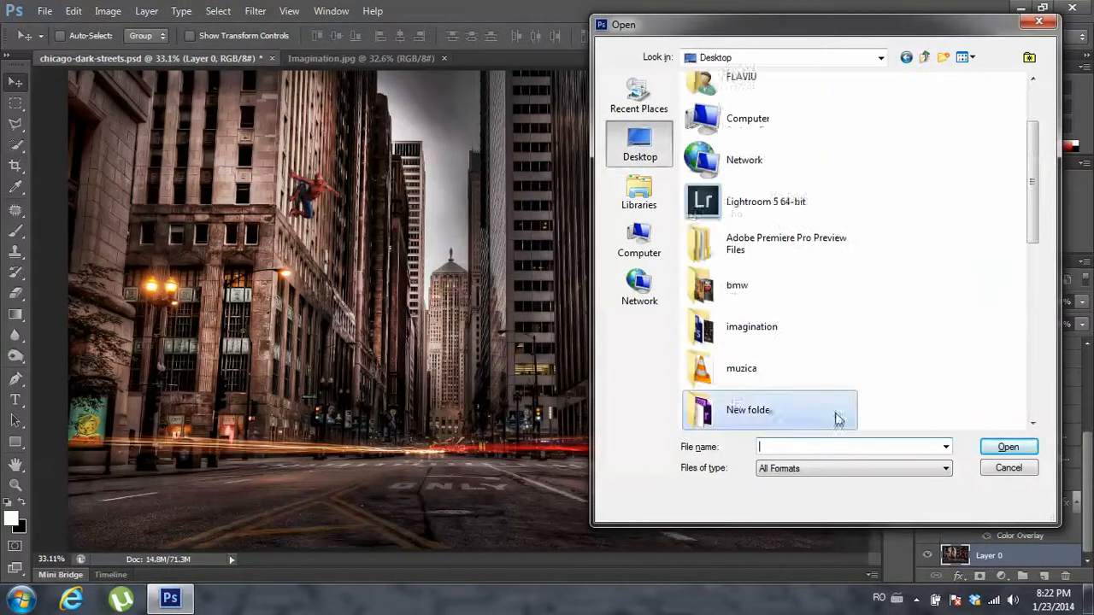
{"action": "double_click", "coordinate": [747, 329]}
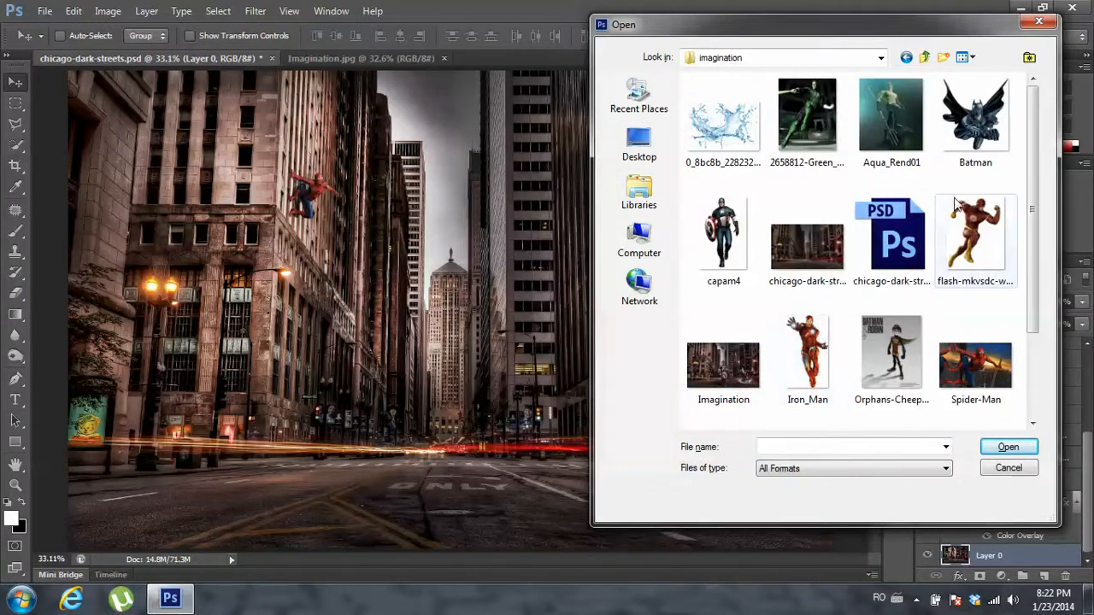
{"action": "left_click_drag", "start_coordinate": [1031, 169], "coordinate": [1031, 252]}
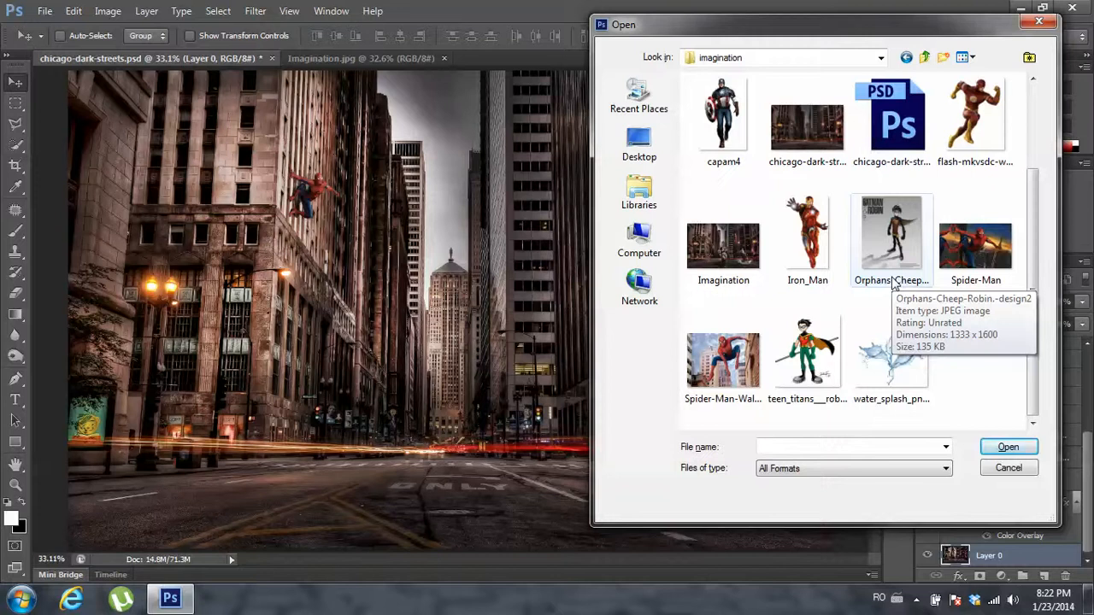
{"action": "left_click", "coordinate": [975, 247]}
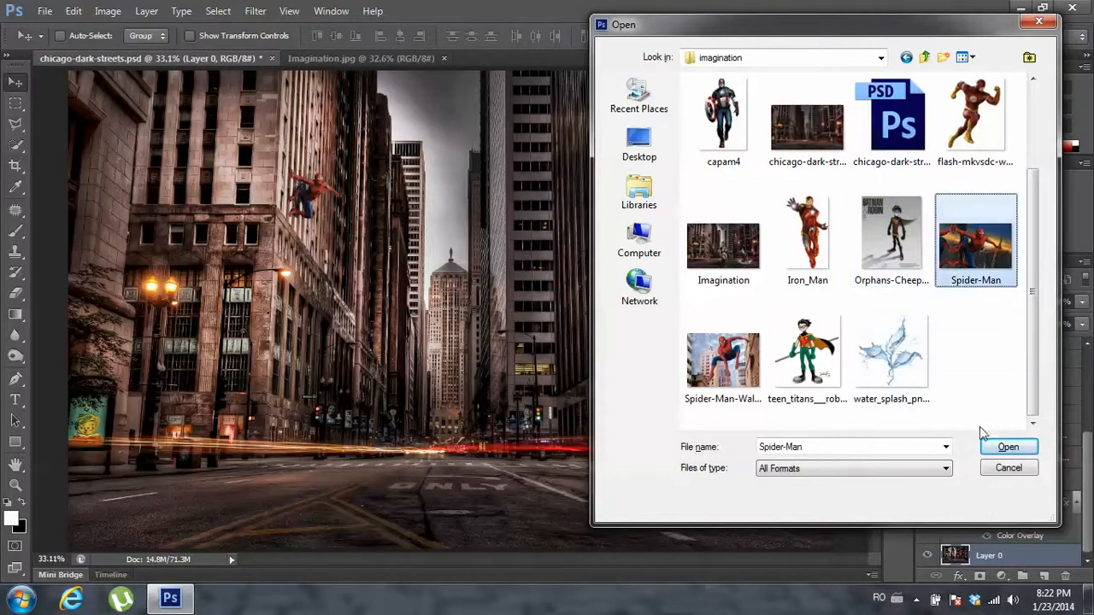
{"action": "left_click", "coordinate": [1008, 447]}
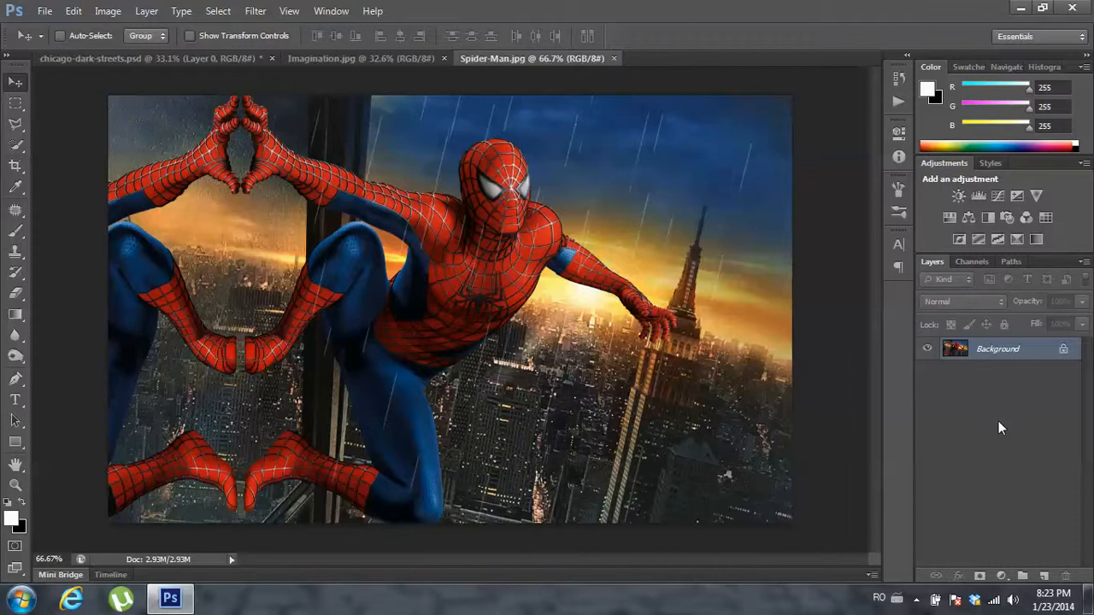
- Duplicate the Background layer of the Spider-Man image
{"action": "key", "text": "ctrl+j"}
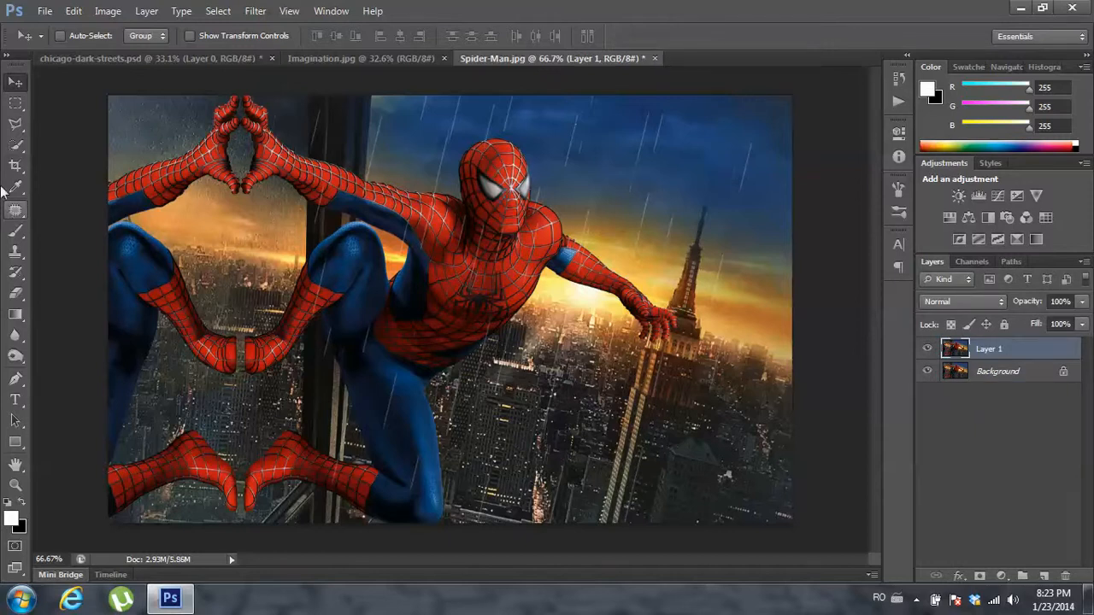
- Try a small Polygonal Lasso selection above Spider-Man's outstretched arm and deselect it
{"action": "left_click", "coordinate": [15, 124]}
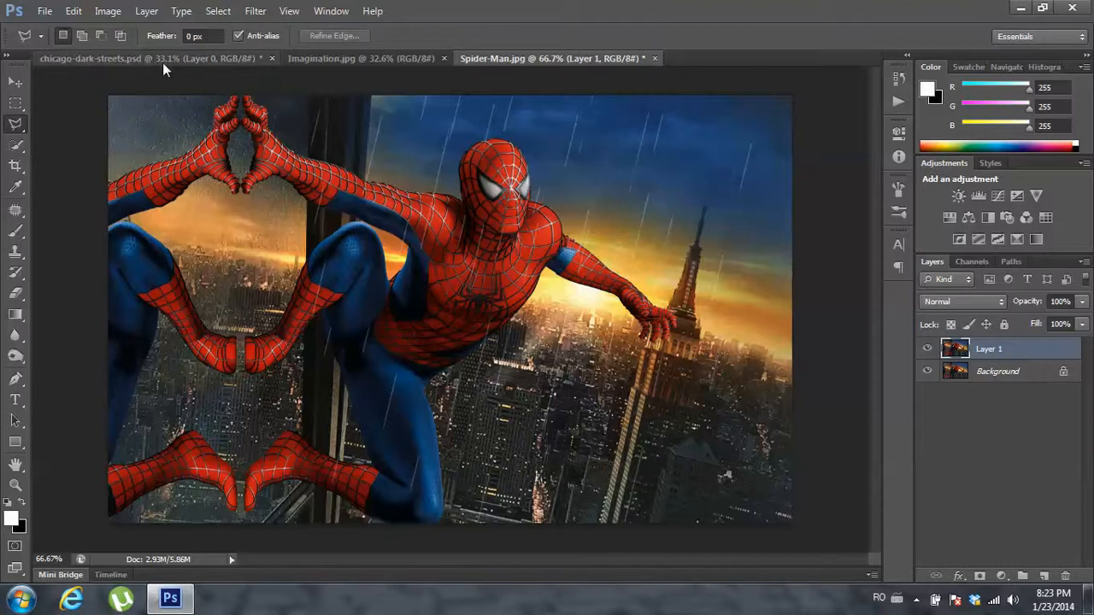
{"action": "right_click", "coordinate": [18, 128]}
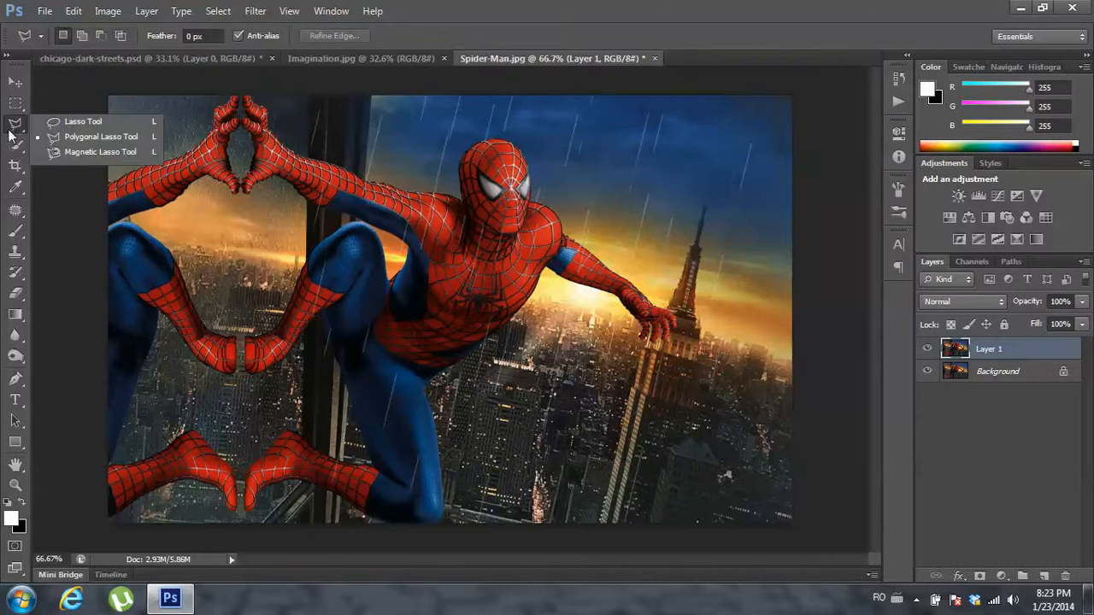
{"action": "left_click", "coordinate": [88, 140]}
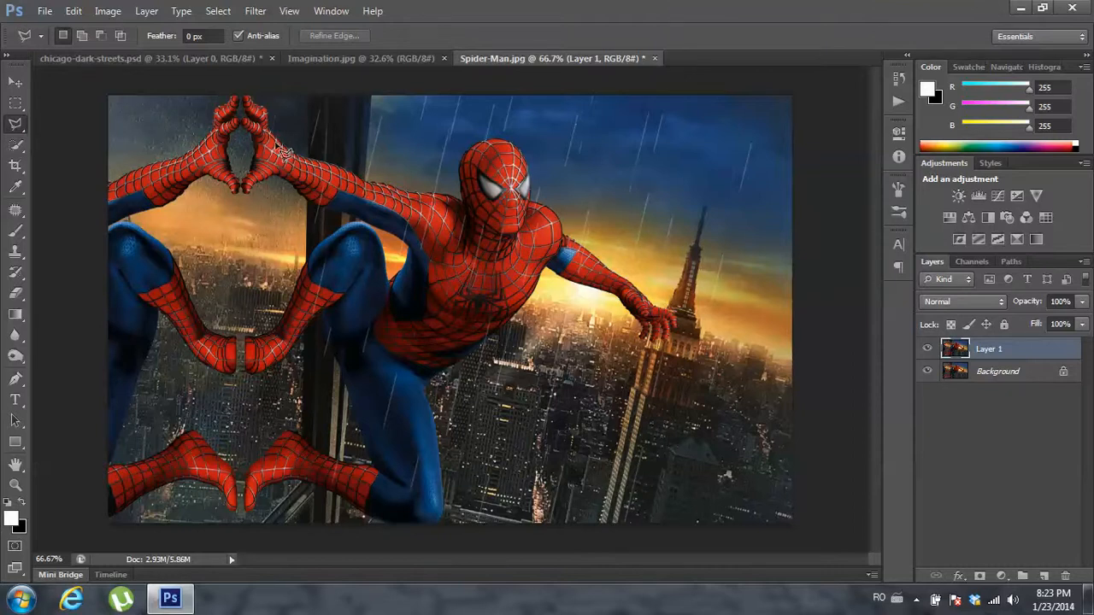
{"action": "scroll", "coordinate": [286, 144], "scroll_direction": "up", "scroll_amount": 4}
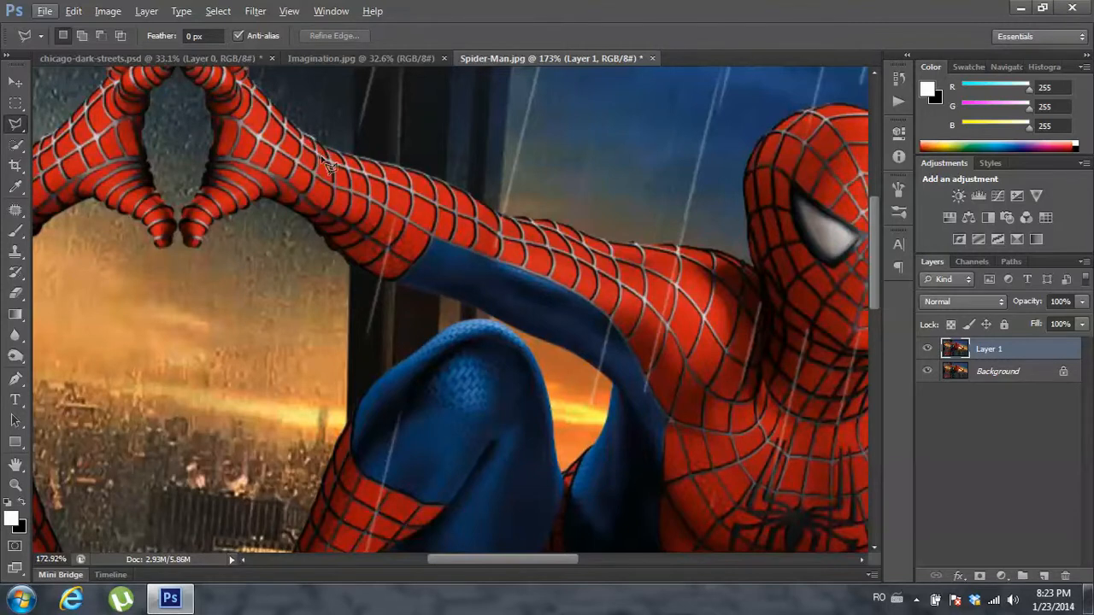
{"action": "scroll", "coordinate": [327, 167], "scroll_direction": "down", "scroll_amount": 5}
{"action": "scroll", "coordinate": [329, 192], "scroll_direction": "up", "scroll_amount": 1}
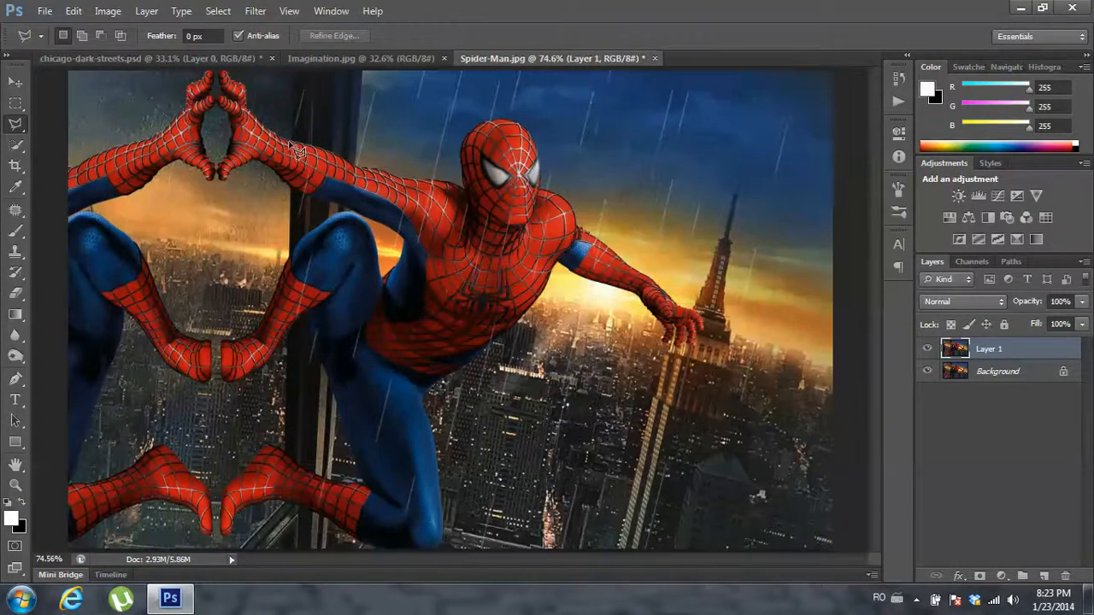
{"action": "left_click", "coordinate": [342, 156]}
{"action": "double_click", "coordinate": [322, 116]}
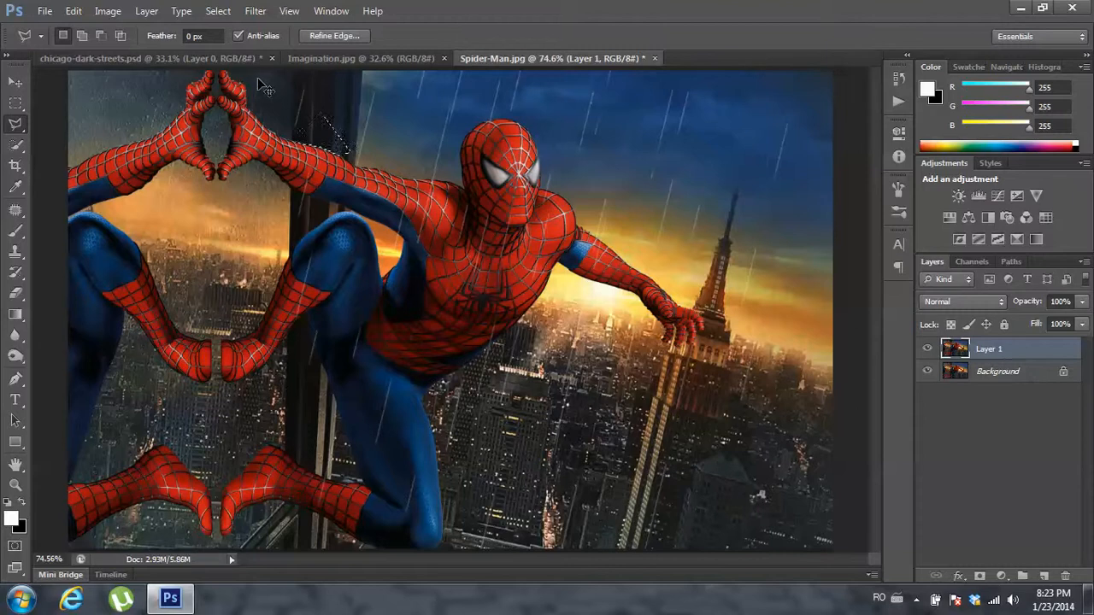
{"action": "key", "text": "ctrl+d"}
- Start a Pen tool path at the fingertip of the real hand touching the glass and trace the hand's outer edge toward the wrist
{"action": "left_click", "coordinate": [16, 381]}
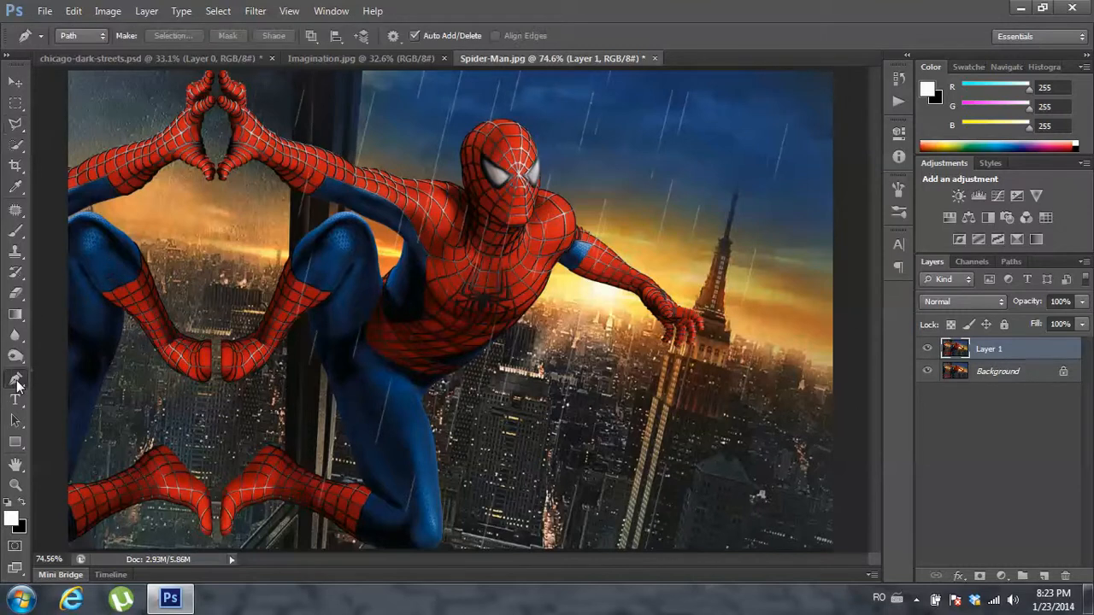
{"action": "right_click", "coordinate": [17, 382]}
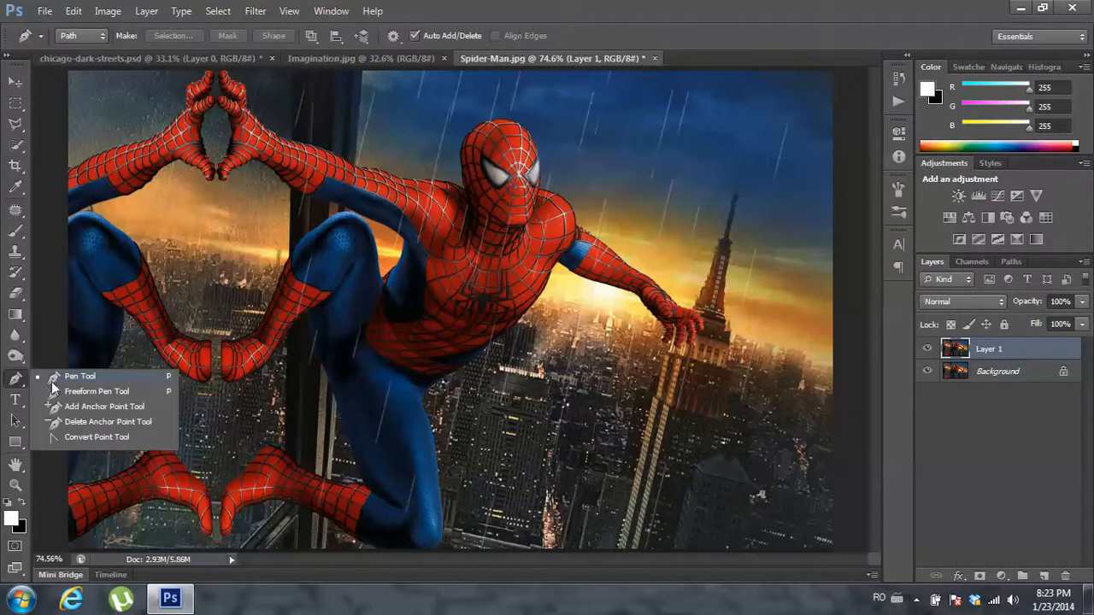
{"action": "left_click", "coordinate": [121, 377]}
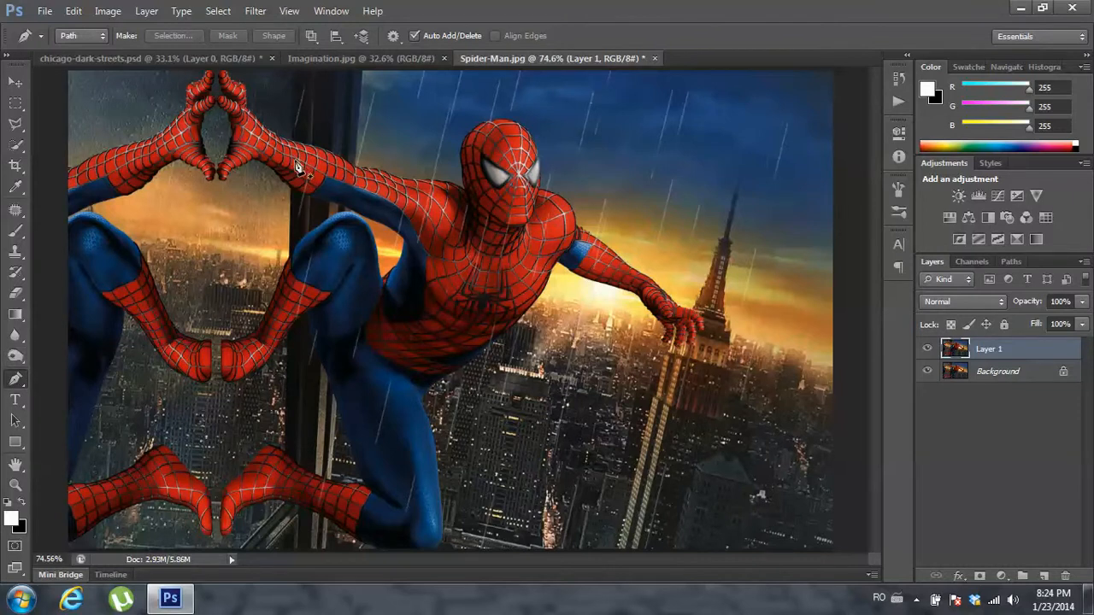
{"action": "scroll", "coordinate": [213, 114], "scroll_direction": "up", "scroll_amount": 2}
{"action": "scroll", "coordinate": [256, 128], "scroll_direction": "down", "scroll_amount": 1}
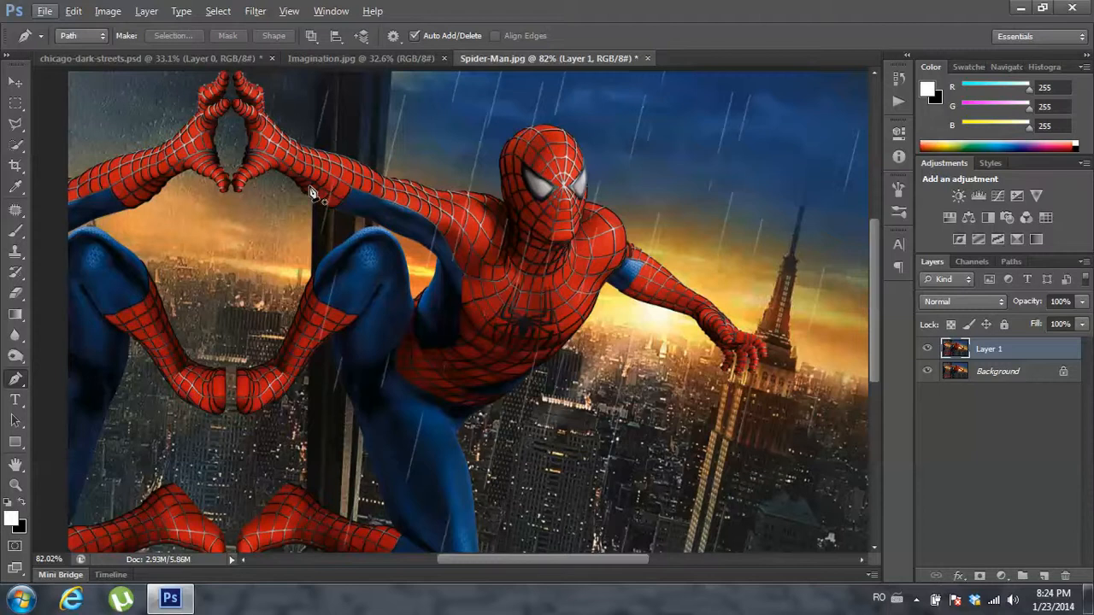
{"action": "left_click", "coordinate": [916, 600]}
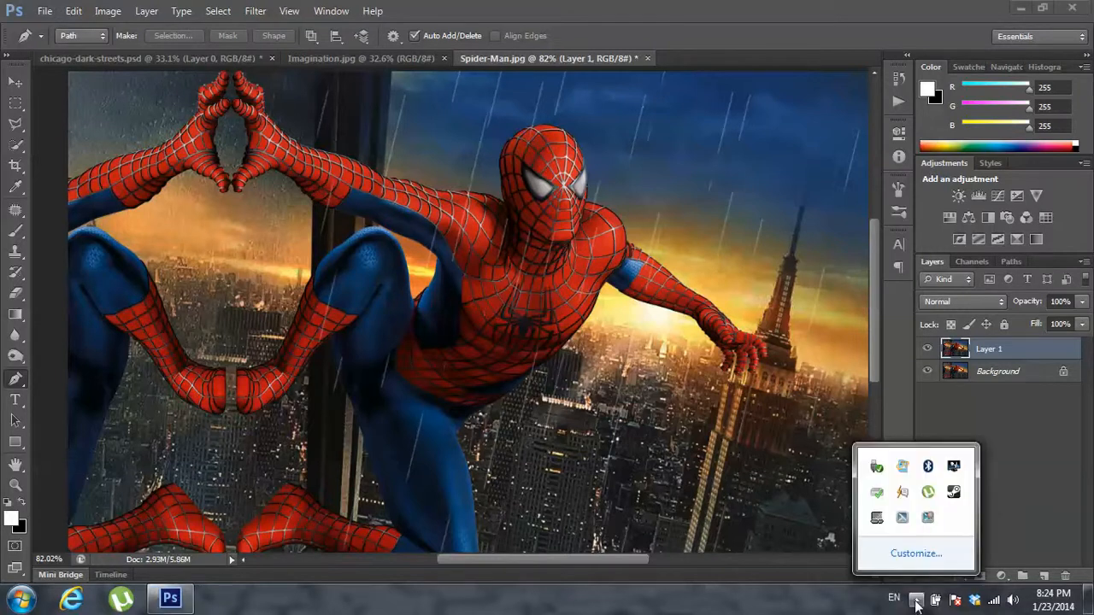
{"action": "left_click", "coordinate": [917, 600]}
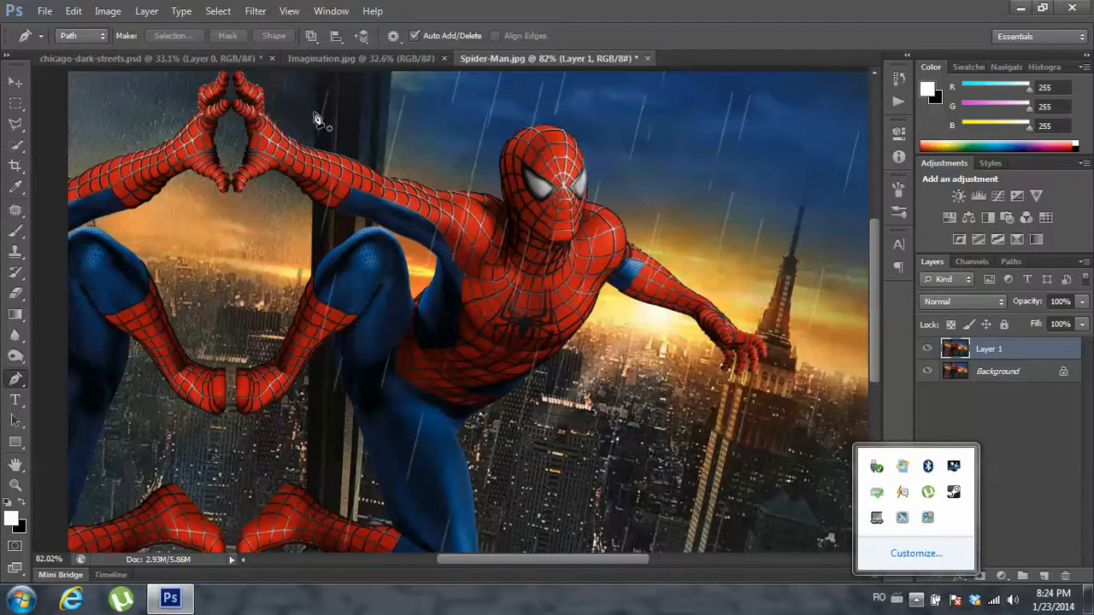
{"action": "scroll", "coordinate": [285, 152], "scroll_direction": "up", "scroll_amount": 1}
{"action": "scroll", "coordinate": [285, 152], "scroll_direction": "up", "scroll_amount": 3}
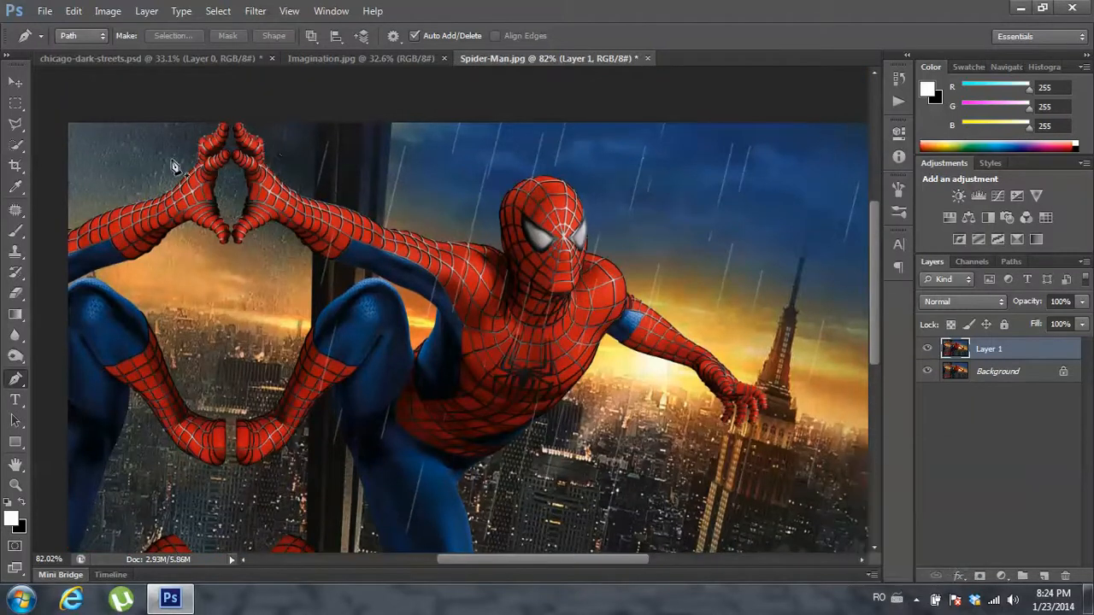
{"action": "scroll", "coordinate": [244, 128], "scroll_direction": "up", "scroll_amount": 5}
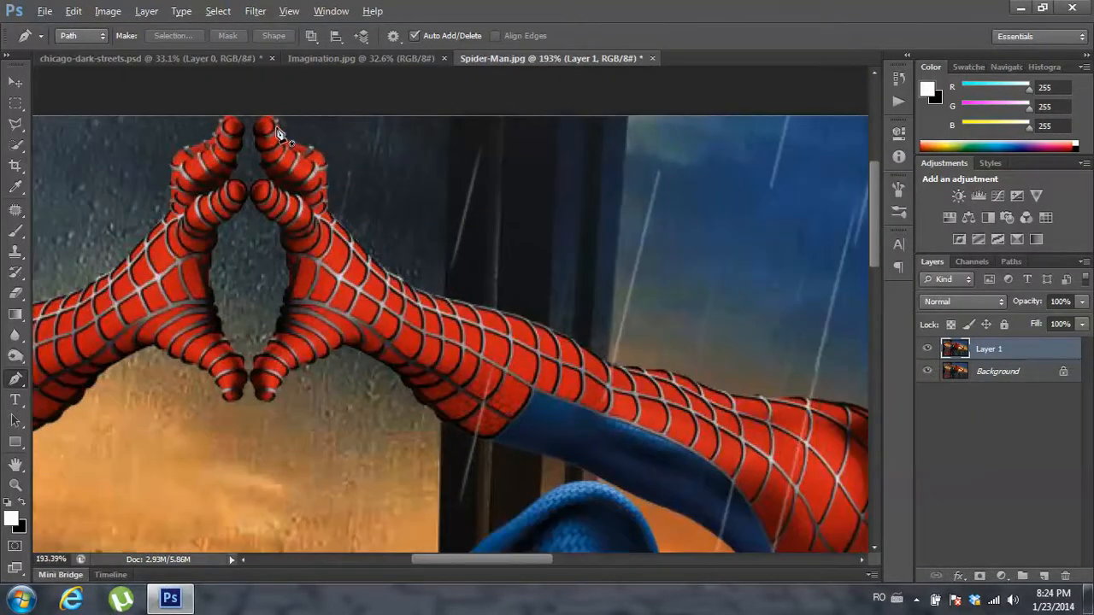
{"action": "left_click", "coordinate": [274, 120]}
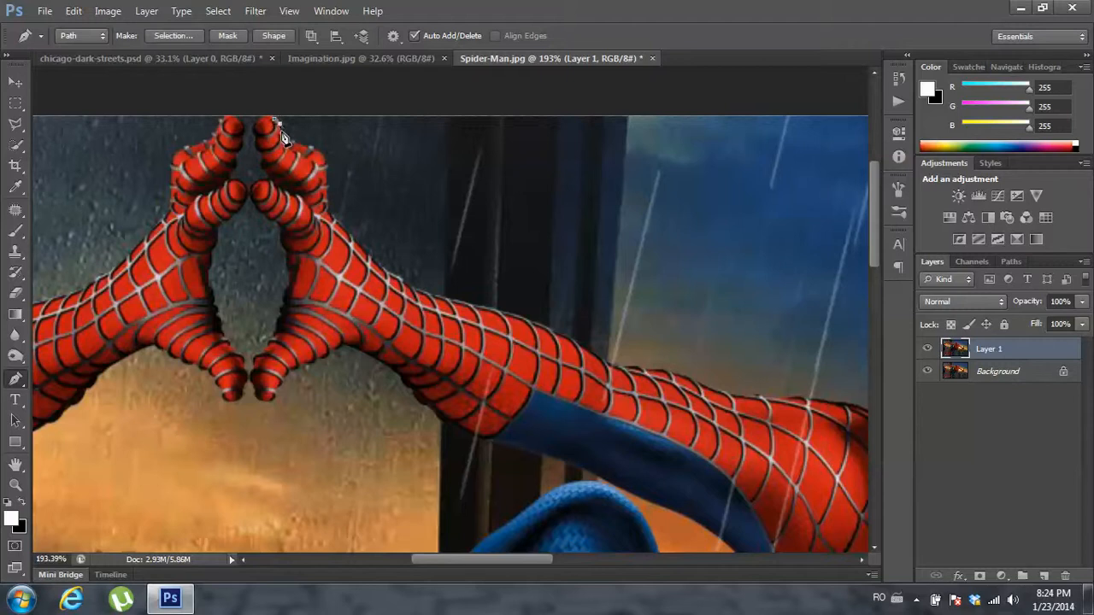
{"action": "left_click", "coordinate": [313, 148]}
{"action": "left_click", "coordinate": [323, 153]}
{"action": "left_click", "coordinate": [328, 184]}
{"action": "left_click", "coordinate": [325, 196]}
- Continue the path from the wrist along the upper edge of the forearm with closely spaced anchor points
{"action": "left_click", "coordinate": [335, 218]}
{"action": "left_click", "coordinate": [348, 230]}
{"action": "left_click", "coordinate": [358, 242]}
{"action": "left_click", "coordinate": [368, 254]}
{"action": "left_click", "coordinate": [378, 264]}
{"action": "left_click", "coordinate": [395, 274]}
{"action": "left_click", "coordinate": [411, 284]}
{"action": "left_click", "coordinate": [430, 294]}
{"action": "left_click", "coordinate": [455, 300]}
{"action": "left_click", "coordinate": [522, 320]}
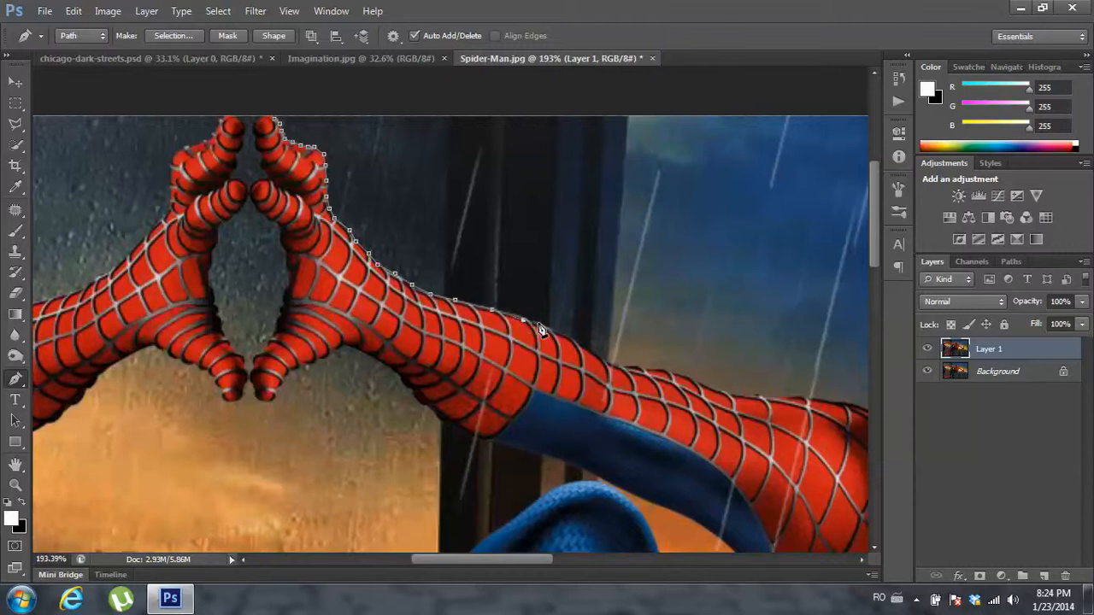
- Step the history back by one anchor point and place two more closely spaced points along the forearm's upper edge
{"action": "key", "text": "ctrl+y"}
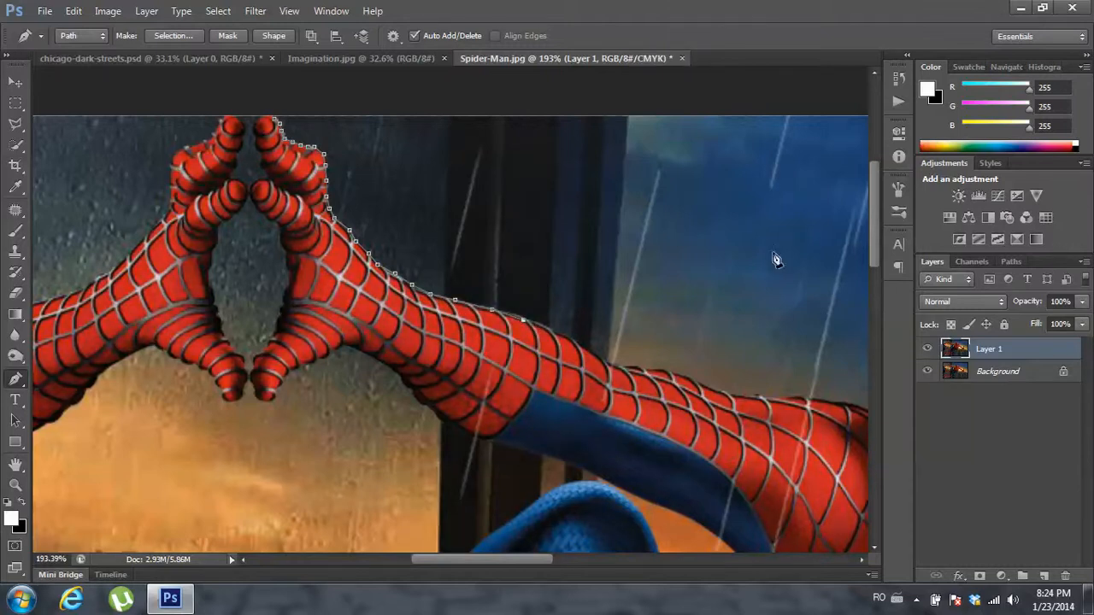
{"action": "left_click", "coordinate": [898, 78]}
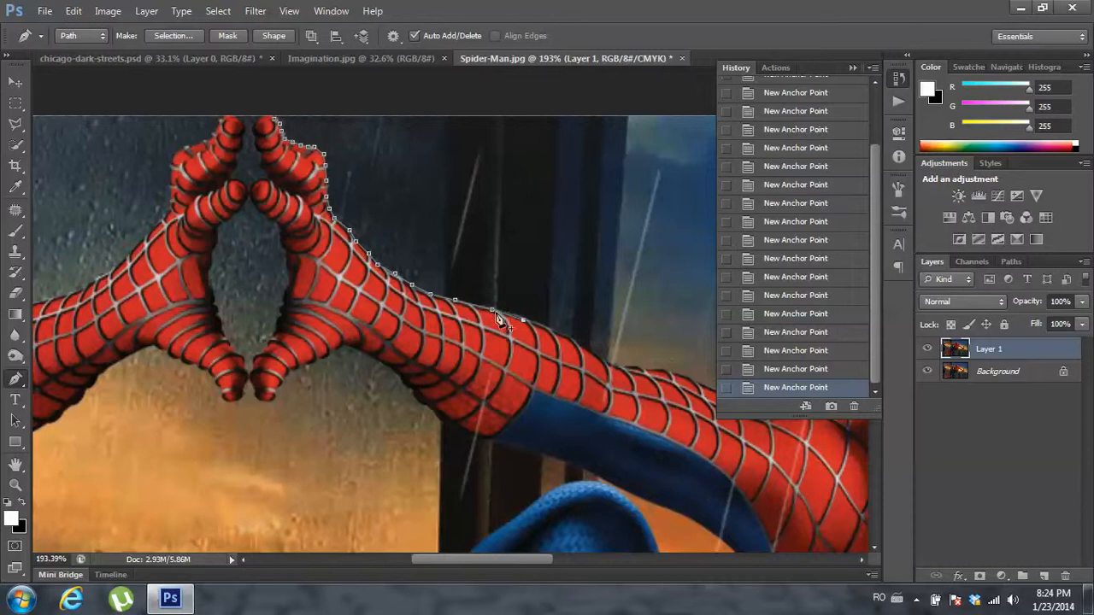
{"action": "left_click", "coordinate": [793, 369]}
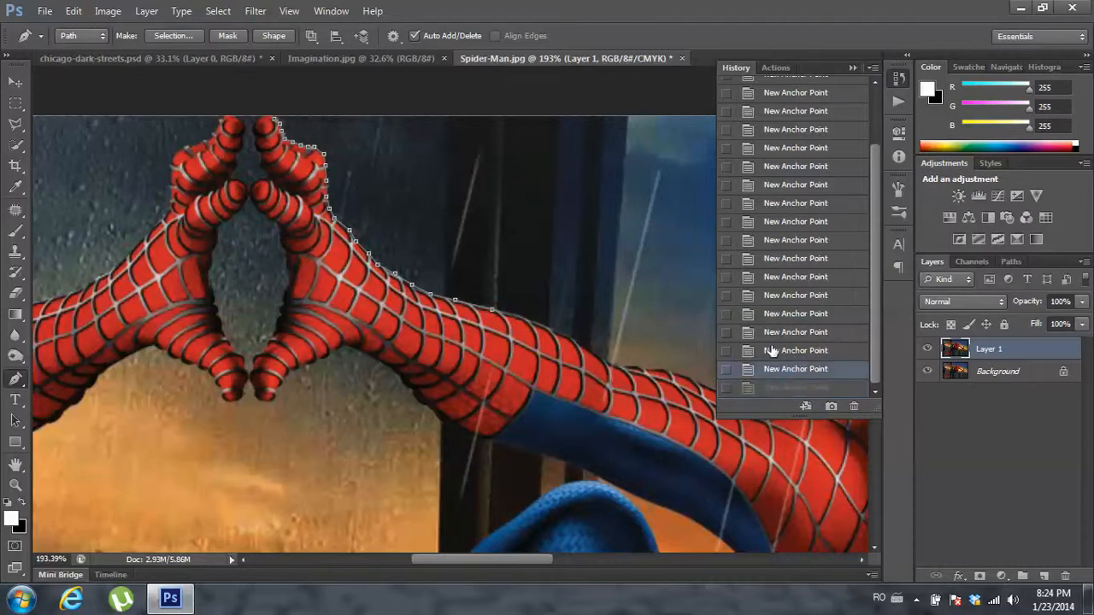
{"action": "left_click", "coordinate": [512, 316]}
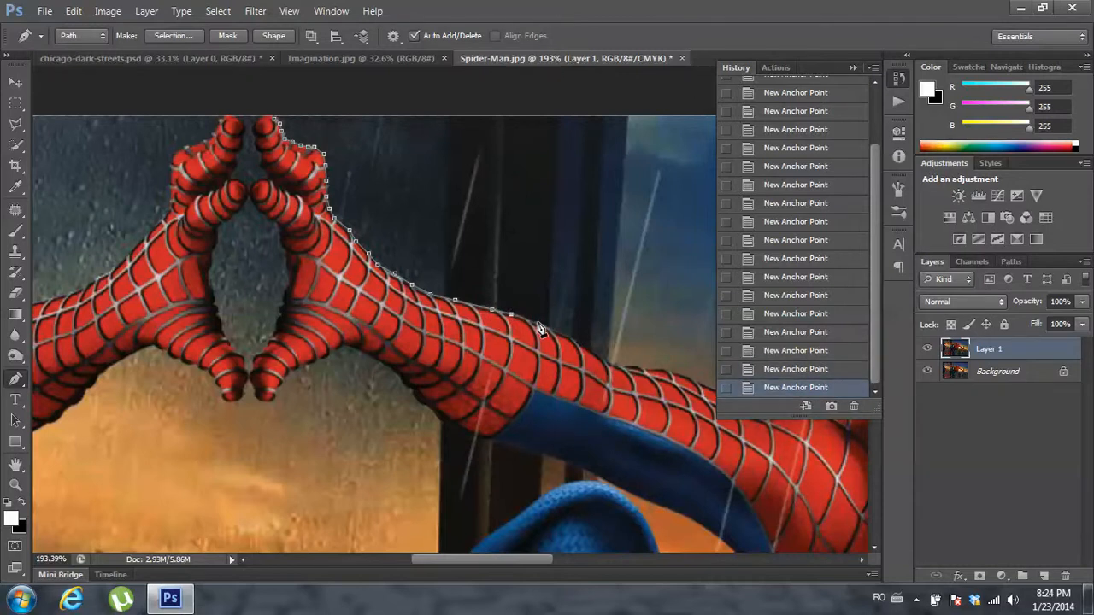
{"action": "left_click", "coordinate": [537, 322]}
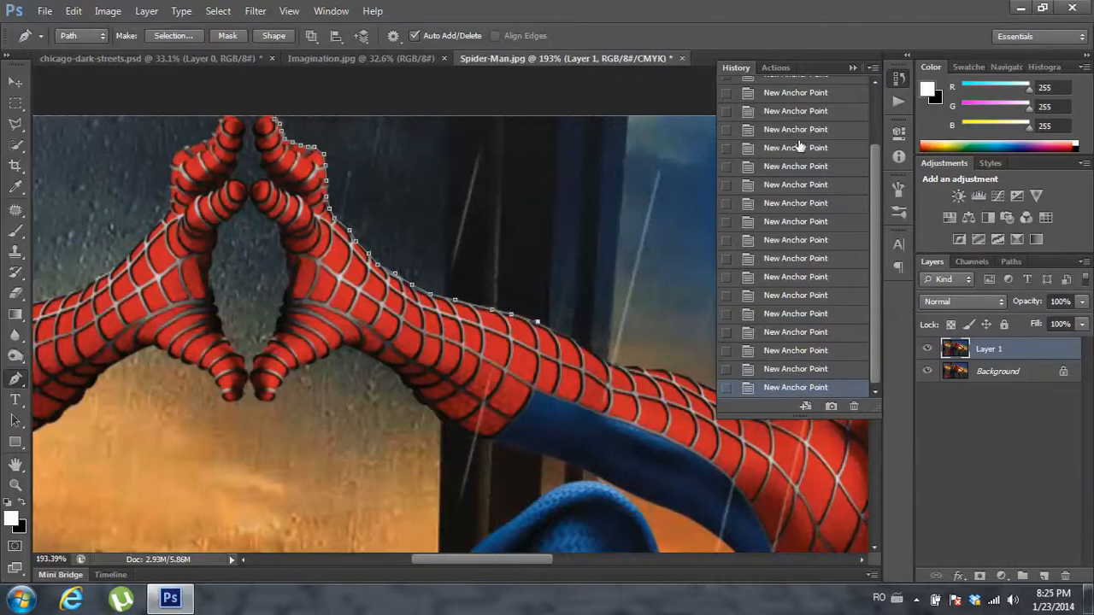
- Hide the history and extend the path past the elbow onto the upper edge of the upper arm
{"action": "left_click", "coordinate": [849, 66]}
{"action": "left_click", "coordinate": [557, 331]}
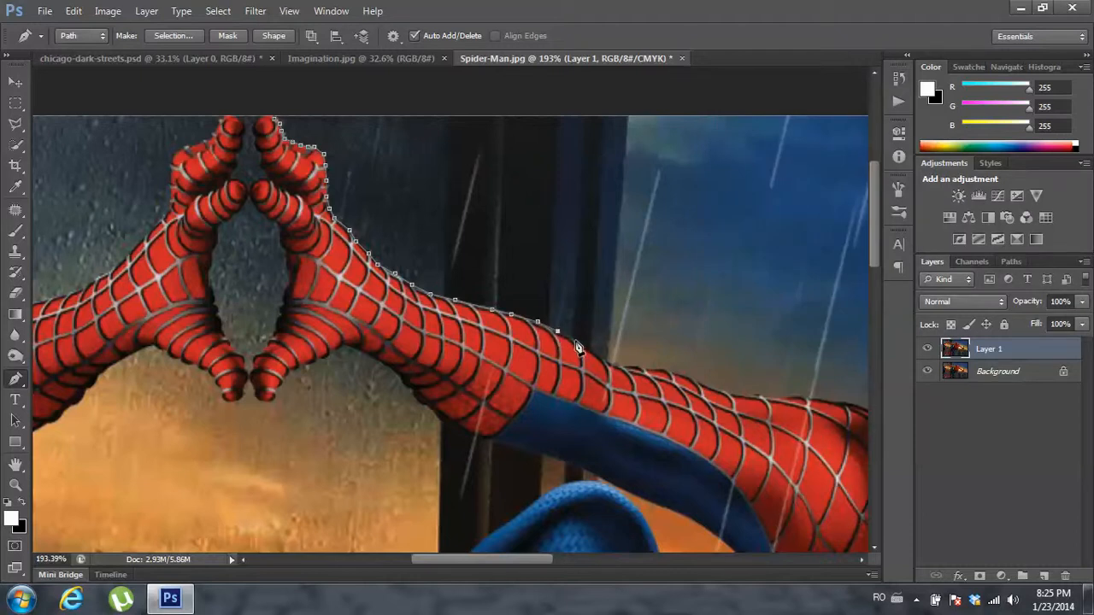
{"action": "left_click", "coordinate": [576, 341]}
{"action": "left_click", "coordinate": [593, 350]}
{"action": "left_click", "coordinate": [607, 360]}
{"action": "left_click", "coordinate": [618, 365]}
{"action": "left_click", "coordinate": [629, 365]}
{"action": "left_click", "coordinate": [648, 369]}
{"action": "left_click", "coordinate": [660, 371]}
{"action": "left_click", "coordinate": [669, 372]}
{"action": "left_click", "coordinate": [692, 381]}
- Continue the path along the top of the upper arm and shoulder toward the neck
{"action": "left_click_drag", "start_coordinate": [741, 340], "coordinate": [321, 206]}
{"action": "left_click", "coordinate": [303, 257]}
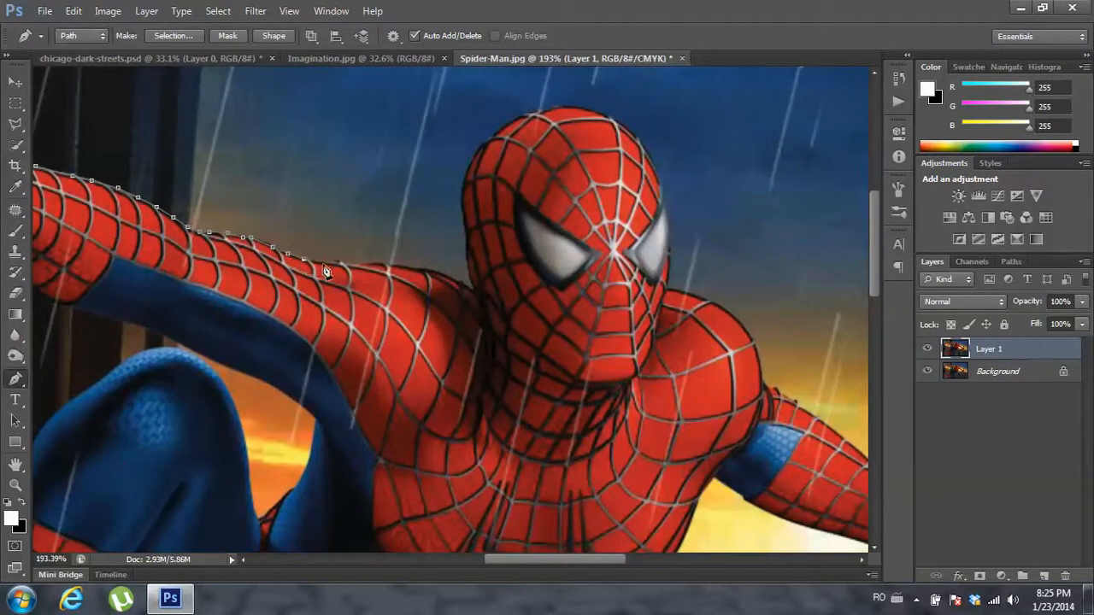
{"action": "left_click", "coordinate": [324, 262]}
{"action": "left_click", "coordinate": [344, 260]}
{"action": "left_click", "coordinate": [364, 261]}
{"action": "key", "text": "alt+t"}
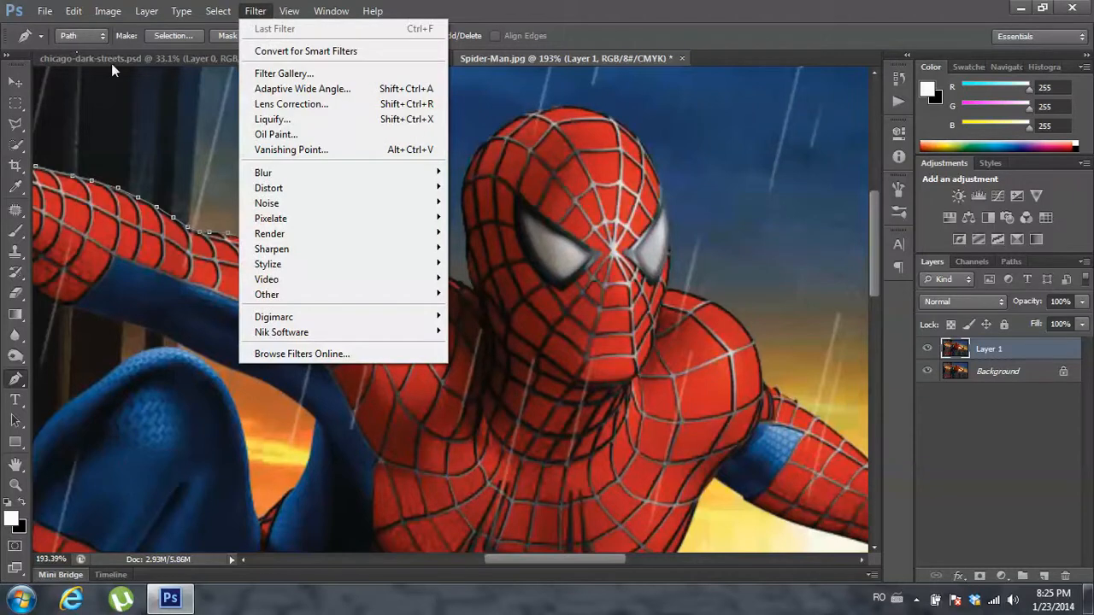
{"action": "left_click", "coordinate": [466, 278]}
{"action": "left_click", "coordinate": [410, 267]}
- Turn off the CMYK proof preview and remove the last anchor point near the neck through the history
{"action": "key", "text": "ctrl+y"}
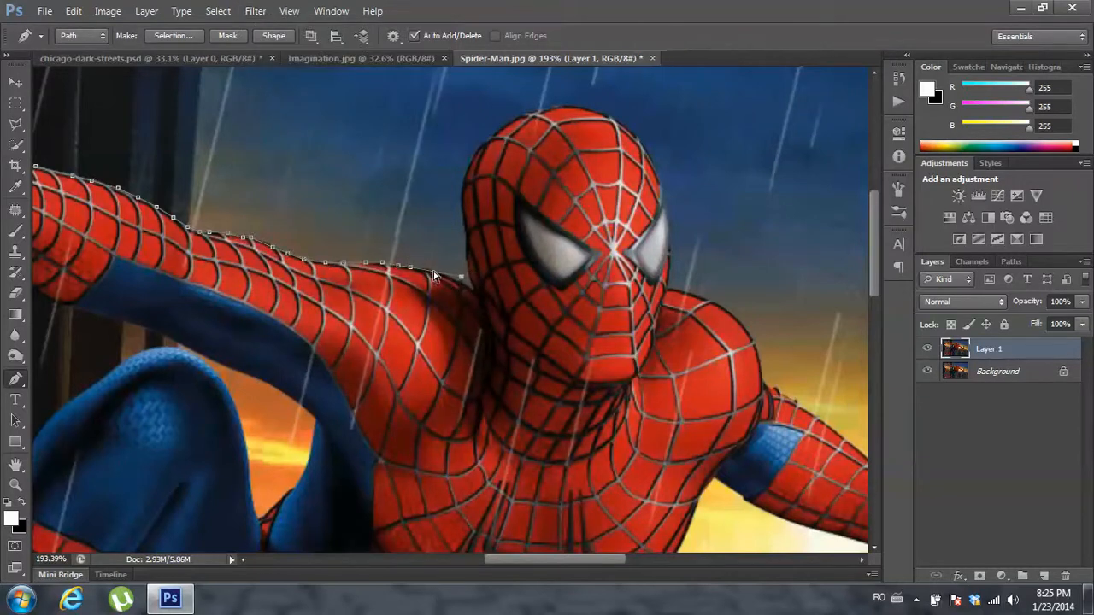
{"action": "left_click", "coordinate": [900, 80]}
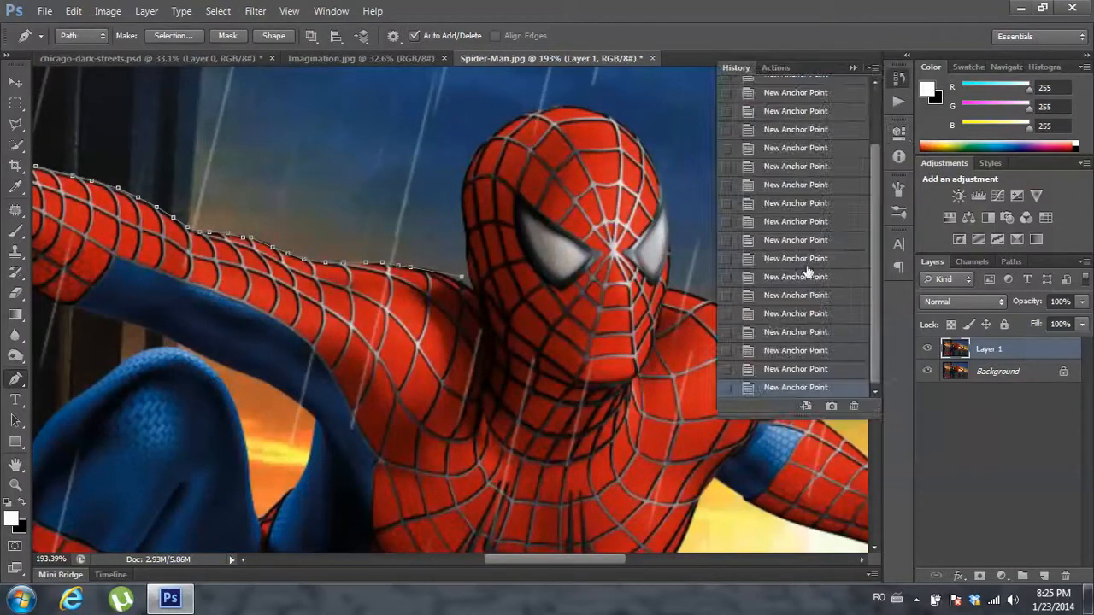
{"action": "left_click", "coordinate": [769, 368]}
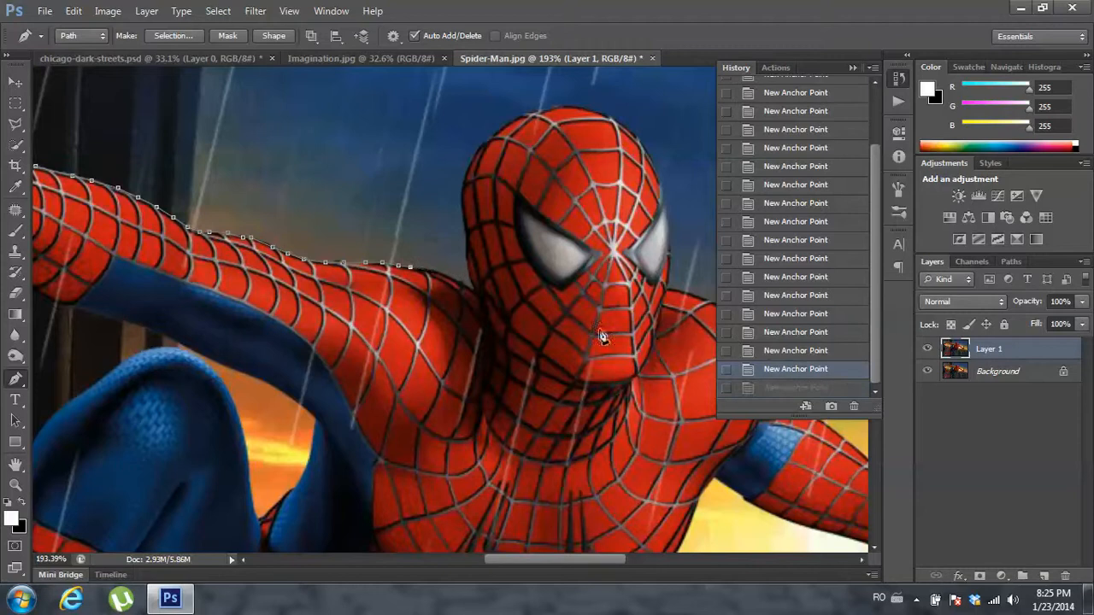
- Trace the shoulder edge down to the neck and turn the path upward at the base of the head
{"action": "left_click", "coordinate": [430, 269]}
{"action": "left_click", "coordinate": [446, 275]}
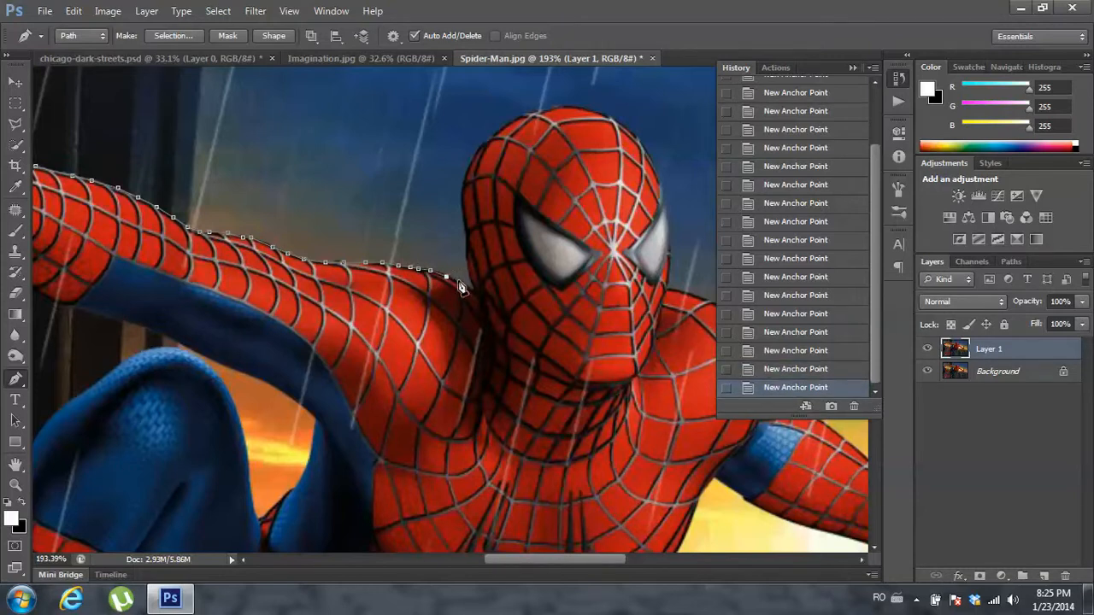
{"action": "left_click", "coordinate": [458, 280]}
{"action": "left_click", "coordinate": [471, 288]}
{"action": "left_click", "coordinate": [467, 277]}
- Try tracing the side of the head from the neck up toward the crown
{"action": "left_click", "coordinate": [467, 258]}
{"action": "left_click", "coordinate": [467, 241]}
{"action": "left_click", "coordinate": [464, 217]}
{"action": "left_click", "coordinate": [462, 191]}
{"action": "left_click", "coordinate": [468, 166]}
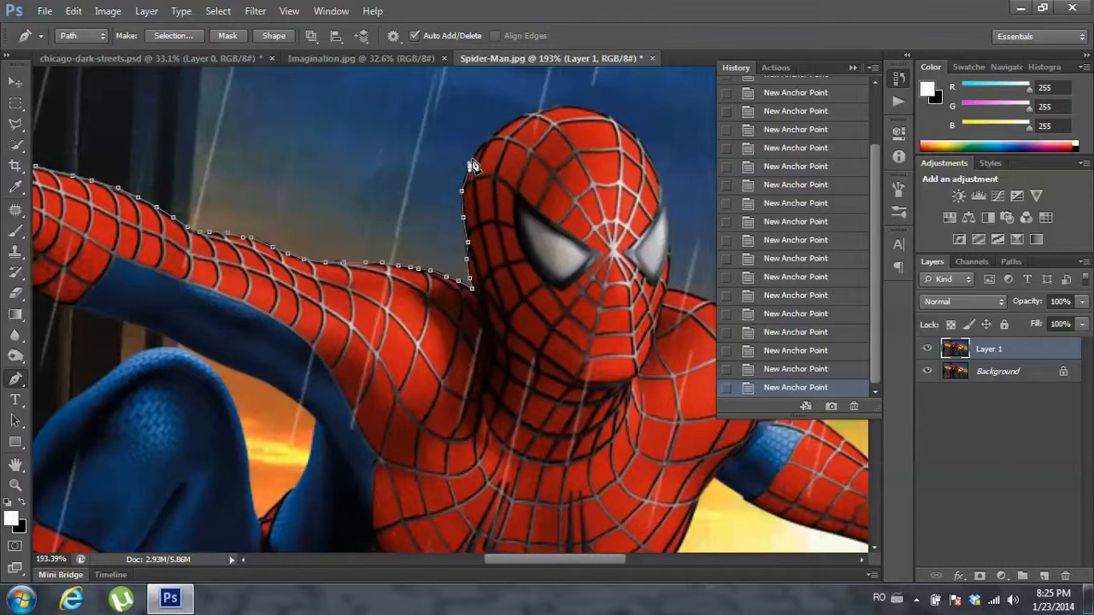
- Try deleting and picking up anchor points beside the head, and step the history back to before the head tracing
{"action": "left_click", "coordinate": [777, 353]}
{"action": "left_click", "coordinate": [468, 258]}
{"action": "left_click", "coordinate": [468, 241]}
{"action": "left_click", "coordinate": [463, 218]}
{"action": "left_click", "coordinate": [463, 218]}
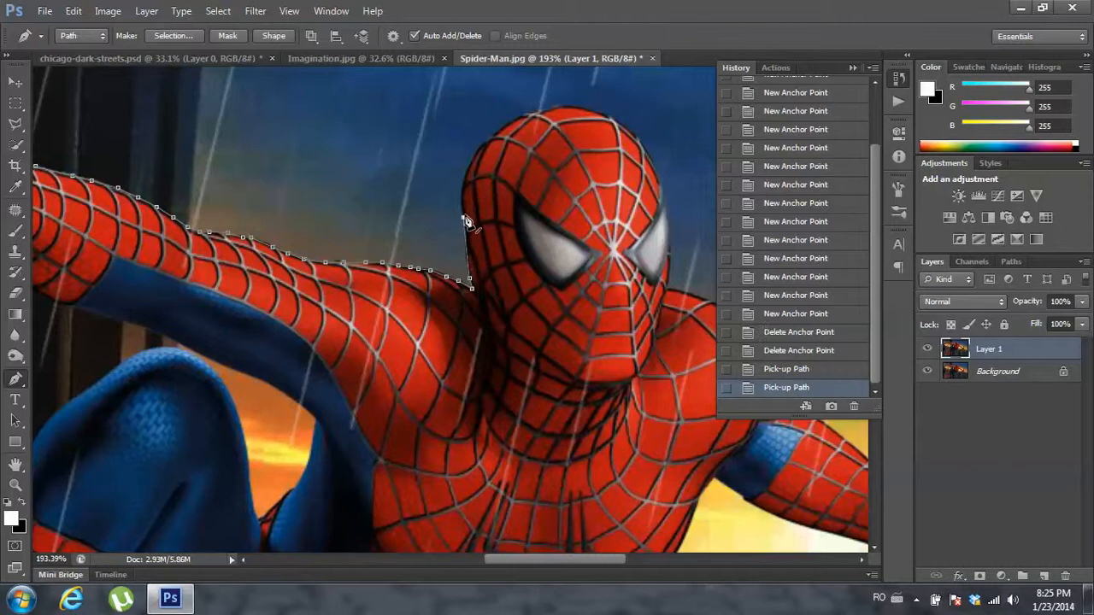
{"action": "left_click", "coordinate": [463, 218]}
{"action": "left_click", "coordinate": [463, 217]}
{"action": "left_click", "coordinate": [463, 218]}
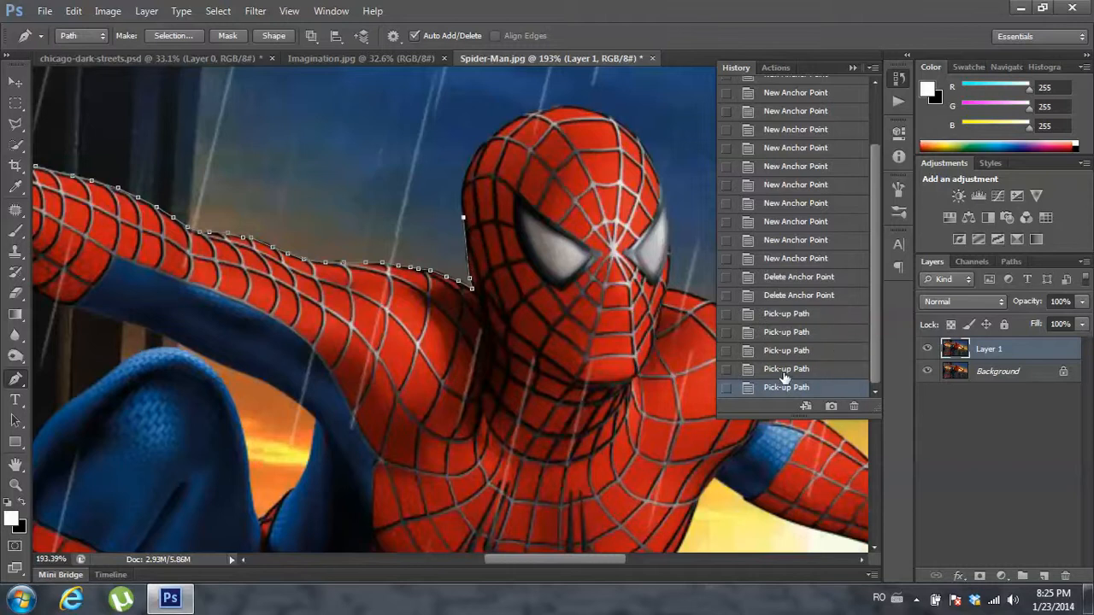
{"action": "left_click", "coordinate": [774, 277]}
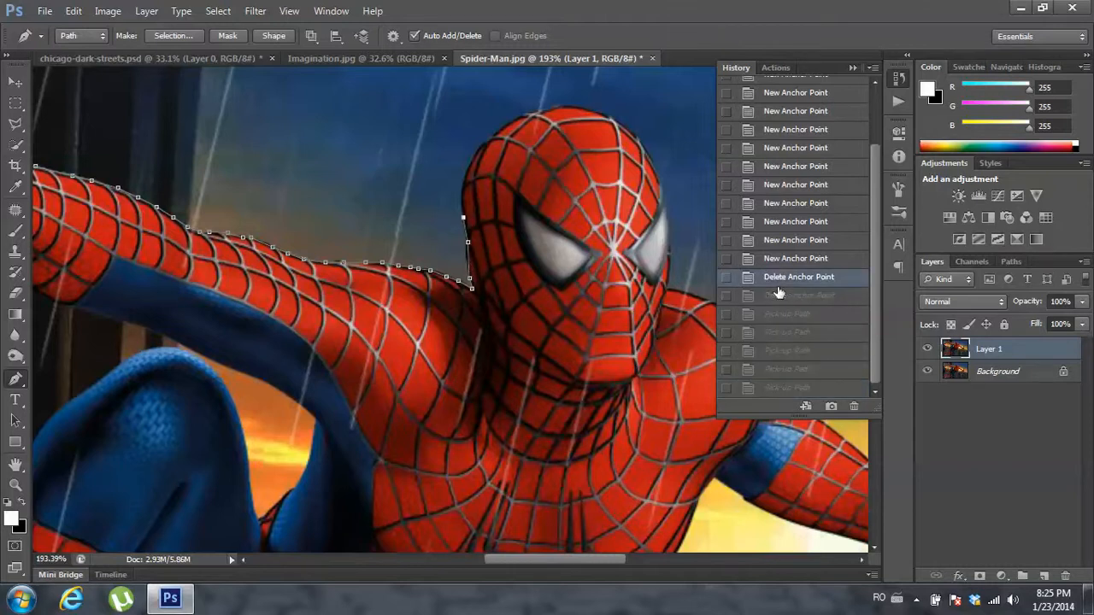
{"action": "left_click", "coordinate": [771, 204]}
- Retrace the side of Spider-Man's head with anchor points from the neck up to the start of the crown
{"action": "left_click", "coordinate": [466, 258]}
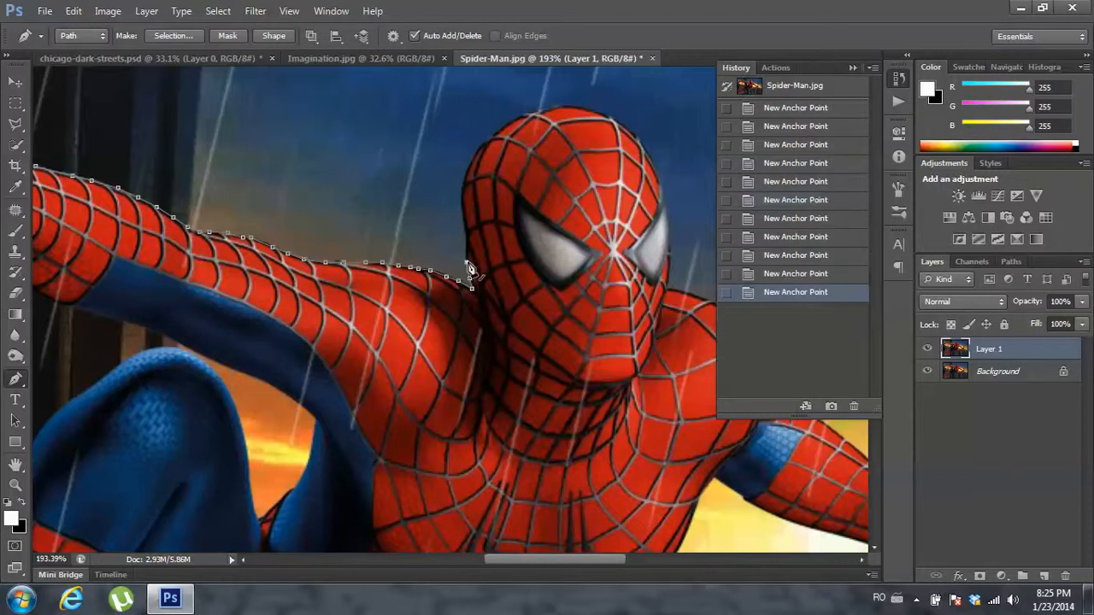
{"action": "left_click", "coordinate": [465, 248]}
{"action": "left_click", "coordinate": [465, 229]}
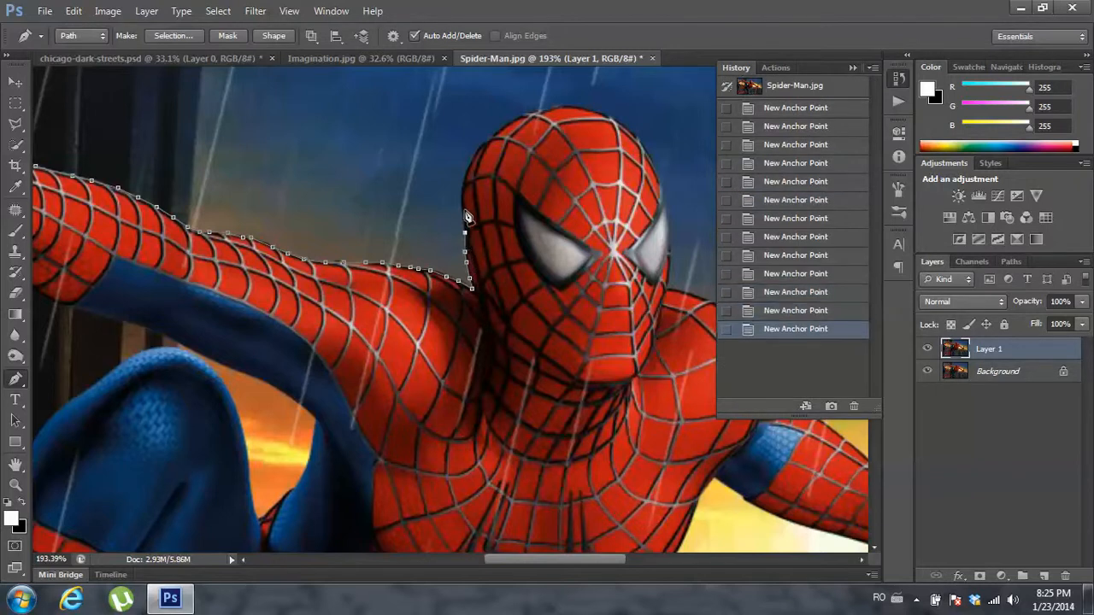
{"action": "left_click", "coordinate": [463, 207]}
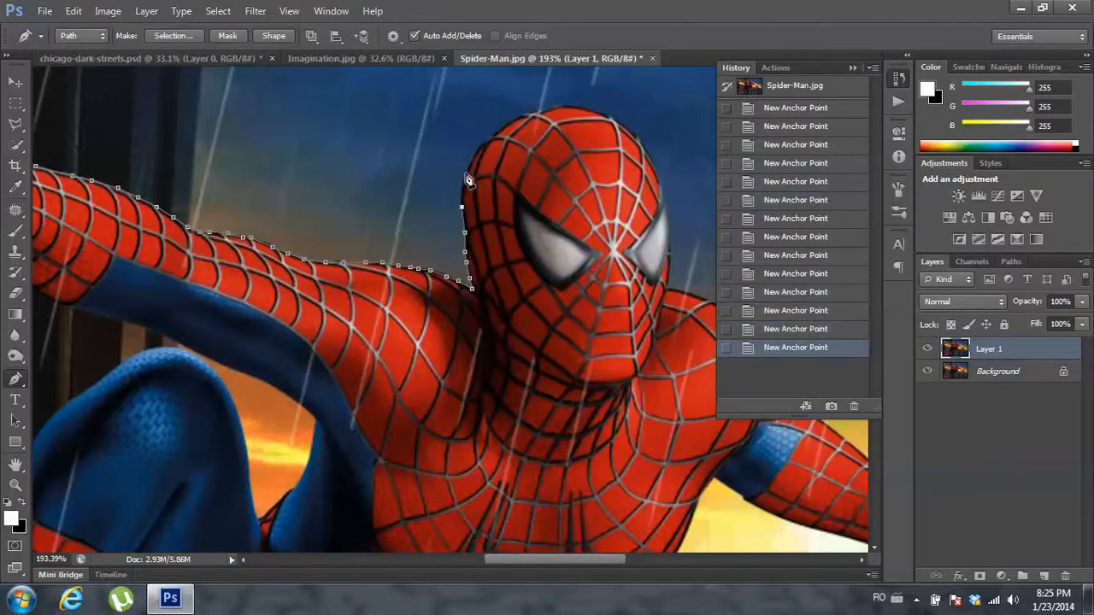
{"action": "left_click", "coordinate": [467, 178]}
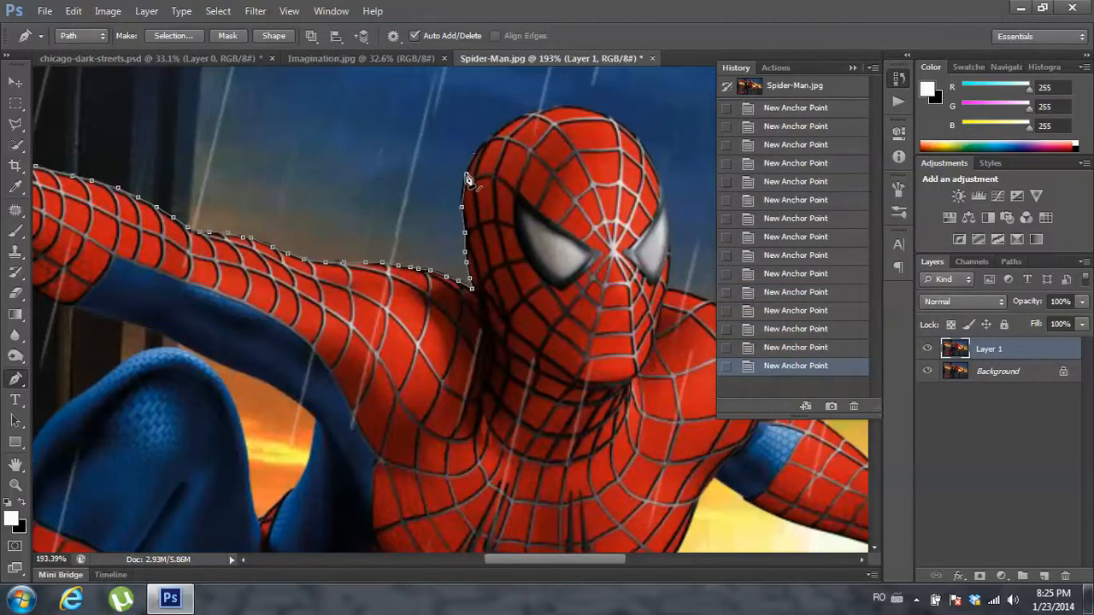
{"action": "left_click", "coordinate": [472, 157]}
{"action": "left_click", "coordinate": [482, 143]}
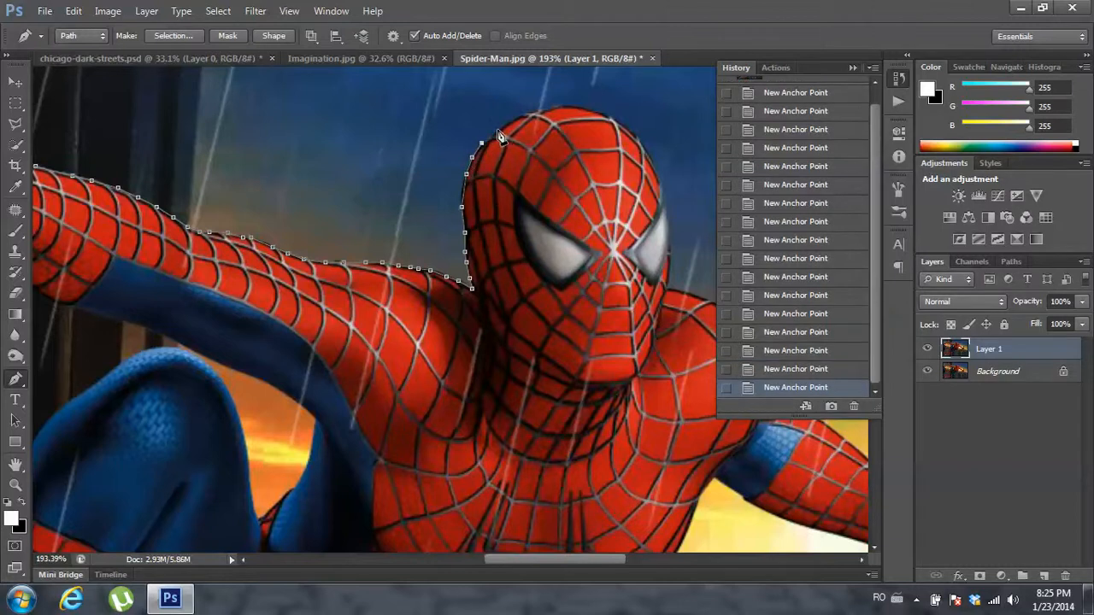
- Trace over the crown of the head to the far side of the forehead and collapse the history list
{"action": "left_click", "coordinate": [496, 129]}
{"action": "left_click", "coordinate": [516, 115]}
{"action": "left_click", "coordinate": [534, 111]}
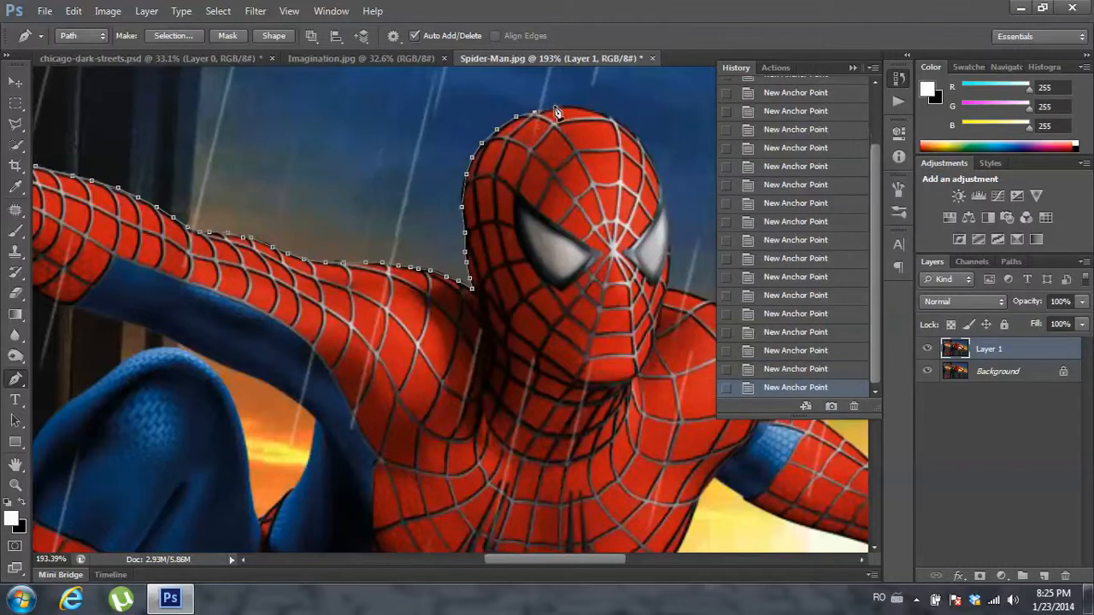
{"action": "left_click", "coordinate": [559, 107]}
{"action": "left_click", "coordinate": [590, 109]}
{"action": "left_click", "coordinate": [614, 117]}
{"action": "left_click", "coordinate": [633, 133]}
{"action": "left_click", "coordinate": [643, 143]}
{"action": "left_click", "coordinate": [851, 69]}
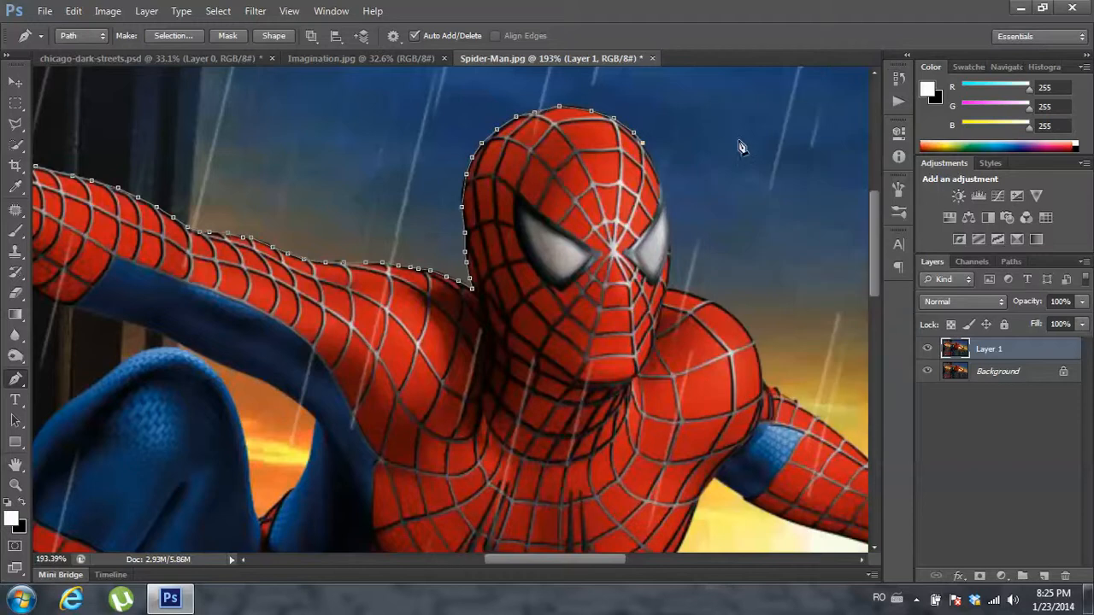
- Trace the far side of the head from the forehead down past the eye to the jaw
{"action": "left_click", "coordinate": [650, 154]}
{"action": "left_click", "coordinate": [656, 168]}
{"action": "left_click", "coordinate": [660, 189]}
{"action": "left_click", "coordinate": [668, 217]}
{"action": "left_click", "coordinate": [670, 239]}
{"action": "left_click", "coordinate": [671, 263]}
- Trace the far shoulder from the base of the head around to where the upper arm begins
{"action": "left_click", "coordinate": [683, 292]}
{"action": "left_click", "coordinate": [705, 298]}
{"action": "left_click_drag", "start_coordinate": [735, 318], "coordinate": [615, 301]}
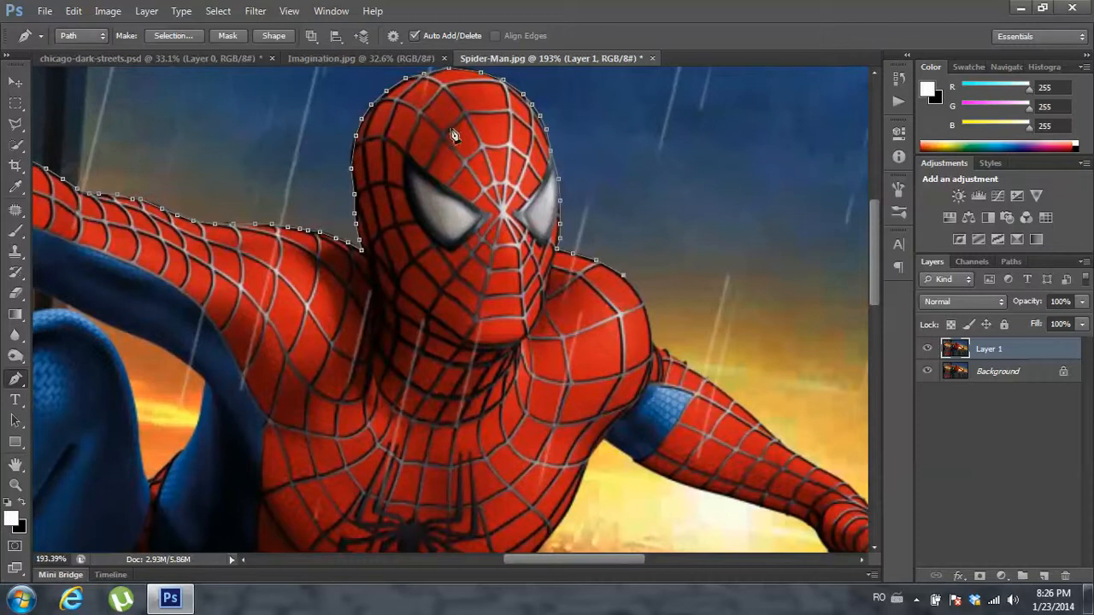
{"action": "key", "text": "alt"}
{"action": "left_click_drag", "start_coordinate": [630, 313], "coordinate": [529, 245]}
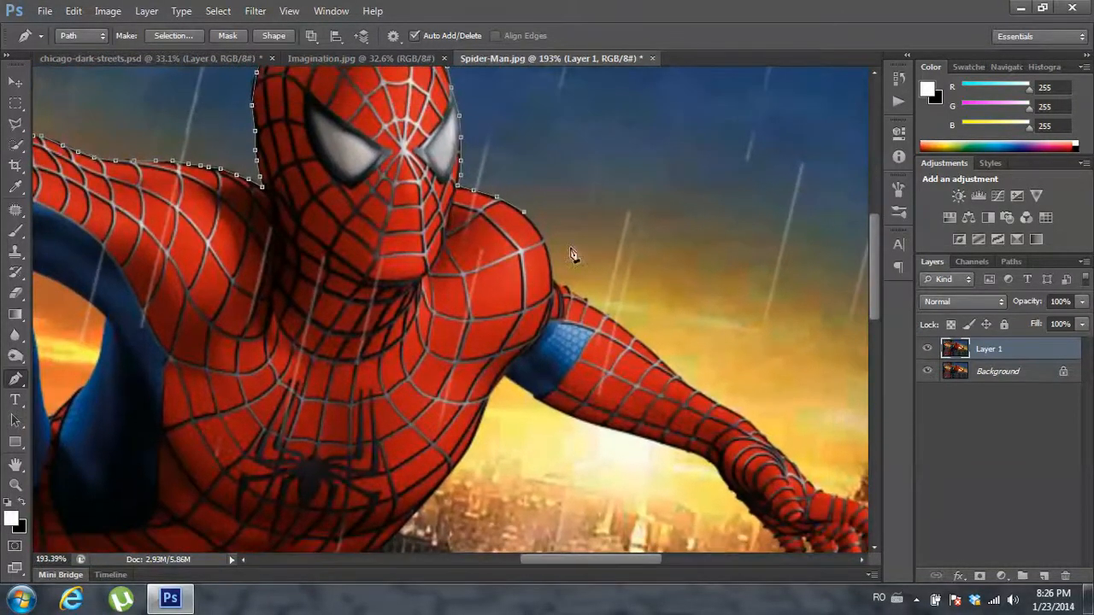
{"action": "left_click", "coordinate": [534, 227]}
{"action": "left_click", "coordinate": [545, 246]}
{"action": "left_click", "coordinate": [553, 283]}
- Trace the upper edge of the far arm from the shoulder down to the wrist
{"action": "left_click", "coordinate": [566, 289]}
{"action": "left_click", "coordinate": [579, 294]}
{"action": "left_click", "coordinate": [608, 315]}
{"action": "left_click", "coordinate": [629, 330]}
{"action": "left_click", "coordinate": [647, 347]}
{"action": "left_click", "coordinate": [671, 371]}
{"action": "left_click", "coordinate": [738, 415]}
{"action": "left_click", "coordinate": [757, 427]}
{"action": "left_click_drag", "start_coordinate": [724, 440], "coordinate": [551, 258]}
{"action": "left_click", "coordinate": [536, 150]}
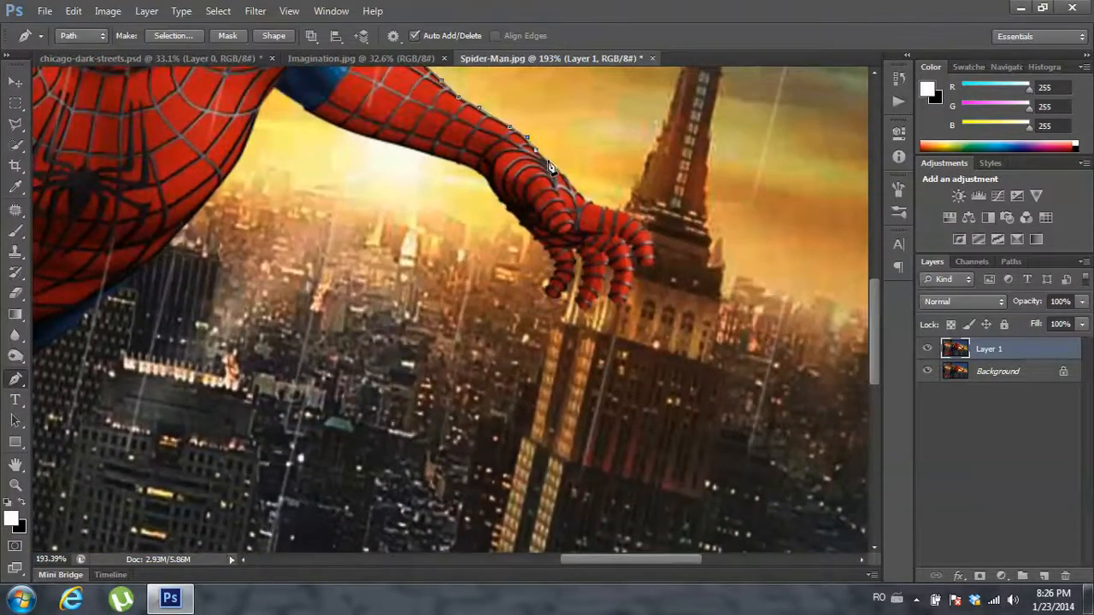
- Trace the back of the far hand and around the first two fingers
{"action": "left_click", "coordinate": [554, 168]}
{"action": "left_click", "coordinate": [575, 190]}
{"action": "left_click", "coordinate": [603, 208]}
{"action": "left_click", "coordinate": [651, 241]}
{"action": "left_click", "coordinate": [653, 266]}
{"action": "left_click", "coordinate": [635, 273]}
{"action": "left_click", "coordinate": [632, 282]}
{"action": "left_click", "coordinate": [631, 287]}
{"action": "left_click", "coordinate": [624, 298]}
{"action": "left_click", "coordinate": [618, 304]}
- Trace the gaps and tips of the hand's remaining fingers back toward the palm
{"action": "left_click", "coordinate": [610, 266]}
{"action": "left_click", "coordinate": [607, 277]}
{"action": "left_click", "coordinate": [588, 308]}
{"action": "left_click", "coordinate": [580, 300]}
{"action": "left_click", "coordinate": [579, 254]}
{"action": "left_click", "coordinate": [575, 267]}
{"action": "left_click", "coordinate": [571, 283]}
{"action": "left_click", "coordinate": [556, 295]}
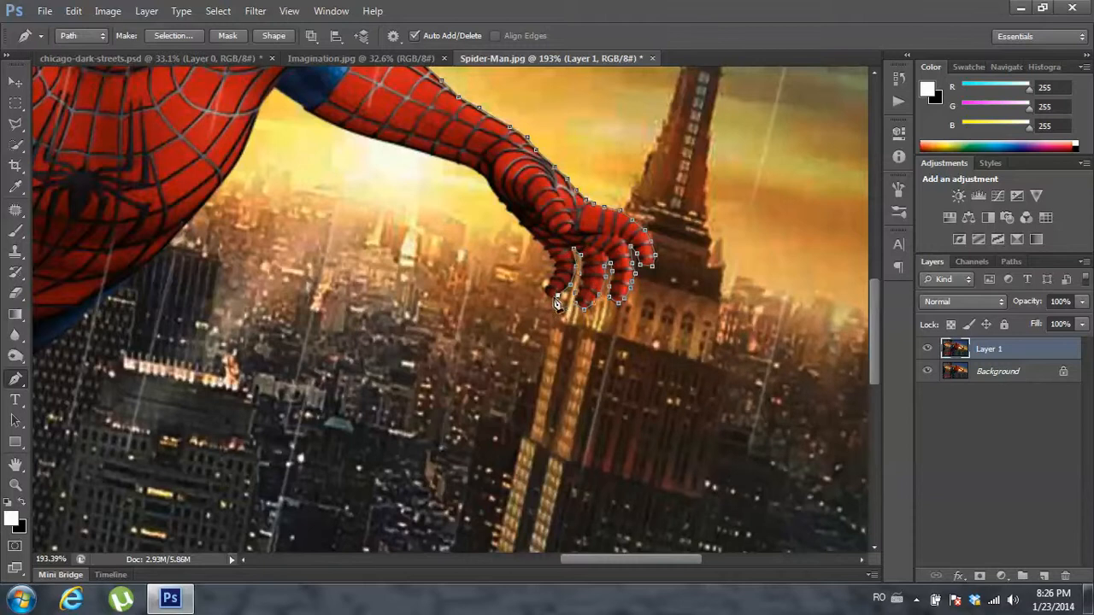
{"action": "left_click", "coordinate": [547, 291]}
{"action": "left_click", "coordinate": [552, 254]}
- Trace the underside of the far arm from the forearm back to the armpit
{"action": "left_click_drag", "start_coordinate": [318, 126], "coordinate": [521, 284]}
{"action": "left_click", "coordinate": [572, 294]}
{"action": "left_click", "coordinate": [550, 291]}
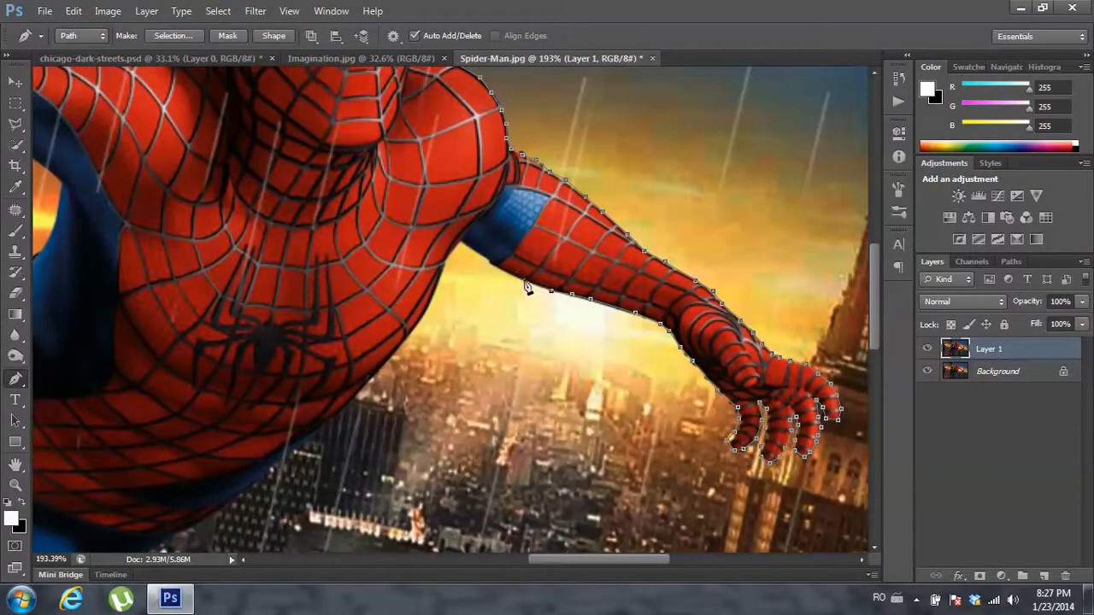
{"action": "left_click", "coordinate": [497, 266]}
{"action": "left_click", "coordinate": [481, 257]}
- Trace the side of the torso from the armpit down past the chest emblem
{"action": "left_click", "coordinate": [440, 273]}
{"action": "left_click", "coordinate": [429, 306]}
{"action": "left_click_drag", "start_coordinate": [413, 339], "coordinate": [527, 243]}
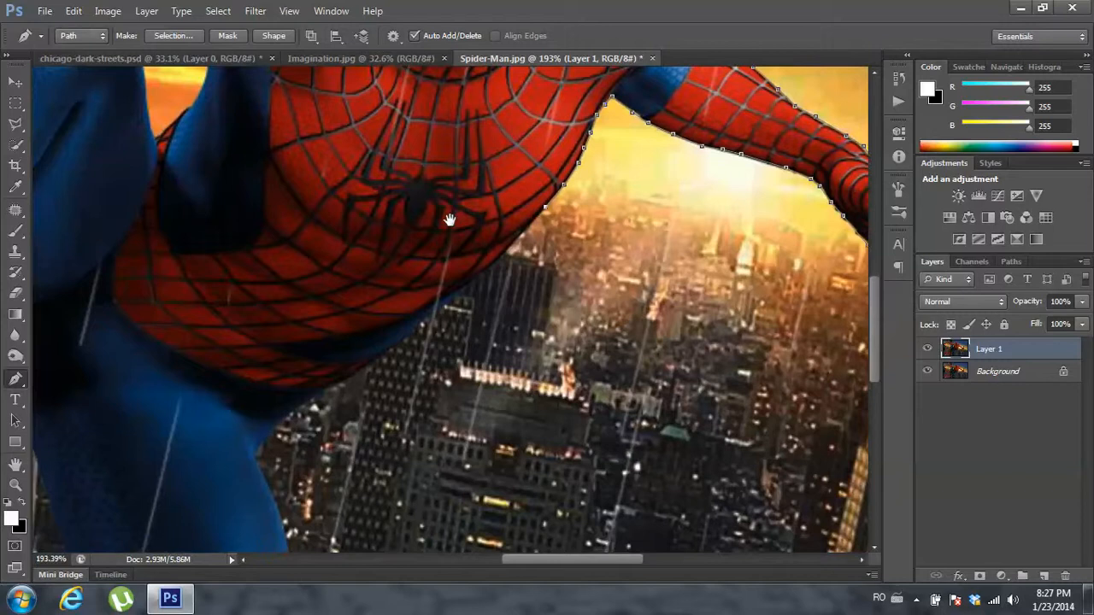
{"action": "left_click", "coordinate": [517, 237]}
{"action": "left_click", "coordinate": [499, 258]}
{"action": "left_click", "coordinate": [481, 277]}
- Trace the lower edge of the abdomen along the blue side panel toward the hip
{"action": "left_click", "coordinate": [440, 308]}
{"action": "left_click", "coordinate": [416, 330]}
{"action": "left_click", "coordinate": [393, 348]}
{"action": "left_click", "coordinate": [363, 371]}
{"action": "left_click", "coordinate": [338, 386]}
{"action": "left_click", "coordinate": [305, 401]}
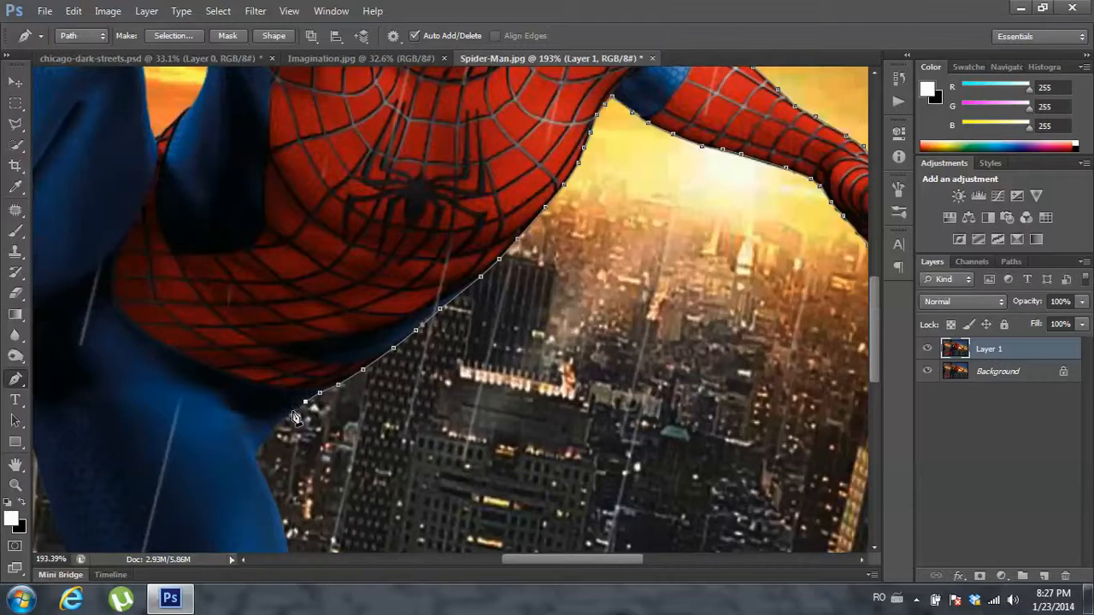
- Trace the curve at the hip where the abdomen meets the thigh
{"action": "left_click", "coordinate": [293, 411]}
{"action": "left_click", "coordinate": [276, 423]}
{"action": "left_click", "coordinate": [267, 434]}
{"action": "left_click", "coordinate": [257, 447]}
{"action": "left_click", "coordinate": [254, 457]}
{"action": "left_click_drag", "start_coordinate": [223, 473], "coordinate": [294, 236]}
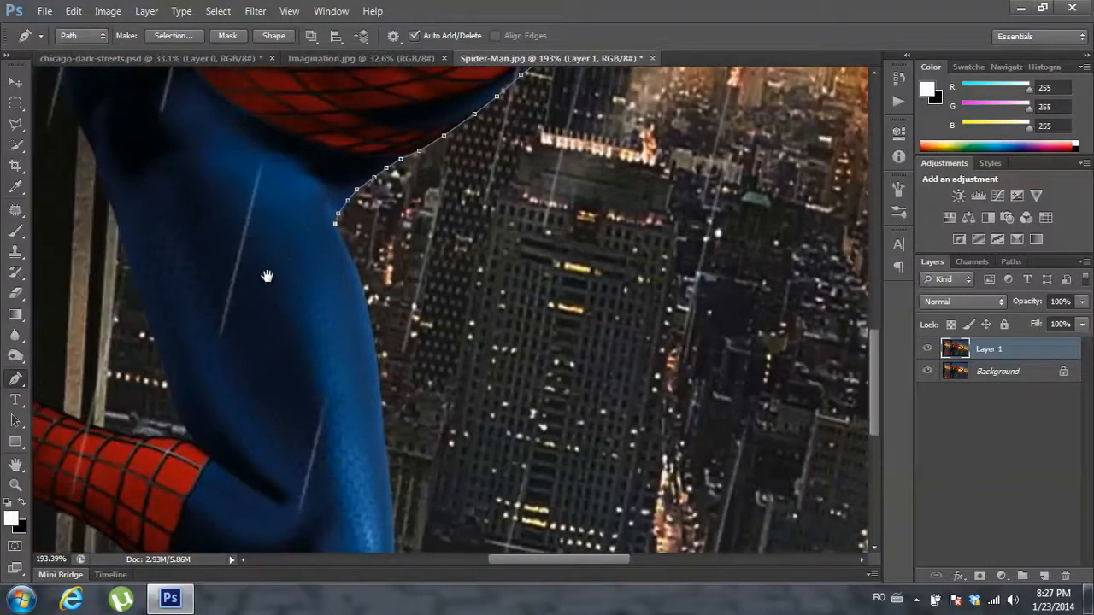
{"action": "left_click_drag", "start_coordinate": [267, 275], "coordinate": [293, 237]}
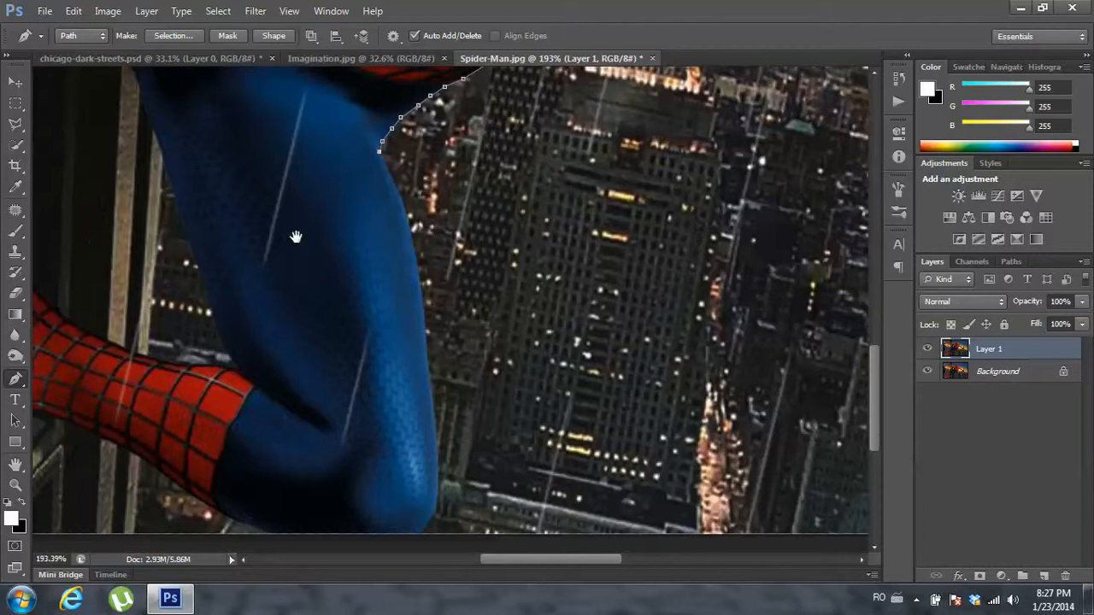
- Trace the outer edge of the upper thigh from the hip down
{"action": "left_click", "coordinate": [389, 168]}
{"action": "left_click", "coordinate": [397, 185]}
{"action": "left_click", "coordinate": [403, 206]}
{"action": "left_click", "coordinate": [407, 223]}
{"action": "left_click", "coordinate": [415, 252]}
{"action": "left_click", "coordinate": [420, 289]}
- Trace the outer edge of the lower thigh down to the start of the knee
{"action": "left_click", "coordinate": [424, 329]}
{"action": "left_click", "coordinate": [426, 356]}
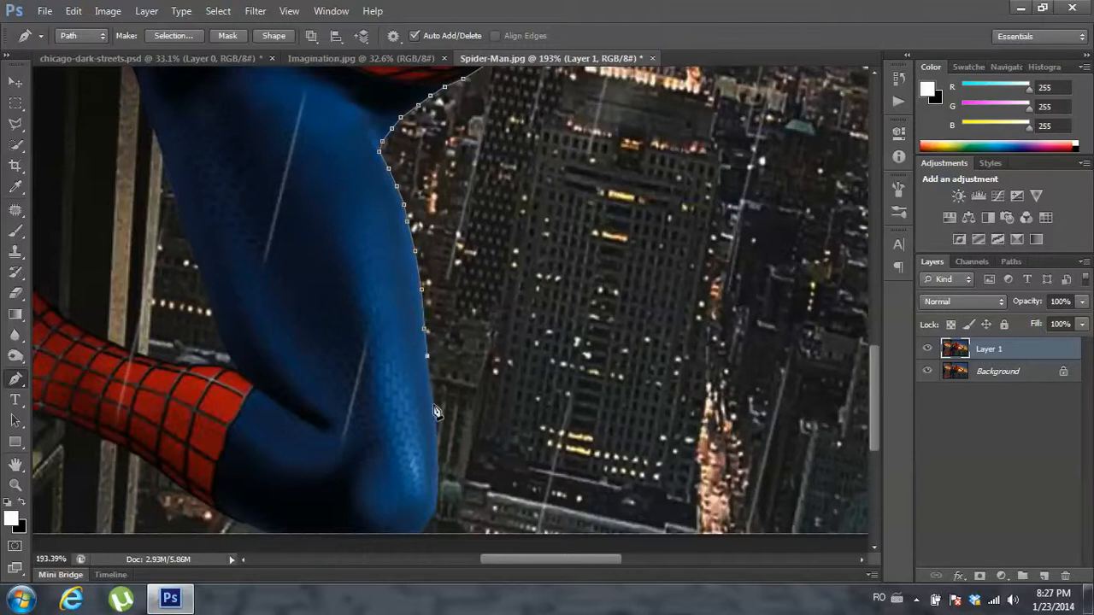
{"action": "left_click", "coordinate": [434, 404]}
{"action": "left_click", "coordinate": [434, 432]}
{"action": "left_click_drag", "start_coordinate": [440, 462], "coordinate": [467, 285]}
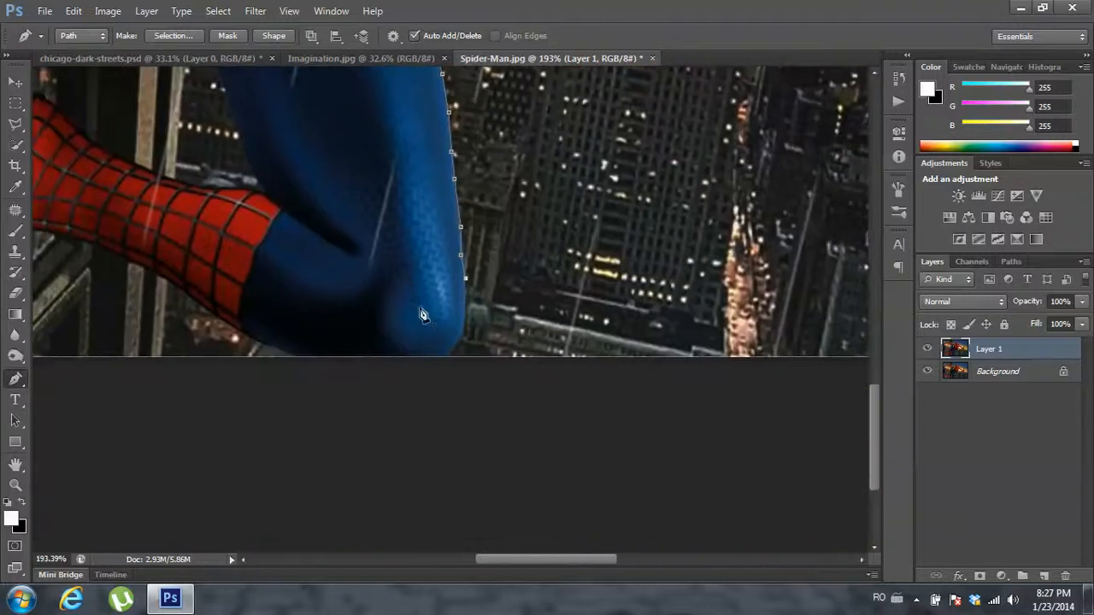
{"action": "left_click", "coordinate": [466, 291]}
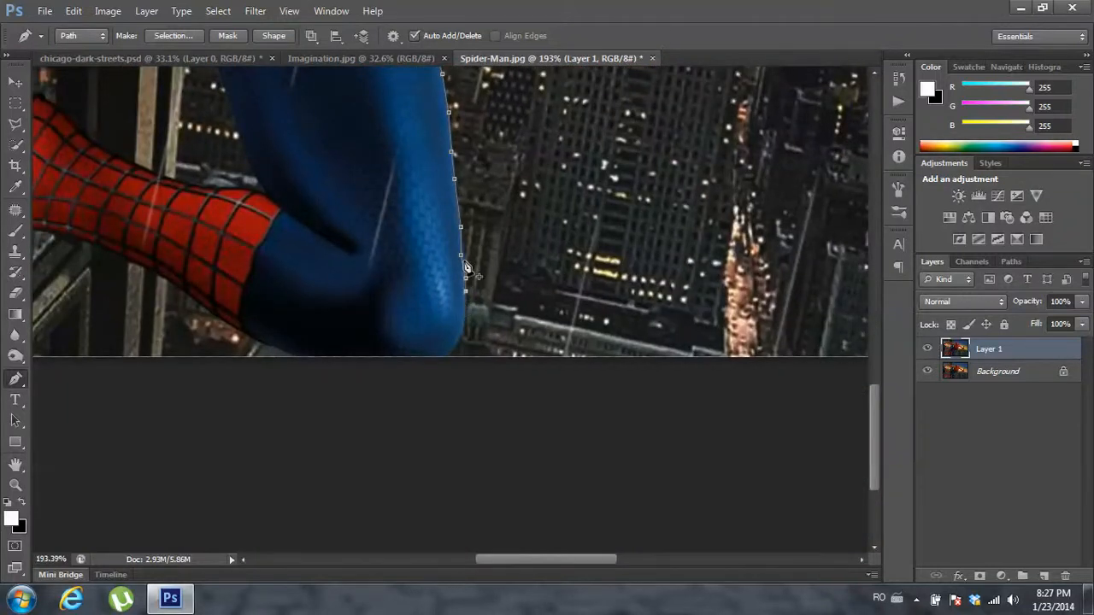
- Trace around the curve of the knee to just below the image's lower edge
{"action": "left_click", "coordinate": [464, 317]}
{"action": "left_click", "coordinate": [464, 326]}
{"action": "left_click", "coordinate": [460, 333]}
{"action": "left_click", "coordinate": [453, 345]}
{"action": "left_click", "coordinate": [448, 356]}
{"action": "left_click", "coordinate": [440, 362]}
- Run the path beneath the bent knee just outside the image's lower edge toward the shin
{"action": "left_click", "coordinate": [425, 366]}
{"action": "left_click", "coordinate": [411, 367]}
{"action": "left_click", "coordinate": [392, 368]}
{"action": "left_click", "coordinate": [359, 366]}
{"action": "left_click", "coordinate": [318, 359]}
{"action": "left_click", "coordinate": [295, 359]}
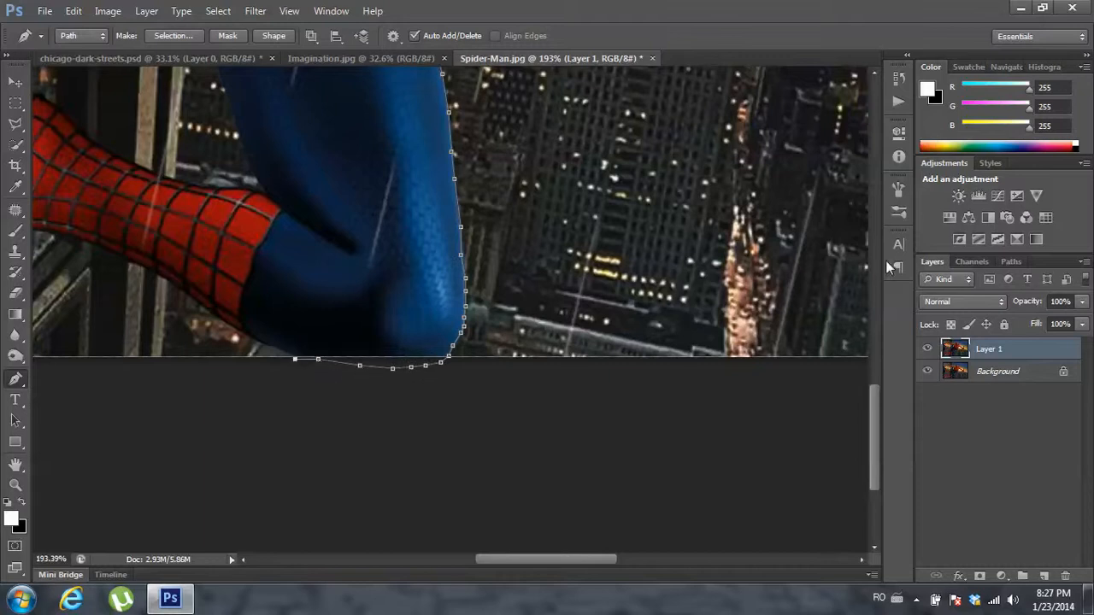
- Remove the last two anchor points through the history and redraw the path from below the knee to the boot
{"action": "left_click", "coordinate": [898, 81]}
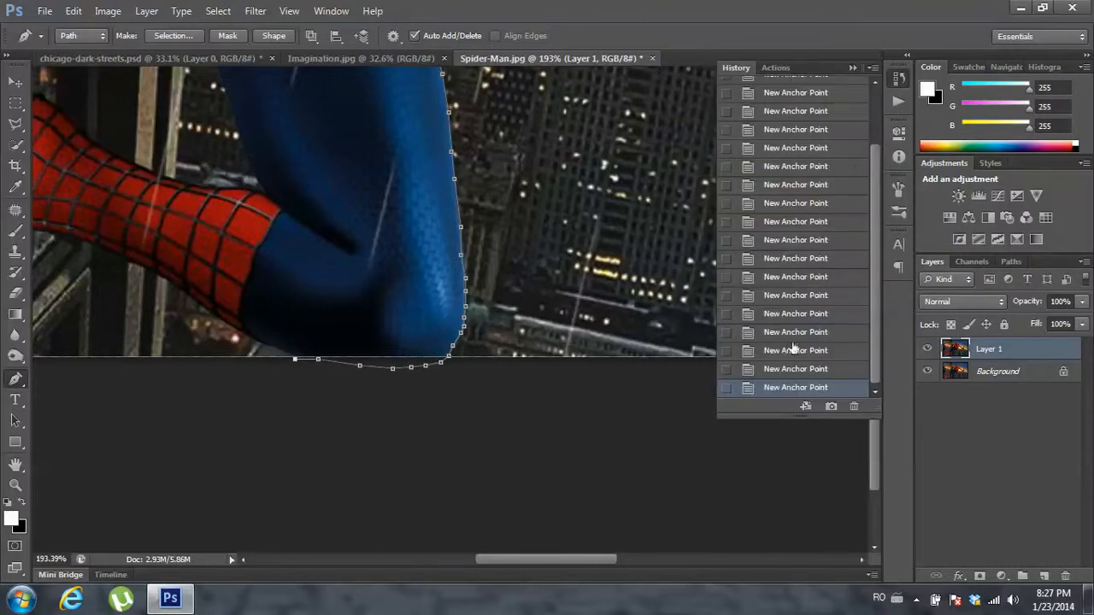
{"action": "left_click", "coordinate": [785, 356]}
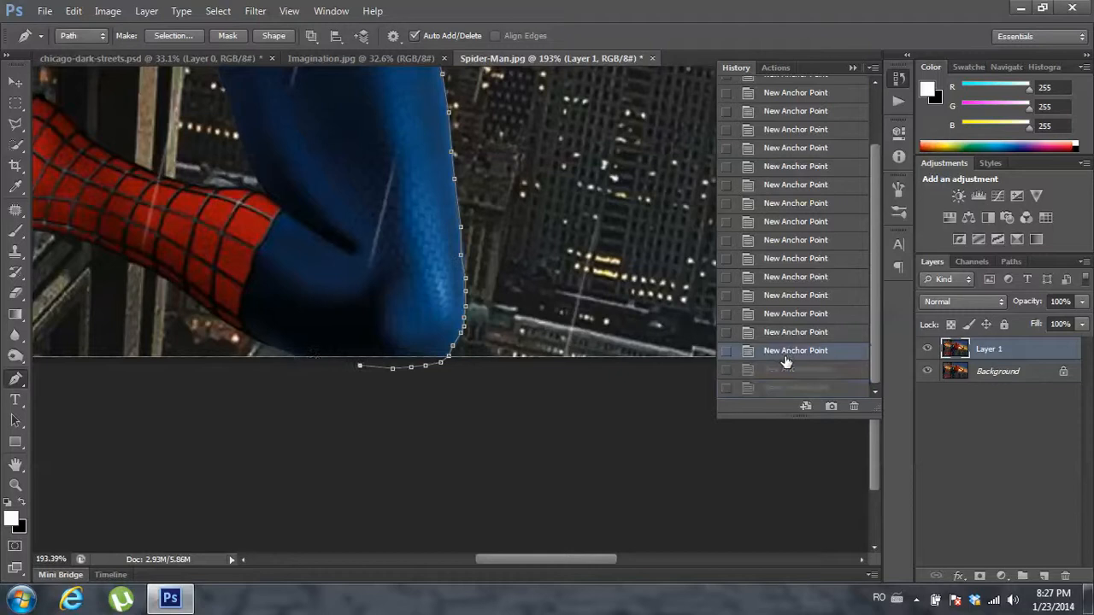
{"action": "left_click", "coordinate": [850, 66]}
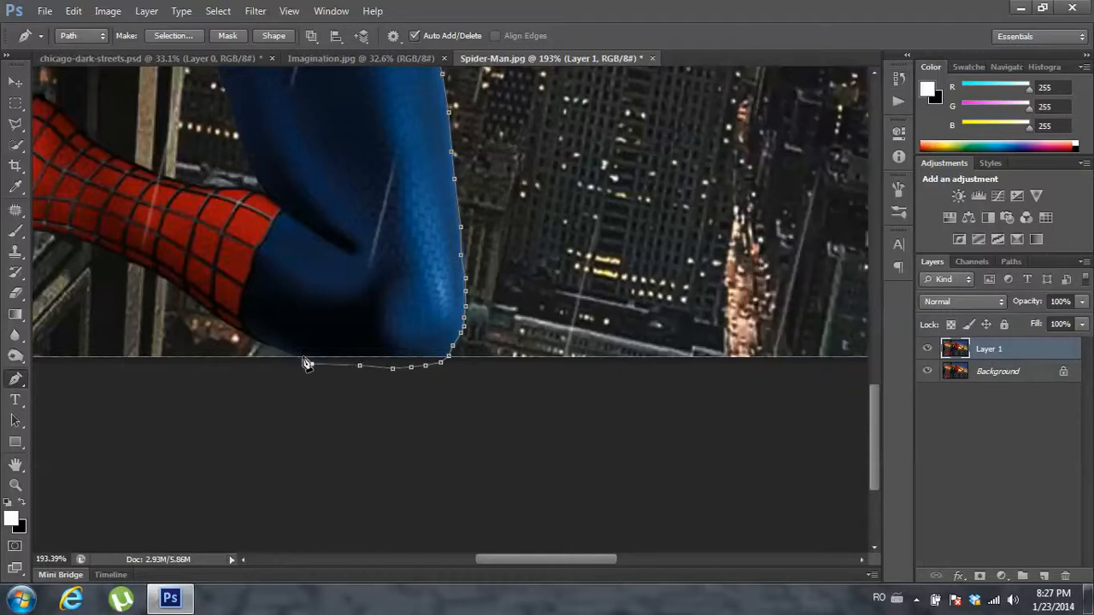
{"action": "left_click", "coordinate": [302, 356]}
{"action": "left_click_drag", "start_coordinate": [194, 252], "coordinate": [359, 323]}
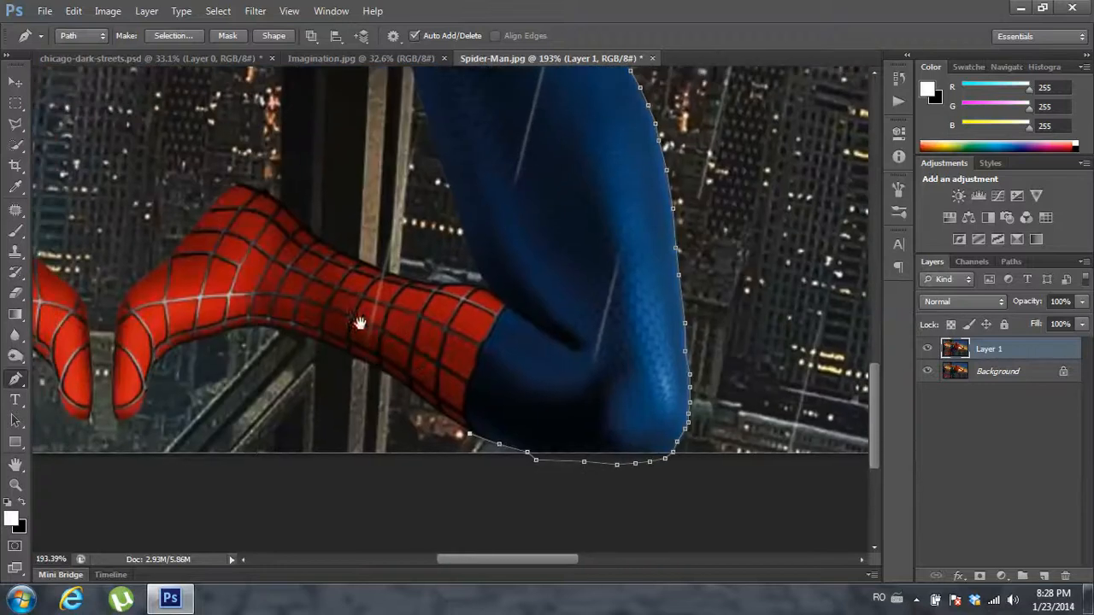
- Trace the lower edge of the red boot from its cuff along the shin
{"action": "left_click", "coordinate": [455, 424]}
{"action": "left_click", "coordinate": [427, 401]}
{"action": "left_click", "coordinate": [405, 387]}
{"action": "left_click", "coordinate": [389, 372]}
{"action": "left_click", "coordinate": [370, 366]}
{"action": "left_click", "coordinate": [349, 353]}
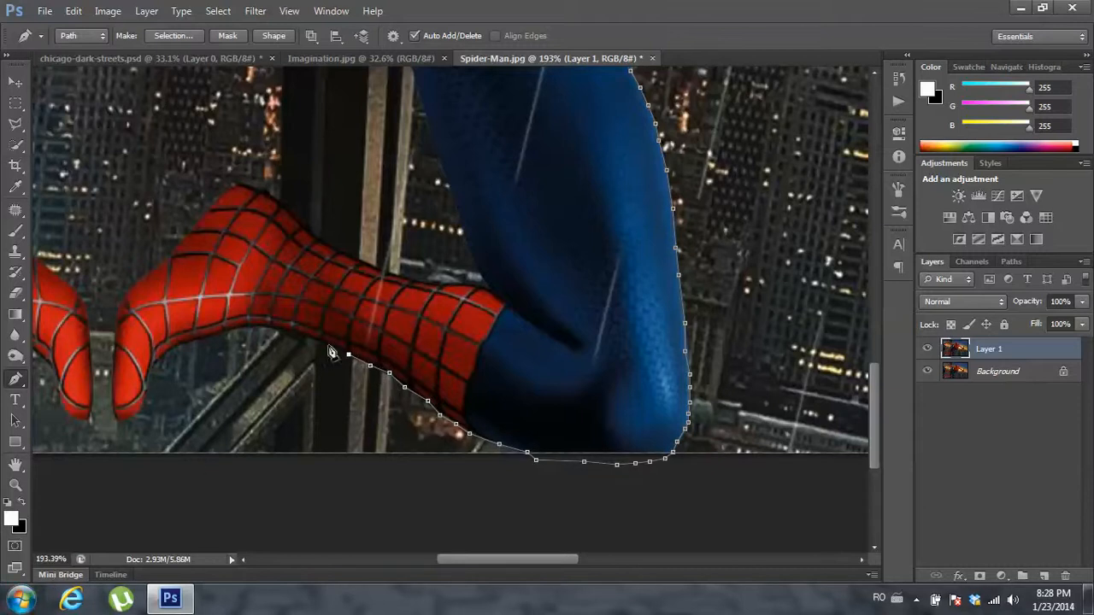
- Trace the lower edge of the boot from the shin around the ankle to the instep
{"action": "left_click", "coordinate": [328, 344]}
{"action": "left_click", "coordinate": [311, 339]}
{"action": "left_click", "coordinate": [293, 331]}
{"action": "left_click", "coordinate": [274, 328]}
{"action": "left_click", "coordinate": [255, 327]}
{"action": "left_click", "coordinate": [221, 330]}
{"action": "left_click", "coordinate": [215, 336]}
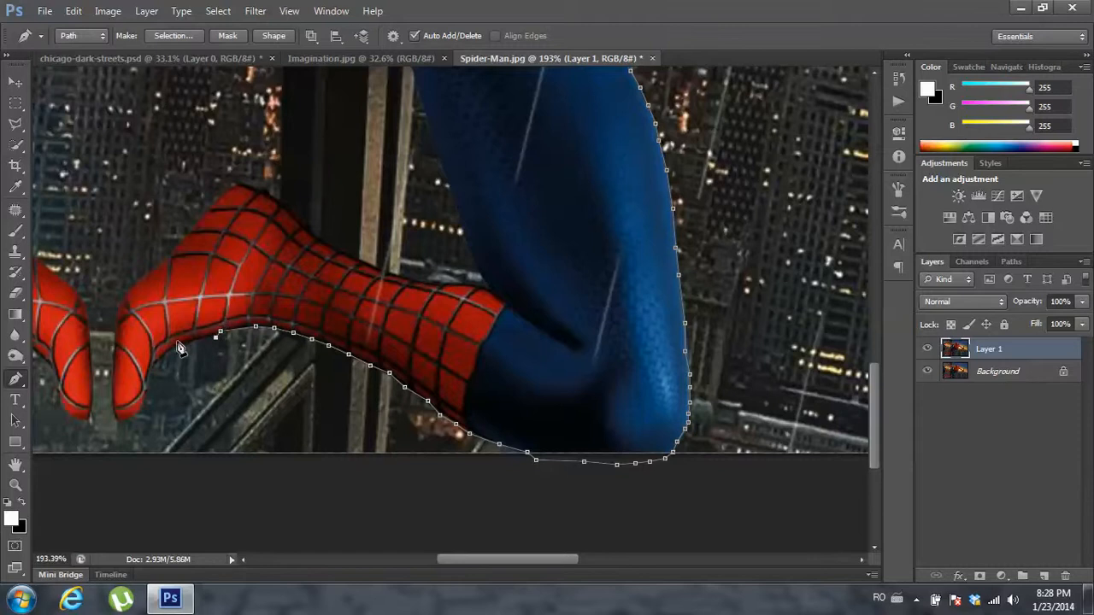
- Trace the inner edge of the foot from the instep down to the tip of the toes
{"action": "left_click", "coordinate": [185, 343]}
{"action": "left_click", "coordinate": [173, 348]}
{"action": "left_click", "coordinate": [165, 354]}
{"action": "left_click", "coordinate": [158, 361]}
{"action": "left_click", "coordinate": [152, 375]}
{"action": "left_click", "coordinate": [147, 390]}
{"action": "left_click", "coordinate": [140, 405]}
{"action": "left_click", "coordinate": [129, 416]}
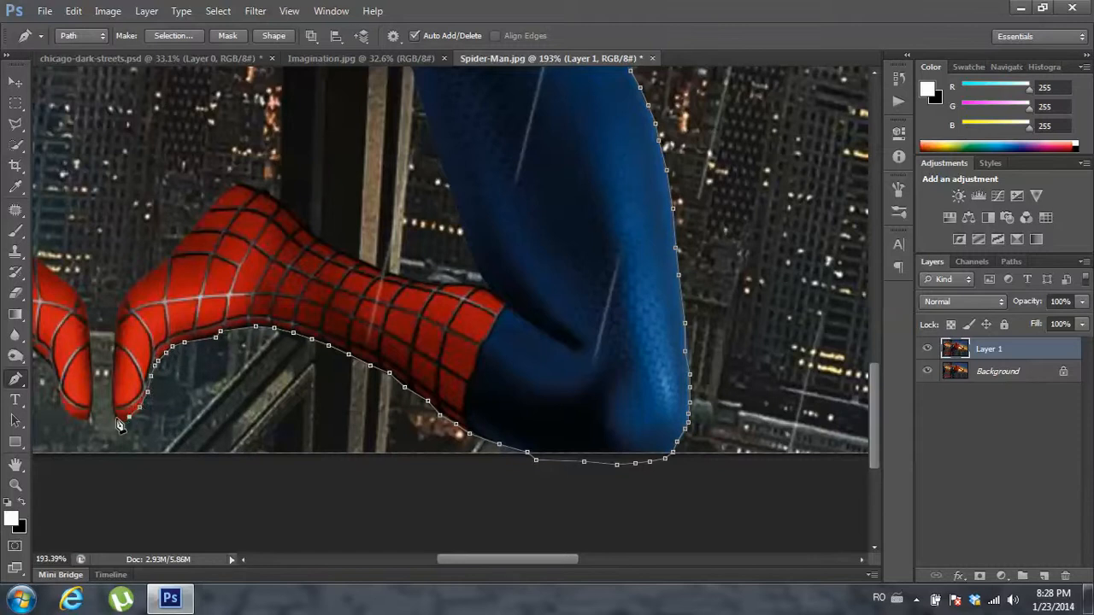
- Trace around the toe tip and up along the sole toward the heel
{"action": "left_click", "coordinate": [114, 417]}
{"action": "left_click", "coordinate": [114, 348]}
{"action": "left_click", "coordinate": [117, 303]}
{"action": "left_click", "coordinate": [124, 295]}
{"action": "left_click", "coordinate": [136, 283]}
{"action": "left_click", "coordinate": [165, 257]}
{"action": "left_click", "coordinate": [194, 226]}
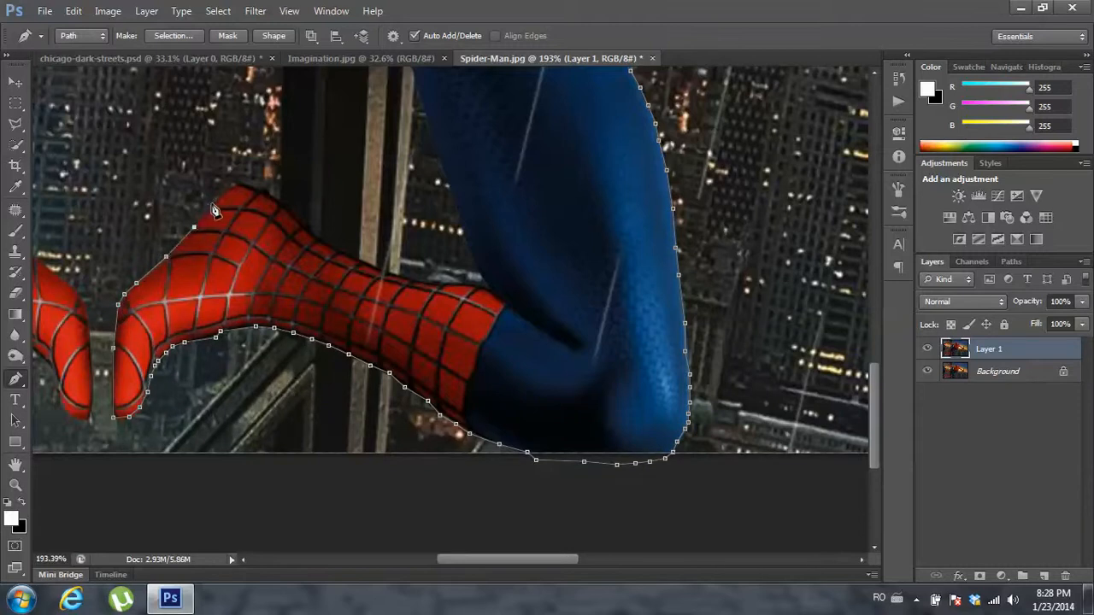
- Trace around the heel of the foot to the back of the ankle
{"action": "left_click", "coordinate": [212, 203]}
{"action": "left_click", "coordinate": [226, 188]}
{"action": "left_click", "coordinate": [251, 186]}
{"action": "left_click", "coordinate": [266, 192]}
{"action": "left_click", "coordinate": [284, 203]}
{"action": "left_click", "coordinate": [300, 219]}
- Trace the upper edge of the boot from the ankle along the calf
{"action": "left_click", "coordinate": [311, 230]}
{"action": "left_click", "coordinate": [339, 250]}
{"action": "left_click", "coordinate": [362, 263]}
{"action": "left_click", "coordinate": [391, 273]}
{"action": "left_click", "coordinate": [418, 279]}
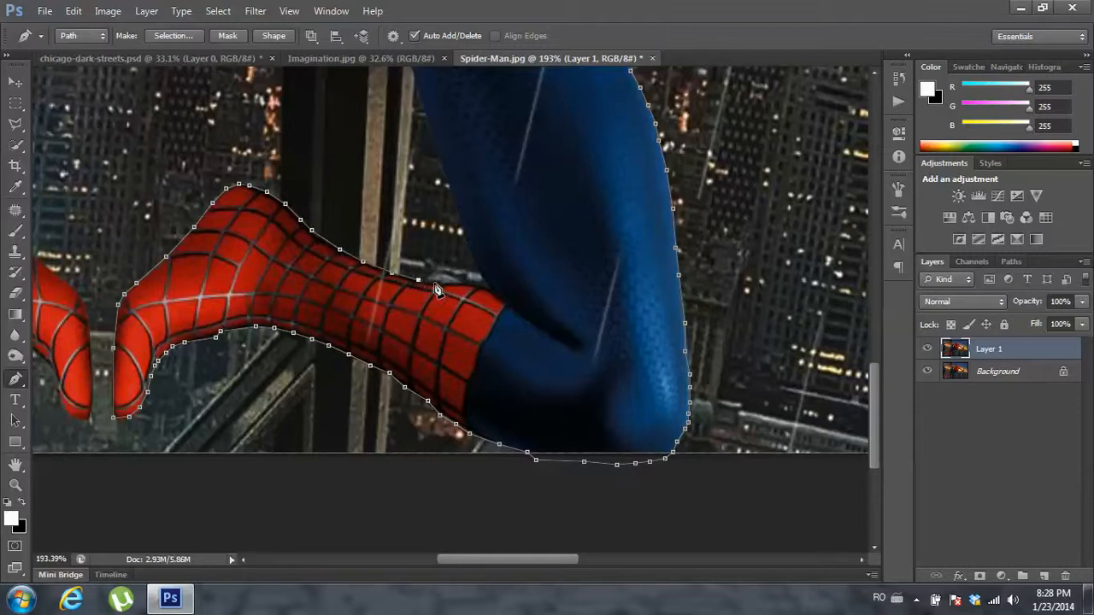
- Continue the path along the boot's upper edge as far as the knee crease of the lower leg
{"action": "left_click", "coordinate": [449, 283]}
{"action": "left_click", "coordinate": [462, 283]}
{"action": "left_click", "coordinate": [486, 288]}
- Trace the thigh's inner edge from the knee crease up past the dark window frame
{"action": "scroll", "coordinate": [468, 253], "scroll_direction": "up", "scroll_amount": 3}
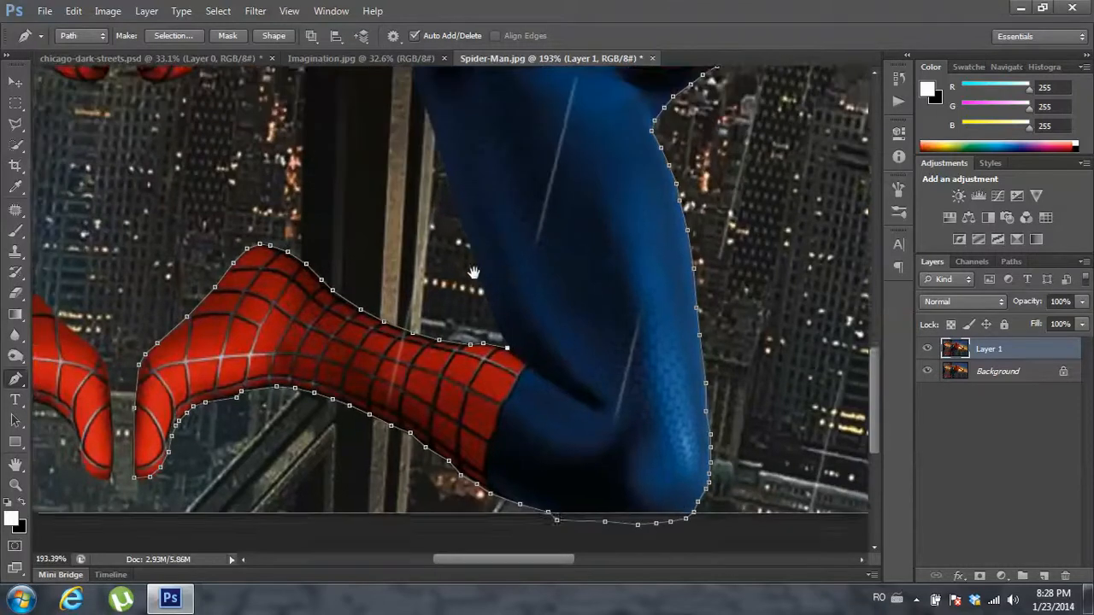
{"action": "left_click", "coordinate": [499, 346]}
{"action": "left_click", "coordinate": [474, 282]}
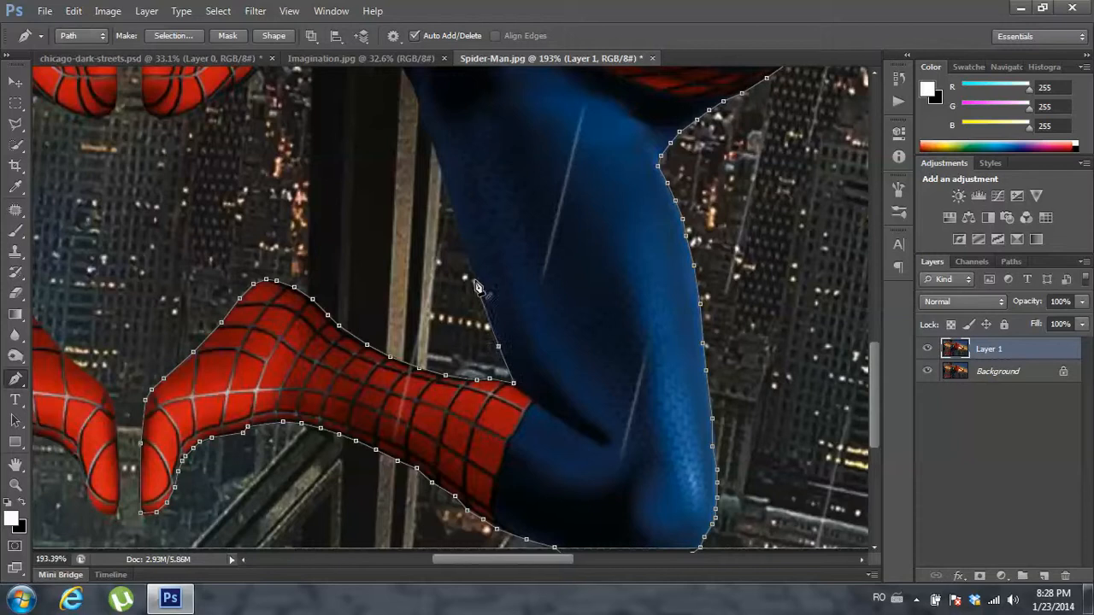
{"action": "scroll", "coordinate": [478, 273], "scroll_direction": "up", "scroll_amount": 3}
{"action": "left_click", "coordinate": [472, 305]}
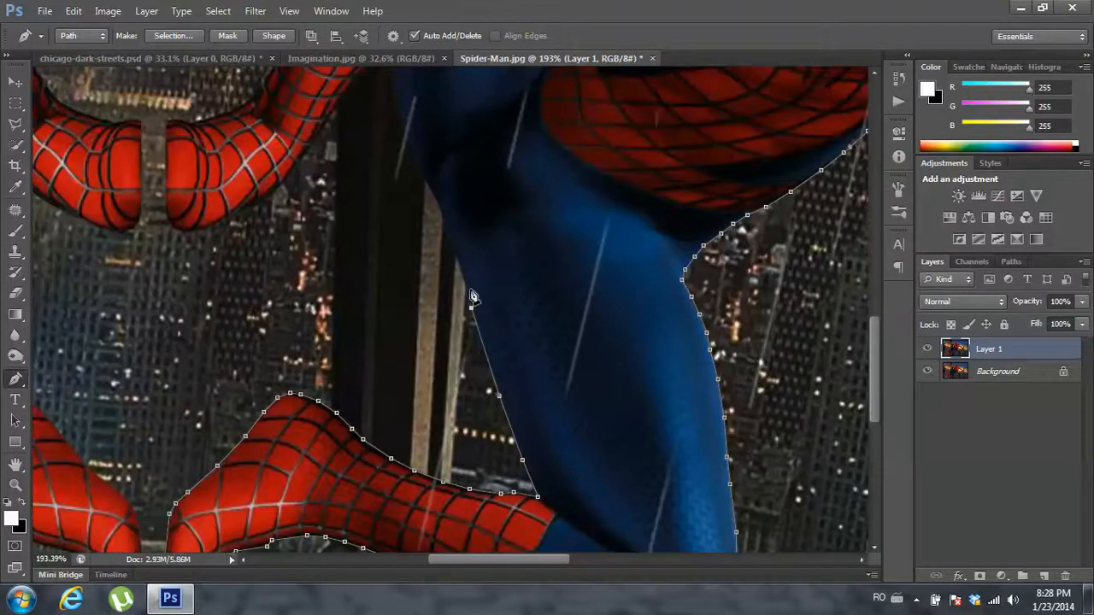
{"action": "left_click", "coordinate": [450, 248]}
{"action": "left_click", "coordinate": [432, 193]}
- Trace the dark blue edge of the upper thigh up to the underside of the raised leg's boot
{"action": "left_click_drag", "start_coordinate": [419, 175], "coordinate": [443, 300]}
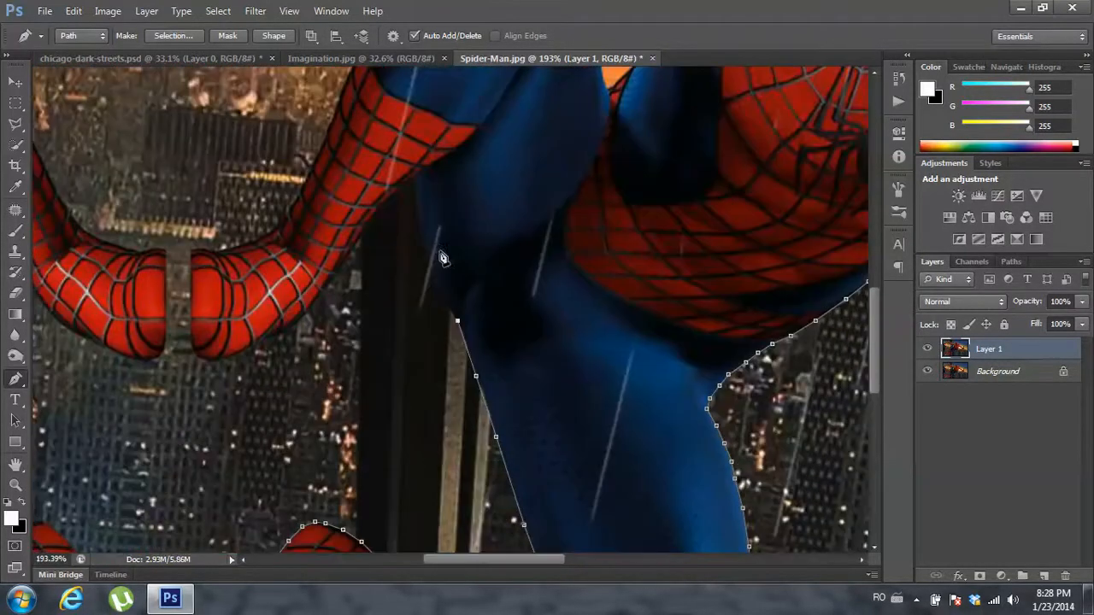
{"action": "left_click", "coordinate": [436, 276]}
{"action": "left_click", "coordinate": [420, 229]}
{"action": "left_click", "coordinate": [412, 182]}
- Trace the rear edge of the raised leg's boot down along the calf and around the underside of the foot
{"action": "left_click", "coordinate": [392, 198]}
{"action": "left_click", "coordinate": [376, 218]}
{"action": "left_click", "coordinate": [367, 232]}
{"action": "left_click", "coordinate": [351, 254]}
{"action": "left_click", "coordinate": [326, 283]}
{"action": "left_click", "coordinate": [318, 302]}
{"action": "left_click", "coordinate": [299, 317]}
{"action": "left_click", "coordinate": [284, 335]}
{"action": "left_click", "coordinate": [271, 344]}
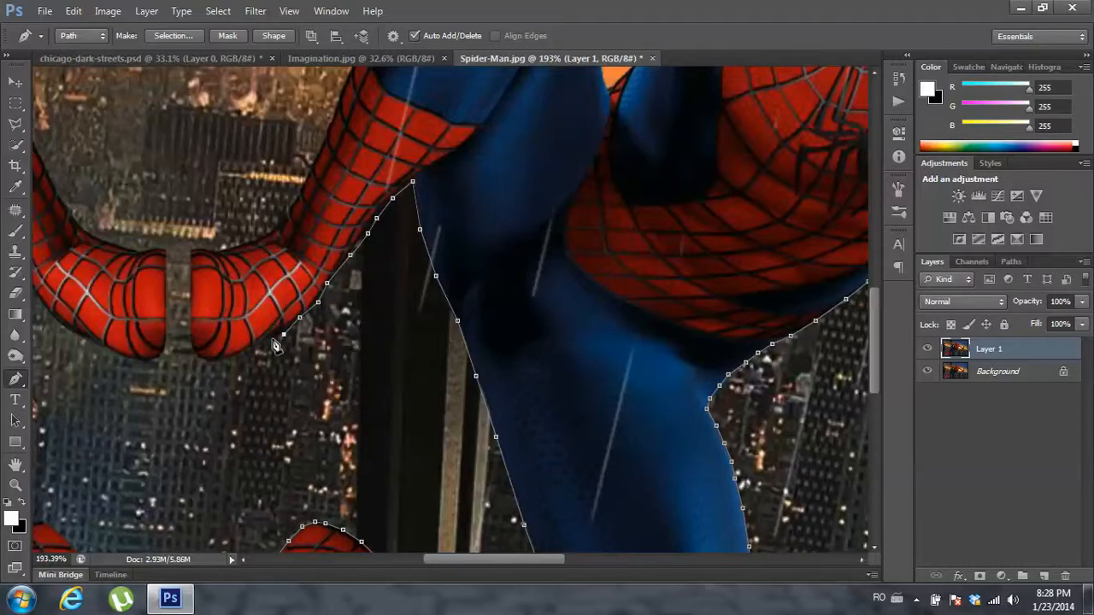
{"action": "left_click", "coordinate": [255, 350]}
{"action": "left_click", "coordinate": [217, 356]}
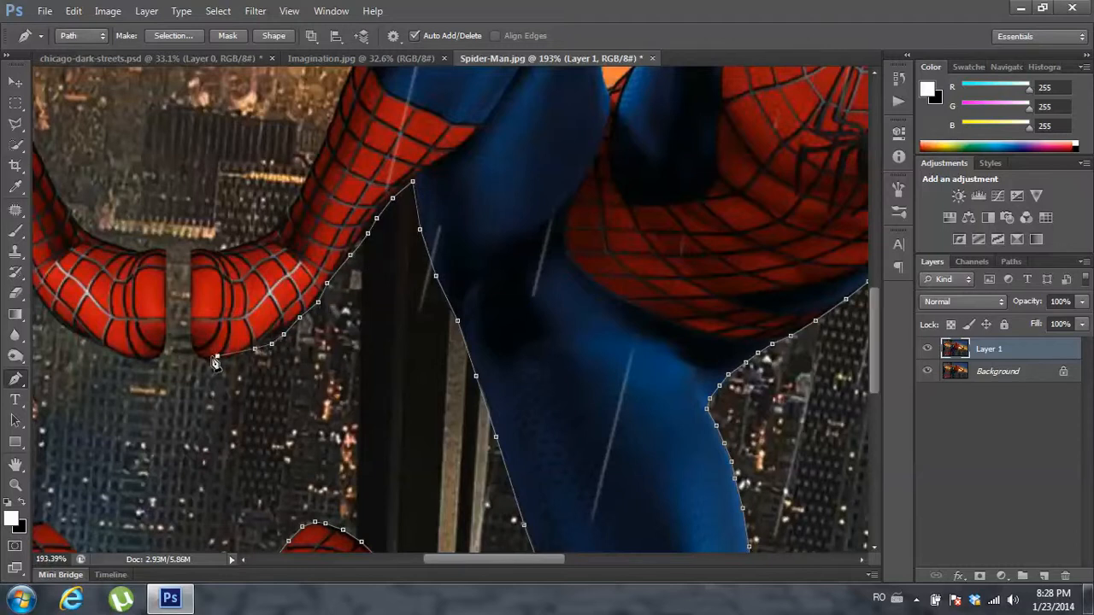
{"action": "left_click", "coordinate": [257, 350]}
{"action": "left_click", "coordinate": [898, 79]}
{"action": "left_click", "coordinate": [781, 352]}
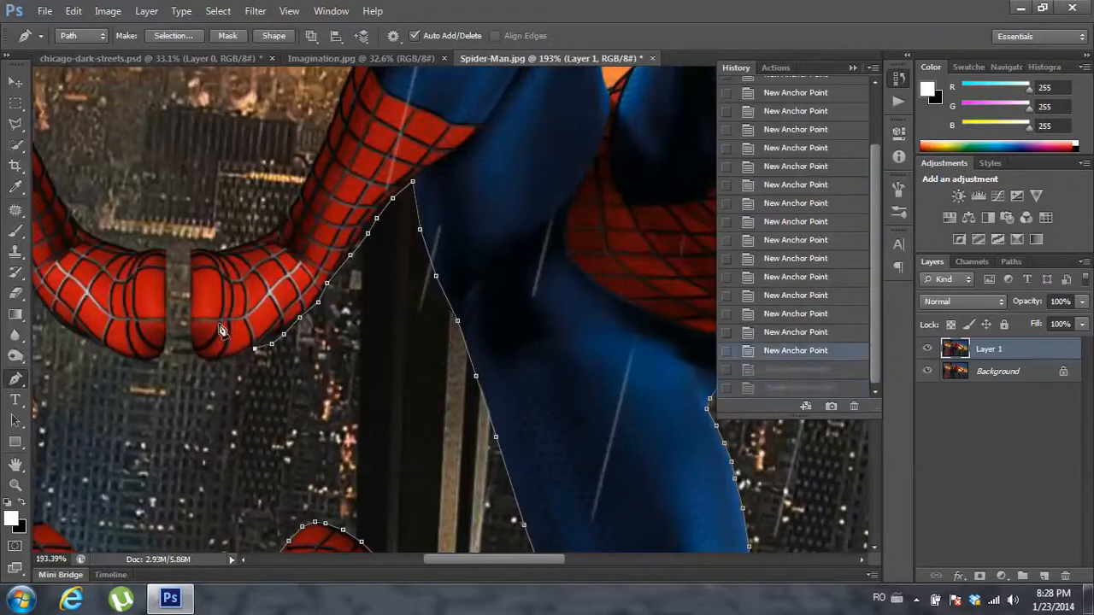
- Resume the path under the raised foot, tracing around its rounded tip and up its straight vertical edge
{"action": "left_click", "coordinate": [255, 350]}
{"action": "left_click", "coordinate": [238, 351]}
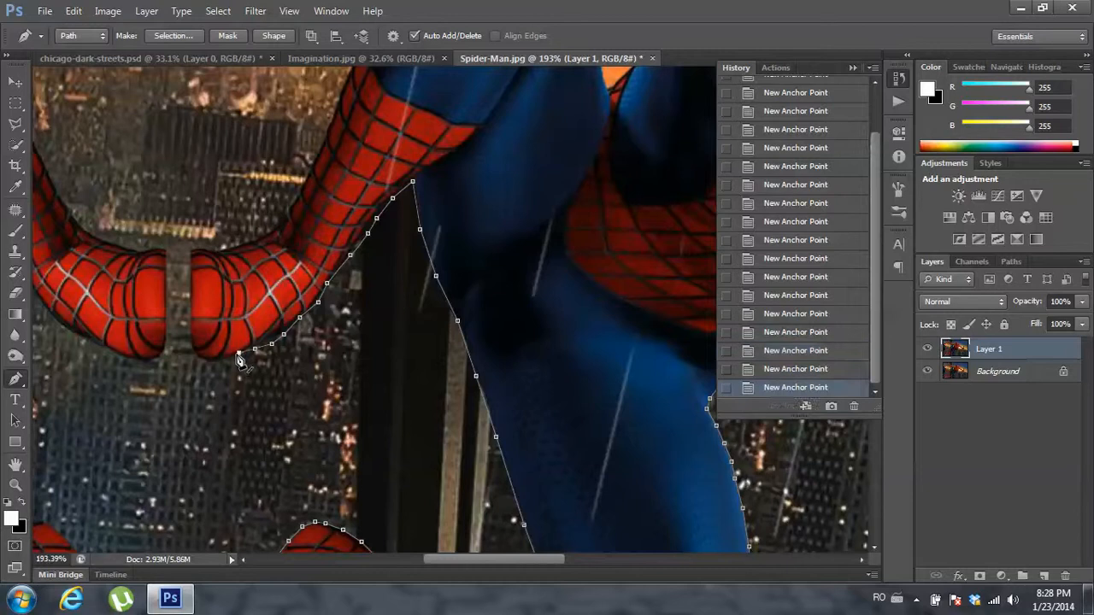
{"action": "left_click", "coordinate": [211, 360]}
{"action": "left_click", "coordinate": [200, 355]}
{"action": "left_click", "coordinate": [190, 342]}
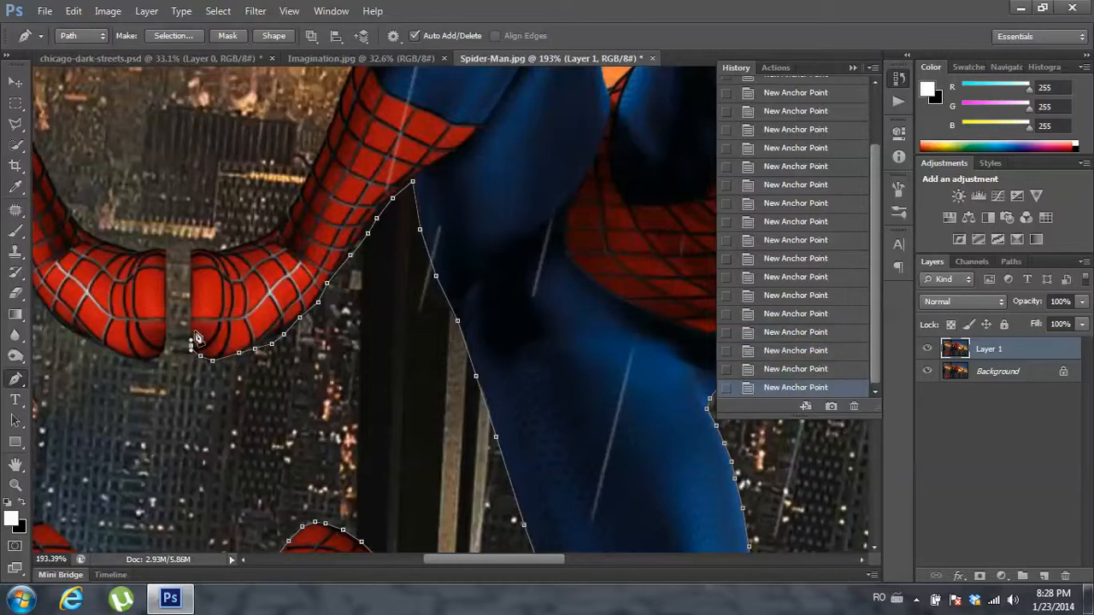
{"action": "left_click", "coordinate": [189, 253]}
- Trace the upper edge of the raised foot back to the front of the ankle
{"action": "left_click", "coordinate": [206, 250]}
{"action": "left_click", "coordinate": [218, 248]}
{"action": "left_click", "coordinate": [227, 248]}
{"action": "left_click", "coordinate": [235, 246]}
{"action": "left_click", "coordinate": [246, 243]}
{"action": "left_click", "coordinate": [270, 235]}
- Trace the front of the shin up to the top of the red boot, replacing one misplaced anchor point
{"action": "left_click", "coordinate": [288, 208]}
{"action": "left_click_drag", "start_coordinate": [302, 142], "coordinate": [275, 309]}
{"action": "left_click", "coordinate": [282, 330]}
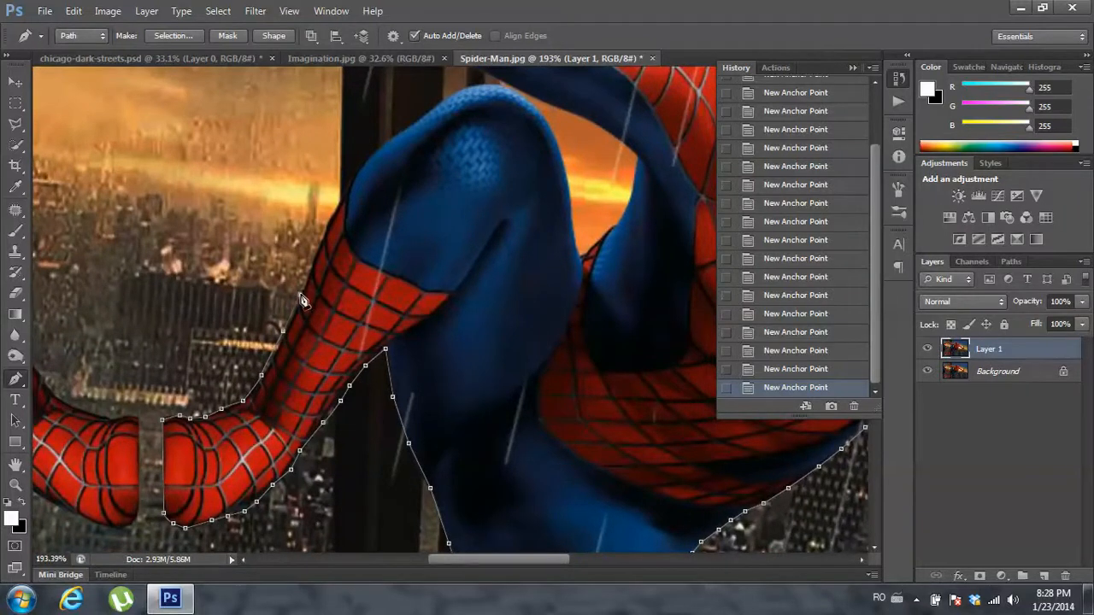
{"action": "left_click", "coordinate": [299, 294]}
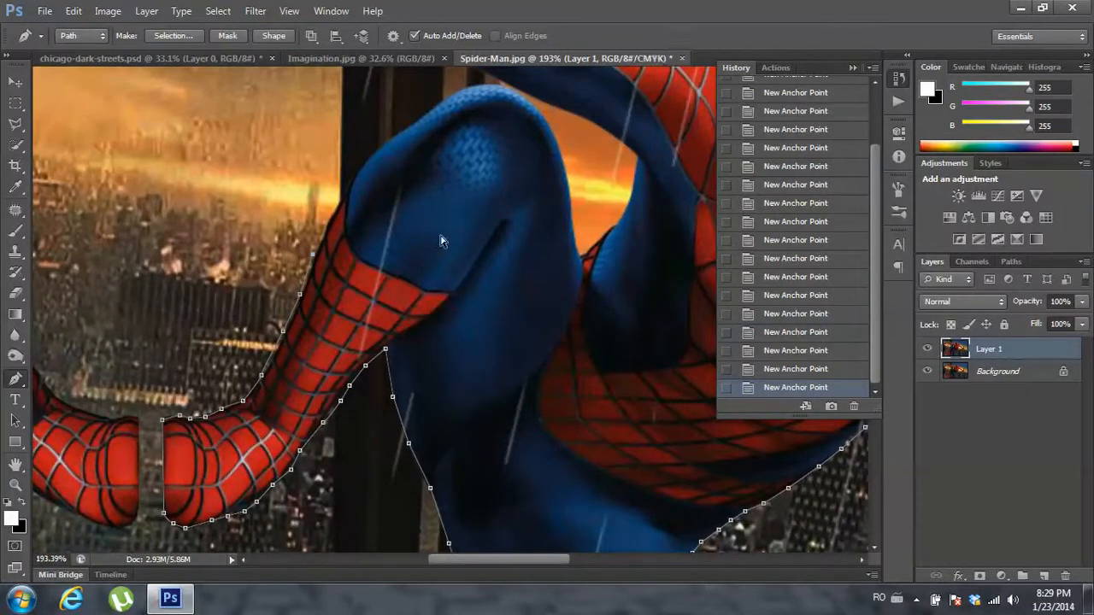
{"action": "left_click", "coordinate": [775, 366]}
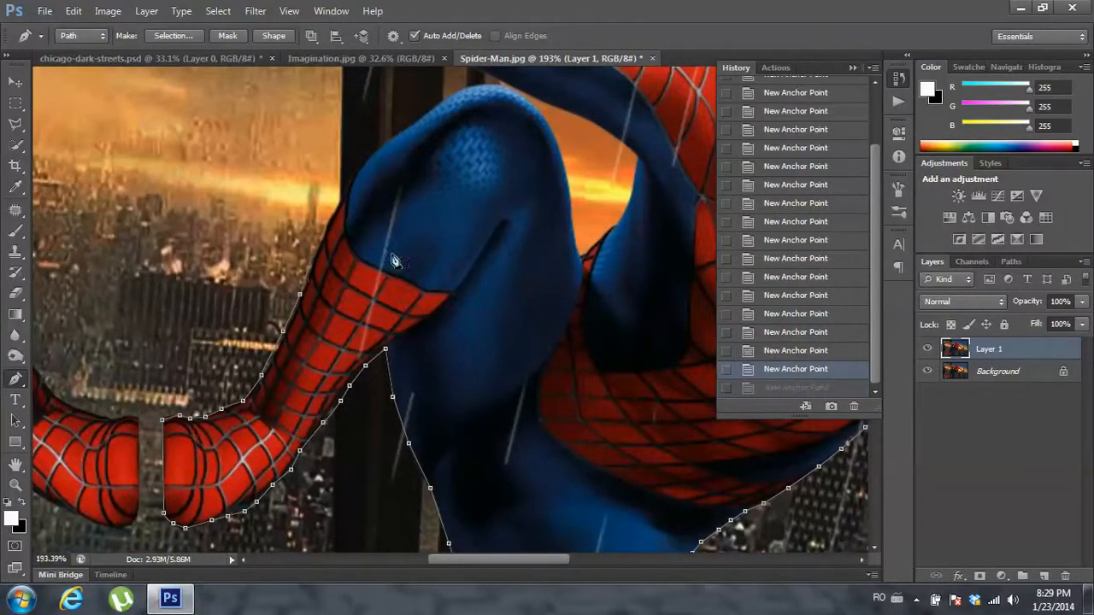
{"action": "left_click", "coordinate": [316, 263]}
{"action": "left_click", "coordinate": [321, 243]}
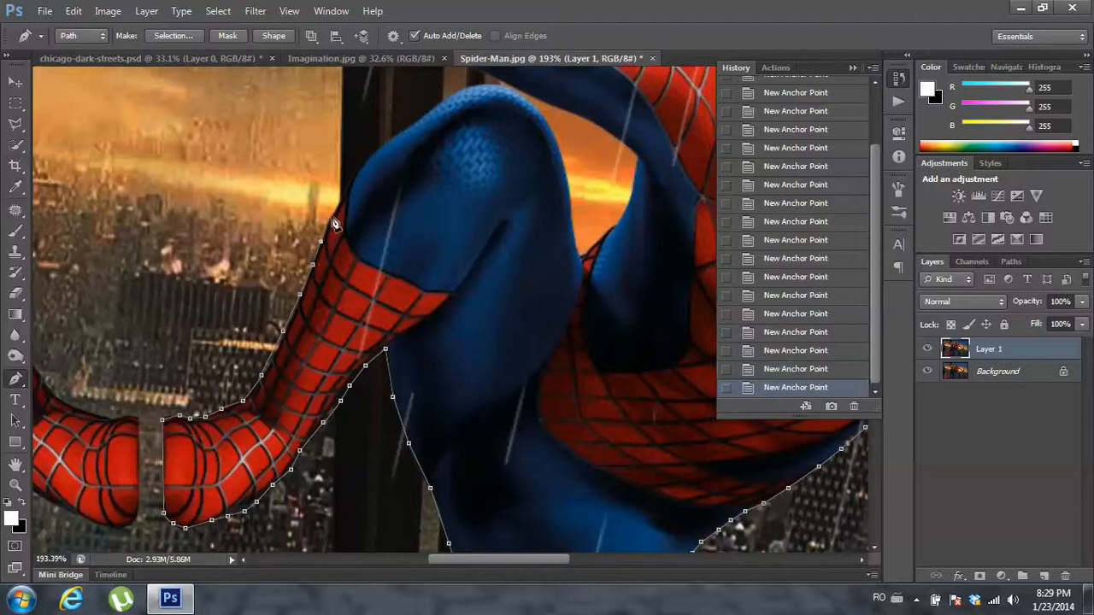
{"action": "left_click", "coordinate": [331, 217]}
- Trace the blue outline from the boot's top edge up to the crest of the raised knee
{"action": "left_click", "coordinate": [344, 192]}
{"action": "left_click", "coordinate": [361, 164]}
{"action": "left_click", "coordinate": [387, 139]}
{"action": "left_click", "coordinate": [410, 126]}
{"action": "left_click", "coordinate": [437, 103]}
{"action": "left_click", "coordinate": [459, 89]}
{"action": "left_click", "coordinate": [487, 85]}
- Trace over the crest of the knee and down the thigh edge bordering the orange sky gap
{"action": "left_click", "coordinate": [508, 89]}
{"action": "left_click", "coordinate": [527, 100]}
{"action": "left_click", "coordinate": [555, 137]}
{"action": "left_click", "coordinate": [561, 158]}
{"action": "left_click", "coordinate": [569, 193]}
{"action": "left_click", "coordinate": [573, 228]}
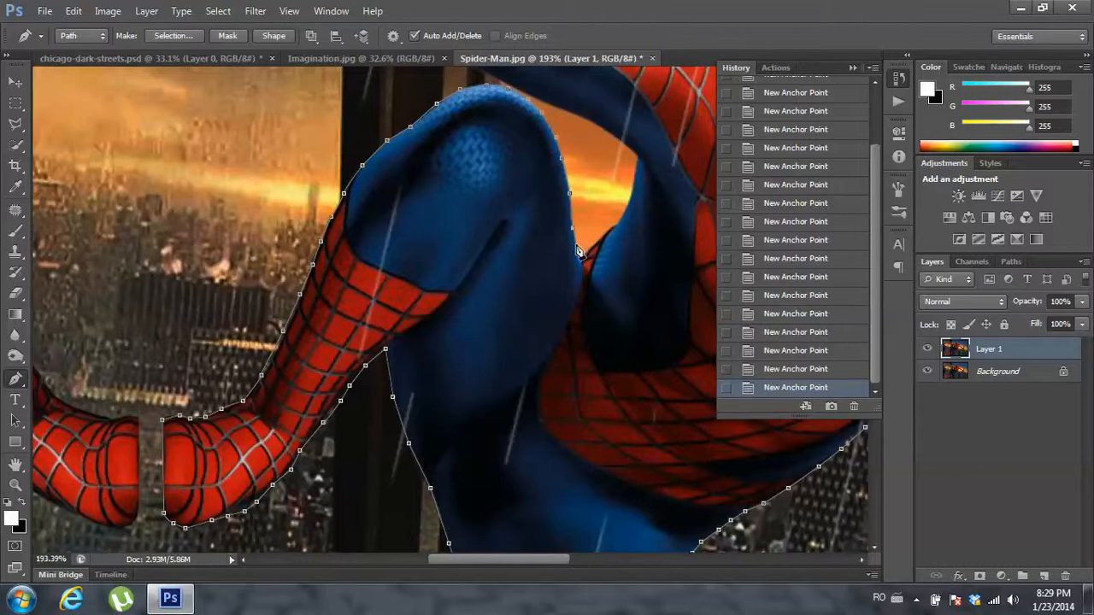
- Trace the torso side of the sky gap from its lowest point up toward the armpit, redoing the misplaced anchors
{"action": "left_click", "coordinate": [593, 244]}
{"action": "left_click", "coordinate": [612, 227]}
{"action": "left_click", "coordinate": [634, 182]}
{"action": "left_click", "coordinate": [621, 202]}
{"action": "left_click", "coordinate": [628, 196]}
{"action": "left_click", "coordinate": [782, 350]}
{"action": "left_click", "coordinate": [626, 212]}
{"action": "left_click", "coordinate": [638, 163]}
- Trace the underside of the blue upper arm from the armpit to just above the raised knee
{"action": "left_click_drag", "start_coordinate": [609, 139], "coordinate": [574, 304]}
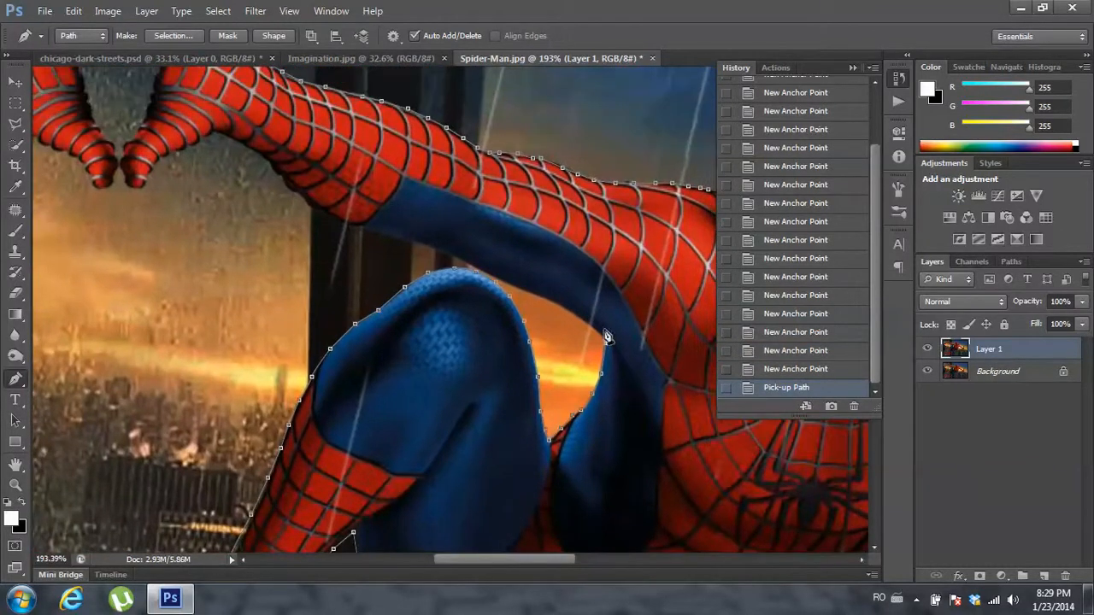
{"action": "left_click", "coordinate": [582, 328]}
{"action": "left_click", "coordinate": [569, 311]}
{"action": "left_click", "coordinate": [548, 300]}
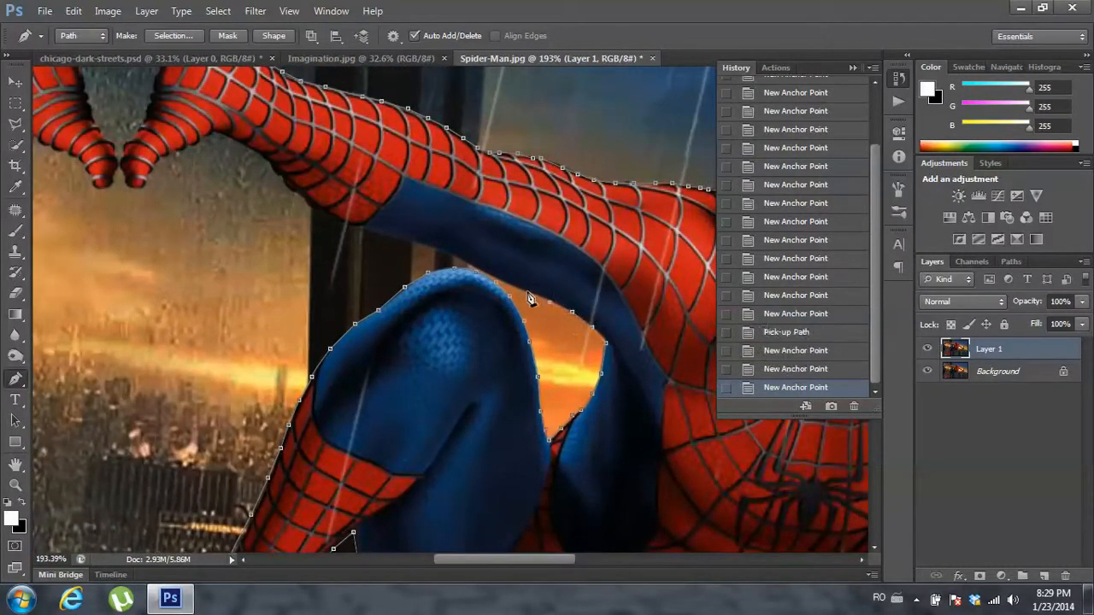
{"action": "left_click", "coordinate": [526, 291]}
{"action": "left_click", "coordinate": [502, 277]}
{"action": "left_click", "coordinate": [486, 273]}
{"action": "left_click", "coordinate": [462, 263]}
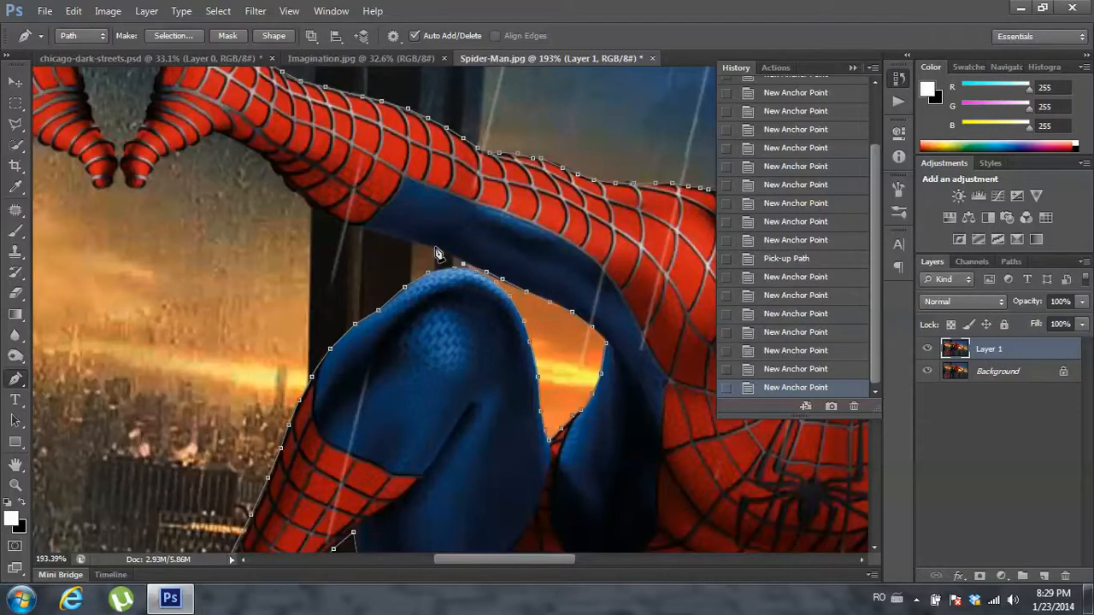
- Trace the underside of the arm past the blue sleeve and onto the red forearm
{"action": "left_click", "coordinate": [435, 247]}
{"action": "left_click", "coordinate": [411, 243]}
{"action": "left_click", "coordinate": [381, 232]}
{"action": "left_click", "coordinate": [361, 228]}
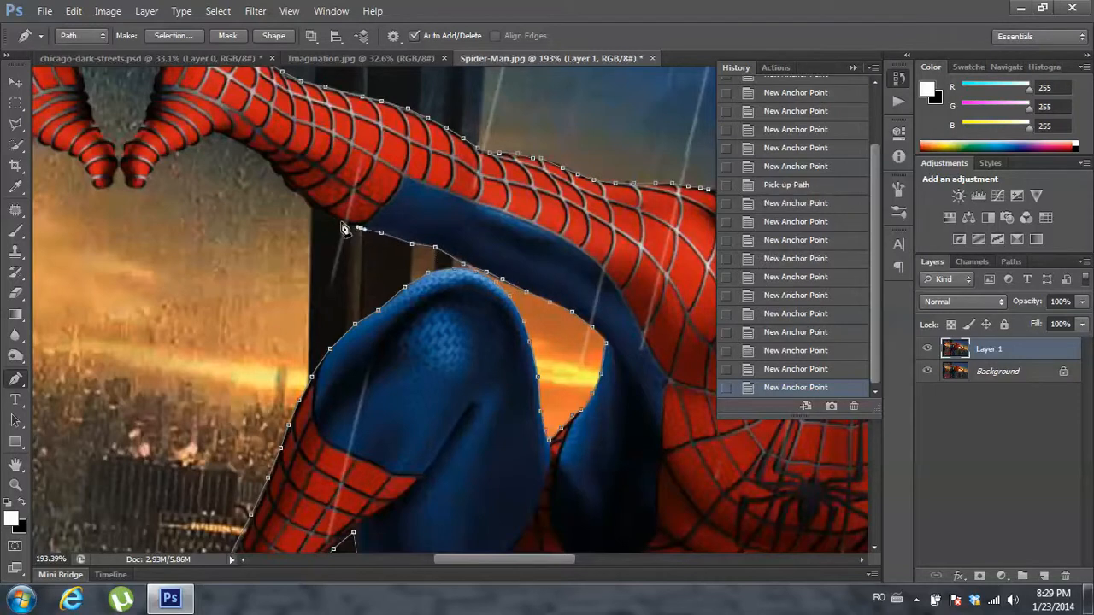
{"action": "left_click", "coordinate": [341, 221]}
{"action": "left_click", "coordinate": [317, 211]}
{"action": "left_click", "coordinate": [305, 202]}
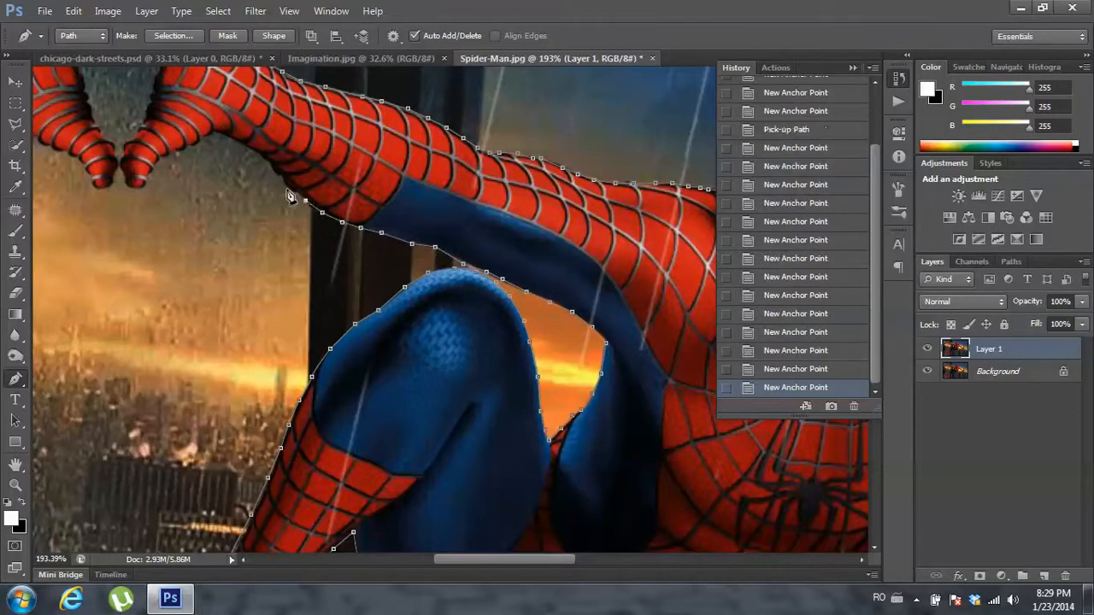
- Trace the lower edge of the forearm up to the wrist at the base of the thumb
{"action": "left_click", "coordinate": [293, 190]}
{"action": "left_click", "coordinate": [283, 177]}
{"action": "left_click", "coordinate": [274, 170]}
{"action": "left_click", "coordinate": [244, 146]}
{"action": "left_click", "coordinate": [224, 136]}
{"action": "left_click", "coordinate": [213, 135]}
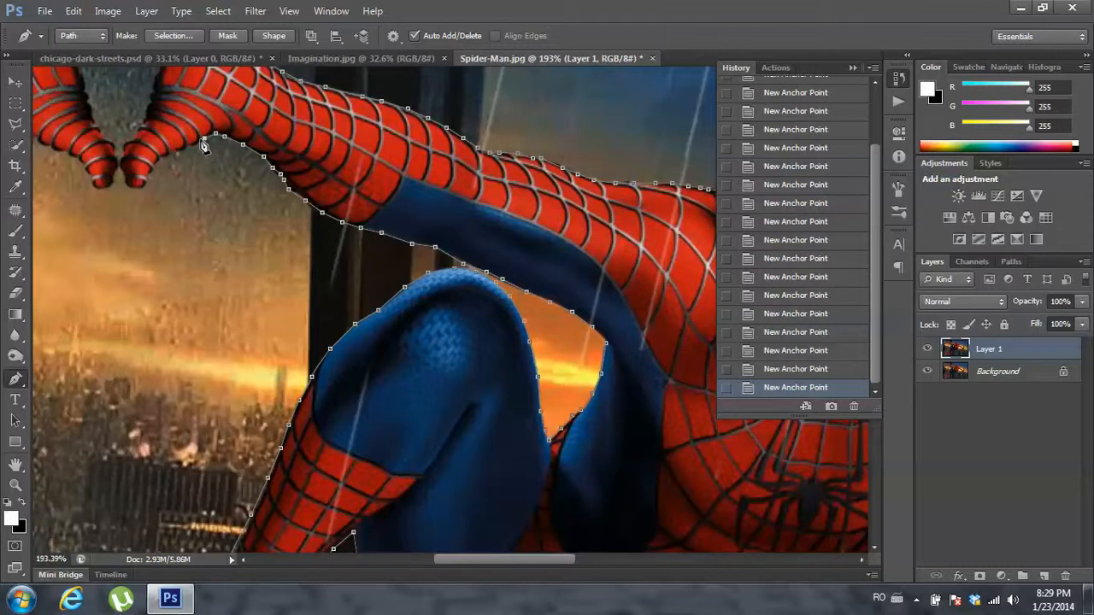
- Trace around the thumb, palm and fingers of the hand and close the path at its starting point
{"action": "left_click", "coordinate": [187, 146]}
{"action": "left_click", "coordinate": [176, 150]}
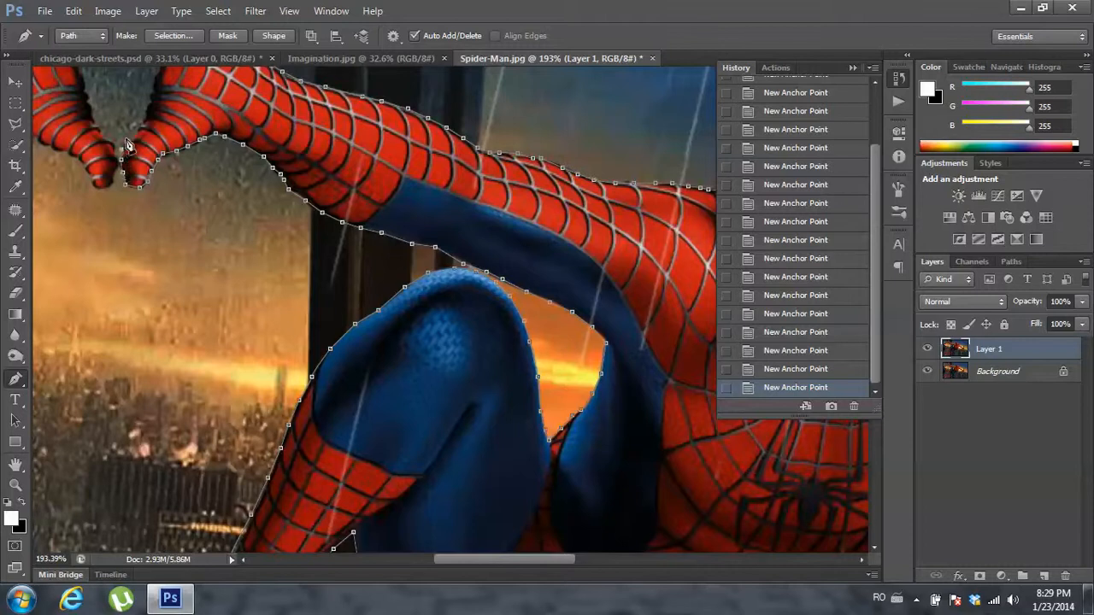
{"action": "left_click_drag", "start_coordinate": [225, 129], "coordinate": [282, 235]}
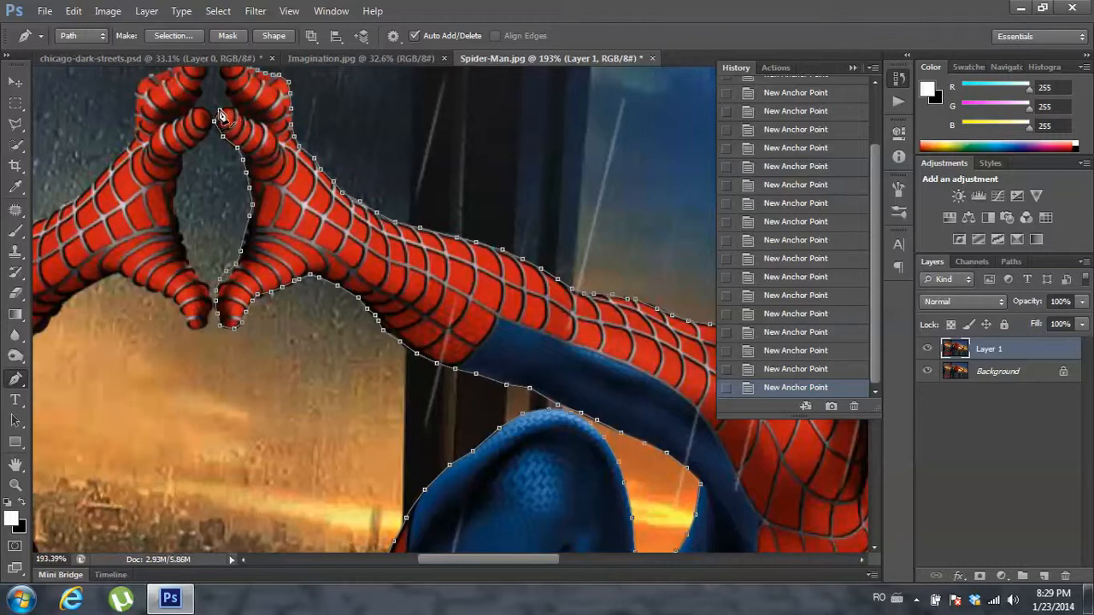
{"action": "left_click_drag", "start_coordinate": [226, 88], "coordinate": [231, 151]}
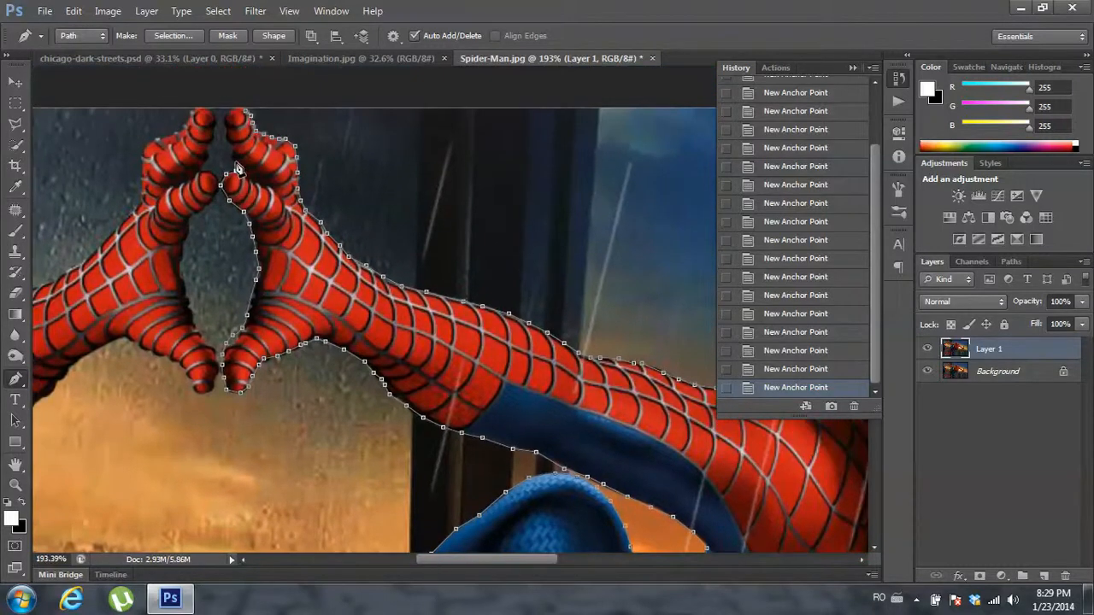
{"action": "left_click", "coordinate": [243, 111]}
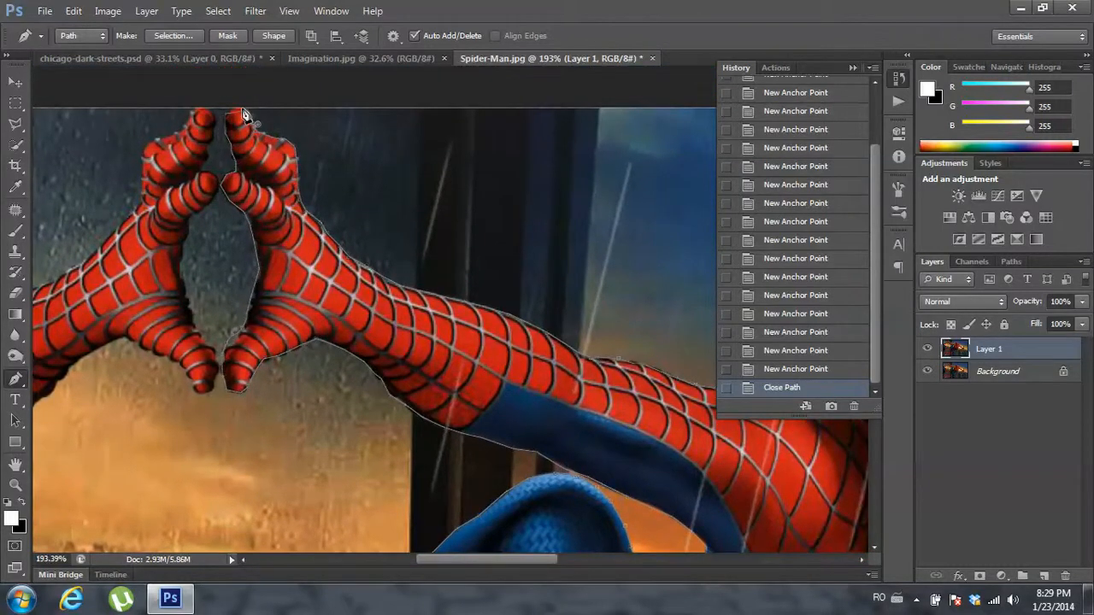
{"action": "left_click", "coordinate": [852, 68]}
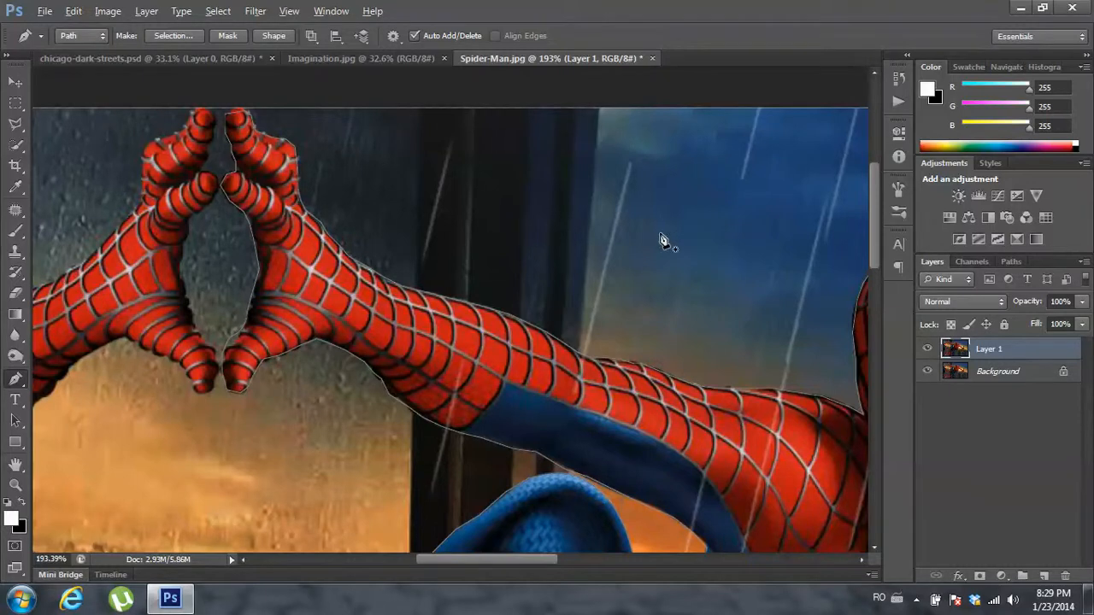
- Convert the closed path into a new anti-aliased selection with a 0-pixel feather radius, and activate the Move tool
{"action": "scroll", "coordinate": [659, 239], "scroll_direction": "down", "scroll_amount": 4}
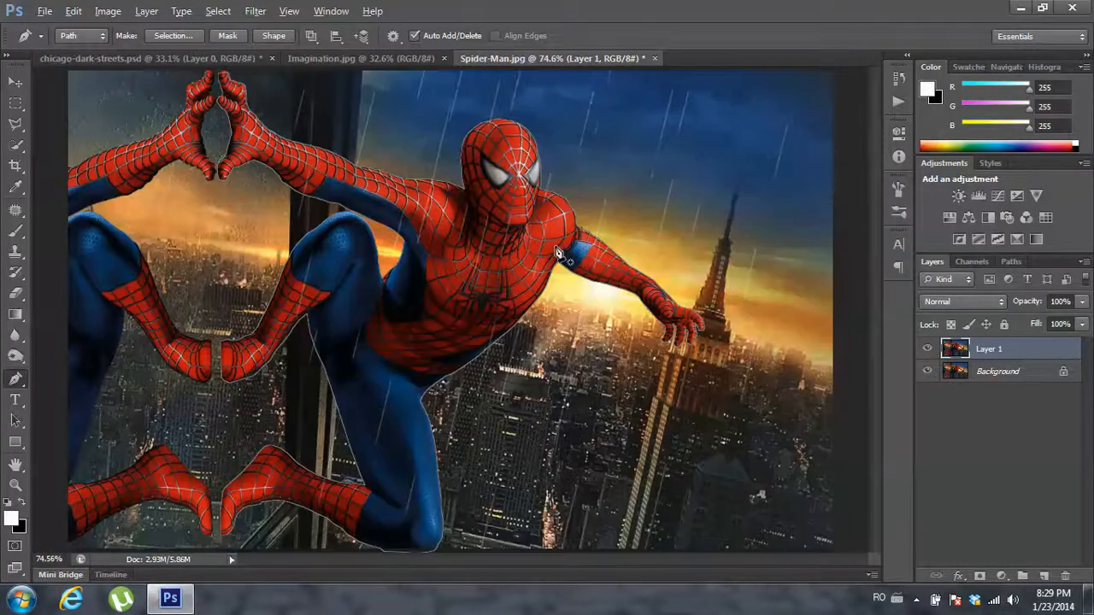
{"action": "scroll", "coordinate": [316, 166], "scroll_direction": "up", "scroll_amount": 4}
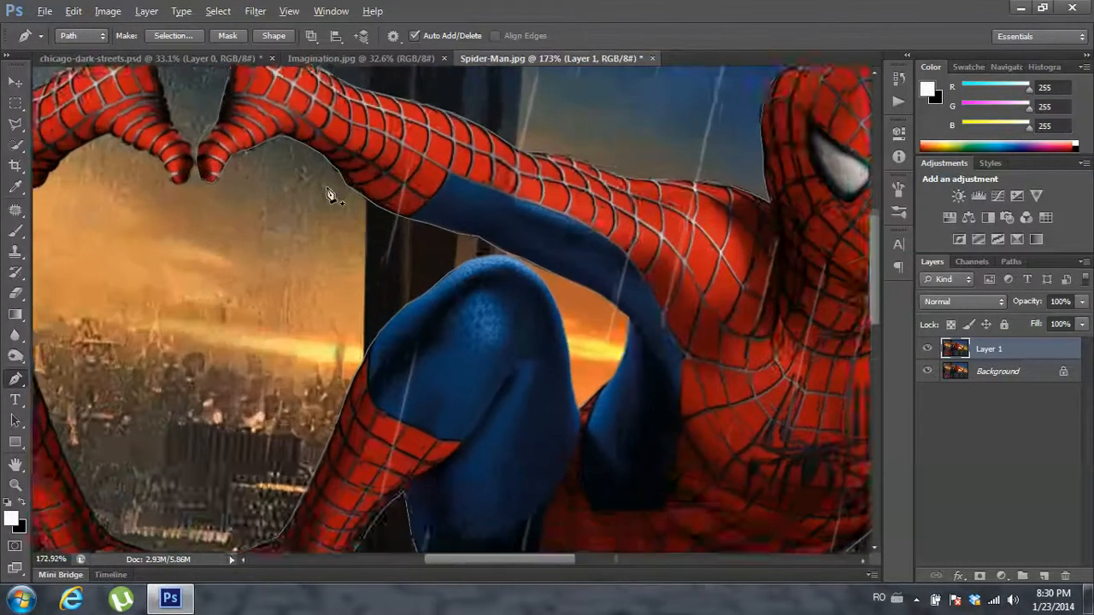
{"action": "scroll", "coordinate": [332, 194], "scroll_direction": "up", "scroll_amount": 1}
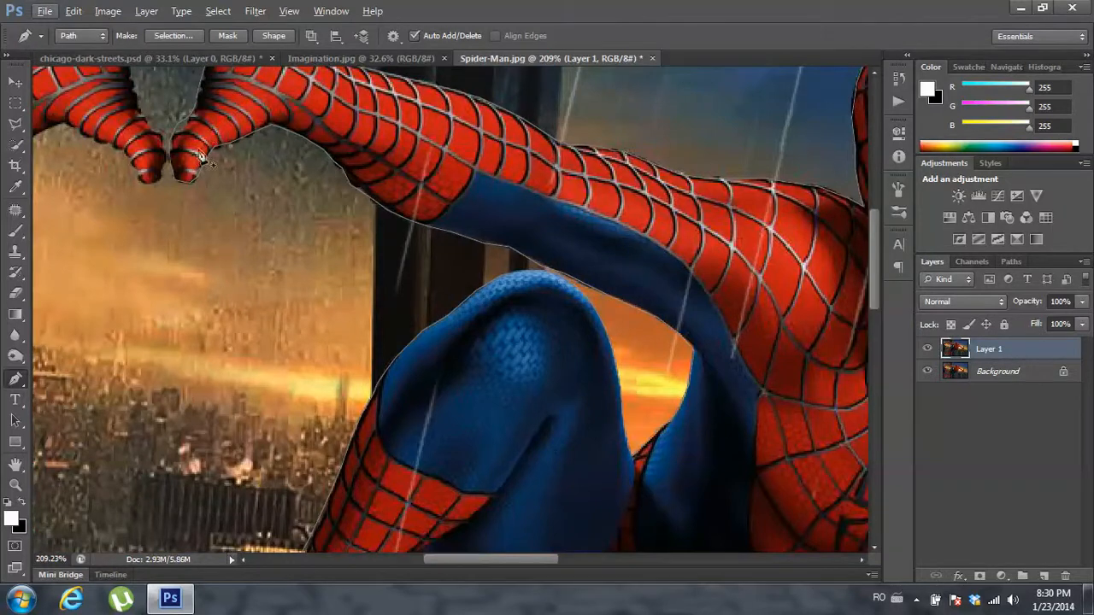
{"action": "scroll", "coordinate": [645, 203], "scroll_direction": "down", "scroll_amount": 2}
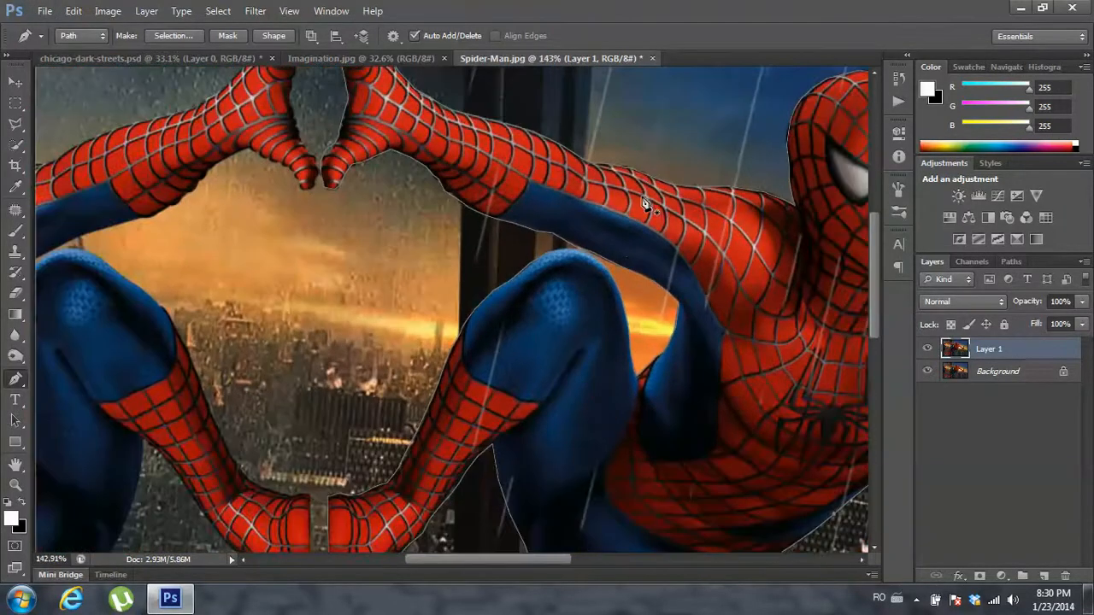
{"action": "scroll", "coordinate": [607, 247], "scroll_direction": "down", "scroll_amount": 3}
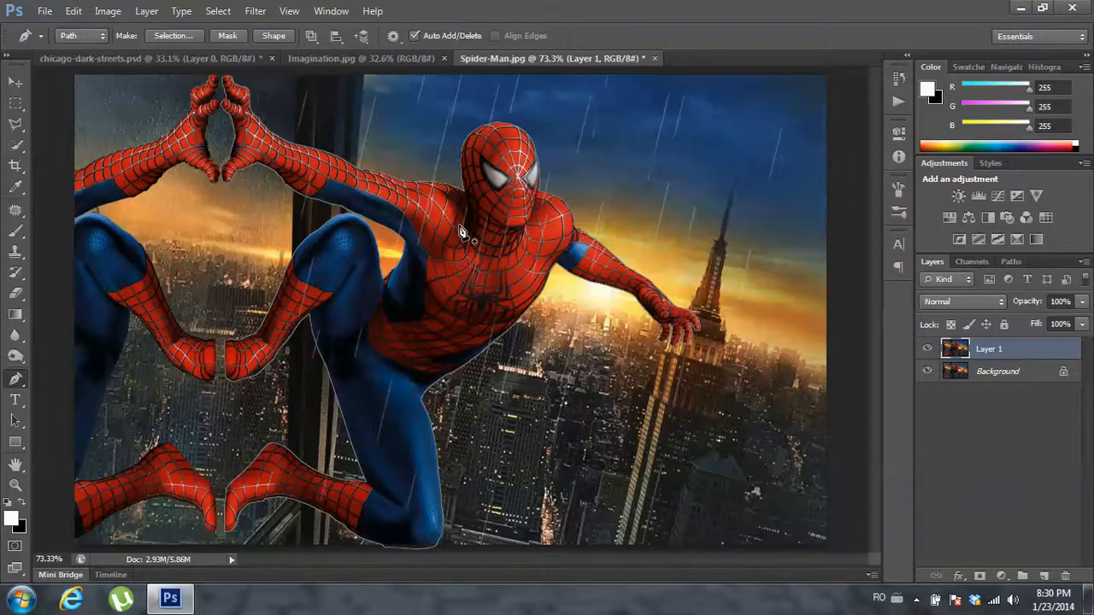
{"action": "right_click", "coordinate": [461, 232]}
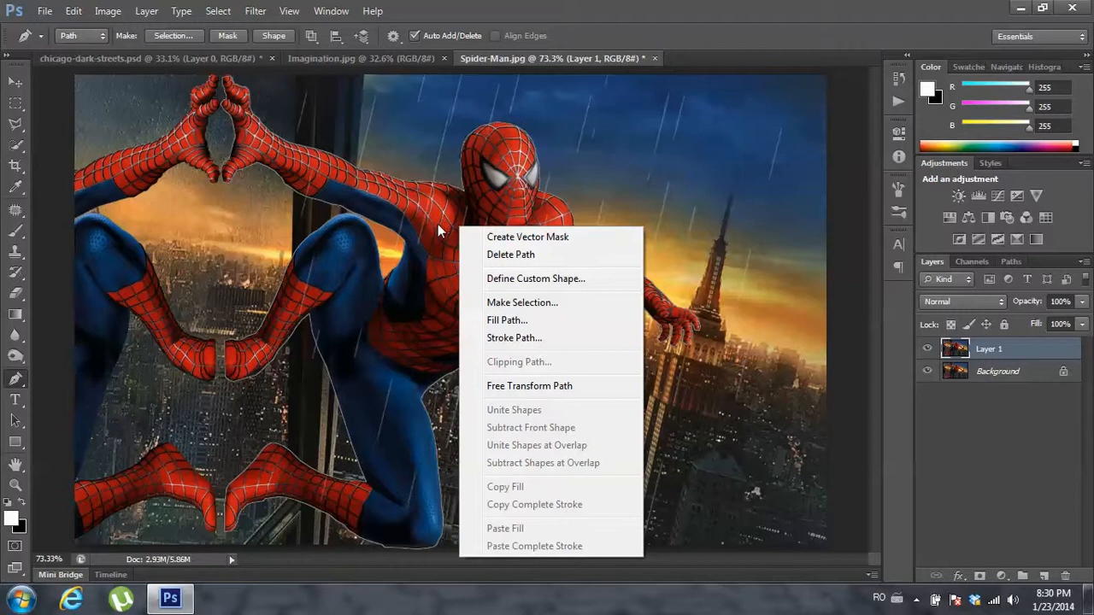
{"action": "left_click", "coordinate": [544, 304]}
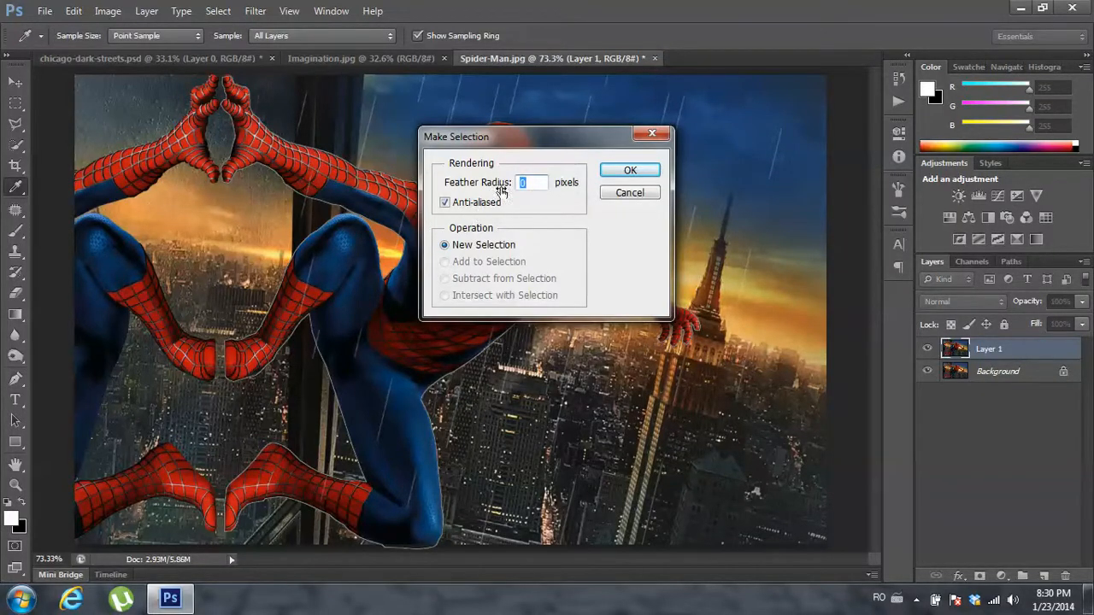
{"action": "left_click_drag", "start_coordinate": [479, 144], "coordinate": [741, 80]}
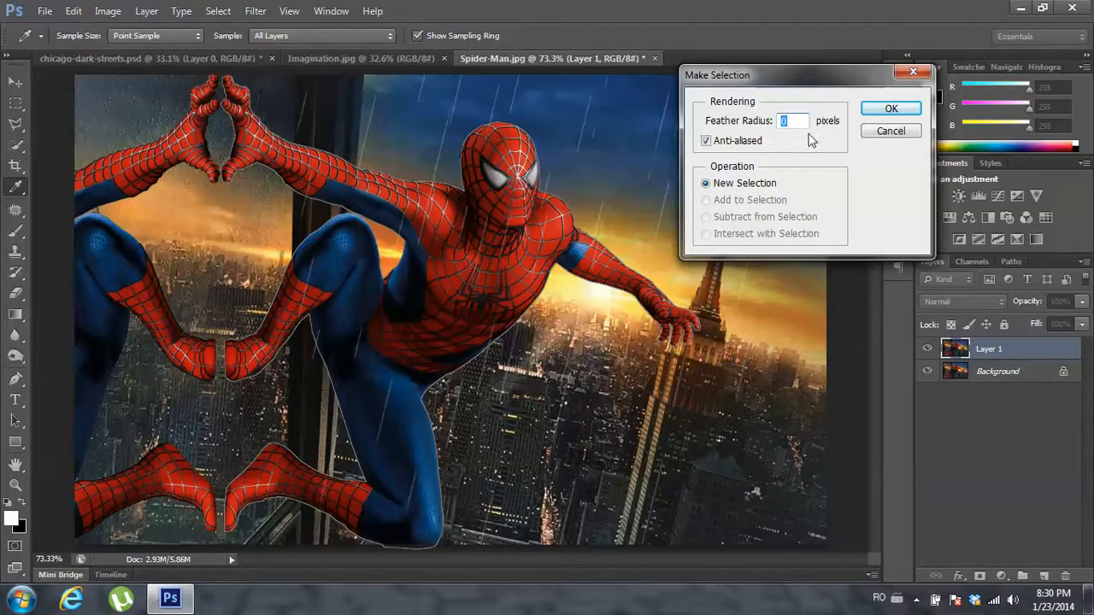
{"action": "left_click", "coordinate": [891, 108]}
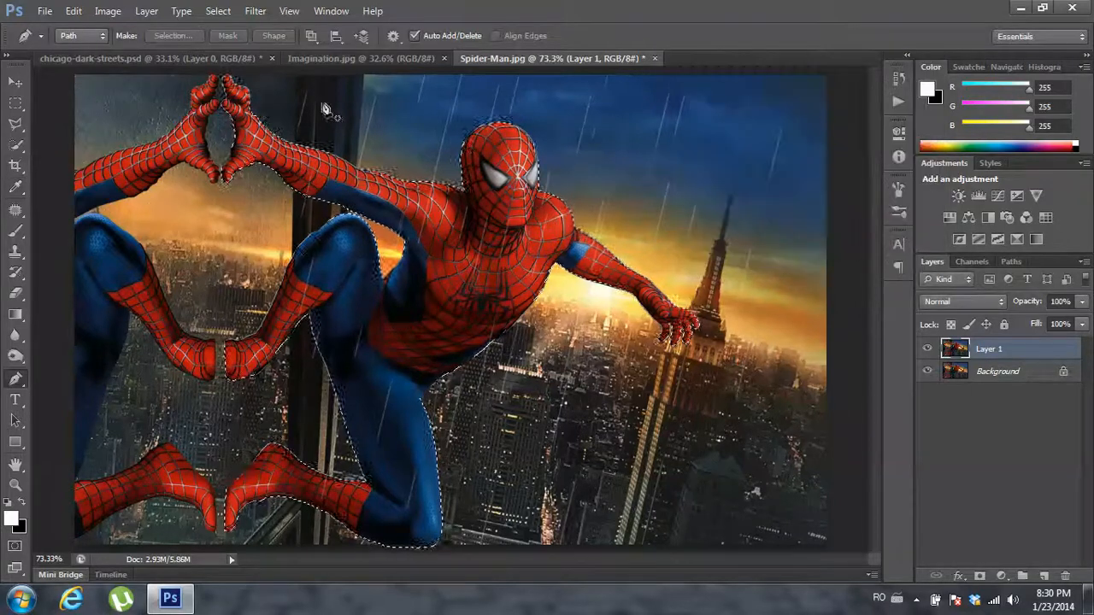
{"action": "left_click", "coordinate": [15, 83]}
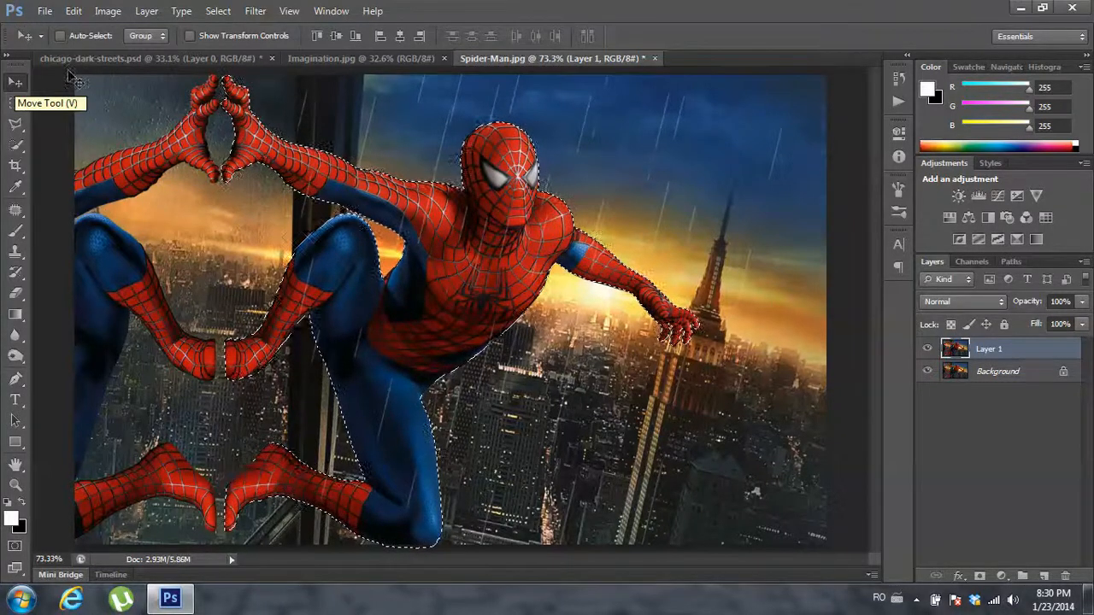
- Copy the selected Spider-Man figure into chicago-dark-streets.psd and place it over the middle of the street
{"action": "left_click_drag", "start_coordinate": [515, 263], "coordinate": [246, 70]}
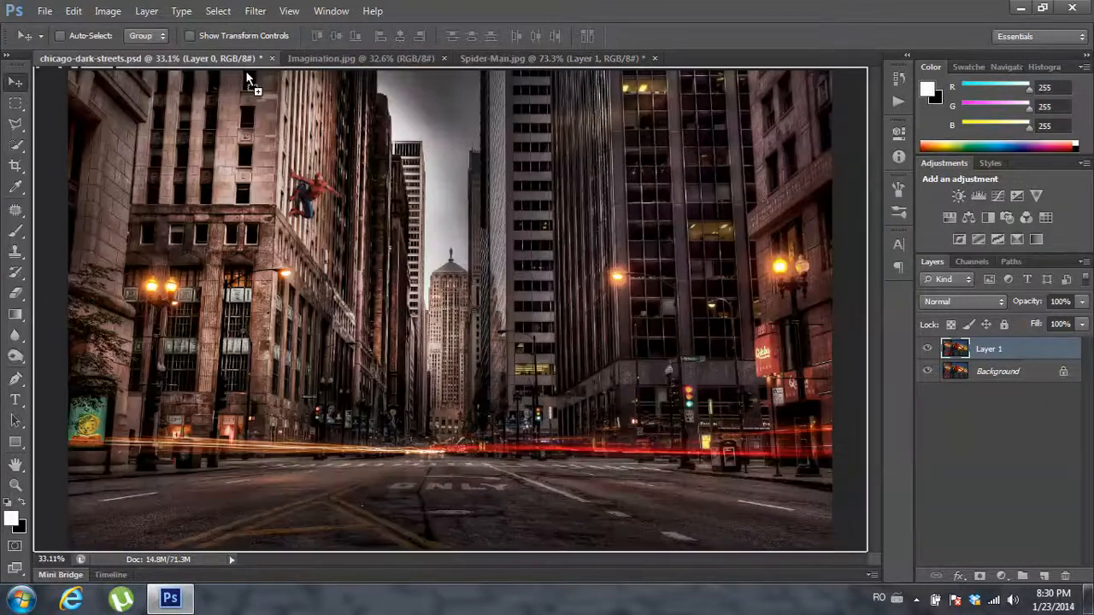
{"action": "left_click_drag", "start_coordinate": [478, 268], "coordinate": [492, 260]}
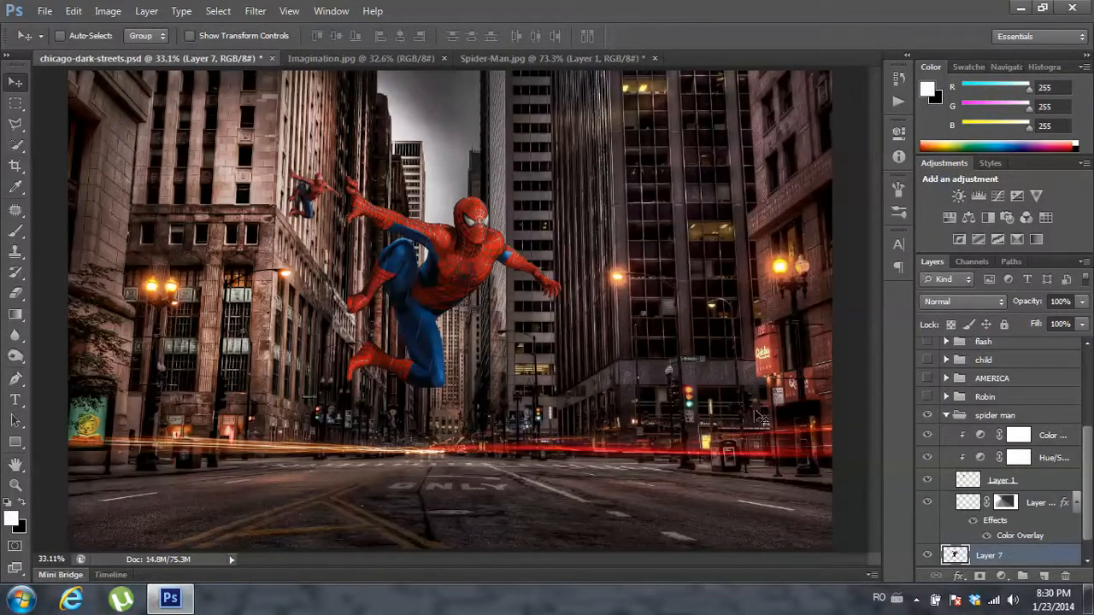
- Collapse and hide the spider man group, and shift the new Spider-Man cutout slightly down toward the middle of the street
{"action": "left_click", "coordinate": [946, 417]}
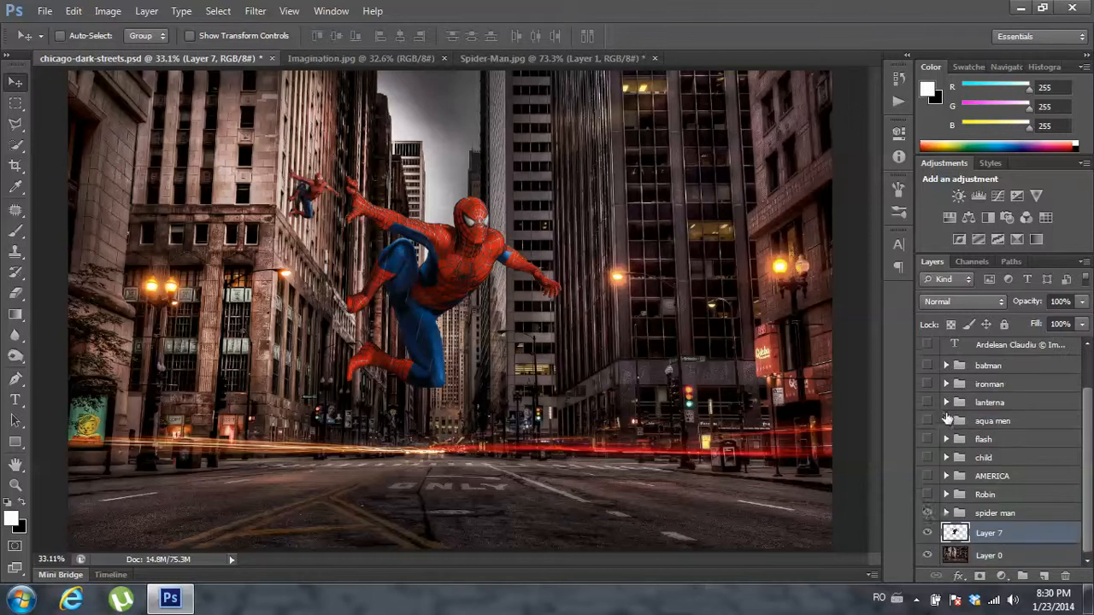
{"action": "left_click", "coordinate": [926, 515]}
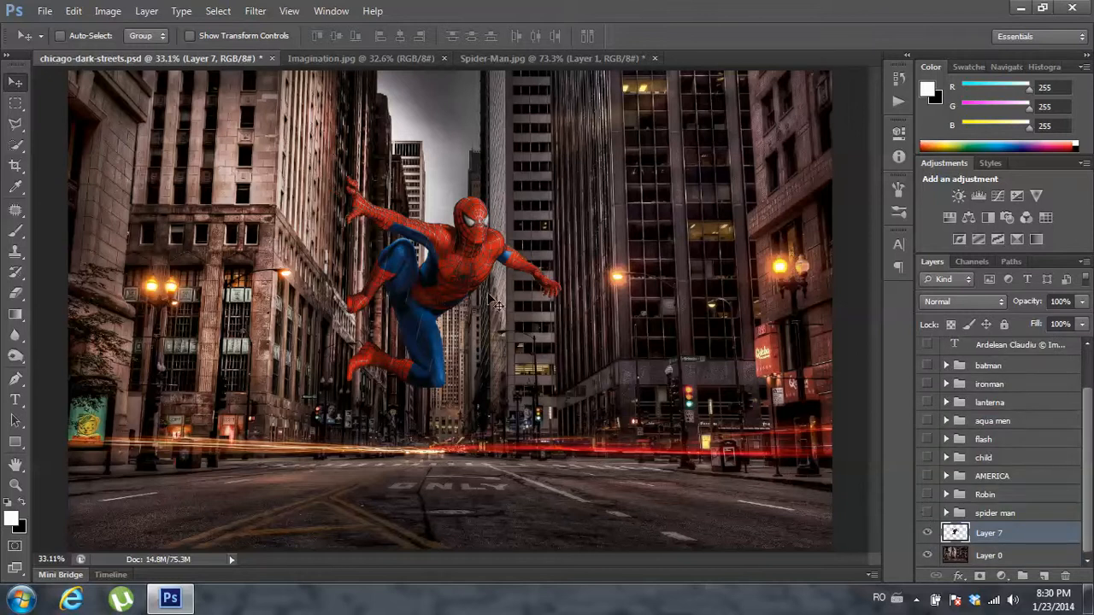
{"action": "left_click_drag", "start_coordinate": [443, 301], "coordinate": [475, 322]}
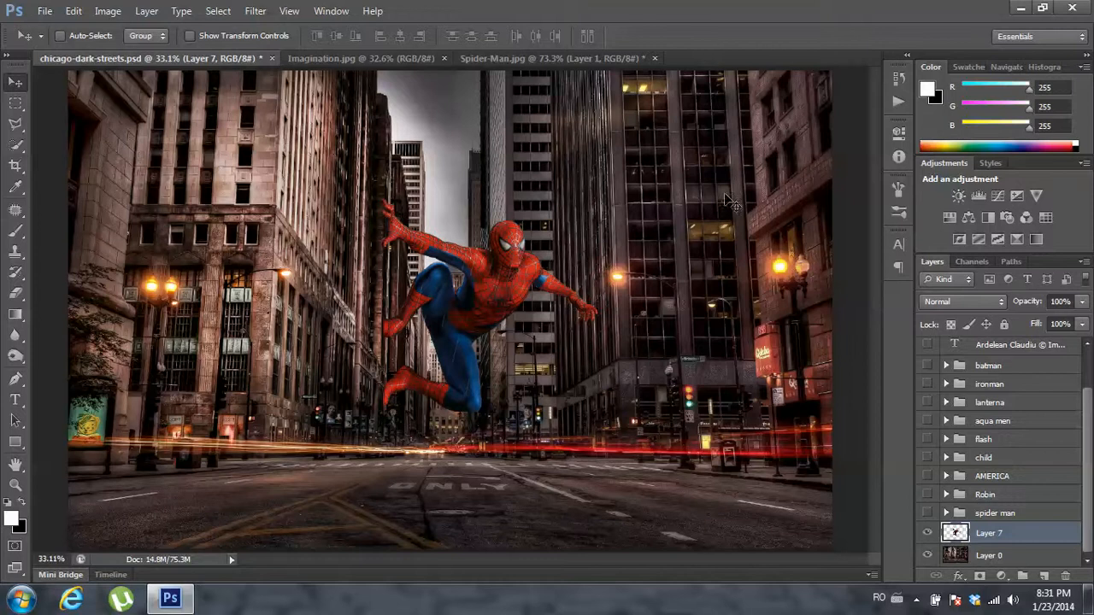
{"action": "key", "text": "ctrl+t"}
{"action": "left_click", "coordinate": [806, 36]}
- Deselect the figure in Spider-Man.jpg, inspect the rain streaks on the suit, and return to chicago-dark-streets.psd
{"action": "scroll", "coordinate": [425, 346], "scroll_direction": "up", "scroll_amount": 1}
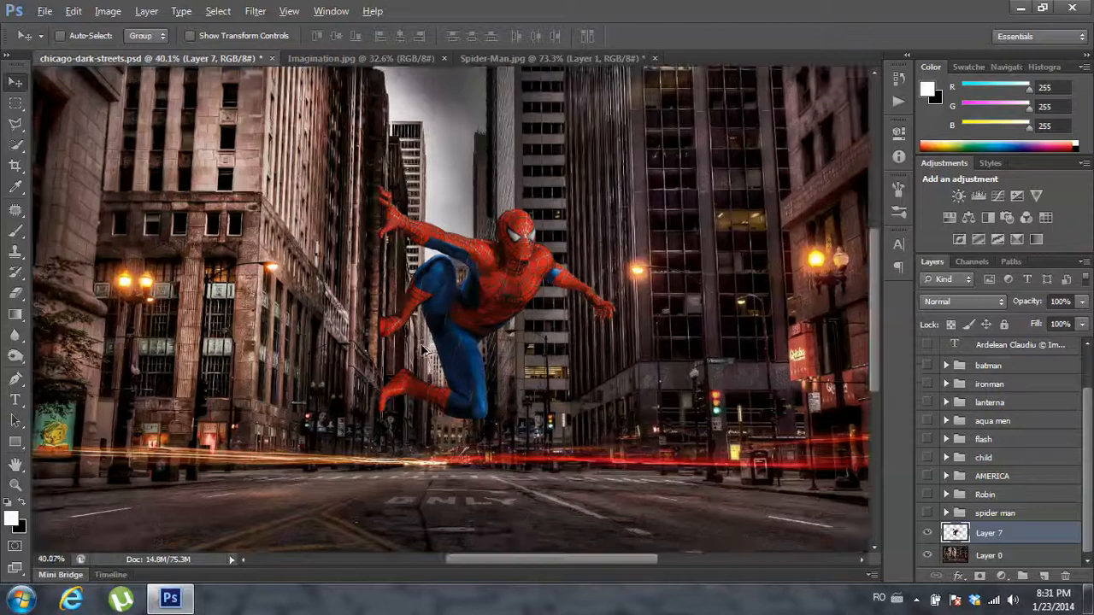
{"action": "scroll", "coordinate": [423, 350], "scroll_direction": "up", "scroll_amount": 2}
{"action": "scroll", "coordinate": [451, 345], "scroll_direction": "up", "scroll_amount": 1}
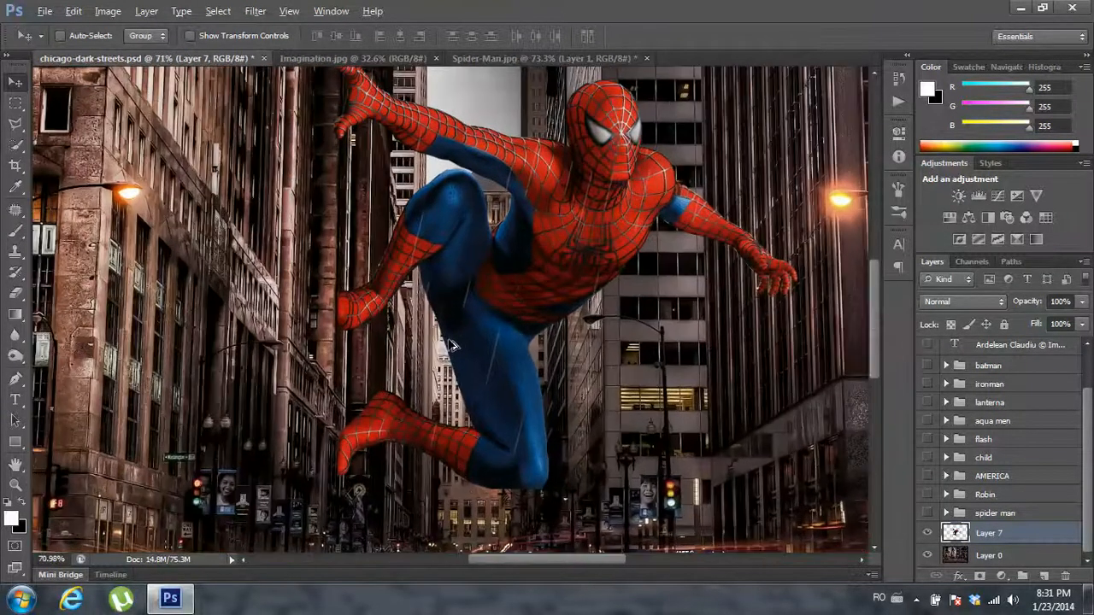
{"action": "left_click", "coordinate": [510, 59]}
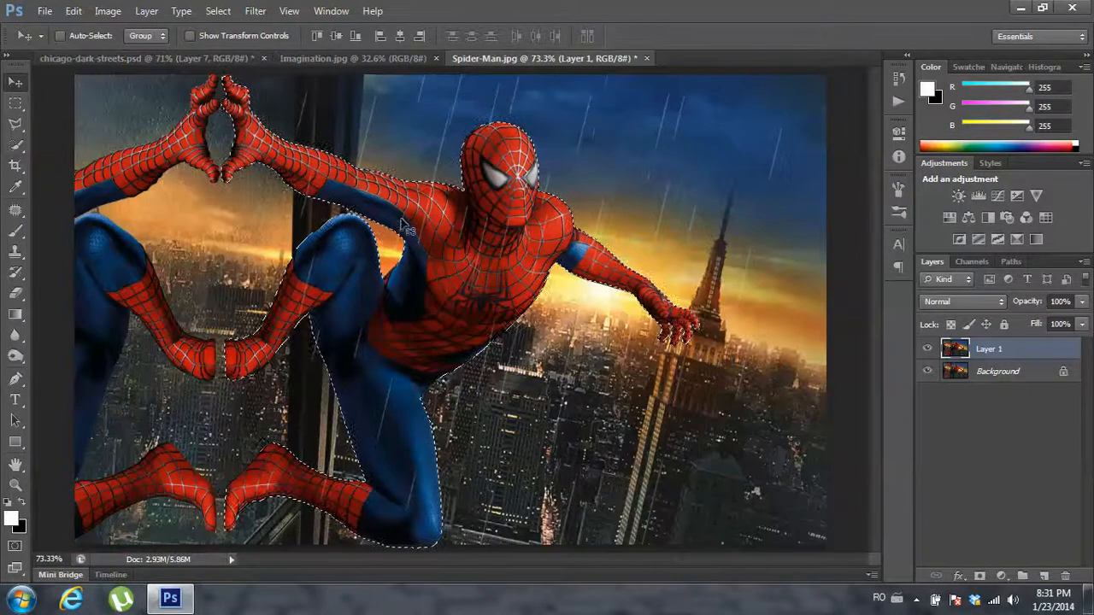
{"action": "key", "text": "ctrl+d"}
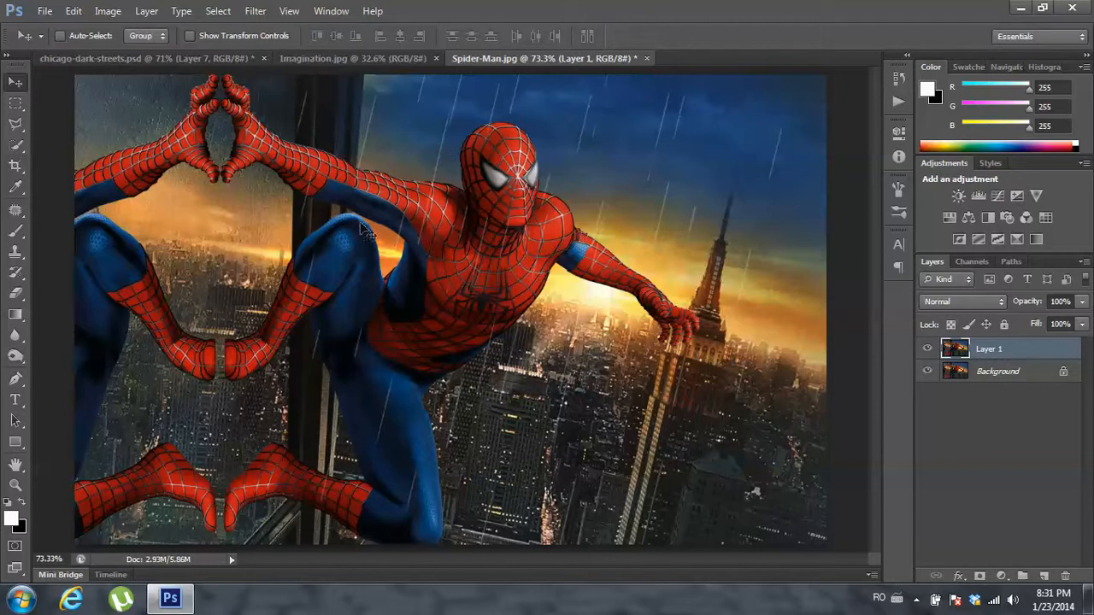
{"action": "scroll", "coordinate": [333, 290], "scroll_direction": "up", "scroll_amount": 5}
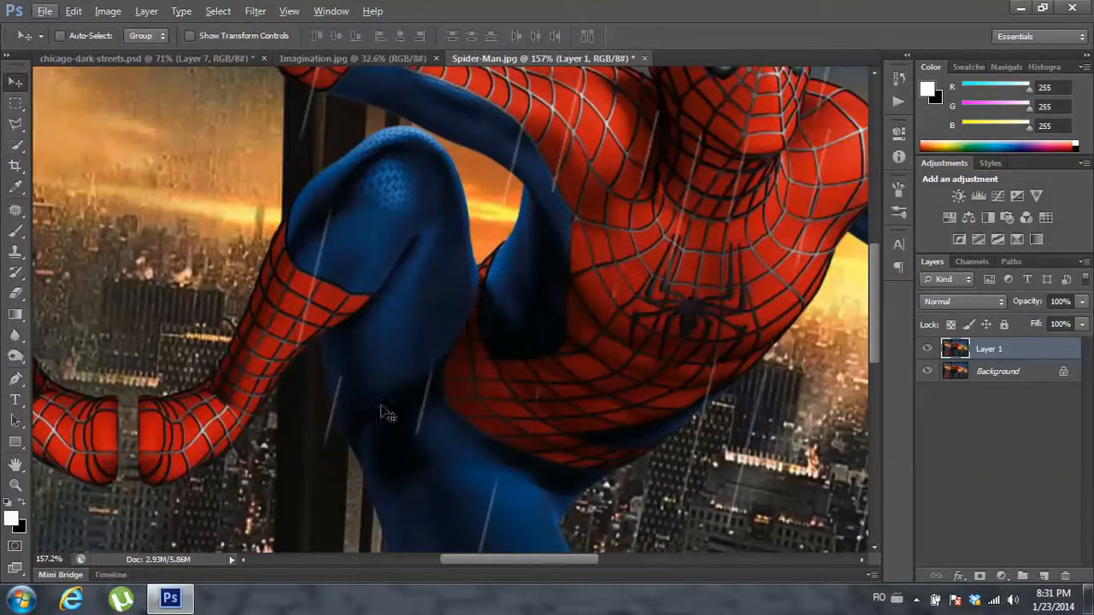
{"action": "scroll", "coordinate": [444, 436], "scroll_direction": "down", "scroll_amount": 5}
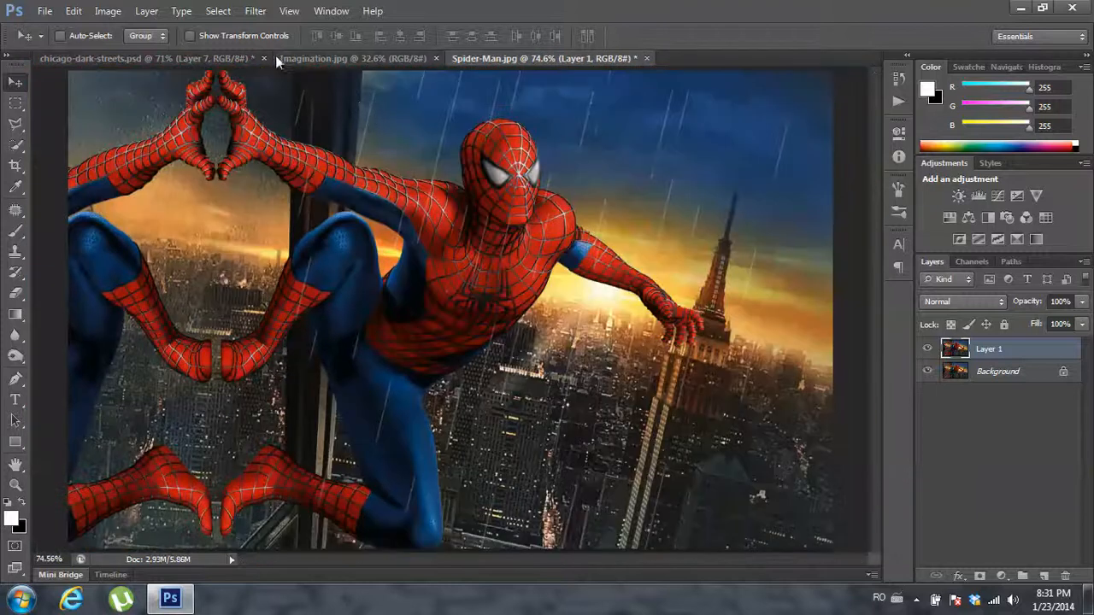
{"action": "left_click", "coordinate": [233, 58]}
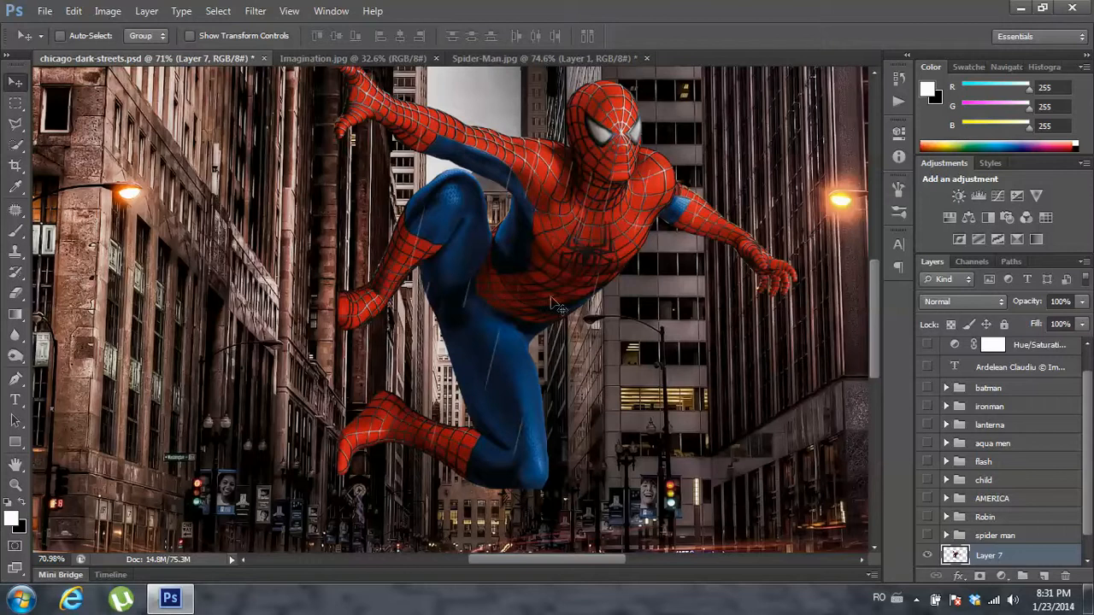
- Remove the long rain streak on the blue thigh of the lower leg with the Patch tool, sampling nearby blue fabric
{"action": "scroll", "coordinate": [506, 377], "scroll_direction": "up", "scroll_amount": 3}
{"action": "scroll", "coordinate": [531, 412], "scroll_direction": "up", "scroll_amount": 3}
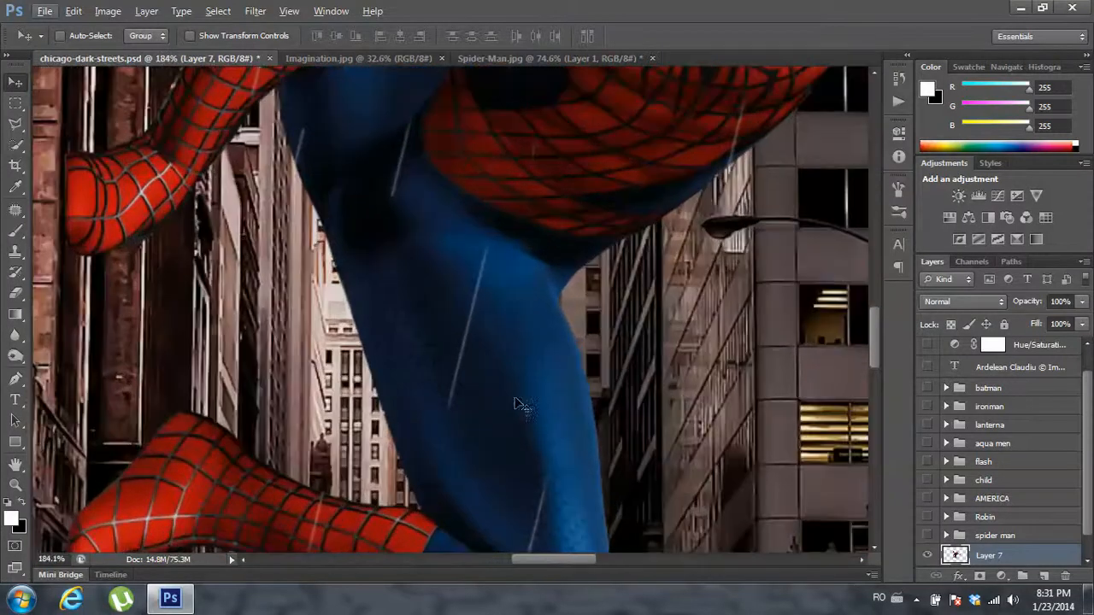
{"action": "left_click_drag", "start_coordinate": [518, 405], "coordinate": [515, 296]}
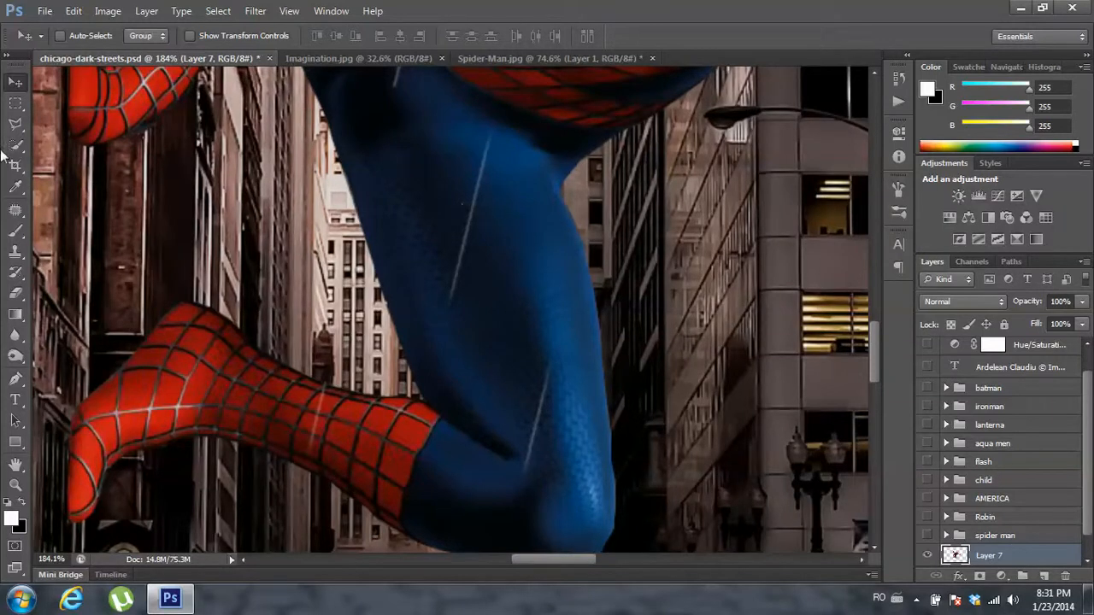
{"action": "left_click", "coordinate": [17, 212]}
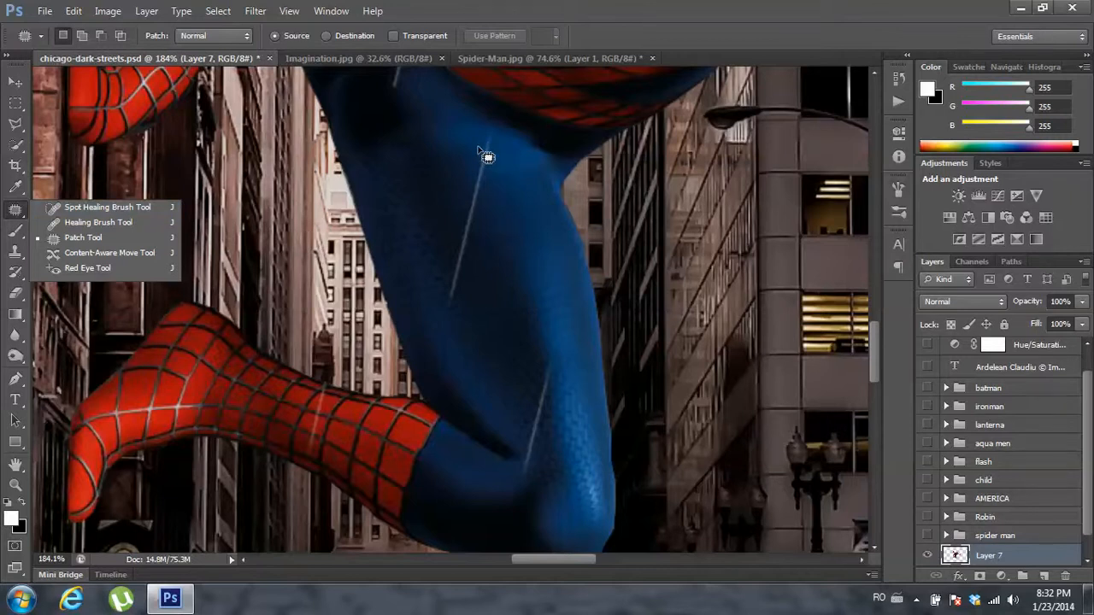
{"action": "left_click", "coordinate": [88, 238]}
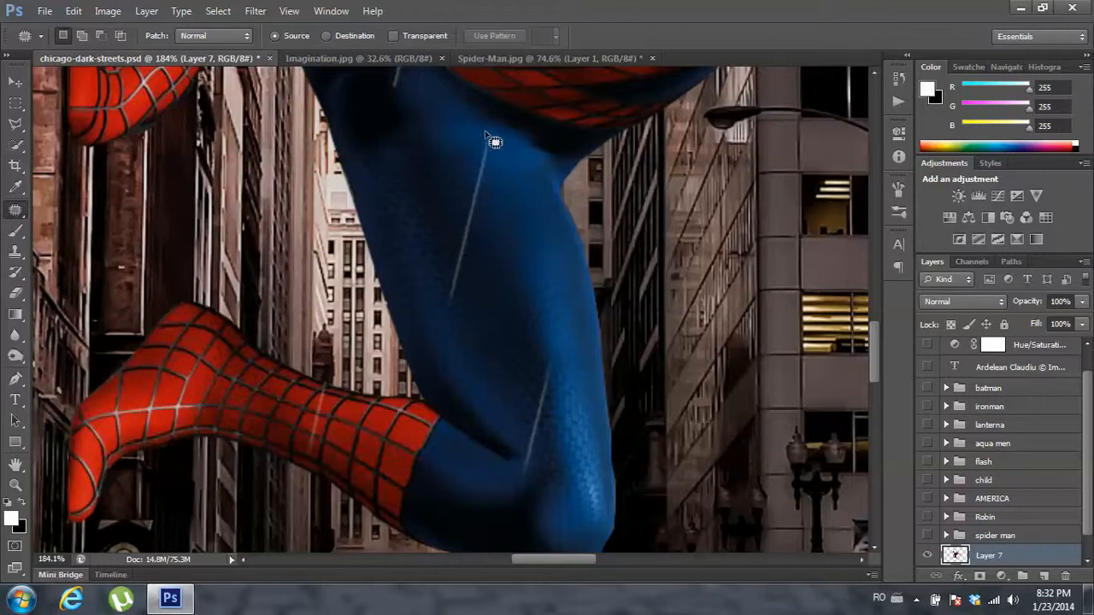
{"action": "mouse_move", "coordinate": [484, 134]}
{"action": "left_mouse_down"}
{"action": "mouse_move", "coordinate": [463, 174]}
{"action": "mouse_move", "coordinate": [446, 261]}
{"action": "mouse_move", "coordinate": [468, 298]}
{"action": "mouse_move", "coordinate": [505, 156]}
{"action": "mouse_move", "coordinate": [487, 144]}
{"action": "left_mouse_up"}
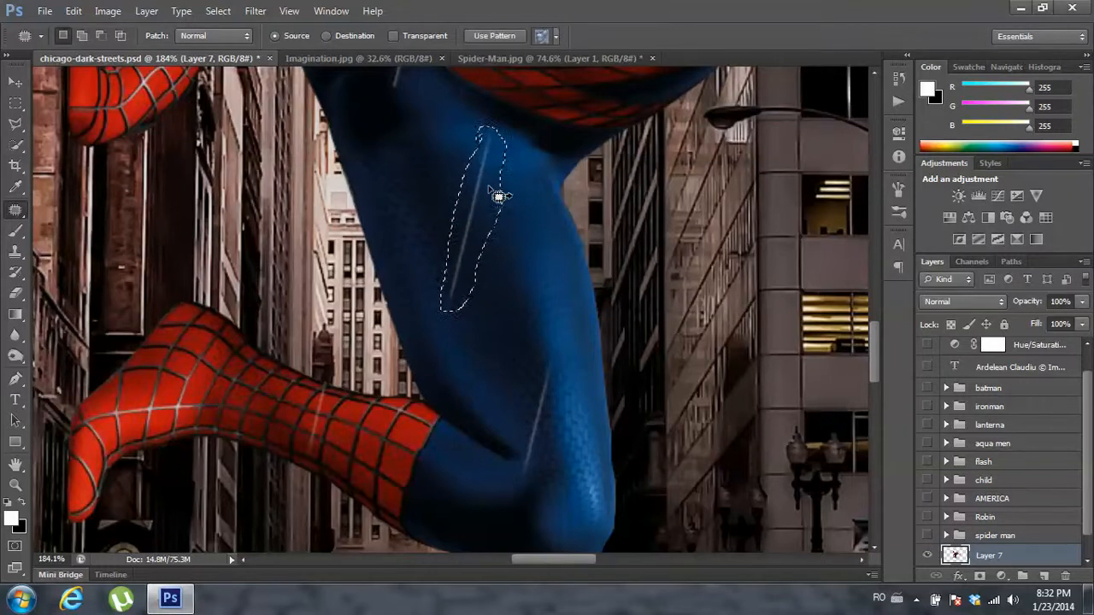
{"action": "left_click_drag", "start_coordinate": [499, 196], "coordinate": [537, 239]}
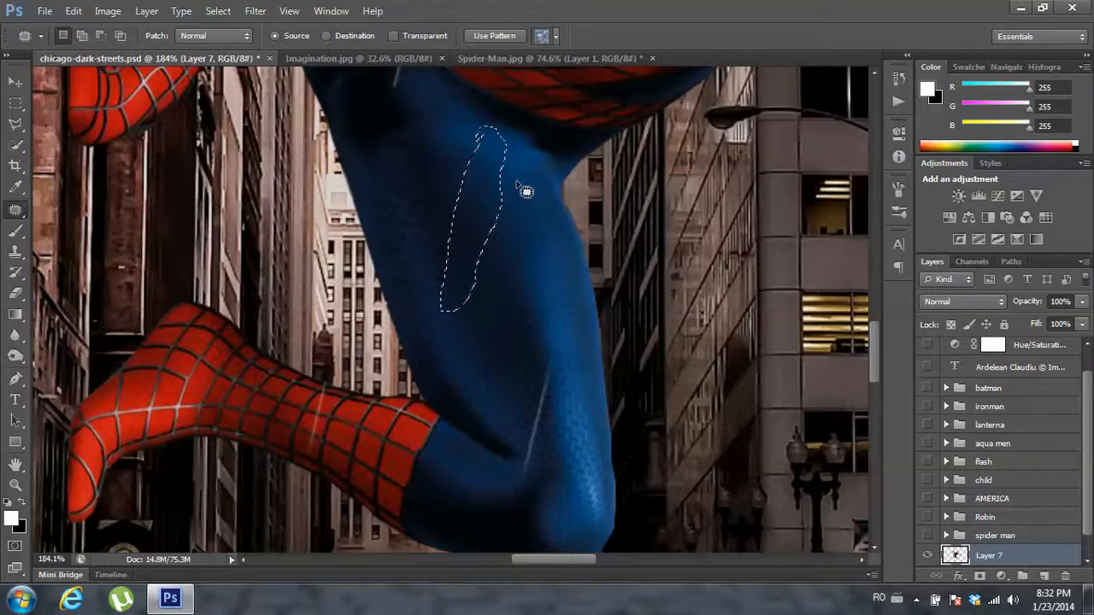
{"action": "key", "text": "ctrl+d"}
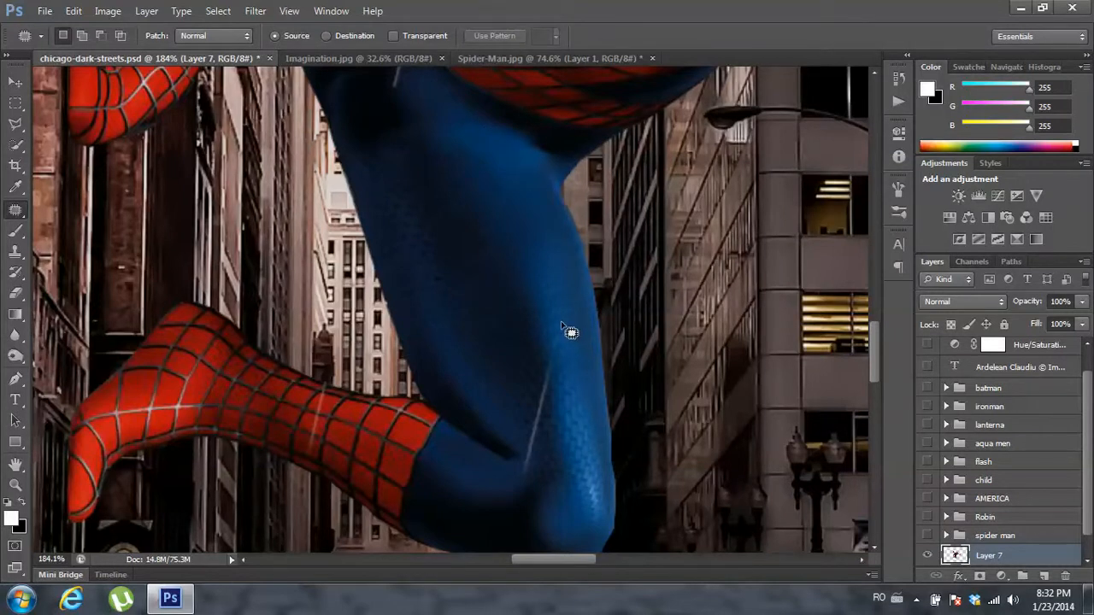
- Patch the rain streak beside the knee of the lower leg with neighbouring blue fabric and deselect
{"action": "mouse_move", "coordinate": [552, 342]}
{"action": "left_mouse_down"}
{"action": "mouse_move", "coordinate": [519, 476]}
{"action": "mouse_move", "coordinate": [538, 460]}
{"action": "mouse_move", "coordinate": [552, 412]}
{"action": "mouse_move", "coordinate": [548, 340]}
{"action": "mouse_move", "coordinate": [516, 471]}
{"action": "mouse_move", "coordinate": [529, 479]}
{"action": "mouse_move", "coordinate": [553, 396]}
{"action": "mouse_move", "coordinate": [555, 336]}
{"action": "mouse_move", "coordinate": [586, 404]}
{"action": "left_mouse_up"}
{"action": "key", "text": "ctrl+d"}
{"action": "key", "text": "ctrl+d"}
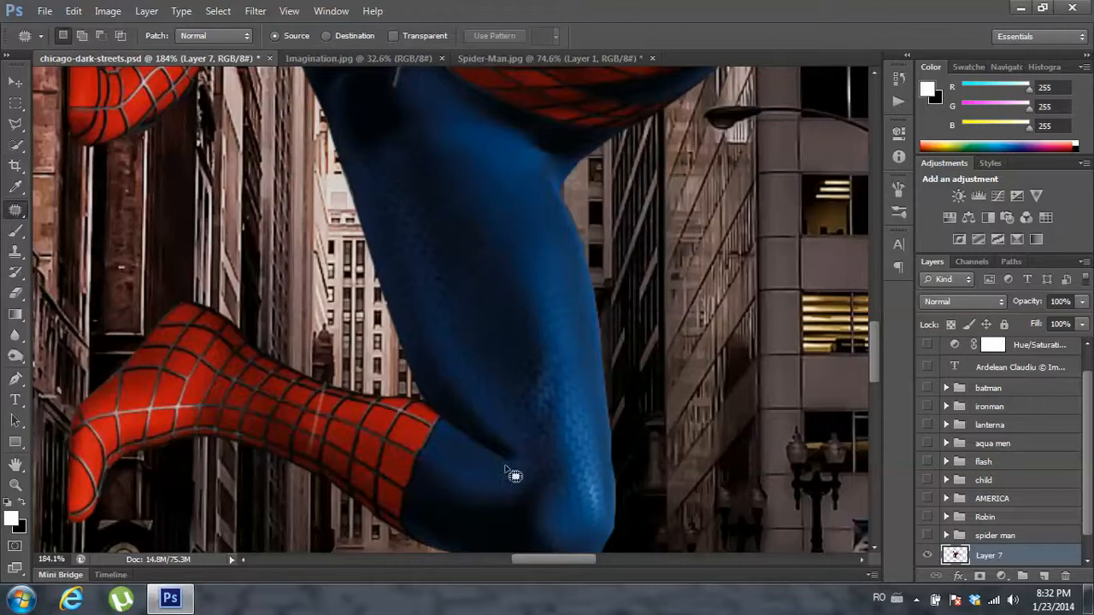
- Try to patch the rain streak across the red boot of the lower leg with nearby web pattern
{"action": "mouse_move", "coordinate": [320, 413]}
{"action": "left_mouse_down"}
{"action": "mouse_move", "coordinate": [350, 399]}
{"action": "mouse_move", "coordinate": [320, 391]}
{"action": "mouse_move", "coordinate": [303, 451]}
{"action": "mouse_move", "coordinate": [320, 442]}
{"action": "mouse_move", "coordinate": [326, 378]}
{"action": "left_mouse_up"}
{"action": "left_click", "coordinate": [304, 386]}
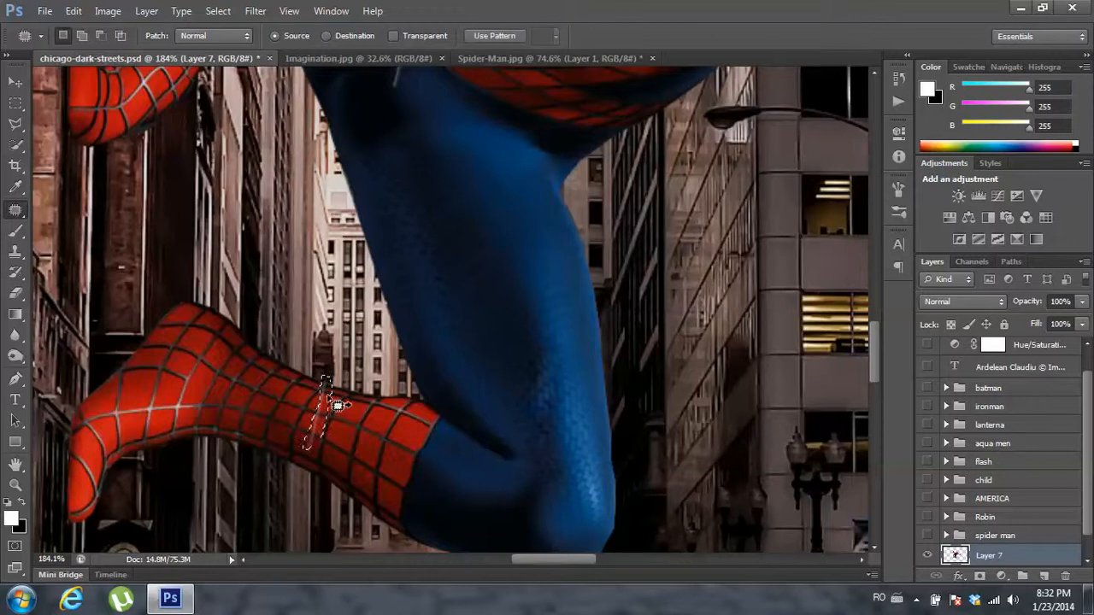
{"action": "left_click", "coordinate": [368, 413]}
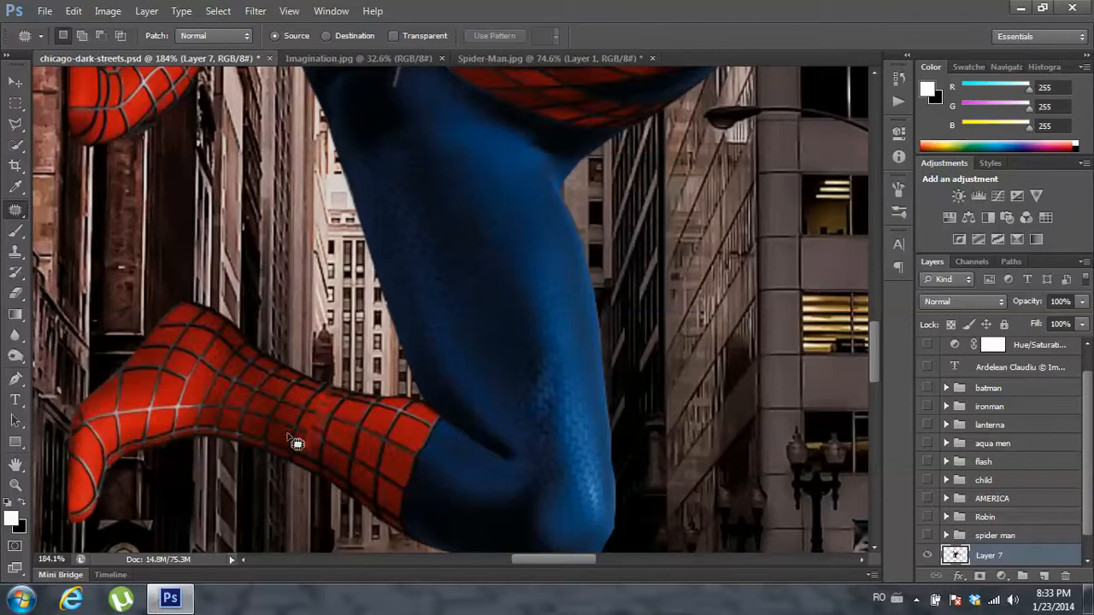
{"action": "key", "text": "ctrl+y"}
{"action": "key", "text": "ctrl+y"}
- Step back in the history to before the boot patch and clear the remaining selection
{"action": "left_click", "coordinate": [897, 78]}
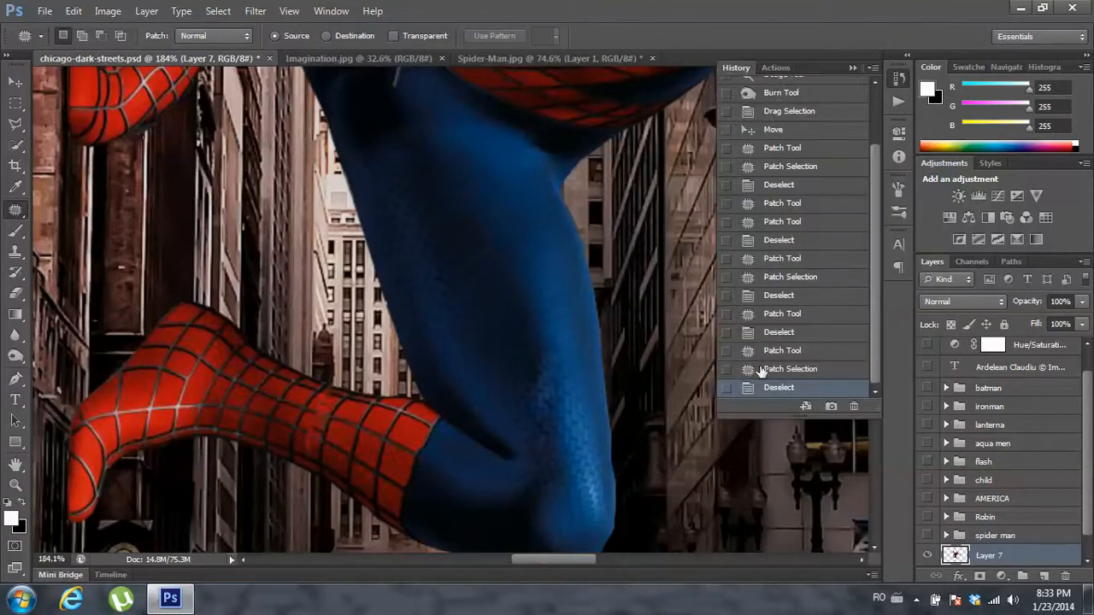
{"action": "left_click", "coordinate": [760, 370]}
{"action": "left_click", "coordinate": [764, 350]}
{"action": "key", "text": "ctrl+d"}
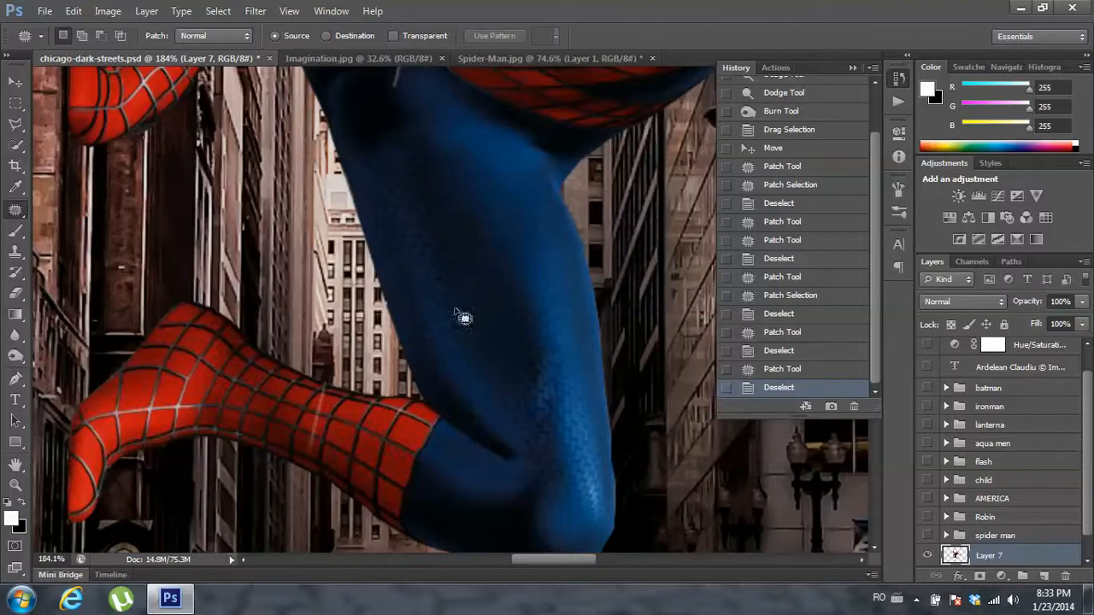
{"action": "left_click", "coordinate": [849, 68]}
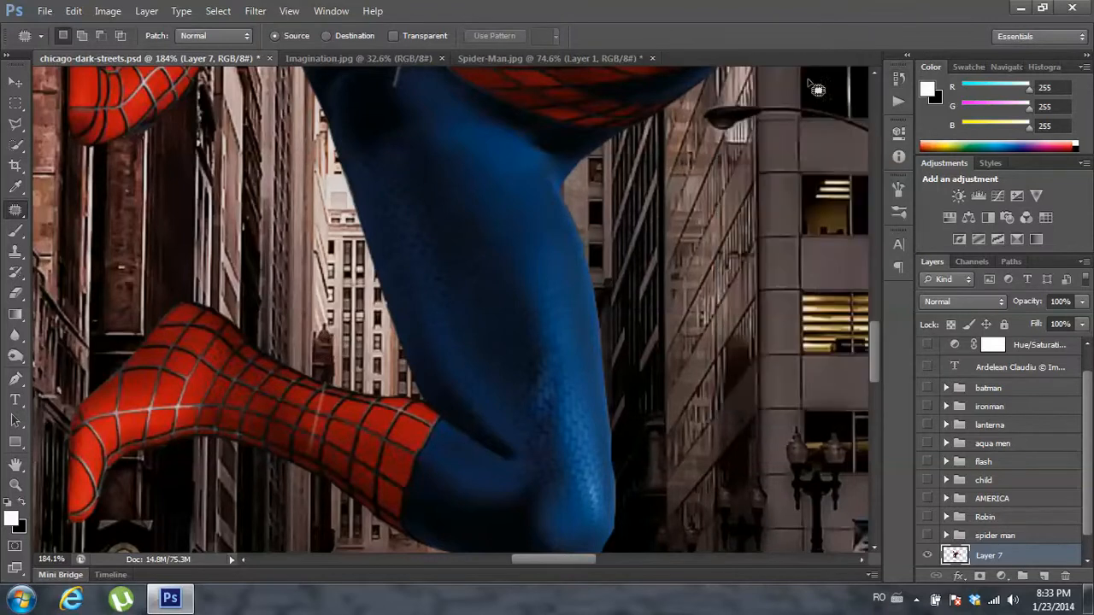
- Patch the two rain streaks on the dark blue hip area below the raised knee with clean blue fabric
{"action": "scroll", "coordinate": [354, 189], "scroll_direction": "down", "scroll_amount": 8}
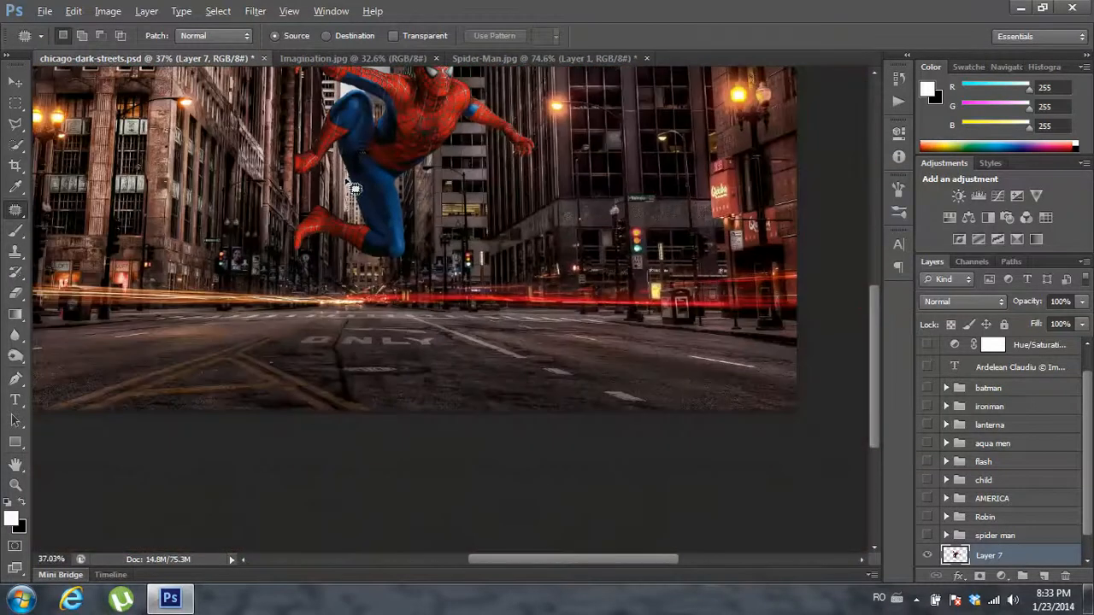
{"action": "scroll", "coordinate": [558, 450], "scroll_direction": "up", "scroll_amount": 8}
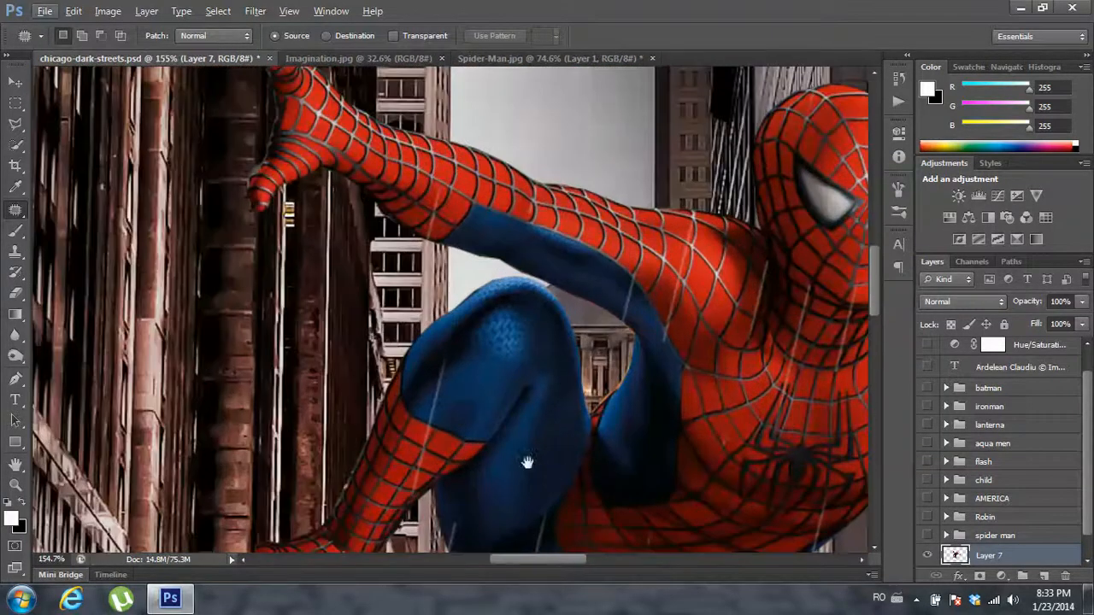
{"action": "scroll", "coordinate": [524, 456], "scroll_direction": "up", "scroll_amount": 3}
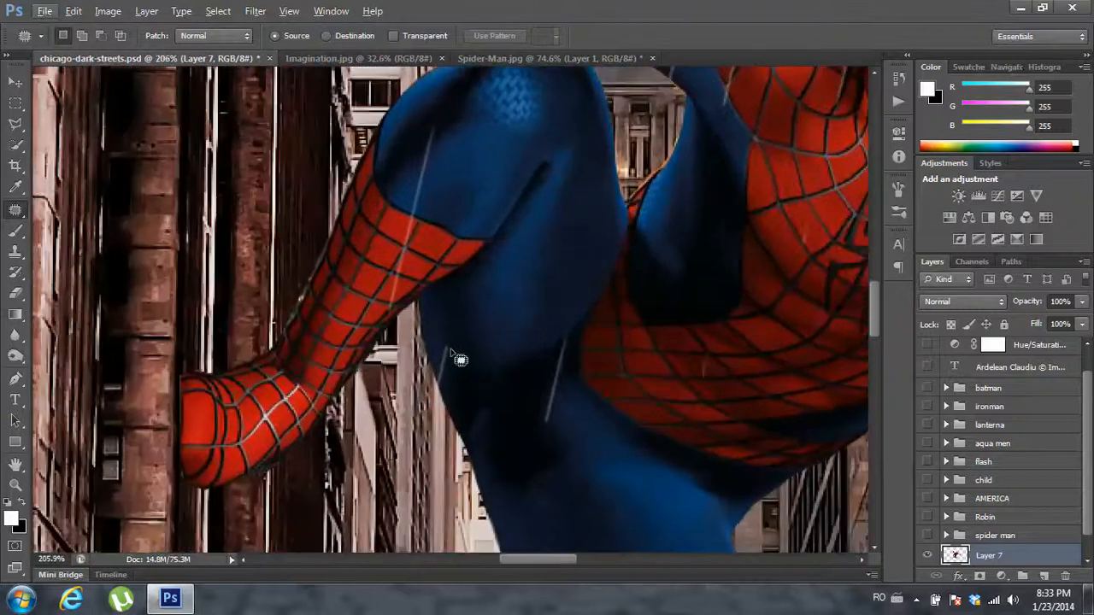
{"action": "mouse_move", "coordinate": [459, 360]}
{"action": "left_mouse_down"}
{"action": "mouse_move", "coordinate": [436, 388]}
{"action": "mouse_move", "coordinate": [450, 387]}
{"action": "mouse_move", "coordinate": [453, 338]}
{"action": "left_mouse_up"}
{"action": "left_click_drag", "start_coordinate": [447, 350], "coordinate": [511, 295]}
{"action": "key", "text": "ctrl+d"}
{"action": "mouse_move", "coordinate": [556, 327]}
{"action": "left_mouse_down"}
{"action": "mouse_move", "coordinate": [535, 368]}
{"action": "mouse_move", "coordinate": [538, 428]}
{"action": "mouse_move", "coordinate": [565, 394]}
{"action": "mouse_move", "coordinate": [557, 329]}
{"action": "left_mouse_up"}
{"action": "mouse_move", "coordinate": [549, 428]}
{"action": "left_mouse_down"}
{"action": "mouse_move", "coordinate": [516, 389]}
{"action": "mouse_move", "coordinate": [581, 419]}
{"action": "mouse_move", "coordinate": [590, 459]}
{"action": "left_mouse_up"}
{"action": "key", "text": "ctrl+d"}
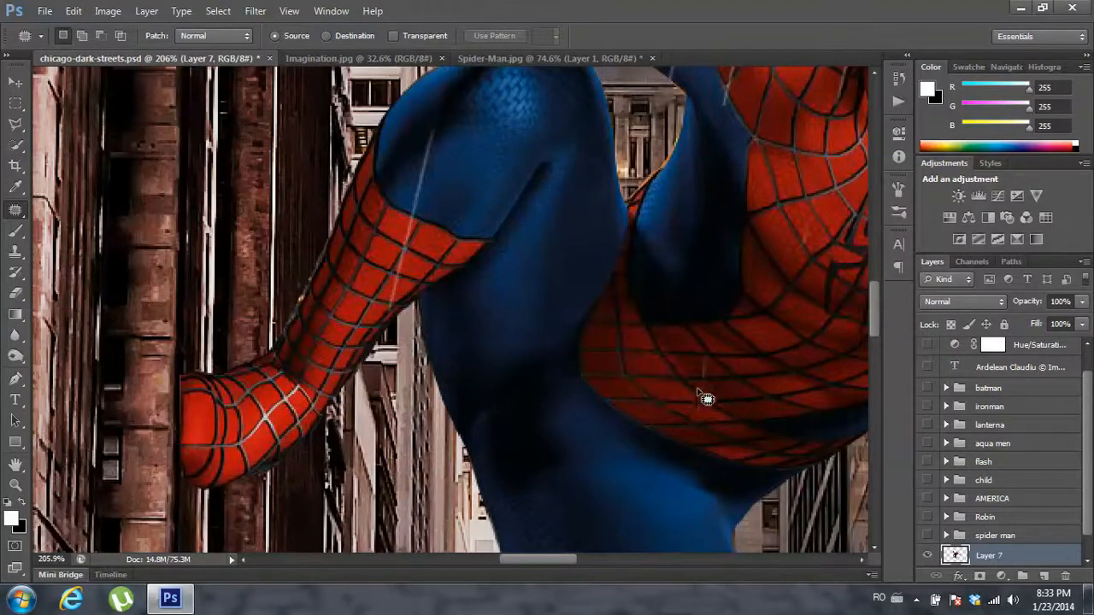
- Patch the faint rain streak on the red webbed abdomen and deselect
{"action": "scroll", "coordinate": [708, 376], "scroll_direction": "up", "scroll_amount": 2}
{"action": "mouse_move", "coordinate": [706, 383]}
{"action": "left_mouse_down"}
{"action": "mouse_move", "coordinate": [708, 364]}
{"action": "mouse_move", "coordinate": [695, 364]}
{"action": "left_mouse_up"}
{"action": "key", "text": "ctrl+d"}
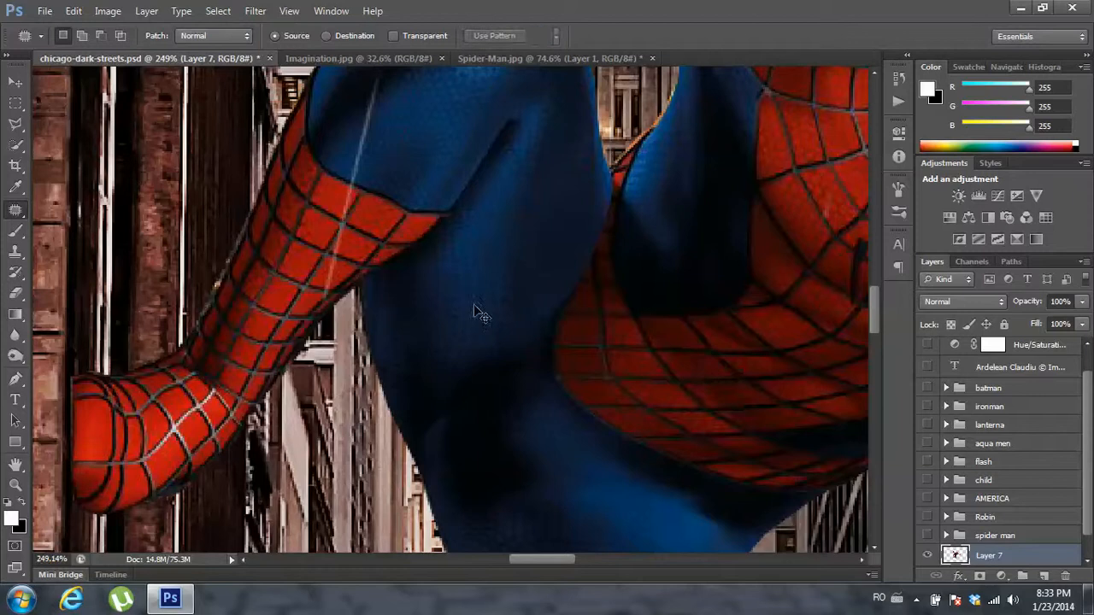
- Patch the rain streak on the blue fabric of the raised knee, including its remainder at the red boot's edge
{"action": "scroll", "coordinate": [350, 164], "scroll_direction": "up", "scroll_amount": 2}
{"action": "mouse_move", "coordinate": [387, 156]}
{"action": "left_mouse_down"}
{"action": "mouse_move", "coordinate": [367, 207]}
{"action": "mouse_move", "coordinate": [361, 267]}
{"action": "mouse_move", "coordinate": [384, 231]}
{"action": "mouse_move", "coordinate": [388, 157]}
{"action": "left_mouse_up"}
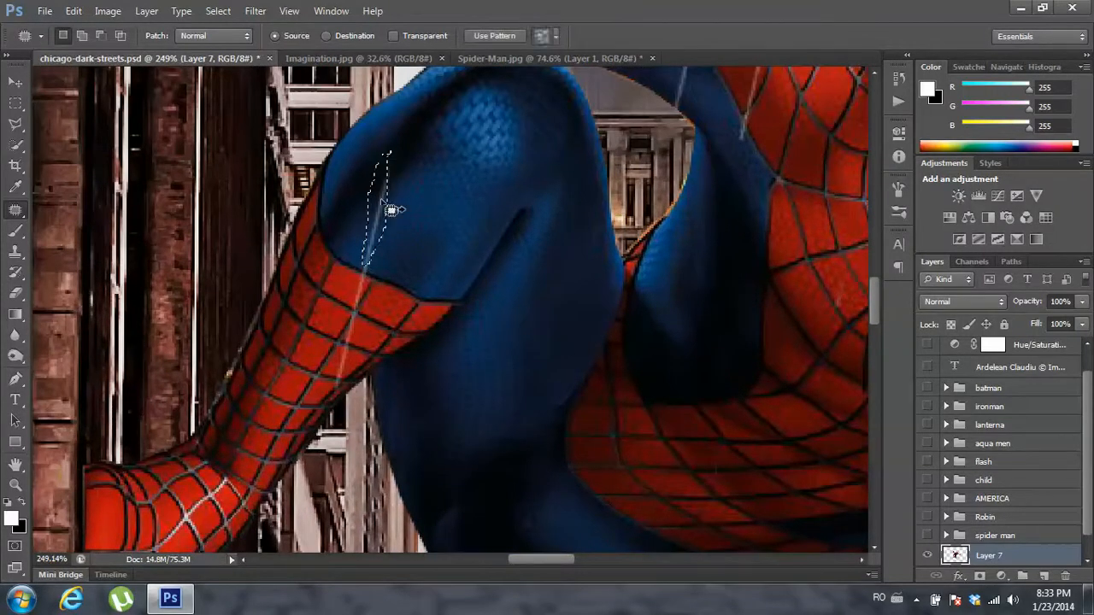
{"action": "left_click_drag", "start_coordinate": [390, 208], "coordinate": [459, 176]}
{"action": "key", "text": "ctrl+d"}
{"action": "mouse_move", "coordinate": [360, 263]}
{"action": "left_mouse_down"}
{"action": "mouse_move", "coordinate": [376, 254]}
{"action": "mouse_move", "coordinate": [366, 253]}
{"action": "left_mouse_up"}
{"action": "mouse_move", "coordinate": [371, 261]}
{"action": "left_mouse_down"}
{"action": "mouse_move", "coordinate": [424, 218]}
{"action": "mouse_move", "coordinate": [353, 289]}
{"action": "mouse_move", "coordinate": [359, 315]}
{"action": "mouse_move", "coordinate": [378, 286]}
{"action": "mouse_move", "coordinate": [365, 294]}
{"action": "mouse_move", "coordinate": [355, 255]}
{"action": "mouse_move", "coordinate": [362, 282]}
{"action": "left_mouse_up"}
{"action": "key", "text": "ctrl+d"}
{"action": "left_click", "coordinate": [523, 237]}
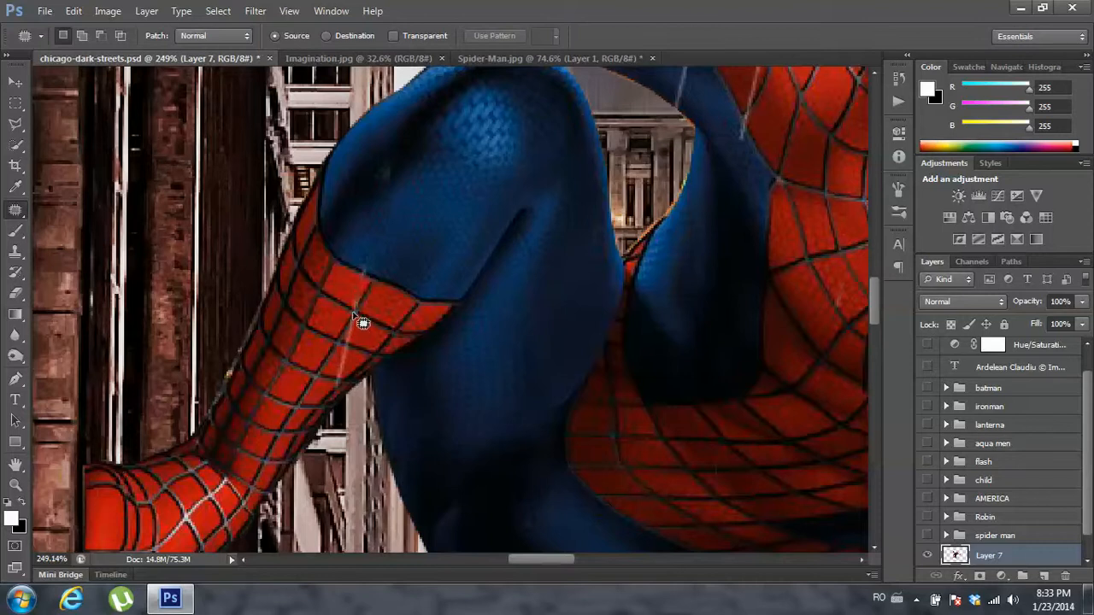
- Patch the rain streaks on the red webbed shin below the raised knee, and activate the Move tool
{"action": "mouse_move", "coordinate": [363, 321]}
{"action": "left_mouse_down"}
{"action": "mouse_move", "coordinate": [358, 288]}
{"action": "mouse_move", "coordinate": [369, 342]}
{"action": "mouse_move", "coordinate": [383, 272]}
{"action": "left_mouse_up"}
{"action": "key", "text": "ctrl+d"}
{"action": "mouse_move", "coordinate": [351, 359]}
{"action": "left_mouse_down"}
{"action": "mouse_move", "coordinate": [345, 385]}
{"action": "mouse_move", "coordinate": [344, 352]}
{"action": "mouse_move", "coordinate": [359, 335]}
{"action": "left_mouse_up"}
{"action": "key", "text": "ctrl+d"}
{"action": "scroll", "coordinate": [425, 304], "scroll_direction": "down", "scroll_amount": 3}
{"action": "scroll", "coordinate": [425, 304], "scroll_direction": "down", "scroll_amount": 5}
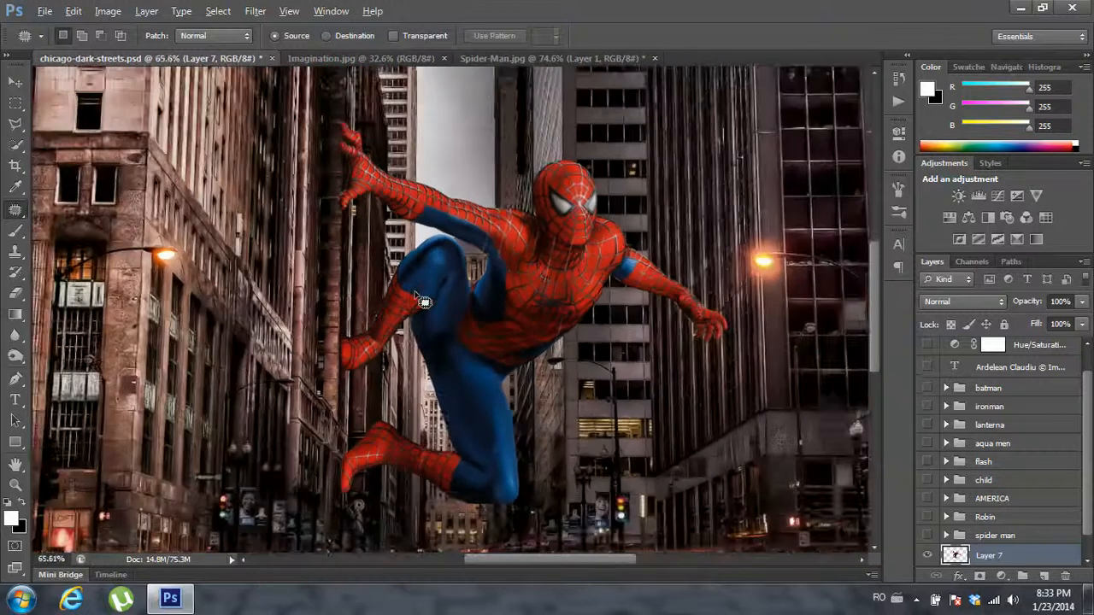
{"action": "scroll", "coordinate": [425, 304], "scroll_direction": "down", "scroll_amount": 3}
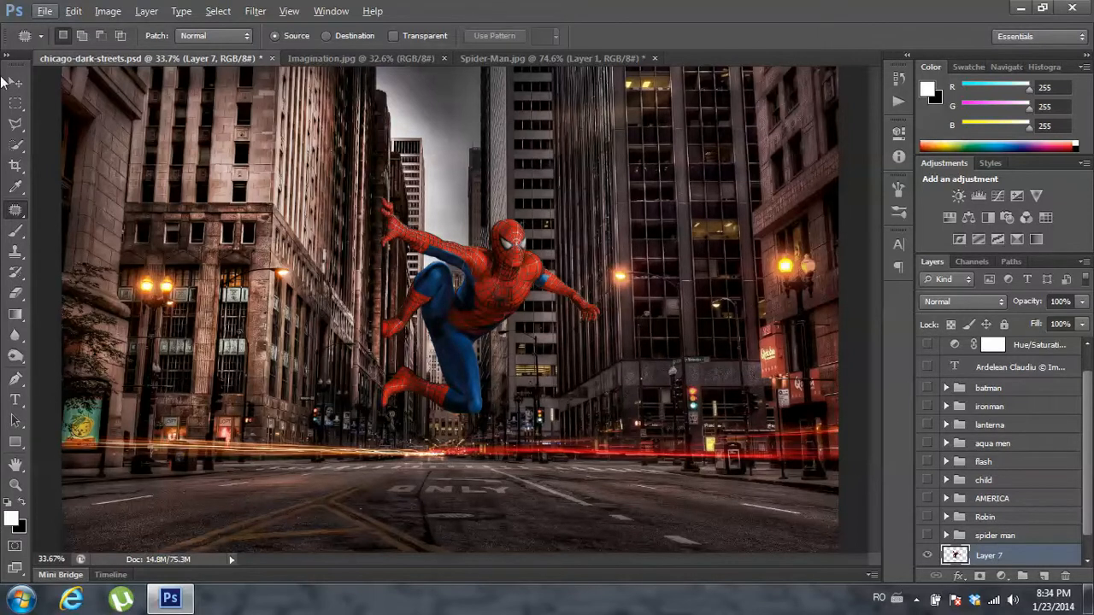
{"action": "left_click", "coordinate": [15, 82]}
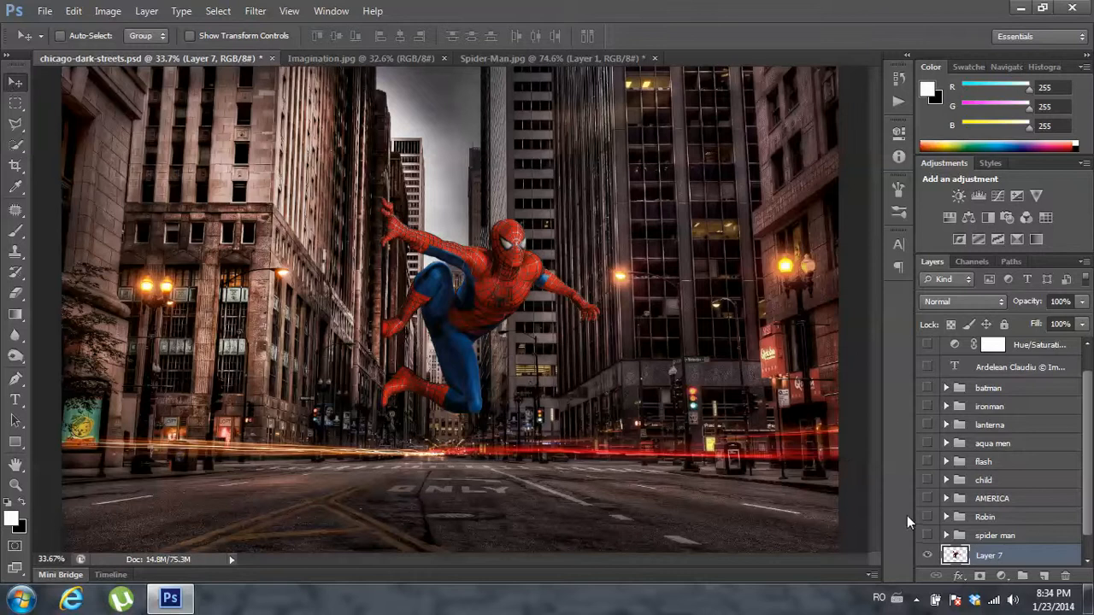
- Briefly show and hide the finished spider man group to compare its size and position with the new cutout
{"action": "left_click", "coordinate": [927, 535]}
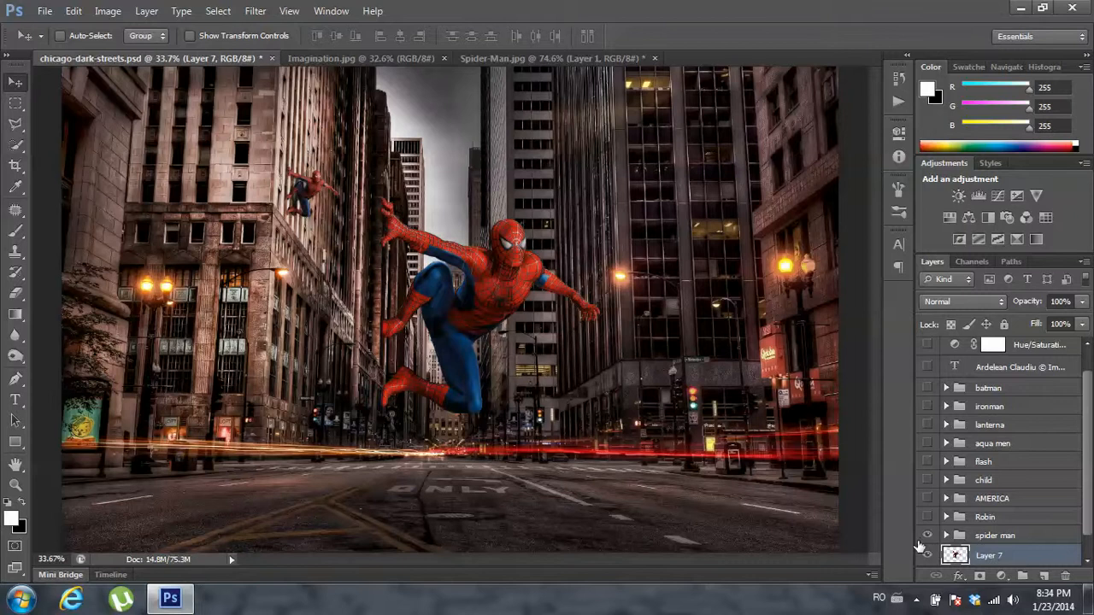
{"action": "left_click", "coordinate": [927, 535]}
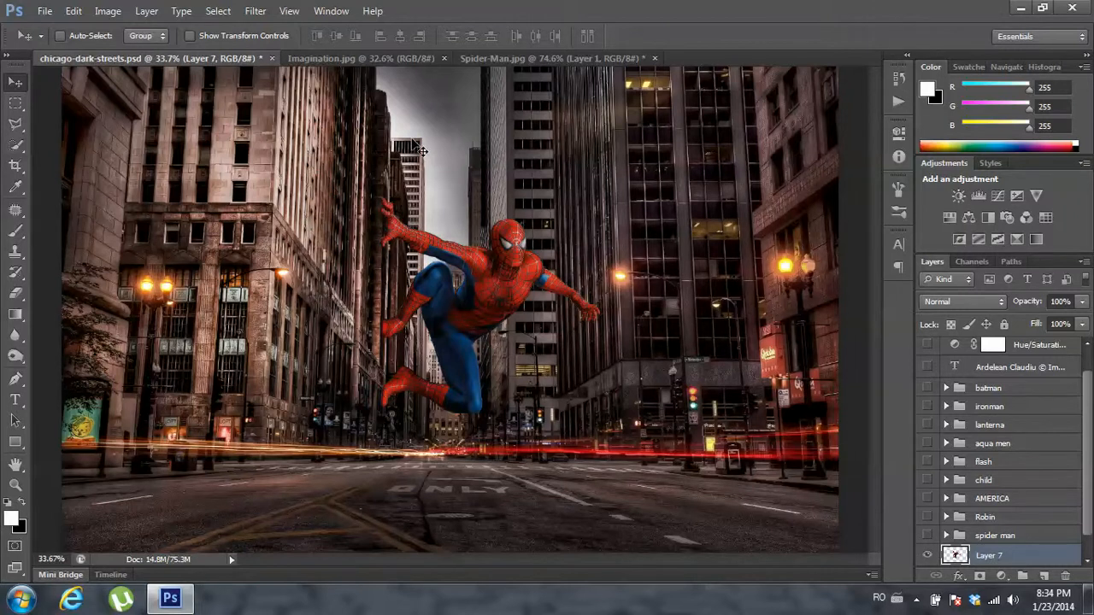
- Try scaling the Spider-Man cutout without keeping its proportions, to about 34% width and 85% height, and apply the transform
{"action": "key", "text": "ctrl+t"}
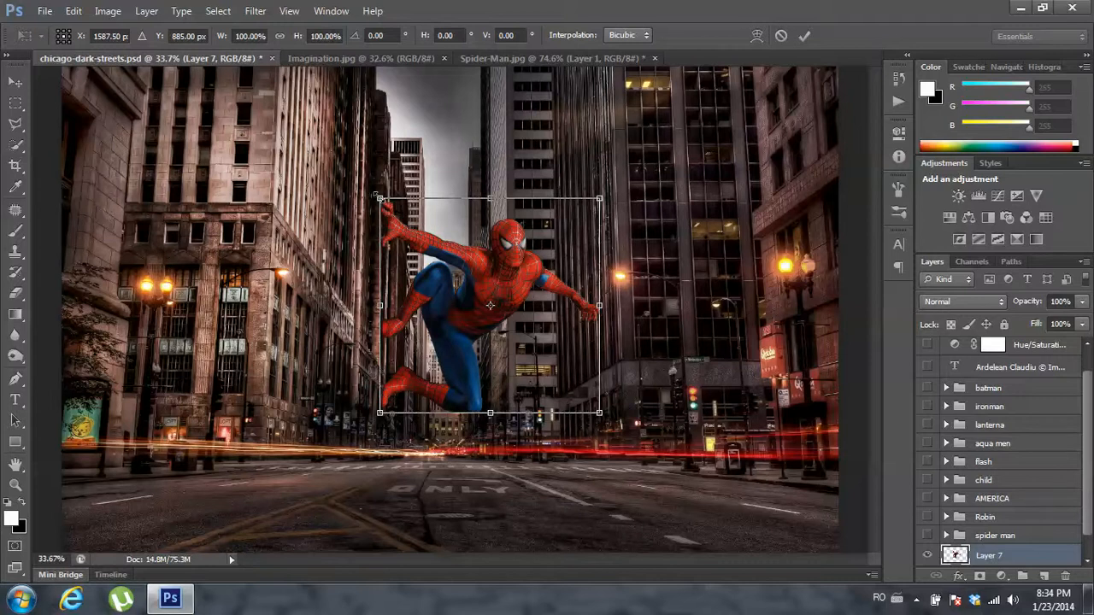
{"action": "mouse_move", "coordinate": [379, 200]}
{"action": "left_mouse_down"}
{"action": "mouse_move", "coordinate": [433, 261]}
{"action": "mouse_move", "coordinate": [373, 212]}
{"action": "left_mouse_up"}
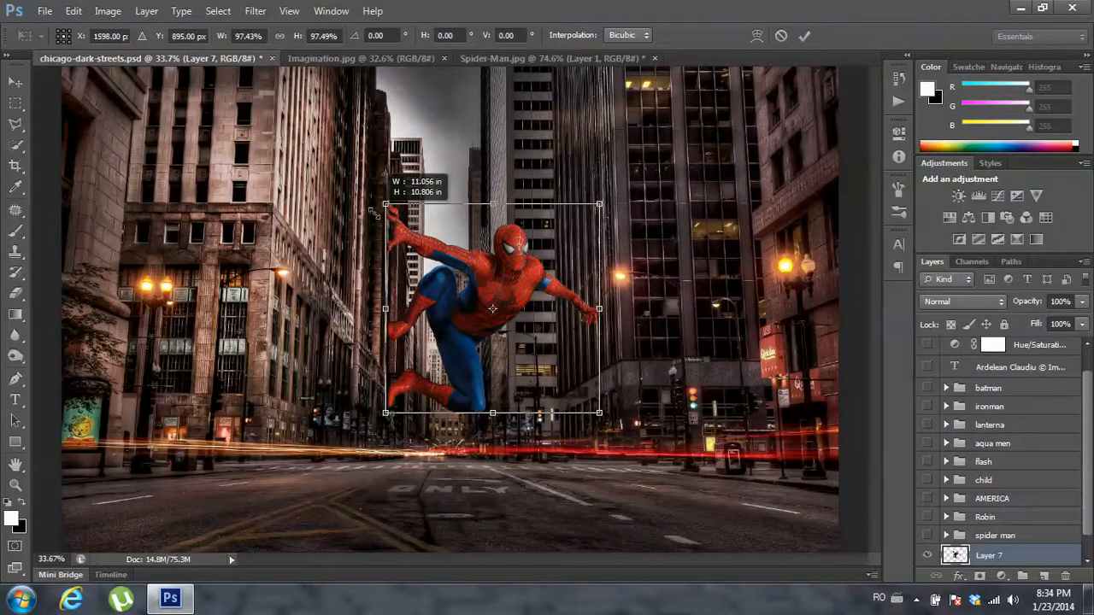
{"action": "left_click_drag", "start_coordinate": [373, 212], "coordinate": [524, 232]}
{"action": "scroll", "coordinate": [556, 289], "scroll_direction": "up", "scroll_amount": 3}
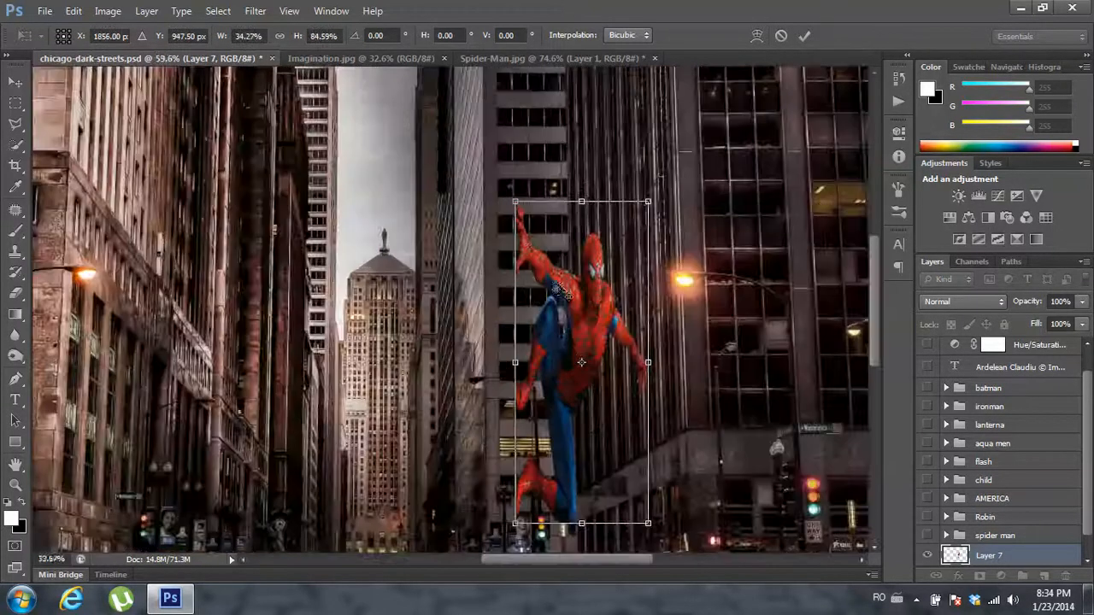
{"action": "scroll", "coordinate": [556, 289], "scroll_direction": "up", "scroll_amount": 3}
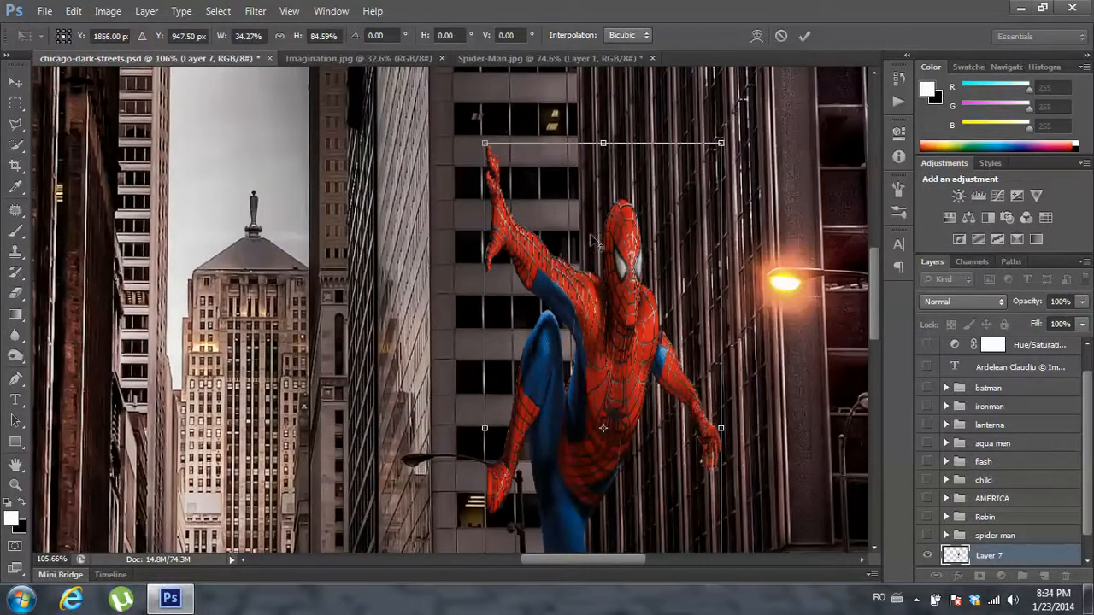
{"action": "left_click", "coordinate": [804, 35]}
{"action": "scroll", "coordinate": [752, 139], "scroll_direction": "down", "scroll_amount": 3}
{"action": "scroll", "coordinate": [752, 139], "scroll_direction": "down", "scroll_amount": 2}
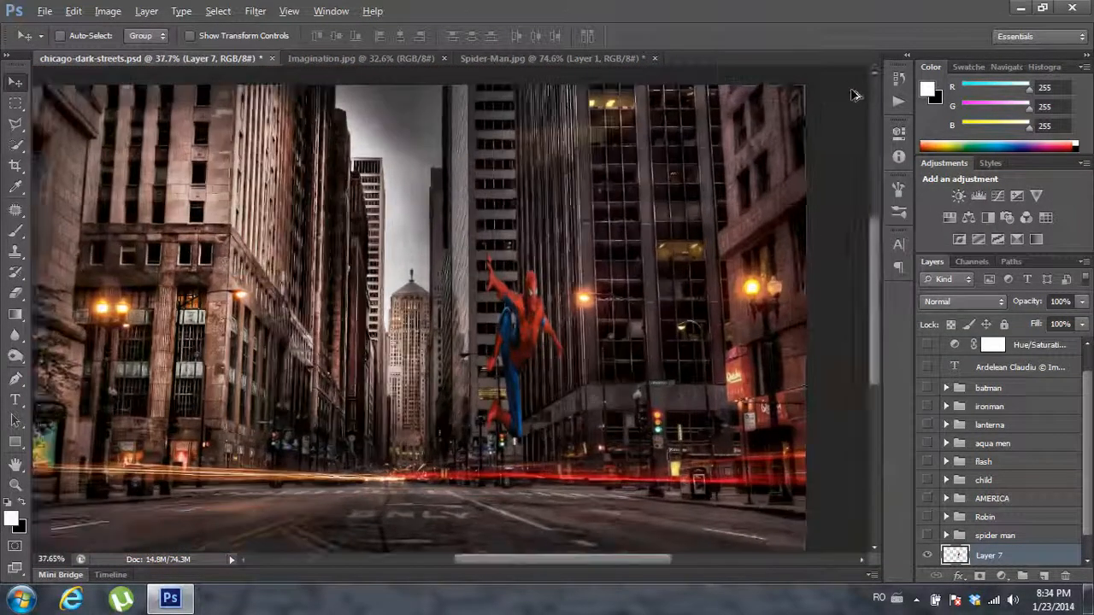
- Revert Layer 7 through the document history to the state before the last free transform
{"action": "left_click", "coordinate": [897, 77]}
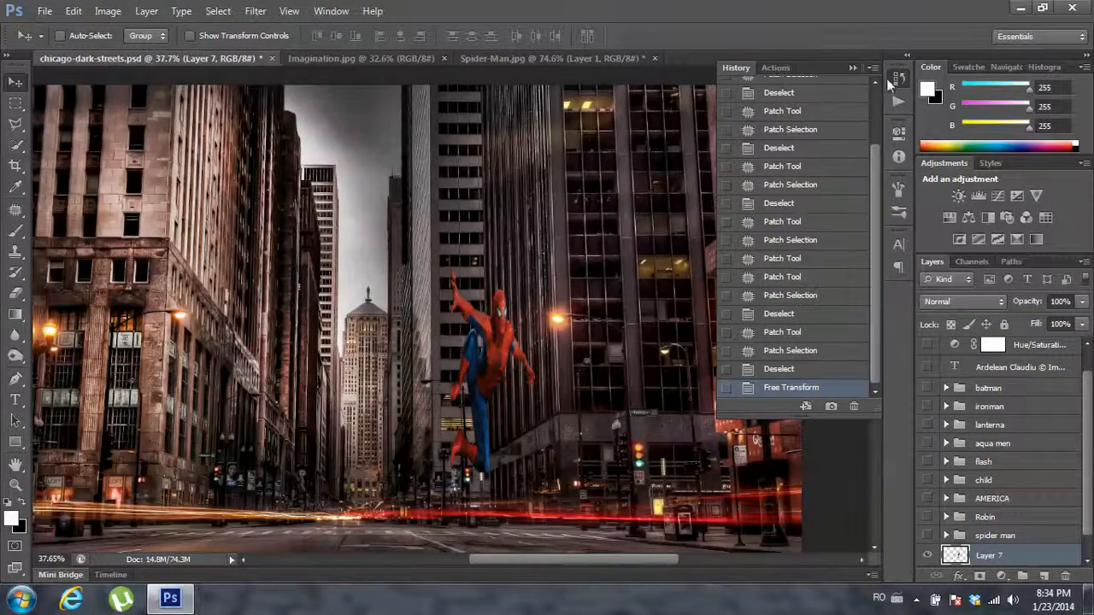
{"action": "left_click", "coordinate": [777, 369]}
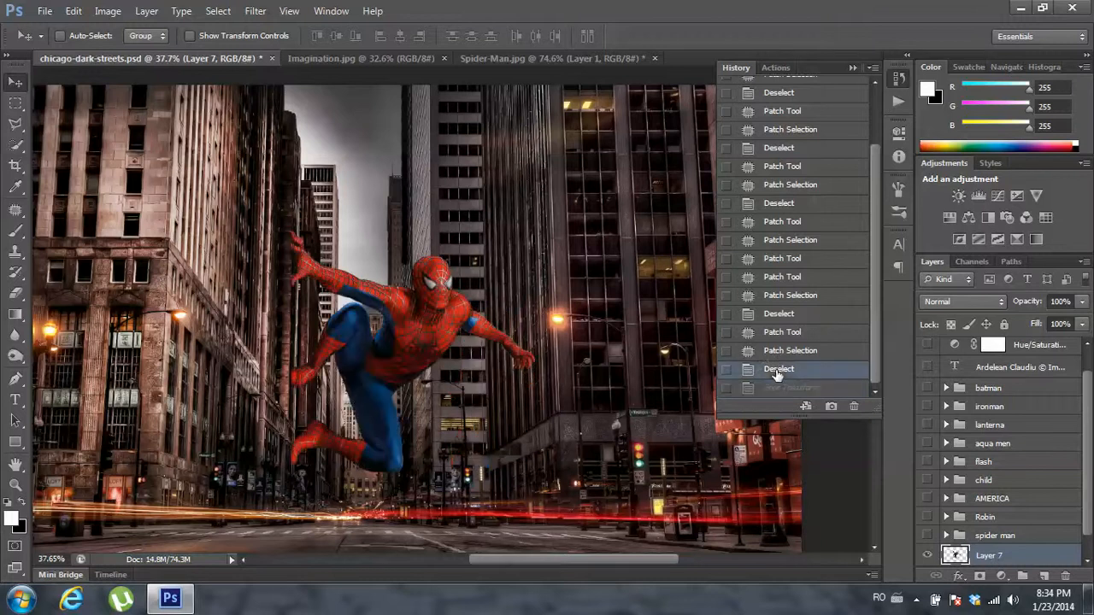
{"action": "left_click", "coordinate": [853, 67]}
{"action": "scroll", "coordinate": [414, 260], "scroll_direction": "down", "scroll_amount": 2}
{"action": "scroll", "coordinate": [414, 260], "scroll_direction": "up", "scroll_amount": 1}
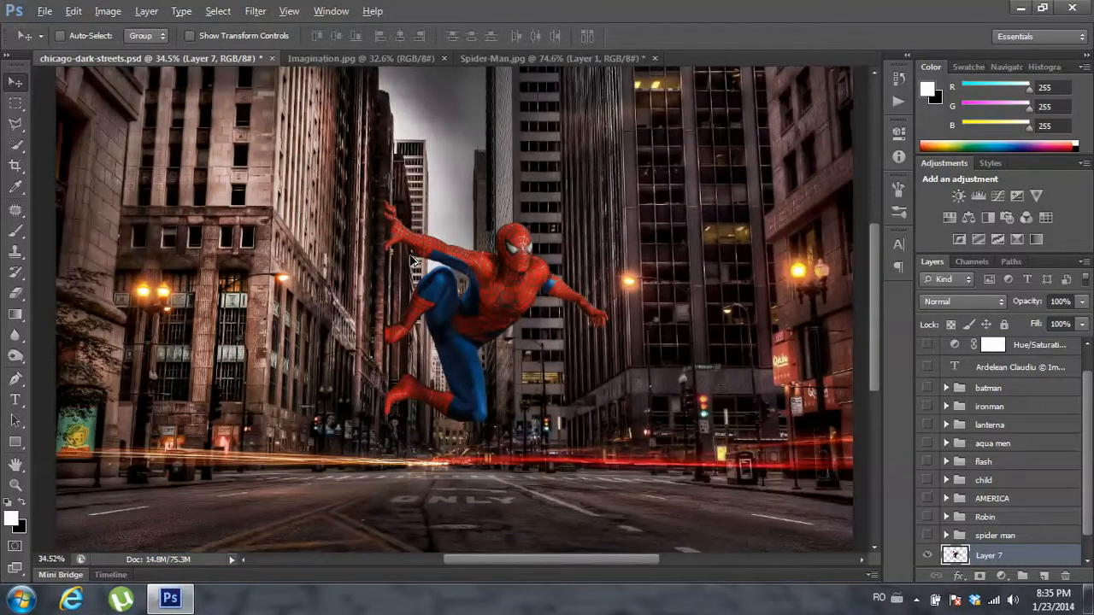
- Scale the Spider-Man cutout proportionally to about 23.4% and place it against the light building's corner facade
{"action": "key", "text": "ctrl+t"}
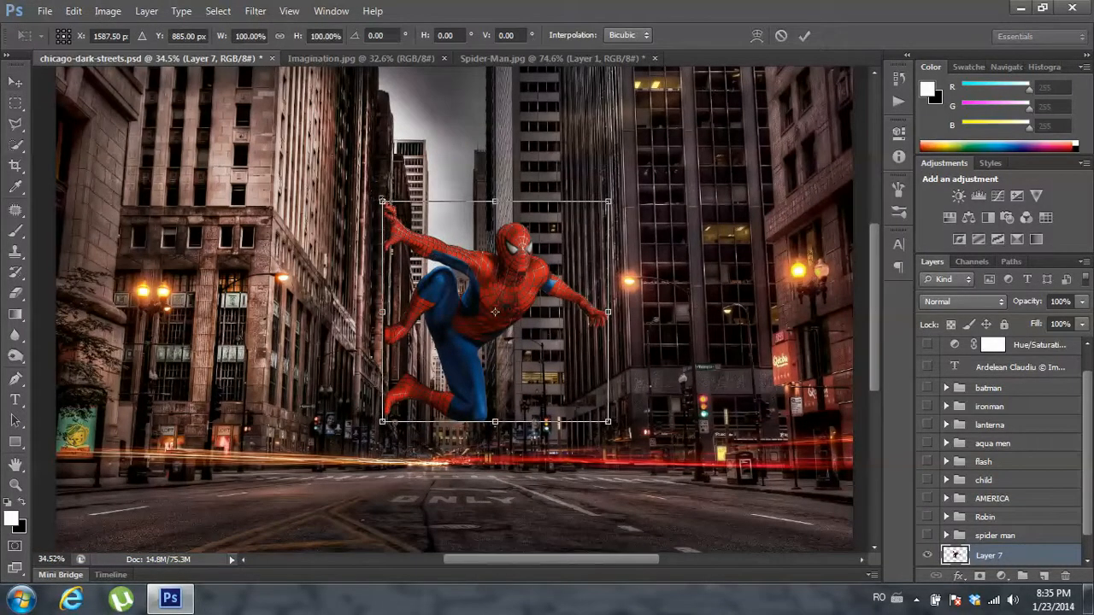
{"action": "left_click_drag", "start_coordinate": [382, 201], "coordinate": [317, 182]}
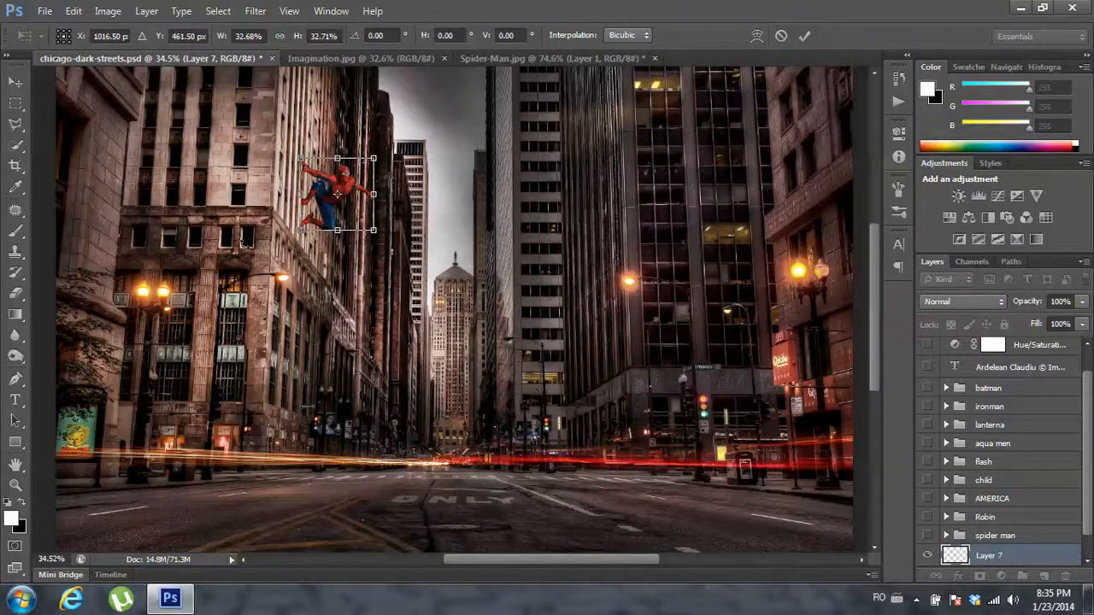
{"action": "scroll", "coordinate": [248, 247], "scroll_direction": "left", "scroll_amount": 3}
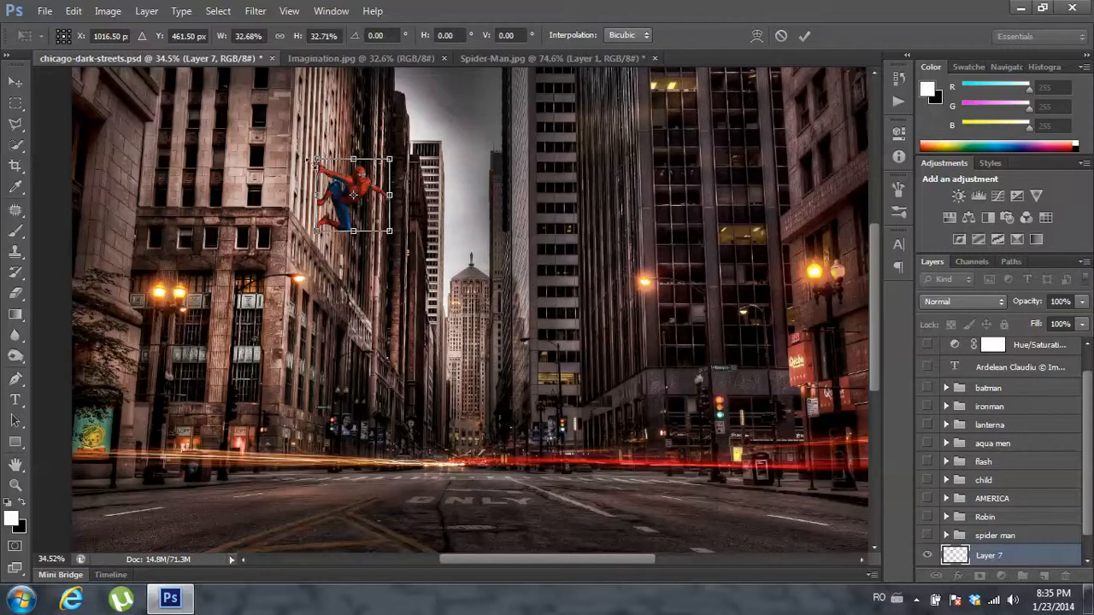
{"action": "left_click_drag", "start_coordinate": [314, 158], "coordinate": [331, 202]}
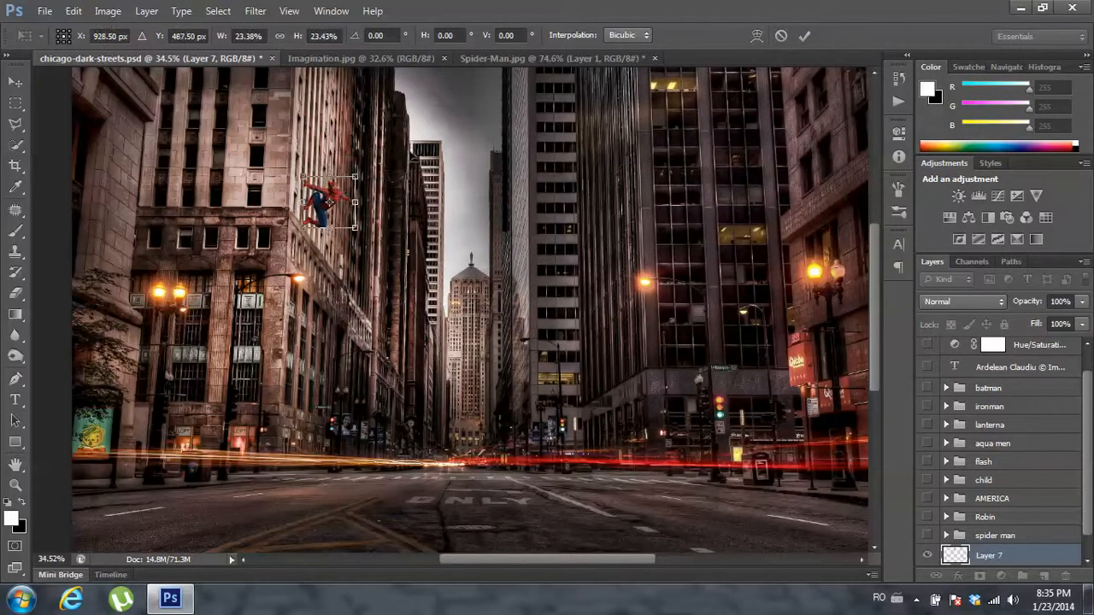
{"action": "left_click", "coordinate": [804, 35]}
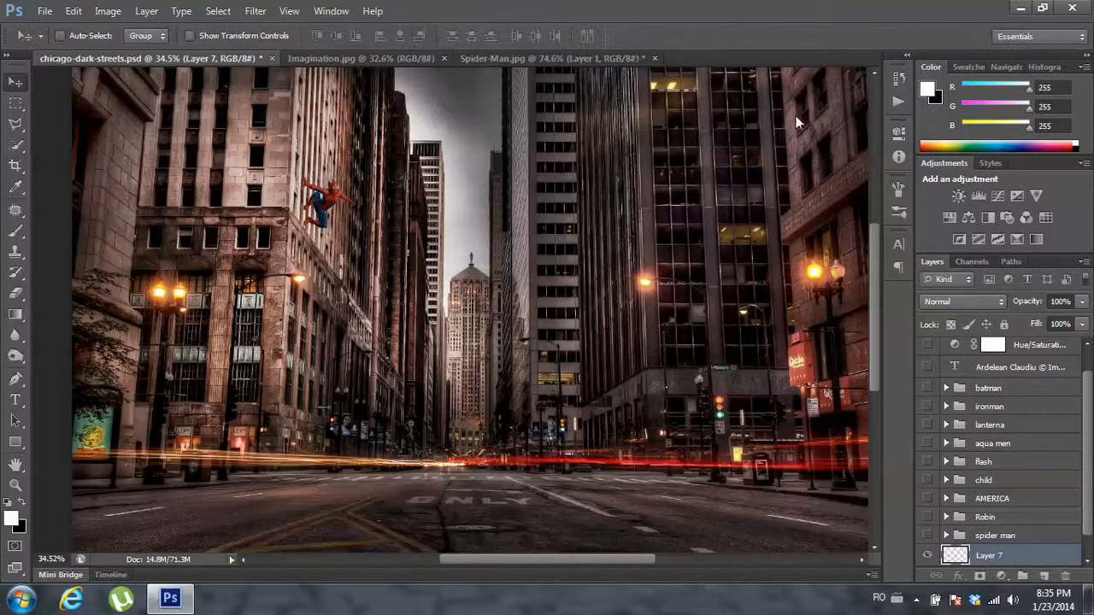
- Toggle Layer 7's visibility to check how the small Spider-Man figure sits on the building
{"action": "left_click", "coordinate": [929, 556]}
{"action": "left_click", "coordinate": [929, 556]}
{"action": "left_click", "coordinate": [928, 555]}
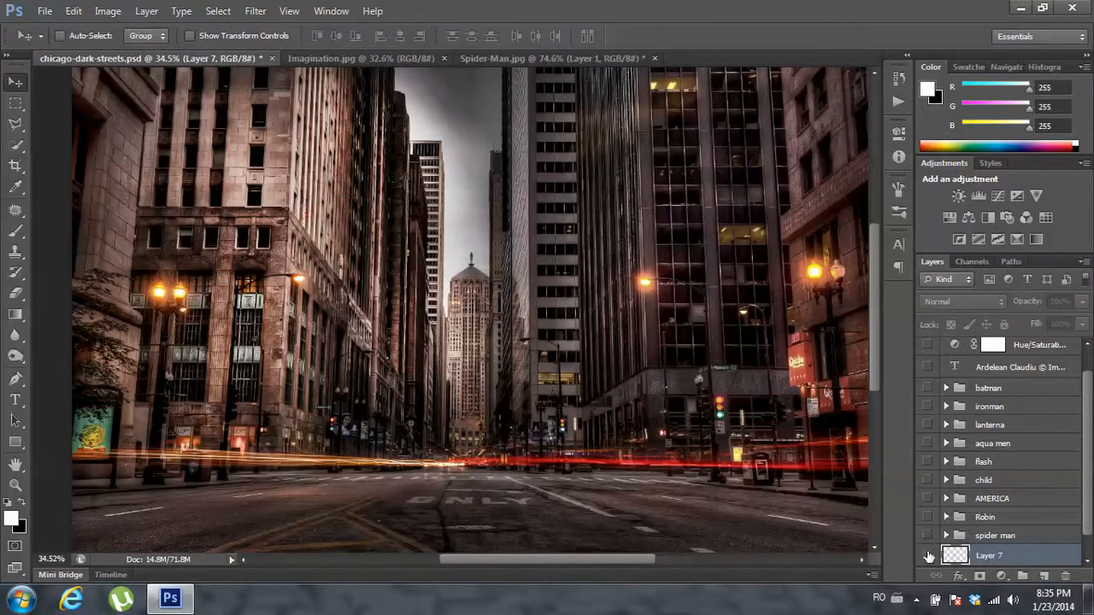
{"action": "left_click", "coordinate": [928, 555]}
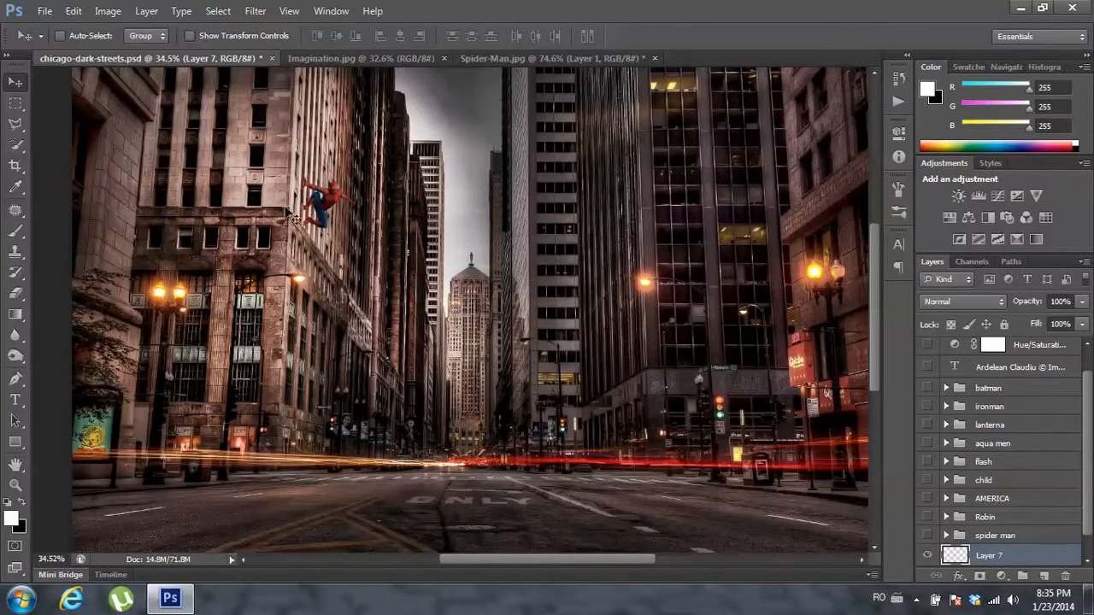
- Nudge the small Spider-Man figure slightly right and down along the building facade
{"action": "scroll", "coordinate": [279, 169], "scroll_direction": "up", "scroll_amount": 5}
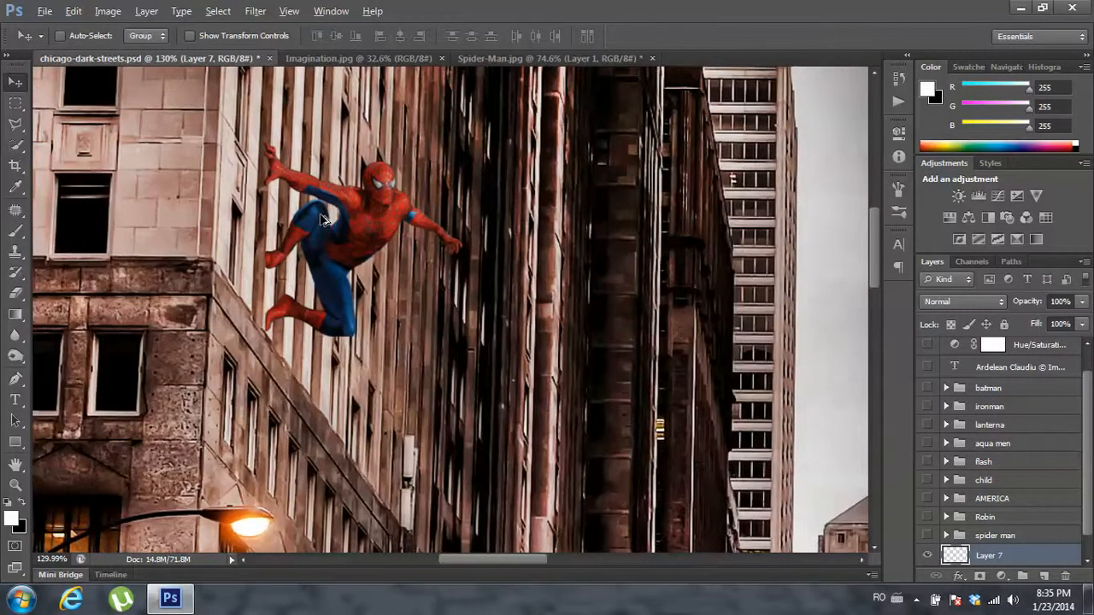
{"action": "key", "text": "alt"}
{"action": "left_click_drag", "start_coordinate": [371, 200], "coordinate": [384, 217]}
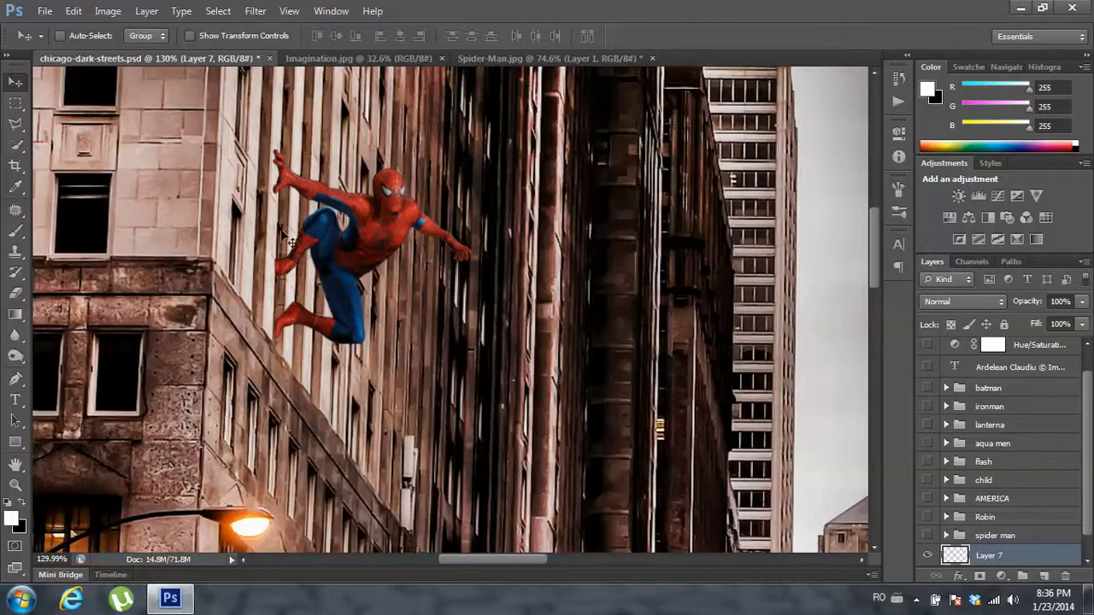
- Warp the Spider-Man figure so its feet stretch slightly outward toward the building's corner, and apply the warp
{"action": "key", "text": "h"}
{"action": "left_click_drag", "start_coordinate": [335, 260], "coordinate": [353, 280]}
{"action": "scroll", "coordinate": [353, 281], "scroll_direction": "up", "scroll_amount": 1}
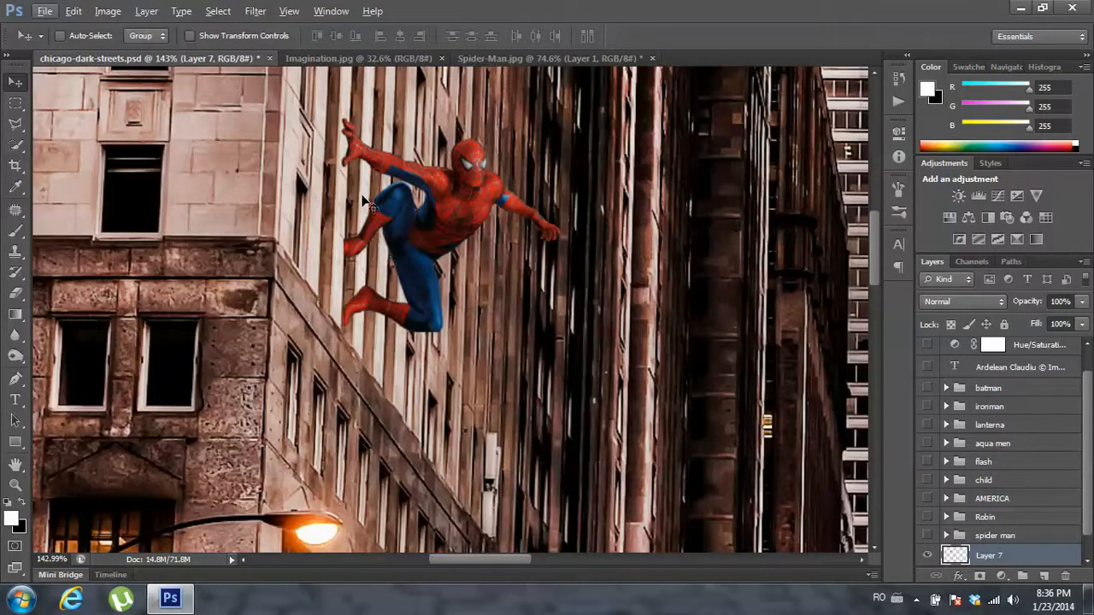
{"action": "key", "text": "ctrl+t"}
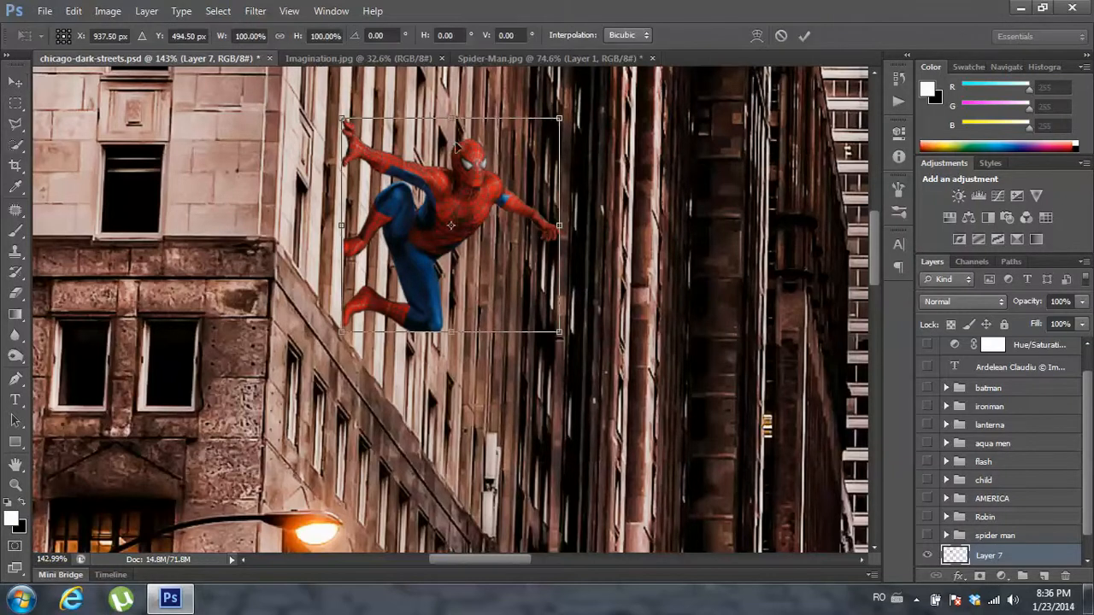
{"action": "right_click", "coordinate": [457, 146]}
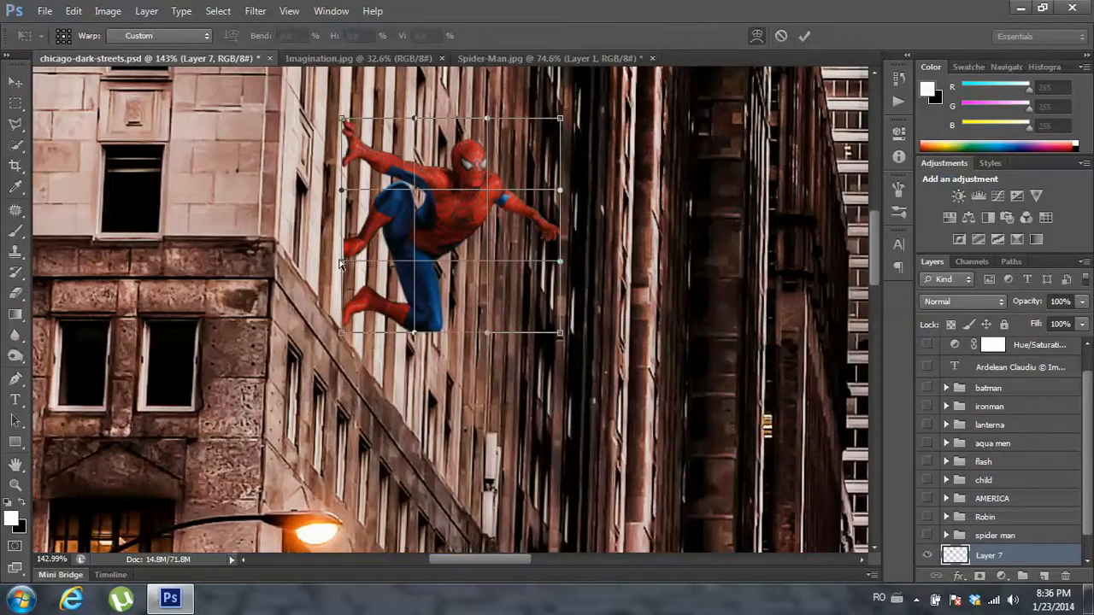
{"action": "left_click_drag", "start_coordinate": [343, 260], "coordinate": [320, 253]}
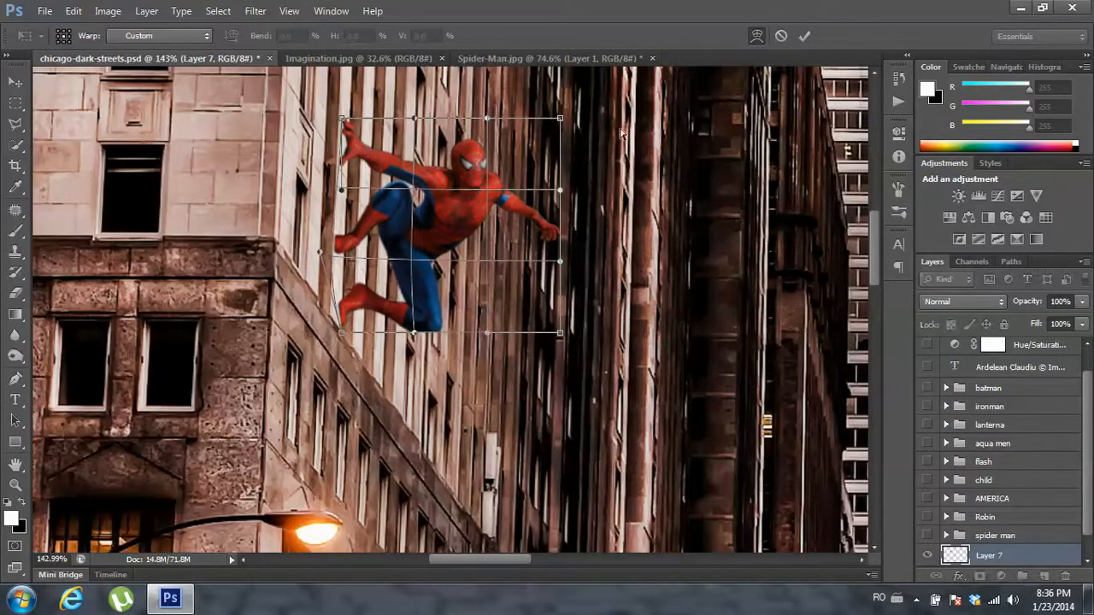
{"action": "left_click", "coordinate": [804, 36]}
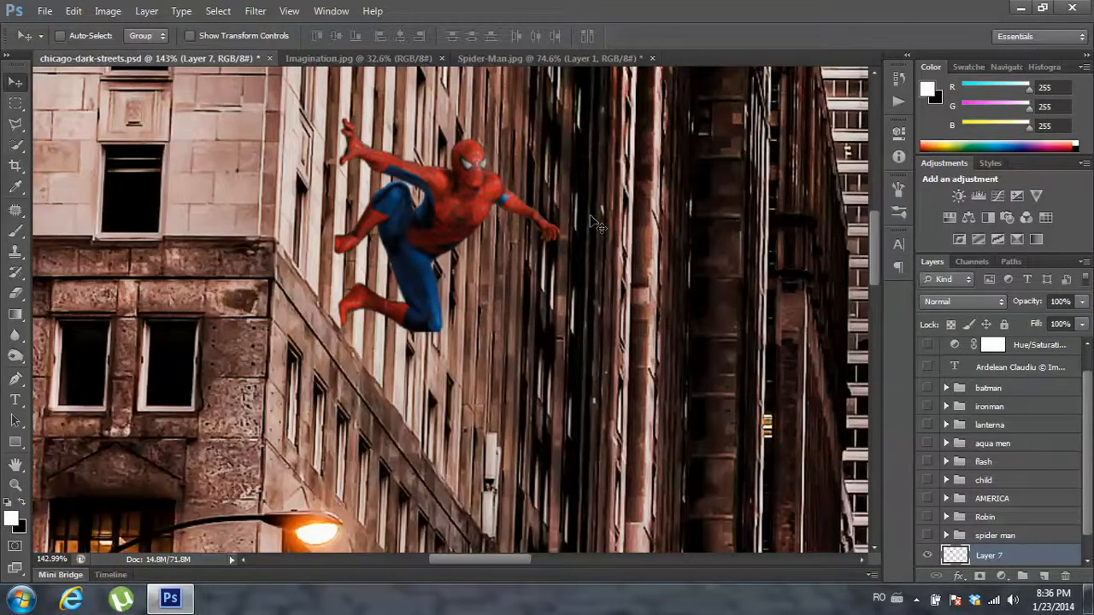
- Examine the warped Spider-Man figure up close and within the whole street scene, comparing with Layer 7 hidden and shown
{"action": "key", "text": "ctrl+0"}
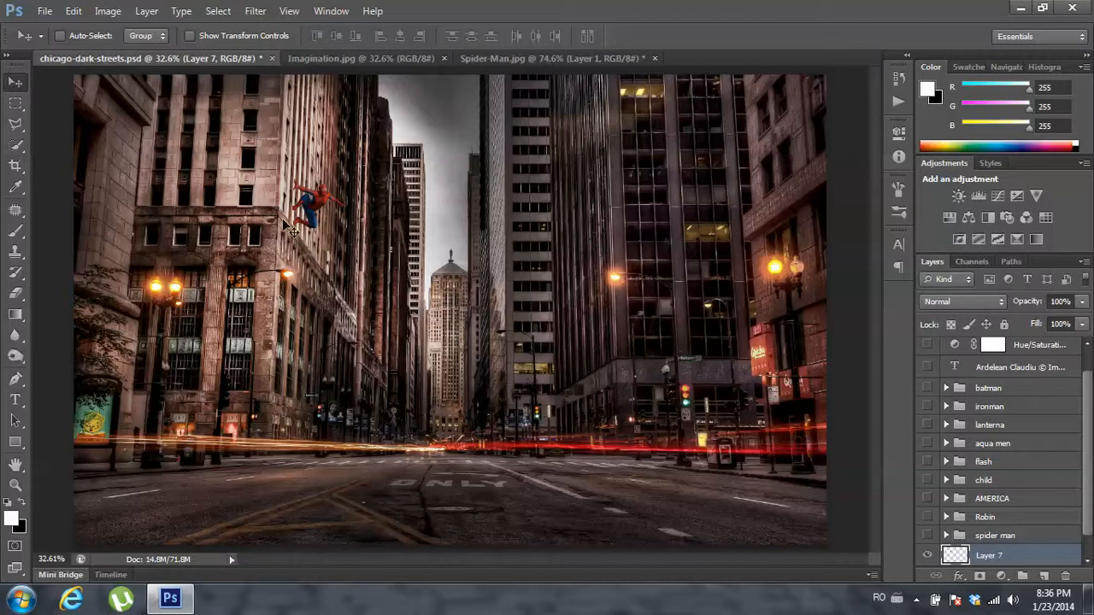
{"action": "left_click_drag", "start_coordinate": [274, 203], "coordinate": [336, 222]}
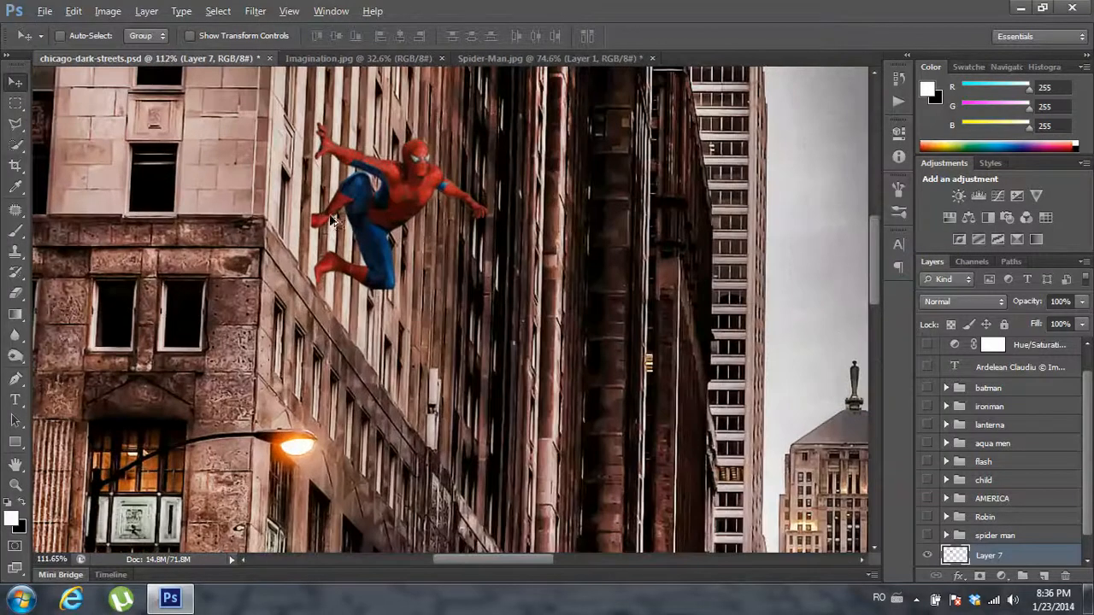
{"action": "key", "text": "ctrl+0"}
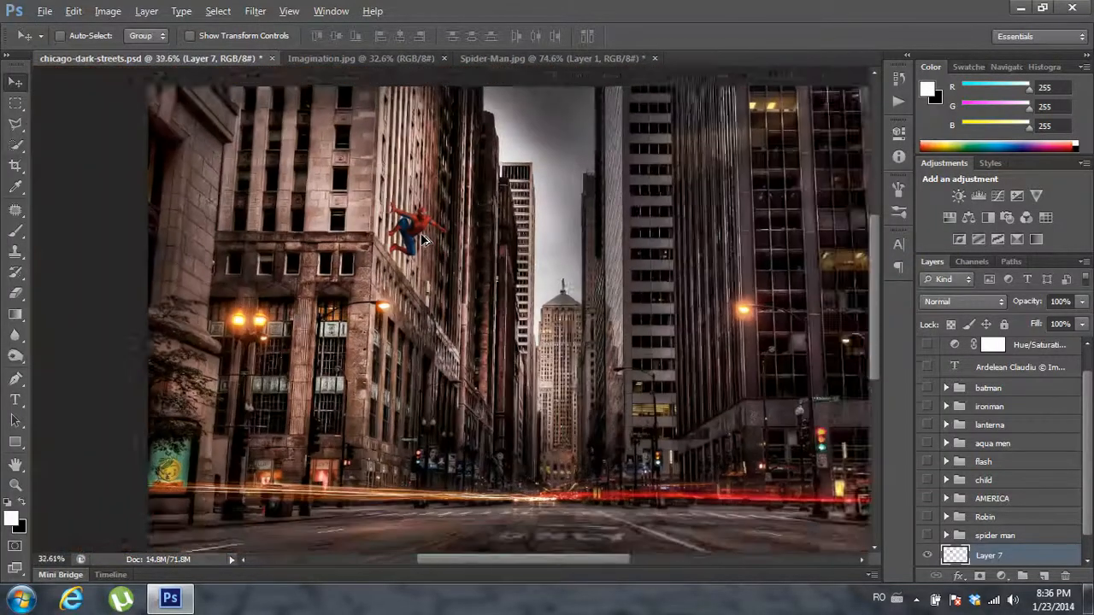
{"action": "key", "text": "alt"}
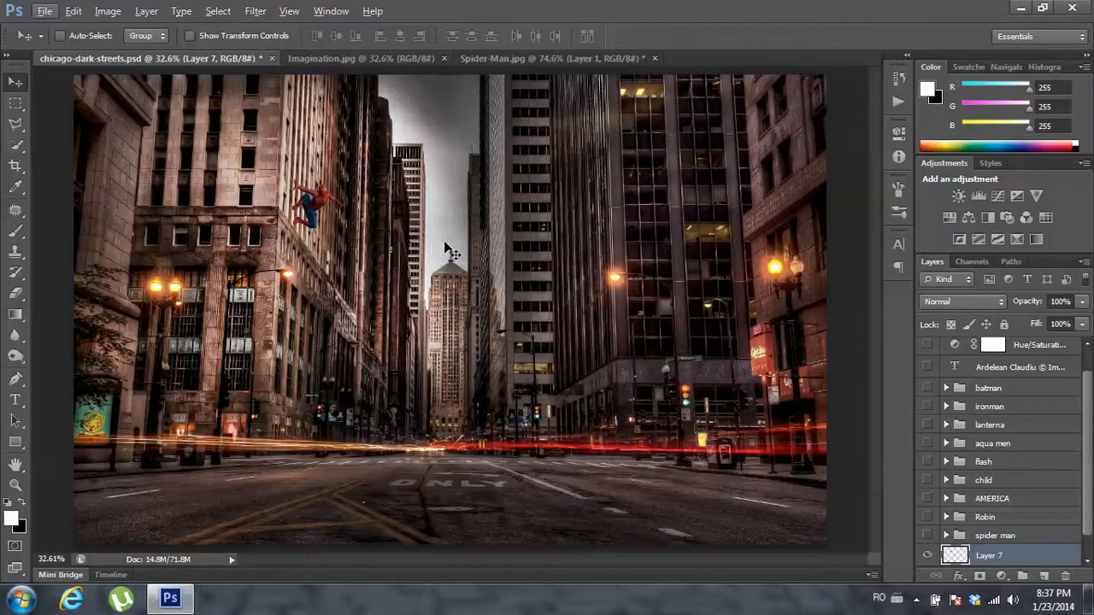
{"action": "left_click_drag", "start_coordinate": [1086, 423], "coordinate": [1087, 436]}
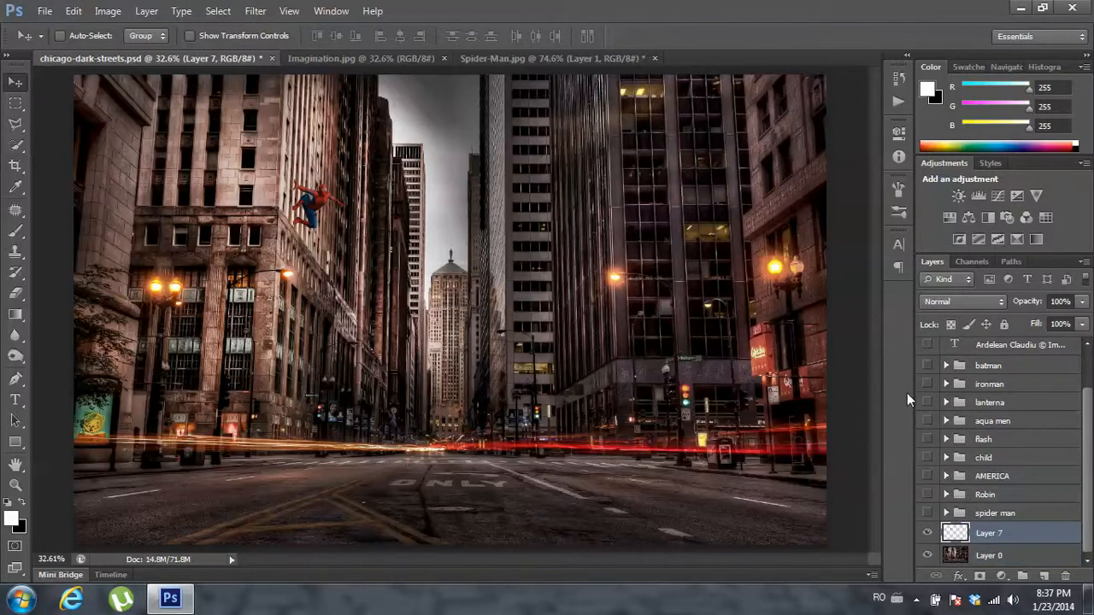
{"action": "left_click", "coordinate": [927, 534]}
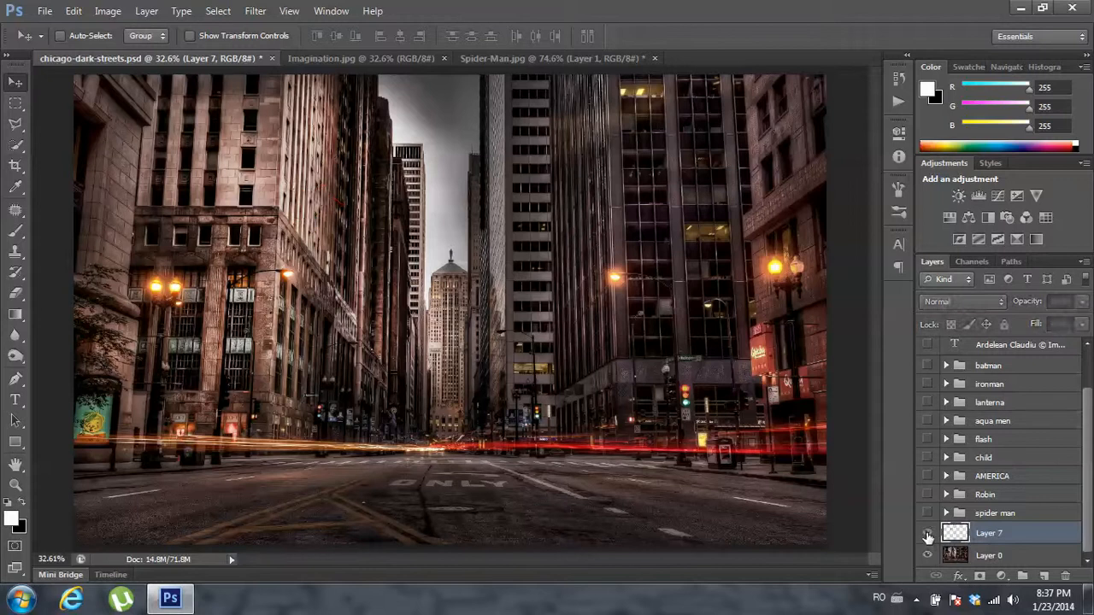
{"action": "left_click", "coordinate": [927, 533]}
{"action": "left_click", "coordinate": [927, 533]}
{"action": "left_click", "coordinate": [927, 533]}
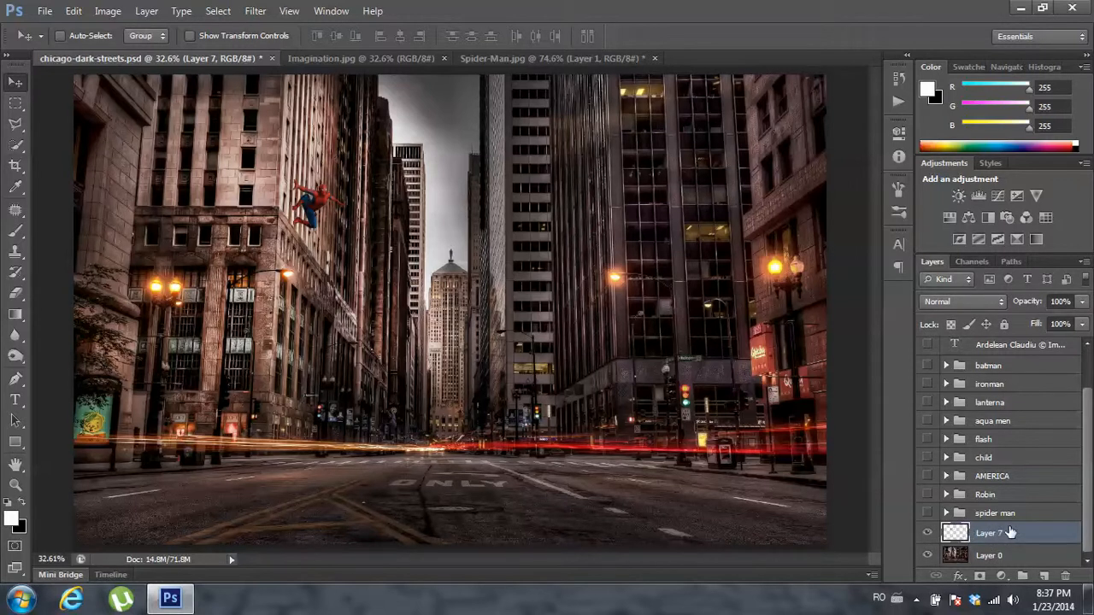
- Duplicate Layer 7 and check the copy by toggling its visibility
{"action": "key", "text": "ctrl+j"}
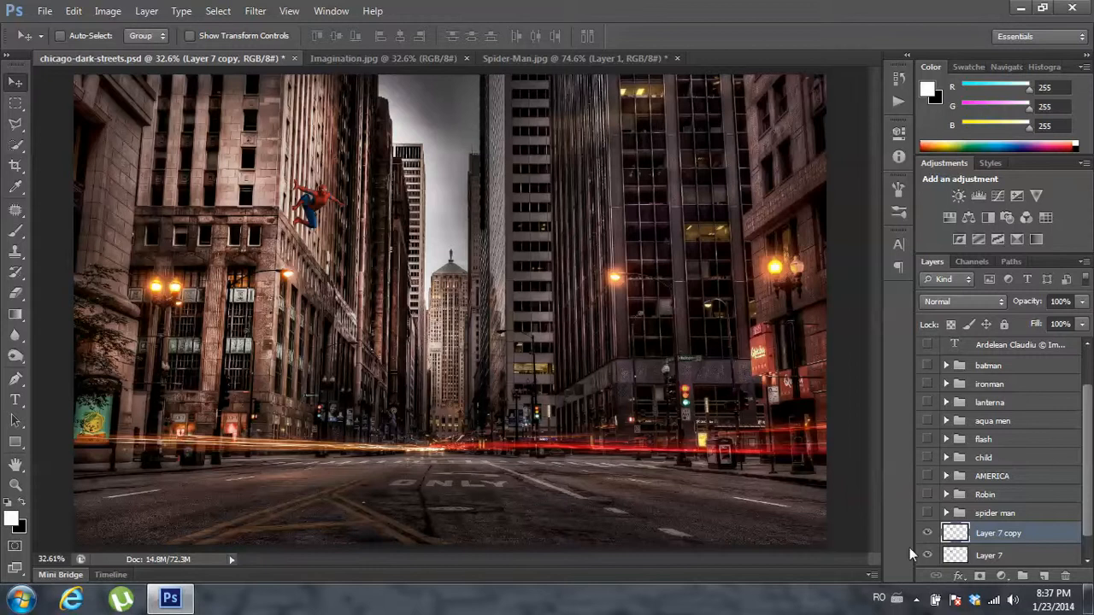
{"action": "scroll", "coordinate": [919, 553], "scroll_direction": "down", "scroll_amount": 1}
{"action": "left_click", "coordinate": [927, 513]}
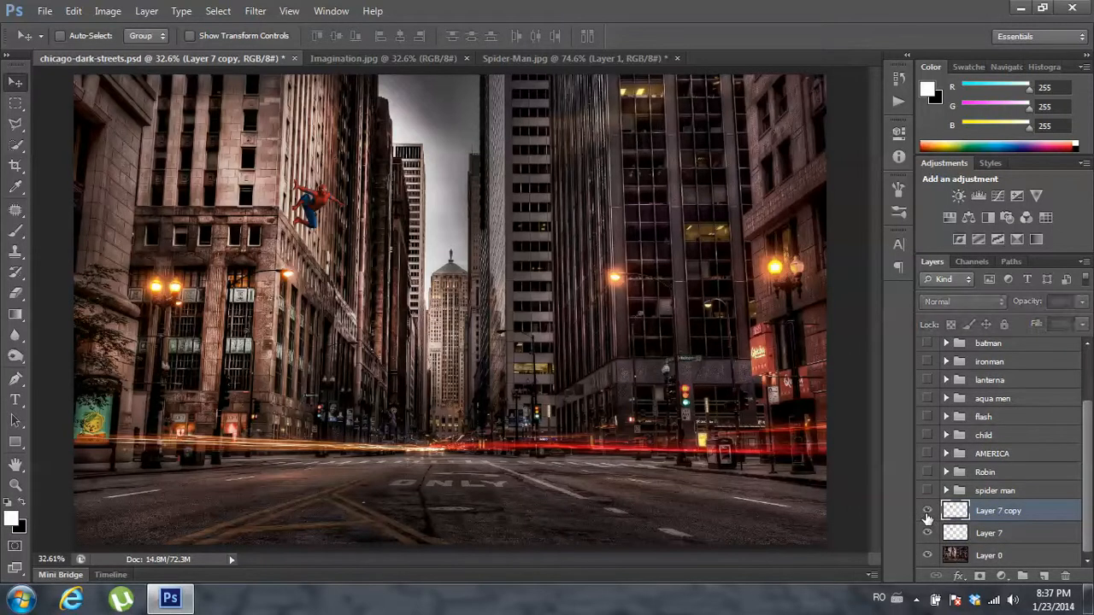
{"action": "left_click", "coordinate": [927, 511]}
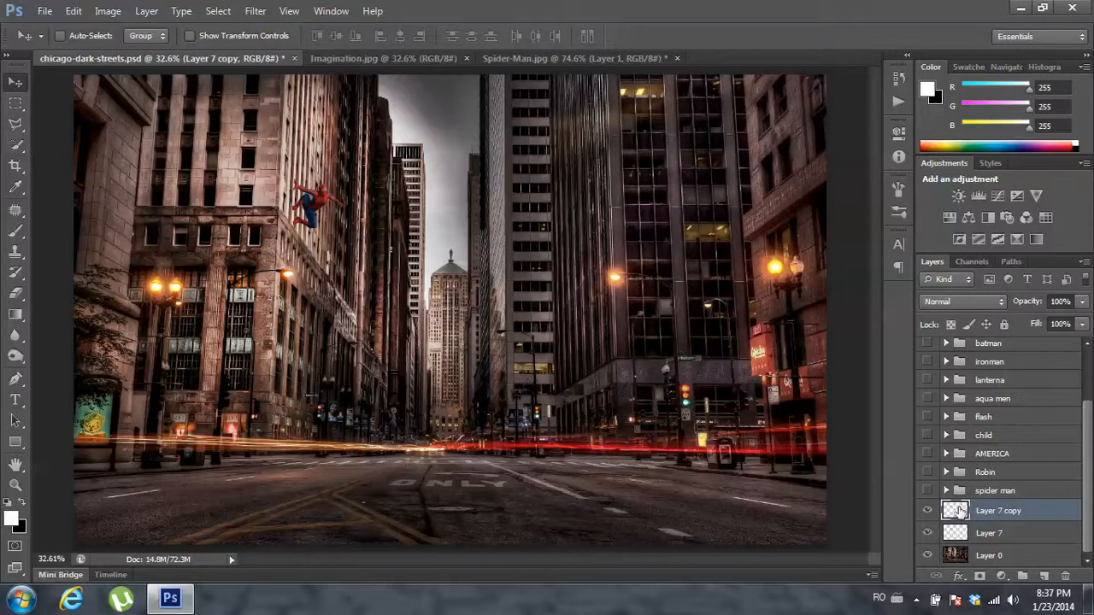
- Add a Color Overlay layer style in black (000000) to the Layer 7 copy
{"action": "right_click", "coordinate": [955, 511]}
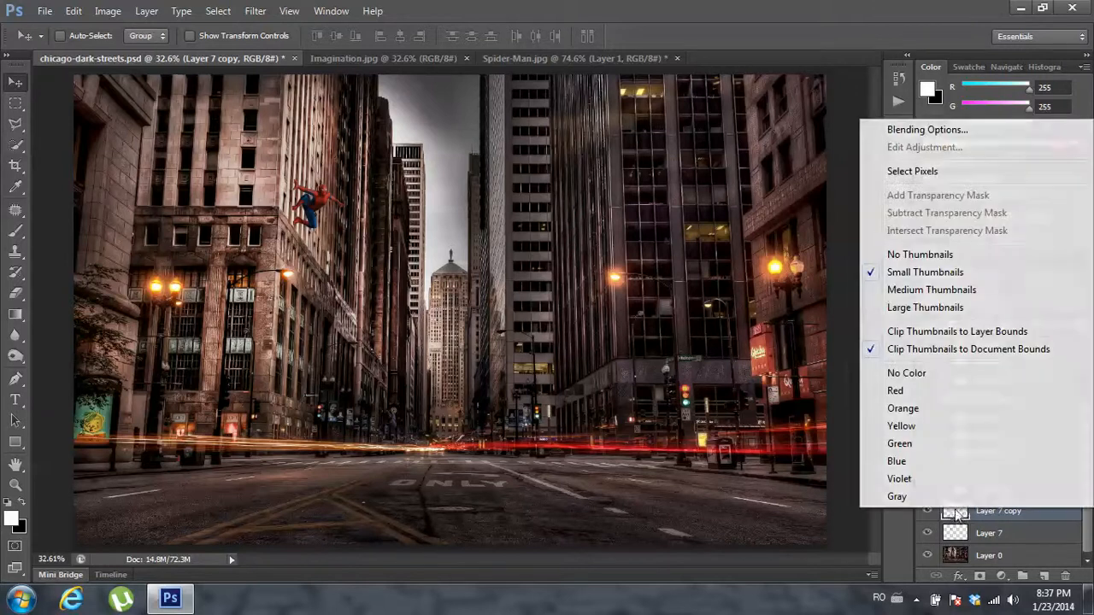
{"action": "left_click", "coordinate": [936, 135]}
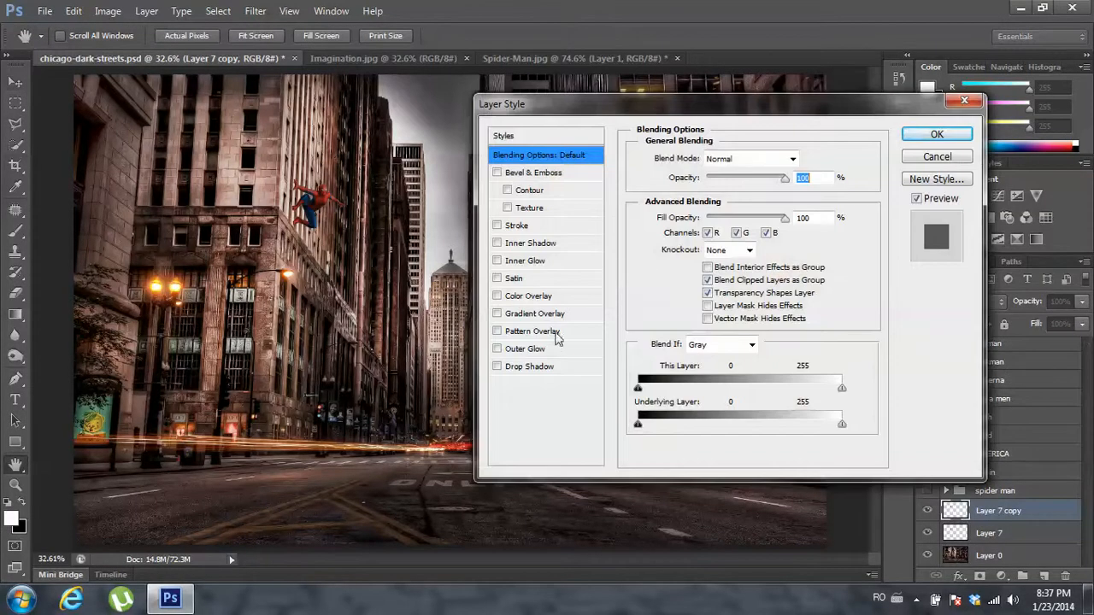
{"action": "left_click", "coordinate": [540, 297]}
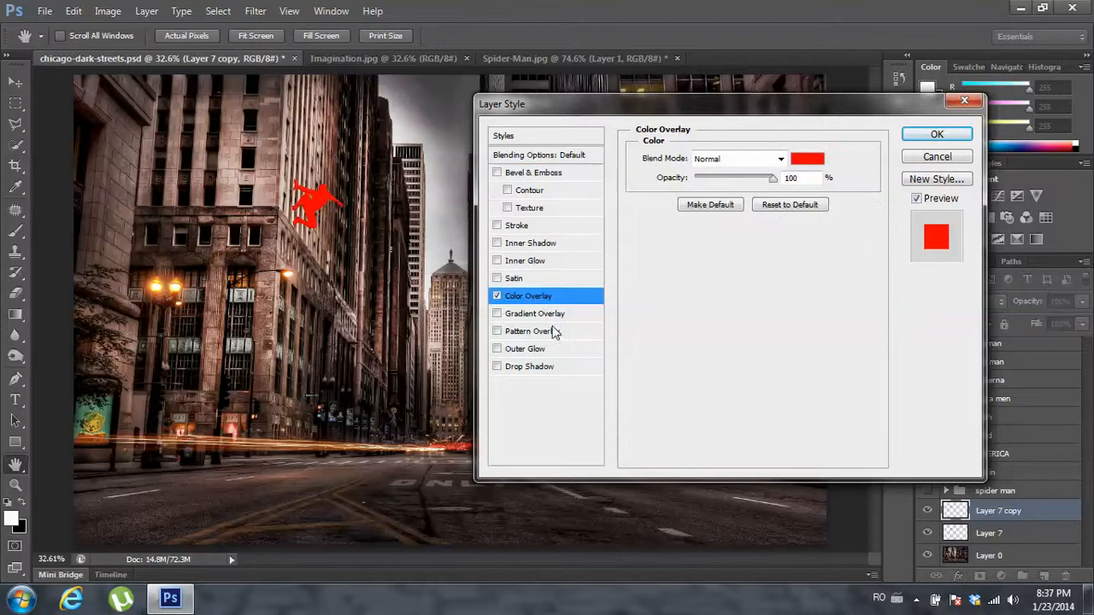
{"action": "left_click", "coordinate": [805, 162]}
{"action": "type", "text": "000000"}
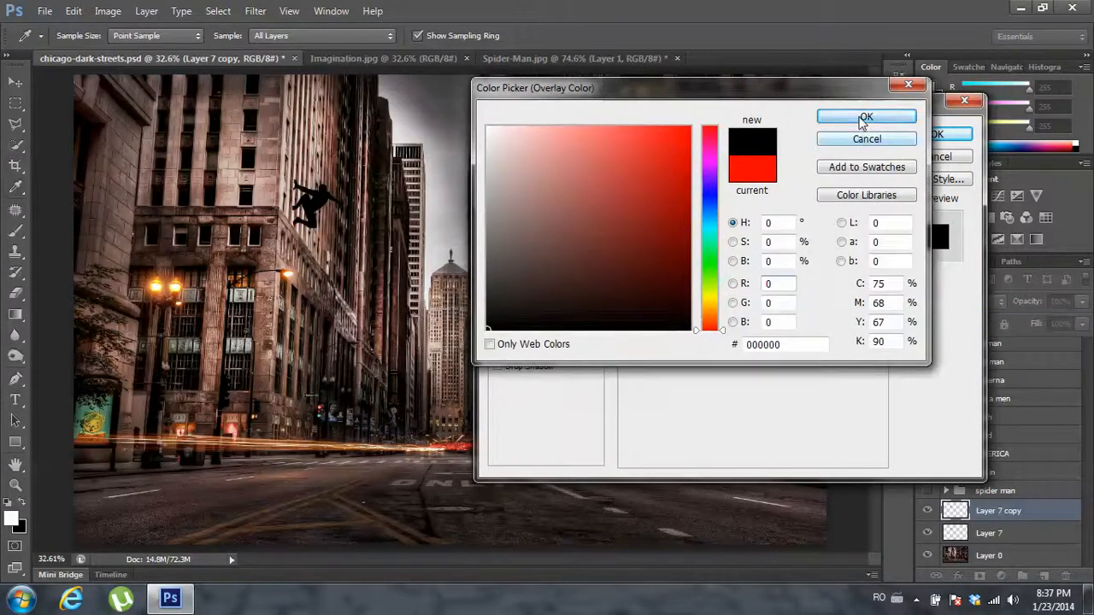
{"action": "left_click", "coordinate": [884, 122]}
{"action": "left_click", "coordinate": [925, 137]}
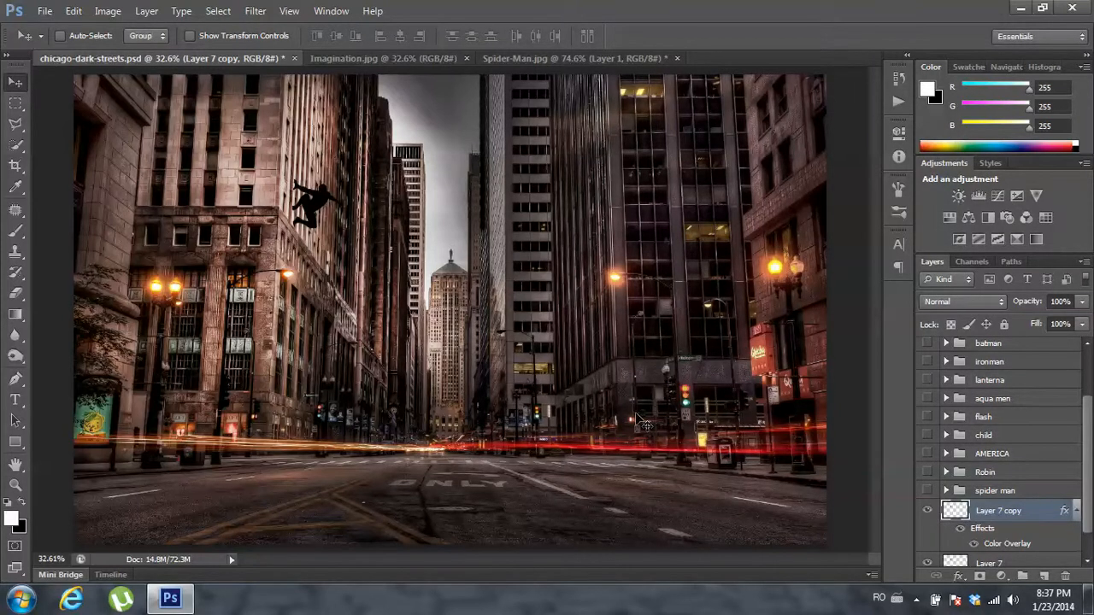
{"action": "left_click_drag", "start_coordinate": [1089, 419], "coordinate": [1090, 439]}
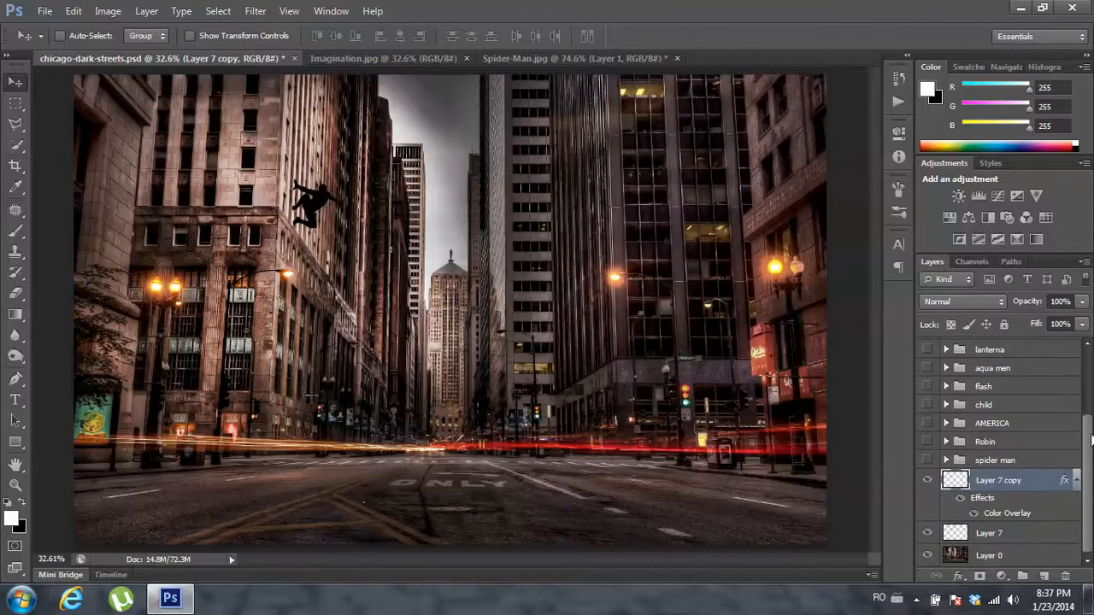
- Move the black silhouette layer, Layer 7 copy, below Layer 7 and check the stacking by toggling Layer 7's visibility
{"action": "left_click", "coordinate": [927, 480]}
{"action": "left_click", "coordinate": [927, 480]}
{"action": "left_click_drag", "start_coordinate": [957, 483], "coordinate": [958, 545]}
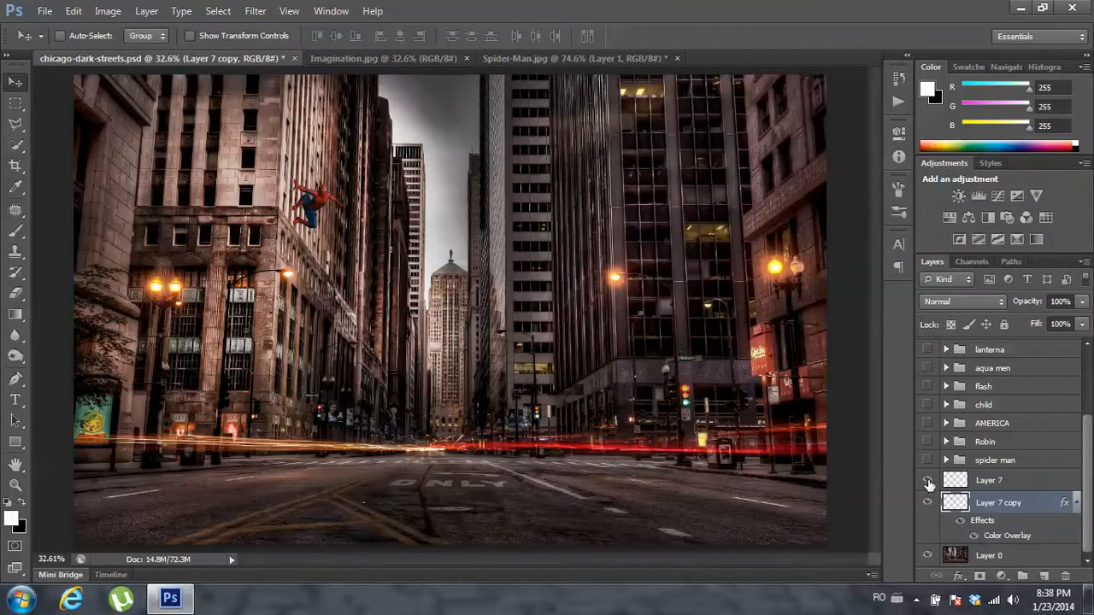
{"action": "left_click", "coordinate": [928, 482]}
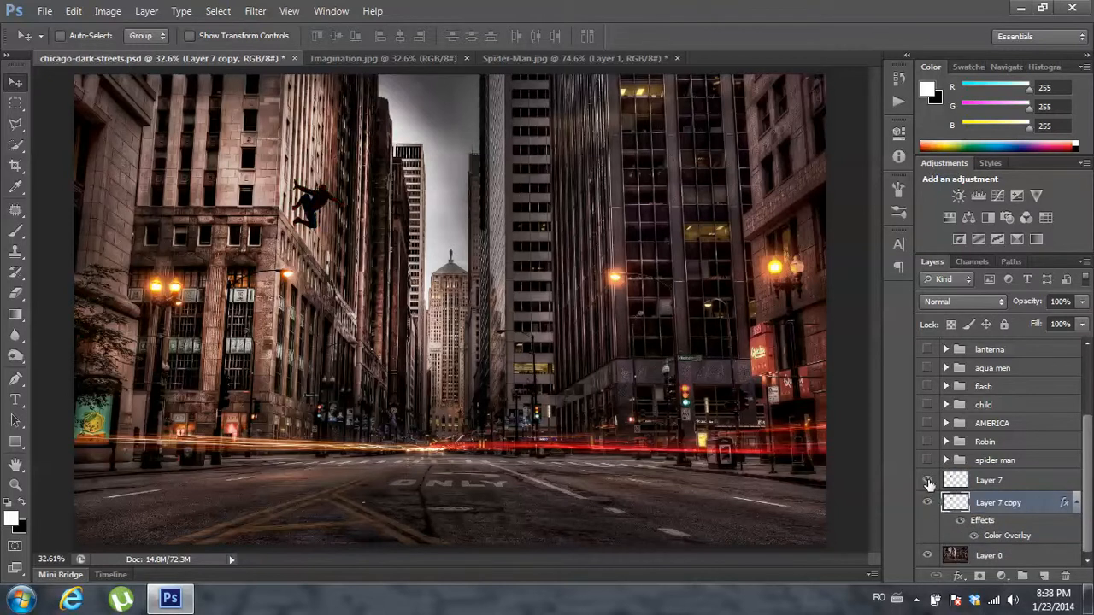
{"action": "left_click", "coordinate": [928, 483]}
{"action": "left_click", "coordinate": [928, 482]}
{"action": "left_click", "coordinate": [928, 482]}
{"action": "left_click", "coordinate": [928, 483]}
{"action": "left_click", "coordinate": [927, 483]}
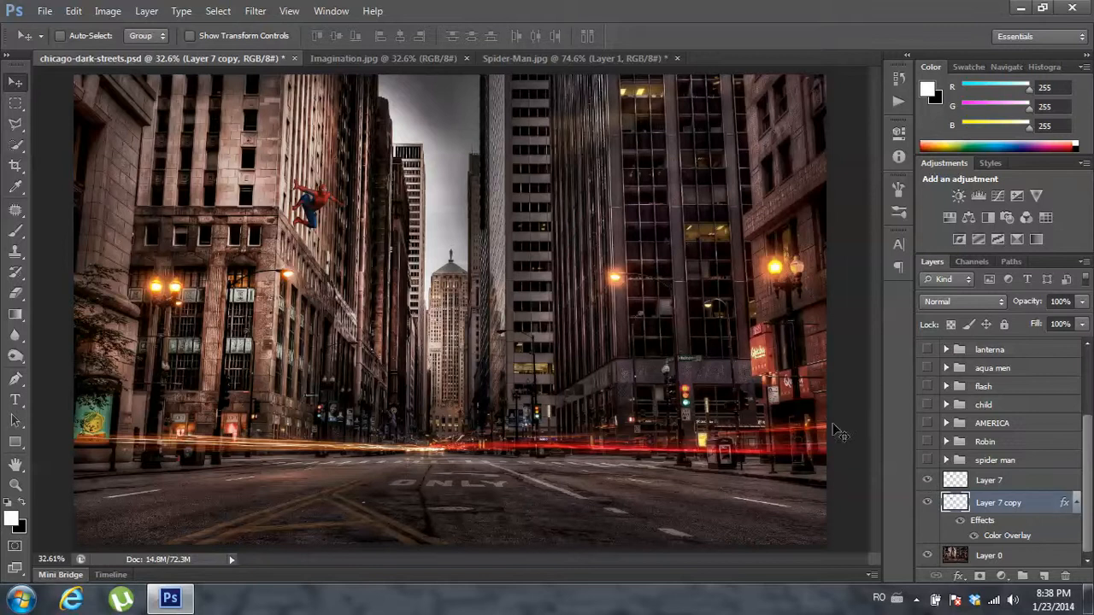
- Distort the black silhouette on Layer 7 copy with Free Transform, narrowing it to about 43% width behind Spider-Man's legs and arm
{"action": "scroll", "coordinate": [275, 241], "scroll_direction": "up", "scroll_amount": 2}
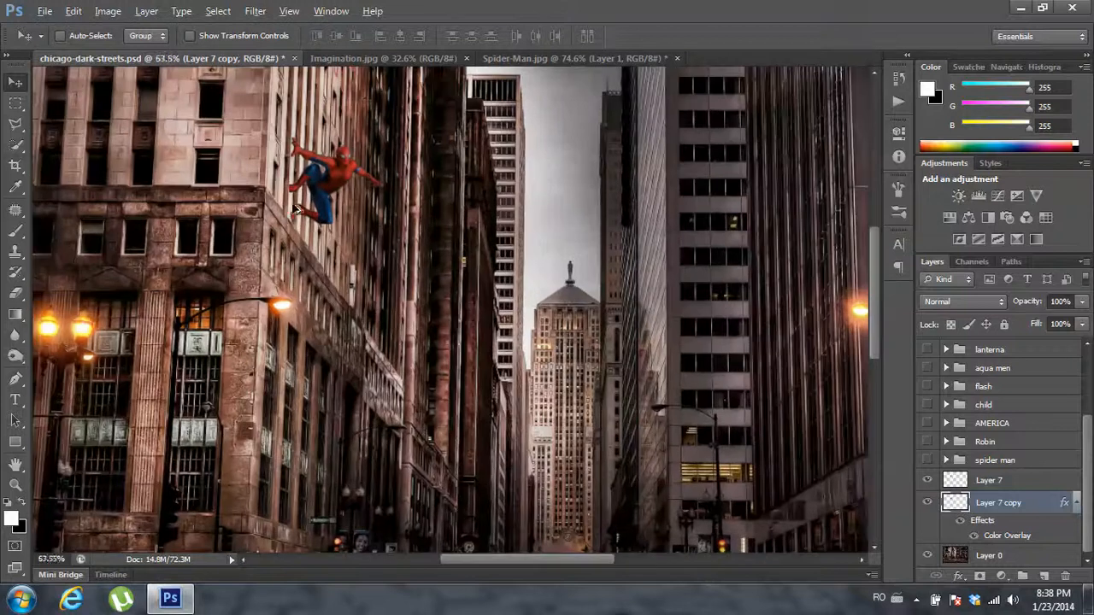
{"action": "scroll", "coordinate": [291, 222], "scroll_direction": "up", "scroll_amount": 2}
{"action": "left_click_drag", "start_coordinate": [351, 108], "coordinate": [365, 210]}
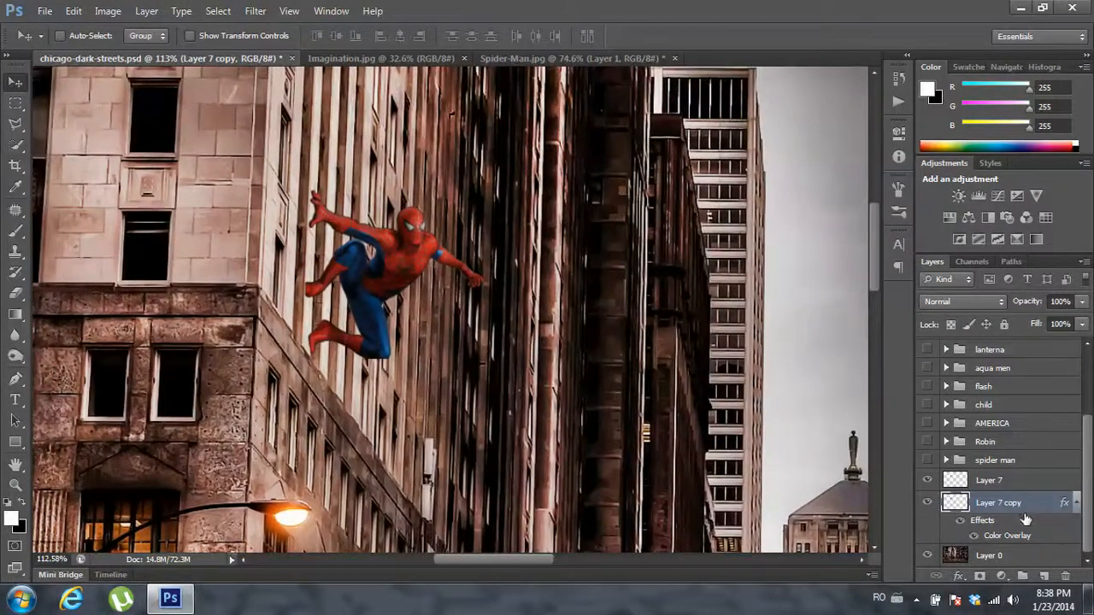
{"action": "left_click", "coordinate": [927, 480]}
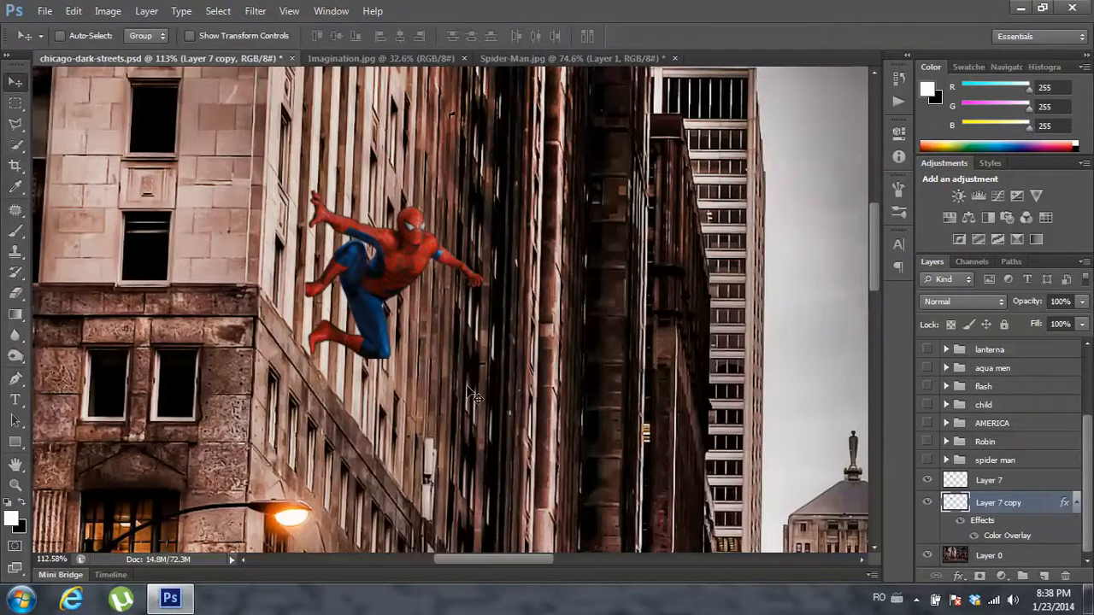
{"action": "key", "text": "ctrl+t"}
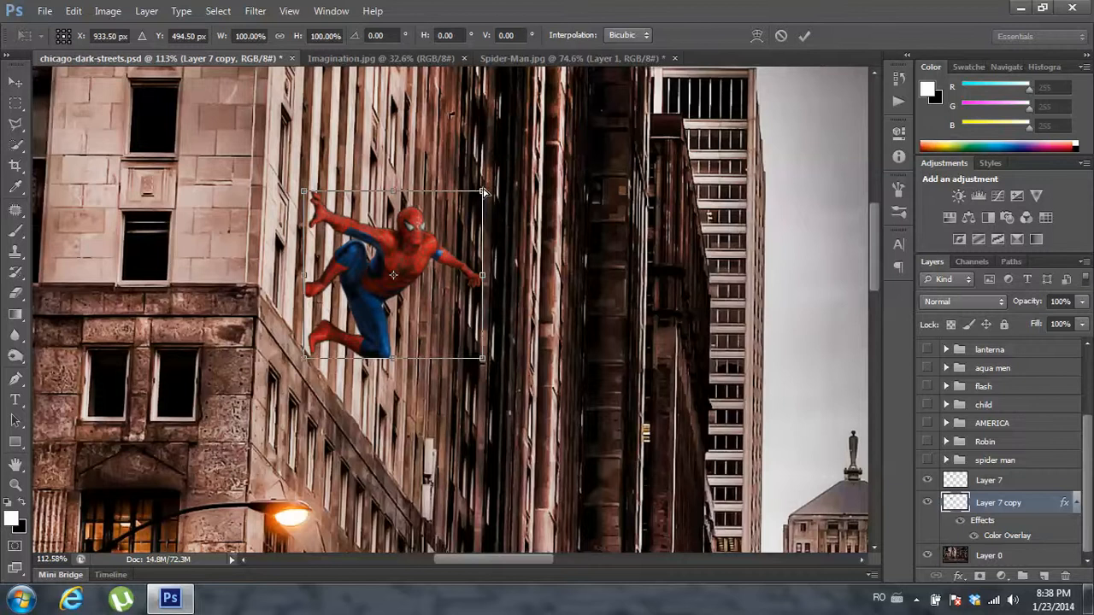
{"action": "left_click_drag", "start_coordinate": [483, 195], "coordinate": [391, 213]}
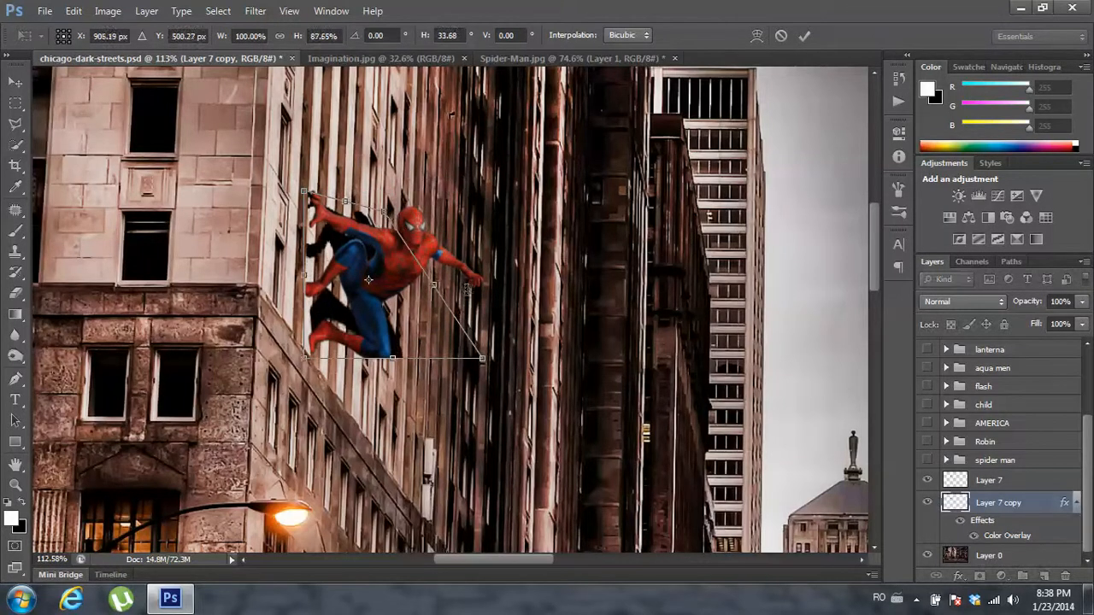
{"action": "left_click_drag", "start_coordinate": [482, 360], "coordinate": [365, 337]}
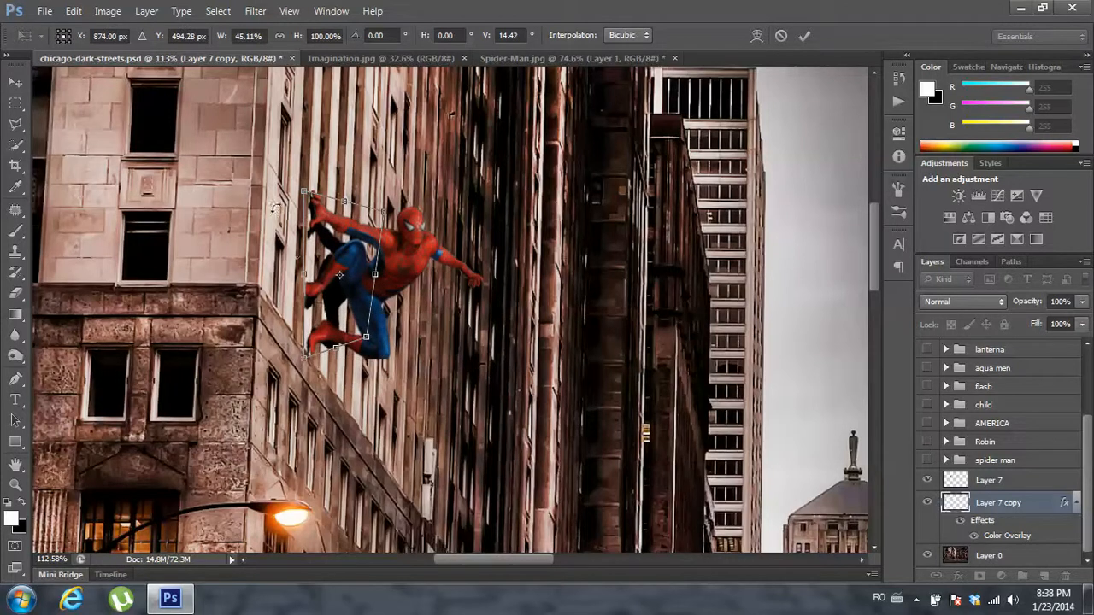
{"action": "left_click_drag", "start_coordinate": [304, 195], "coordinate": [309, 188]}
{"action": "left_click_drag", "start_coordinate": [386, 215], "coordinate": [376, 218]}
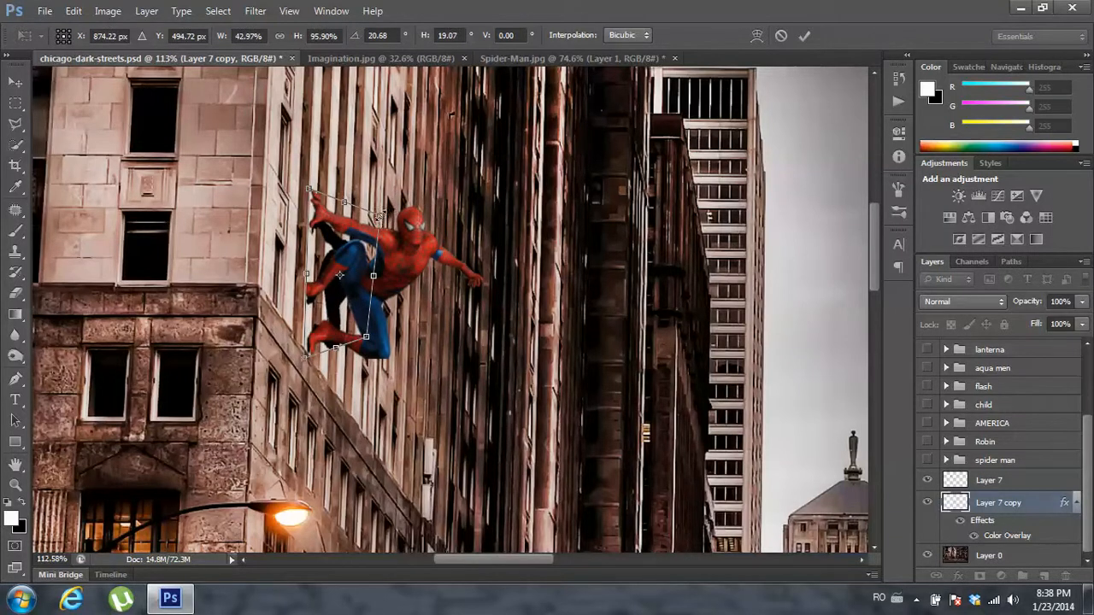
{"action": "left_click", "coordinate": [804, 36]}
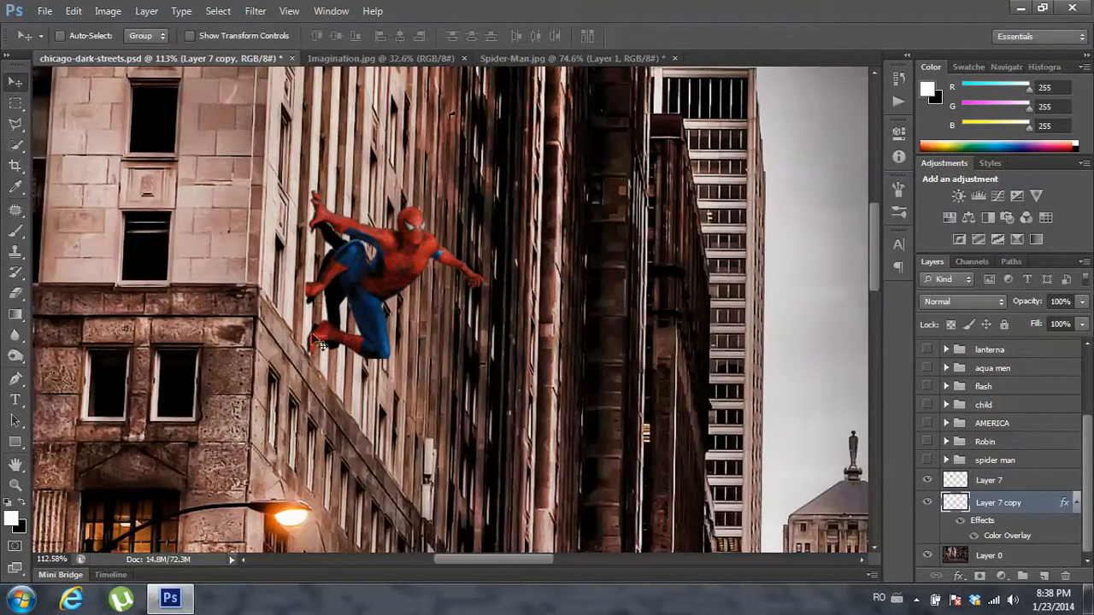
- Enlarge the silhouette to about 112% width and 113% height and shift it slightly toward Spider-Man's body
{"action": "scroll", "coordinate": [310, 304], "scroll_direction": "up", "scroll_amount": 3}
{"action": "scroll", "coordinate": [310, 304], "scroll_direction": "up", "scroll_amount": 2}
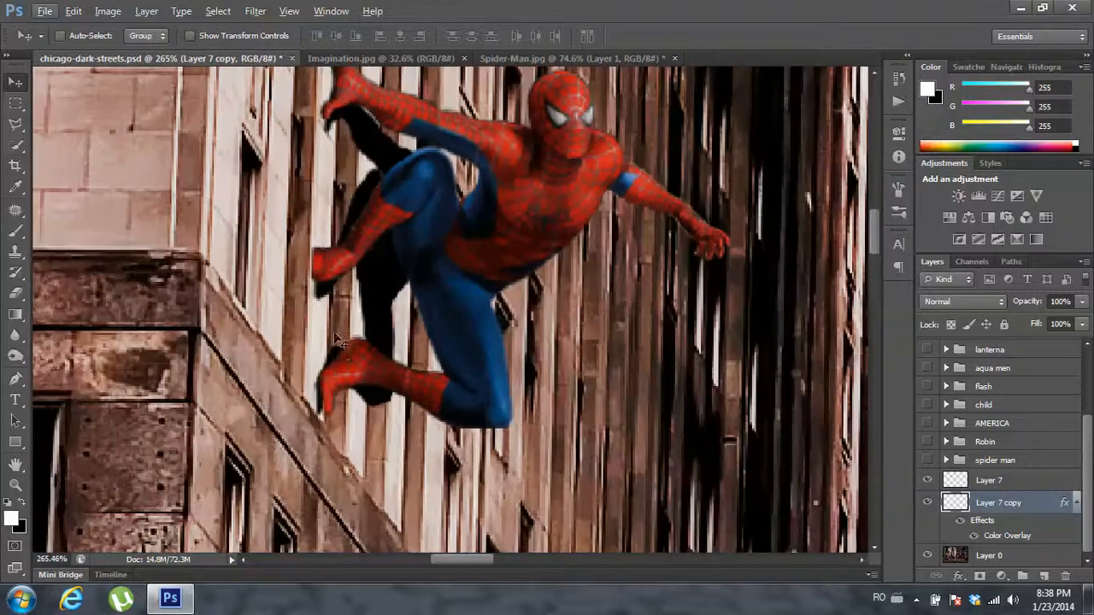
{"action": "scroll", "coordinate": [340, 343], "scroll_direction": "down", "scroll_amount": 3}
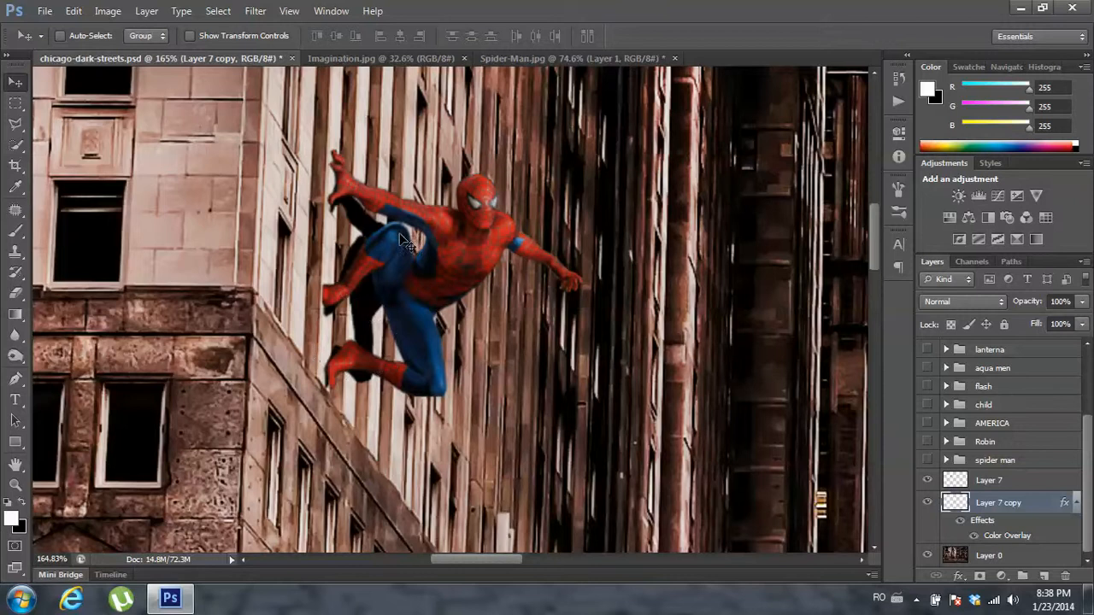
{"action": "key", "text": "ctrl+t"}
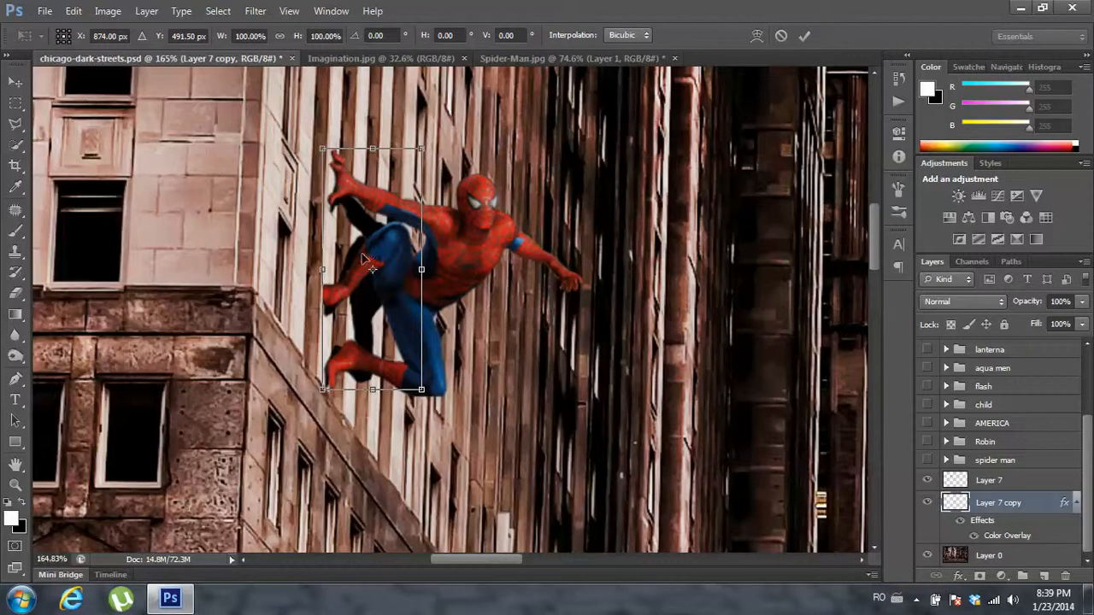
{"action": "left_click_drag", "start_coordinate": [425, 147], "coordinate": [430, 130]}
{"action": "left_click_drag", "start_coordinate": [386, 212], "coordinate": [391, 215]}
{"action": "left_click_drag", "start_coordinate": [318, 134], "coordinate": [323, 139]}
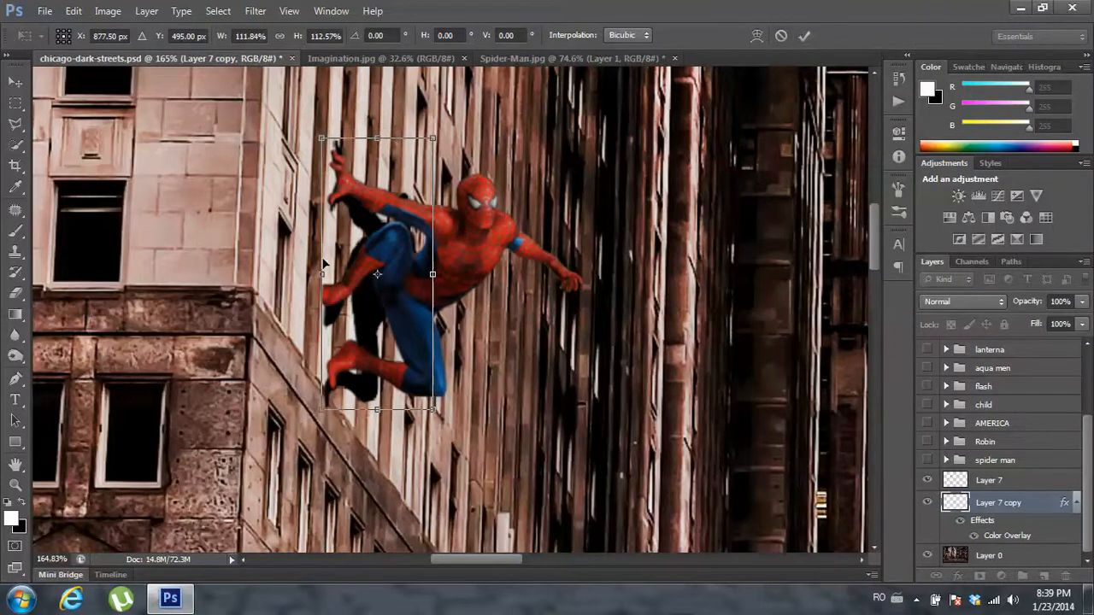
{"action": "left_click_drag", "start_coordinate": [374, 268], "coordinate": [381, 267]}
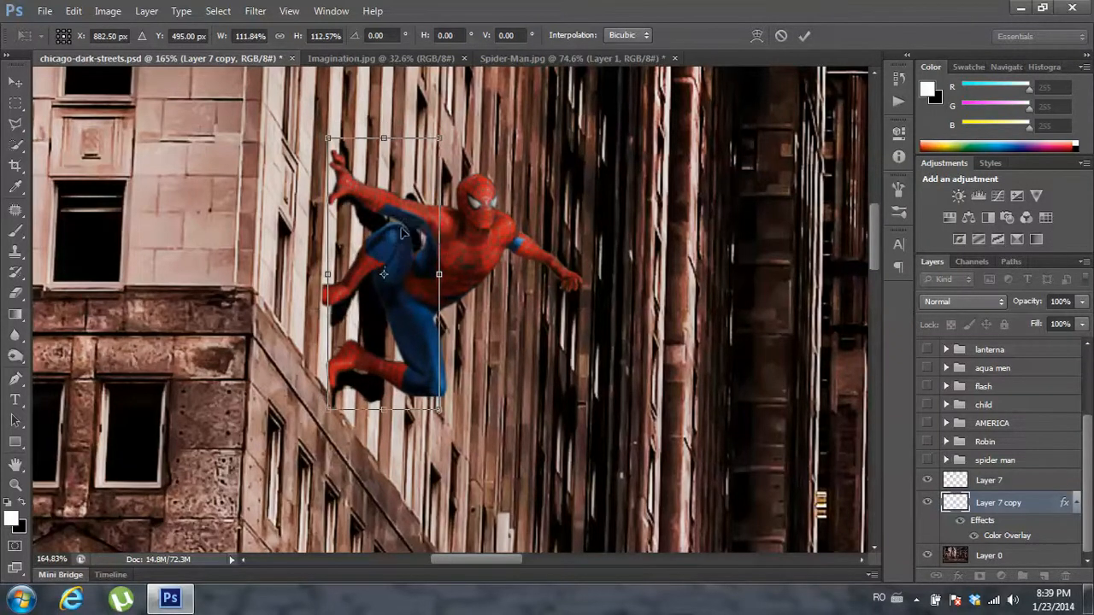
- Warp the silhouette's outer edge and lower corner to follow Spider-Man's limbs as a wall shadow, and apply the transformation
{"action": "right_click", "coordinate": [398, 227]}
{"action": "left_click", "coordinate": [448, 351]}
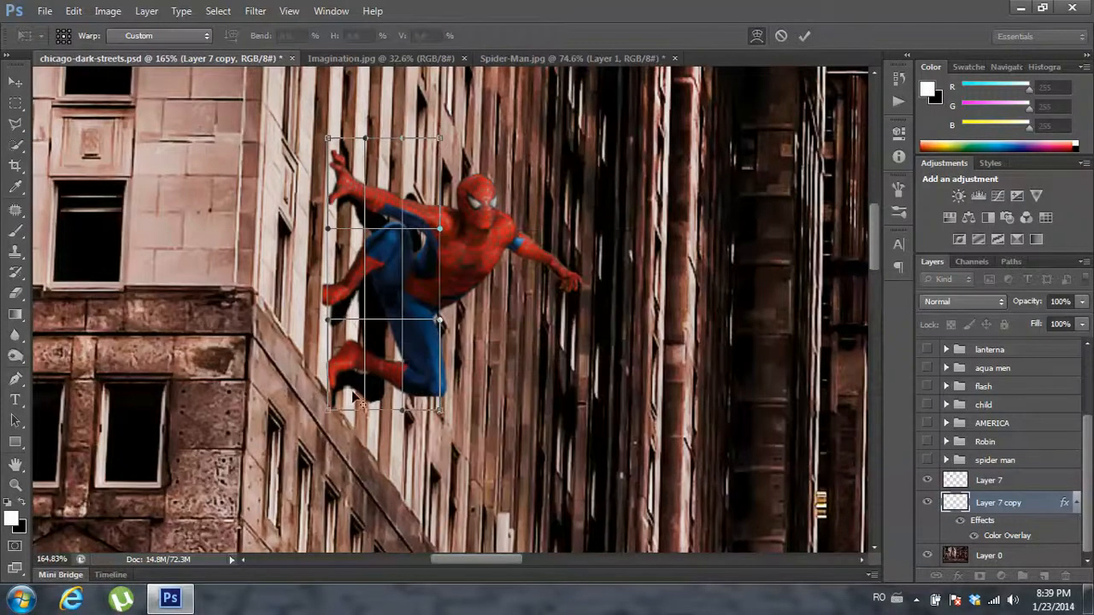
{"action": "scroll", "coordinate": [355, 400], "scroll_direction": "up", "scroll_amount": 2}
{"action": "left_click_drag", "start_coordinate": [331, 309], "coordinate": [316, 254]}
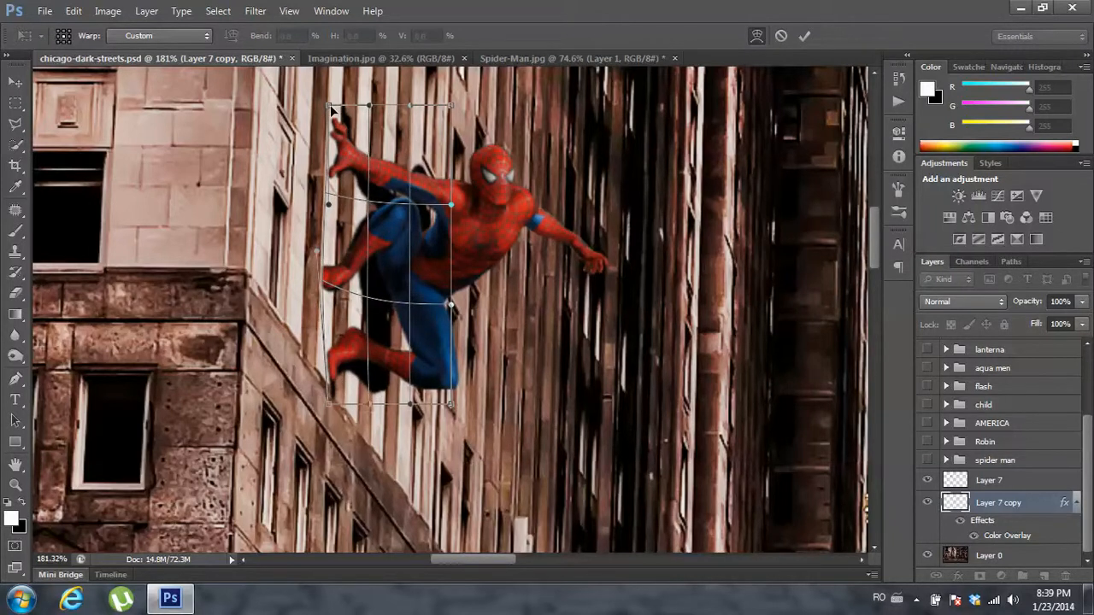
{"action": "left_click_drag", "start_coordinate": [328, 112], "coordinate": [313, 129]}
{"action": "left_click_drag", "start_coordinate": [328, 204], "coordinate": [323, 195]}
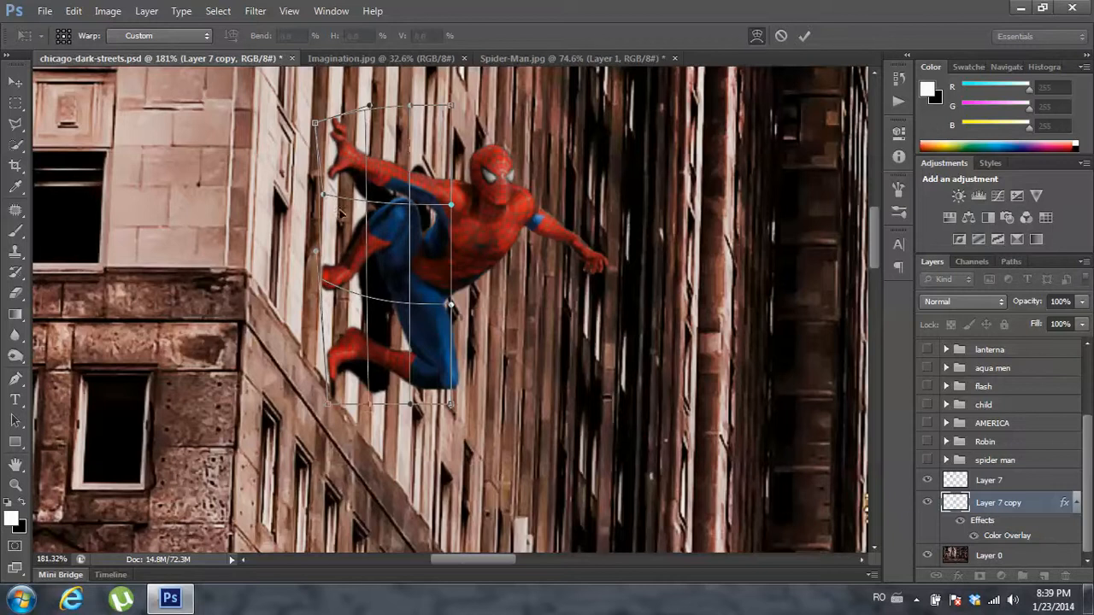
{"action": "left_click_drag", "start_coordinate": [405, 404], "coordinate": [331, 379]}
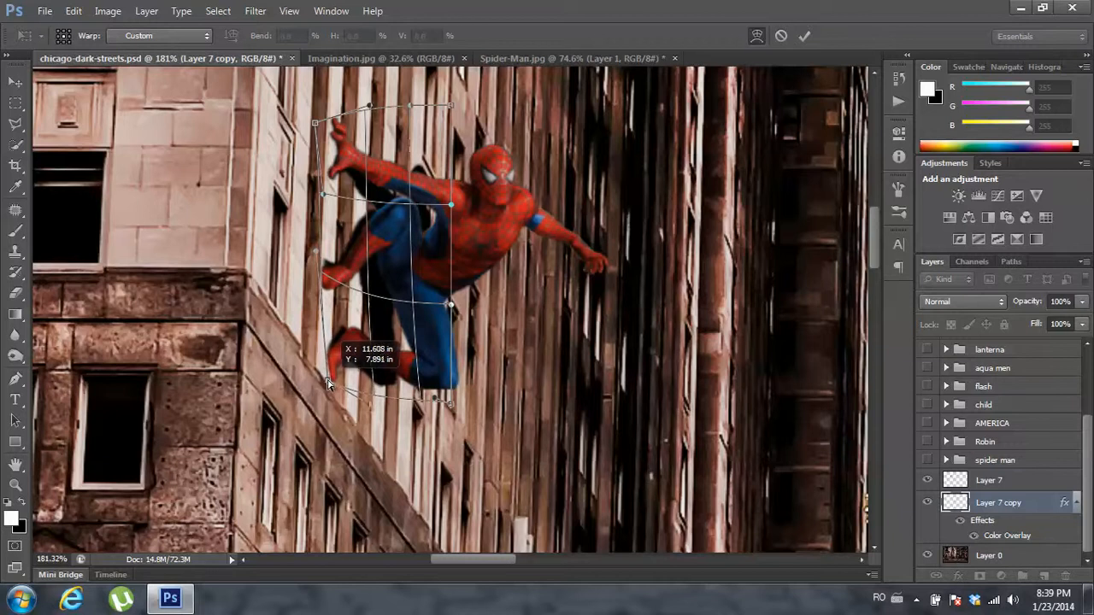
{"action": "left_click", "coordinate": [804, 36]}
{"action": "key", "text": "ctrl+0"}
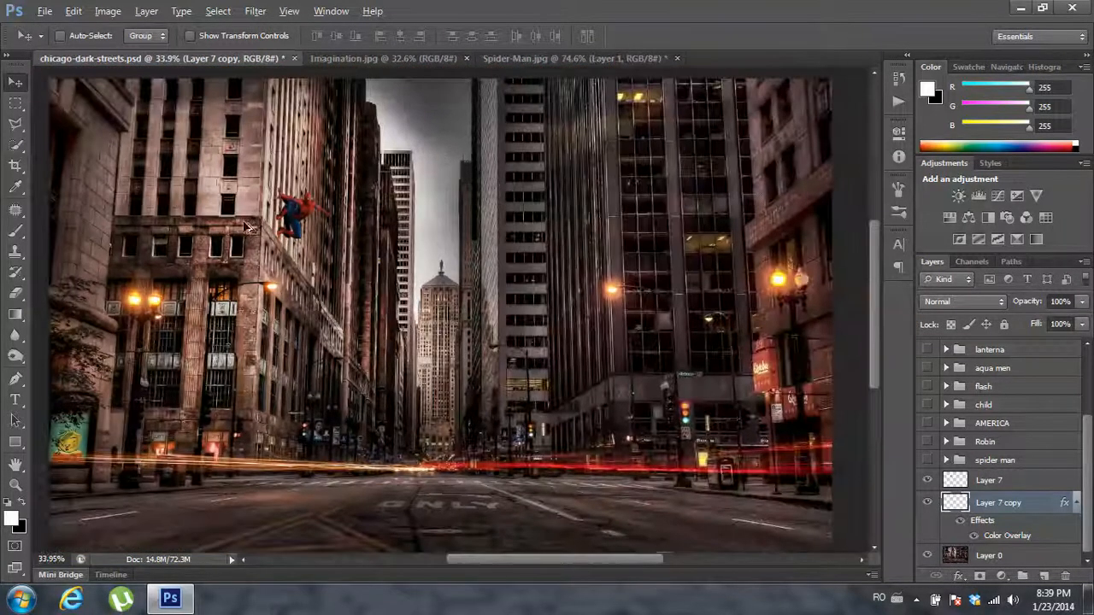
- Add a layer mask to the shadow layer, Layer 7 copy
{"action": "key", "text": "alt"}
{"action": "key", "text": "alt"}
{"action": "scroll", "coordinate": [272, 217], "scroll_direction": "up", "scroll_amount": 4}
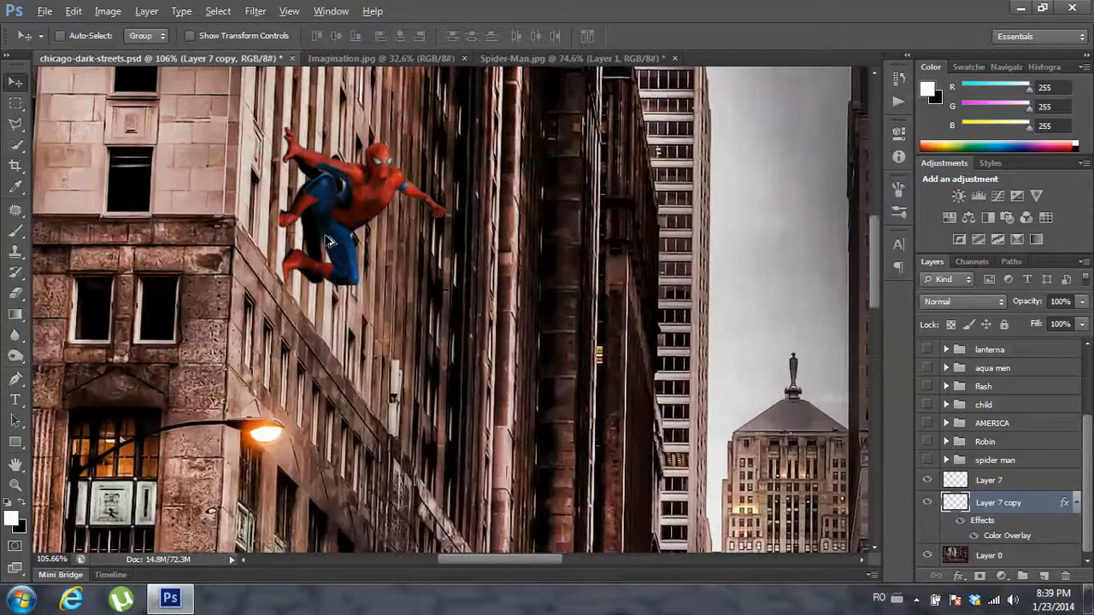
{"action": "key", "text": "alt"}
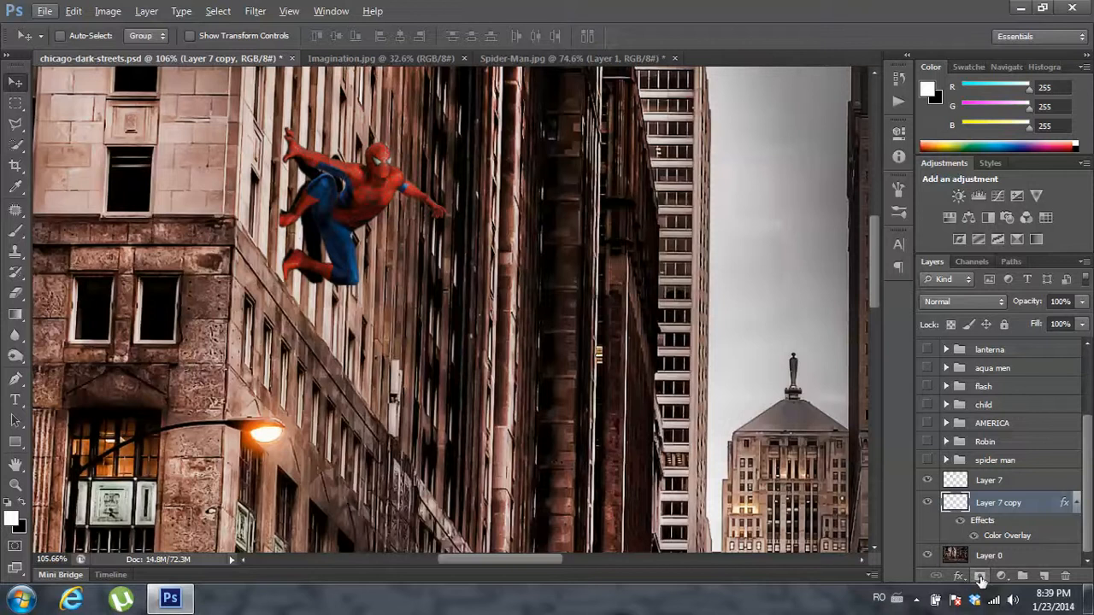
{"action": "left_click", "coordinate": [980, 578]}
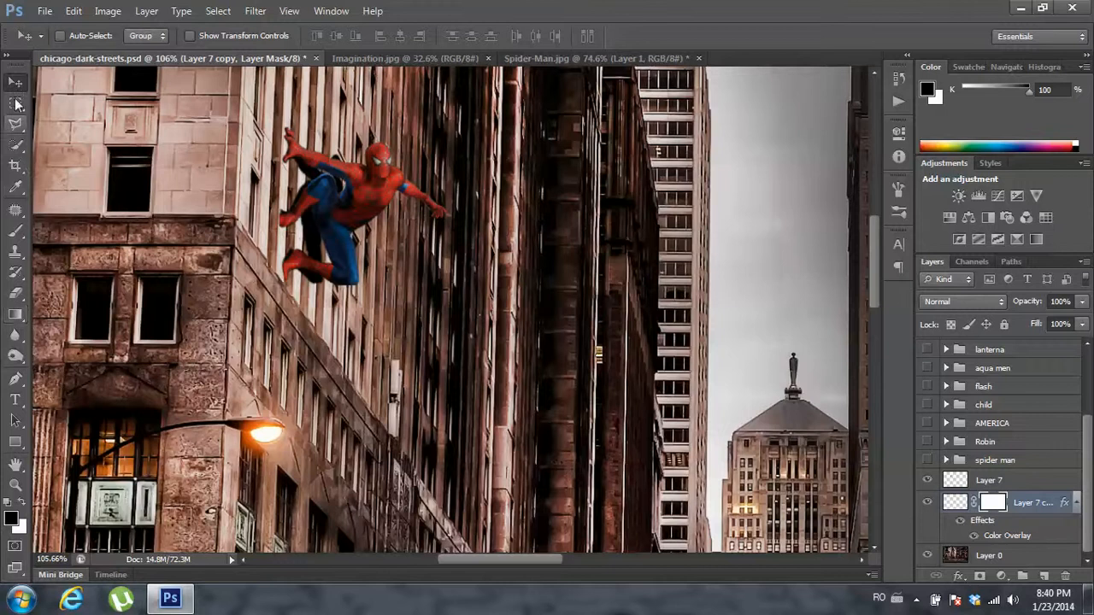
- Try to fade the shadow by applying black-to-transparent linear gradients at 42% opacity on its layer mask
{"action": "left_click", "coordinate": [15, 314]}
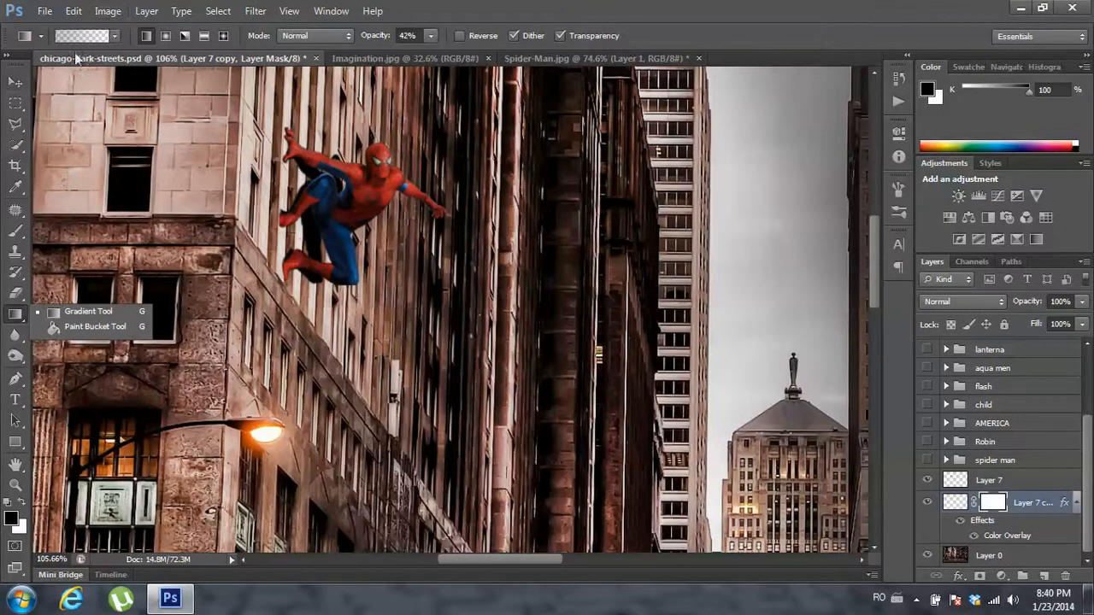
{"action": "left_click", "coordinate": [112, 38]}
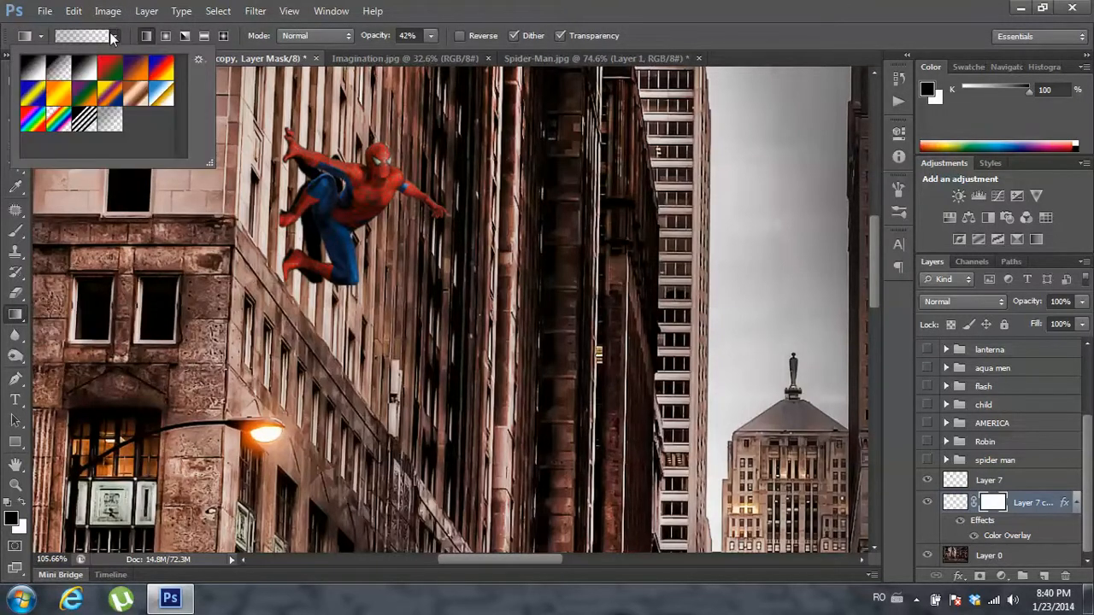
{"action": "double_click", "coordinate": [57, 68]}
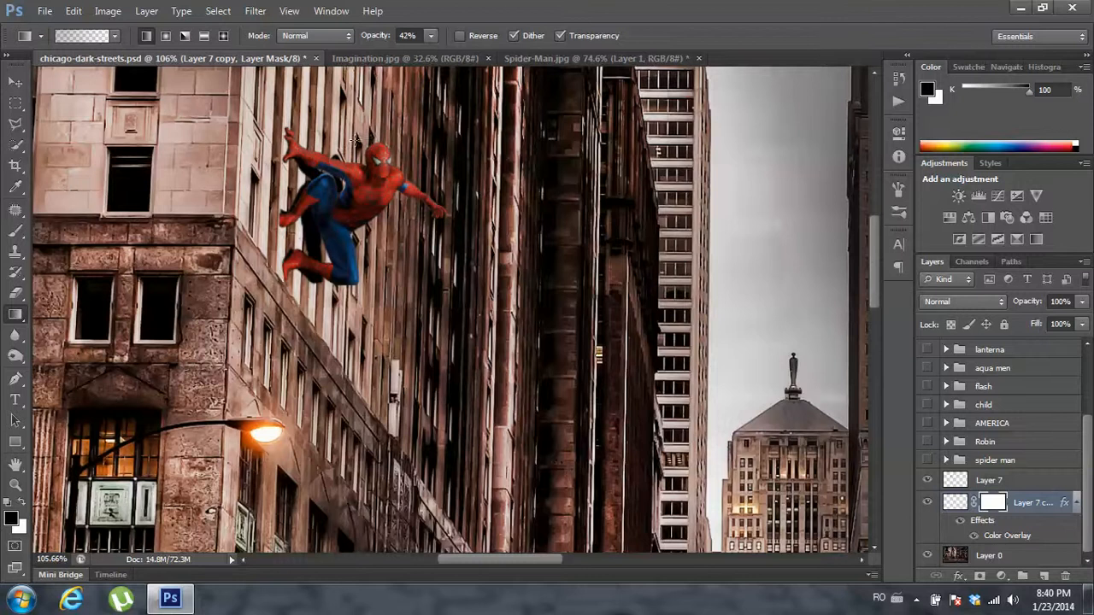
{"action": "left_click_drag", "start_coordinate": [342, 159], "coordinate": [293, 237]}
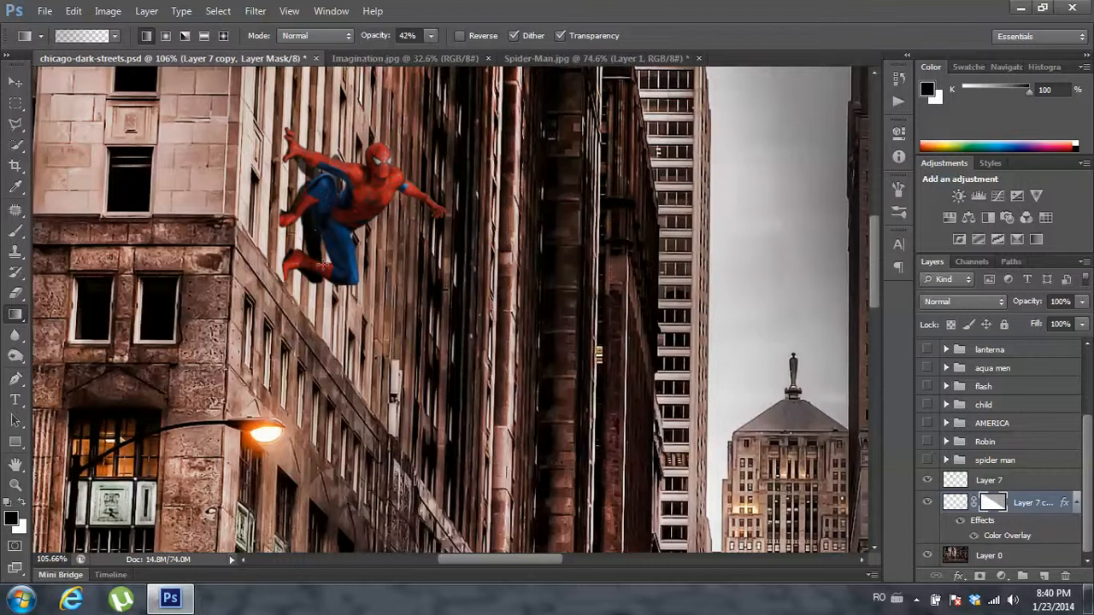
{"action": "left_click_drag", "start_coordinate": [349, 289], "coordinate": [329, 164]}
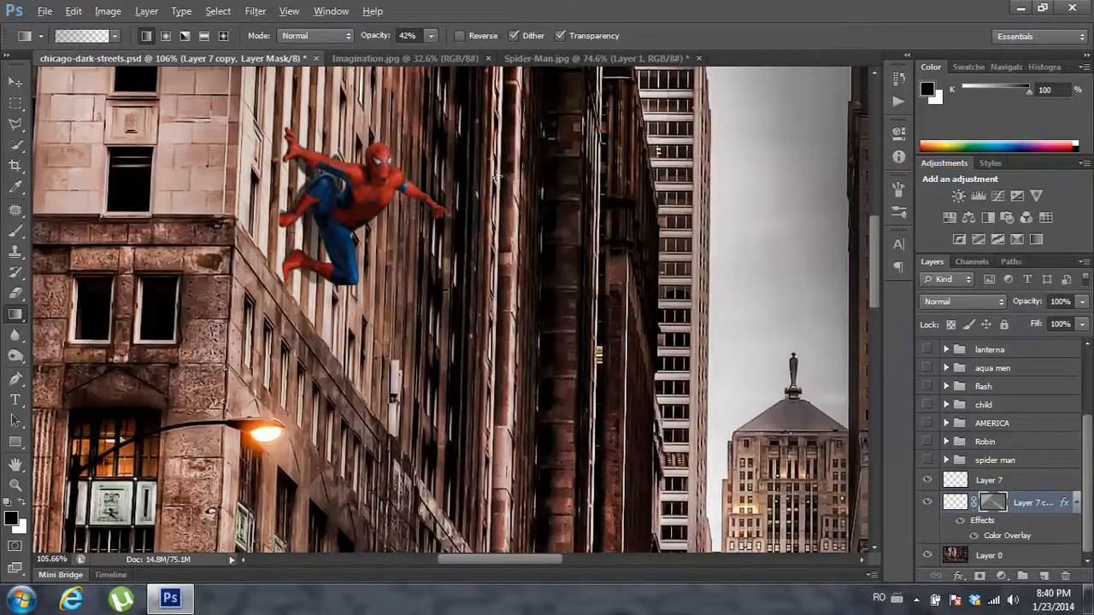
{"action": "scroll", "coordinate": [497, 177], "scroll_direction": "down", "scroll_amount": 5}
{"action": "scroll", "coordinate": [500, 174], "scroll_direction": "up", "scroll_amount": 2}
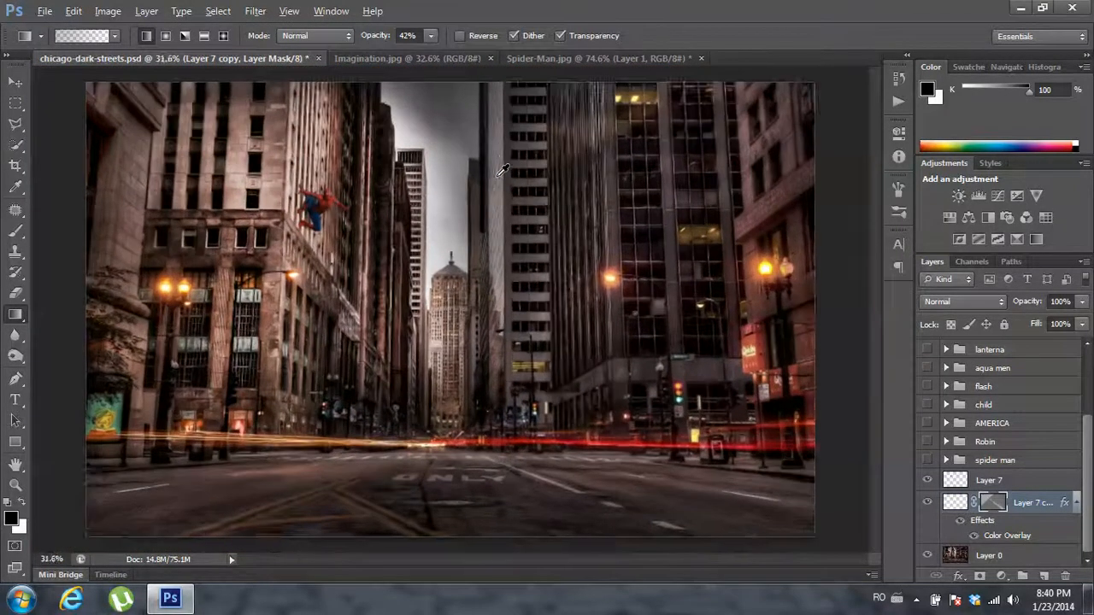
{"action": "scroll", "coordinate": [502, 171], "scroll_direction": "up", "scroll_amount": 1}
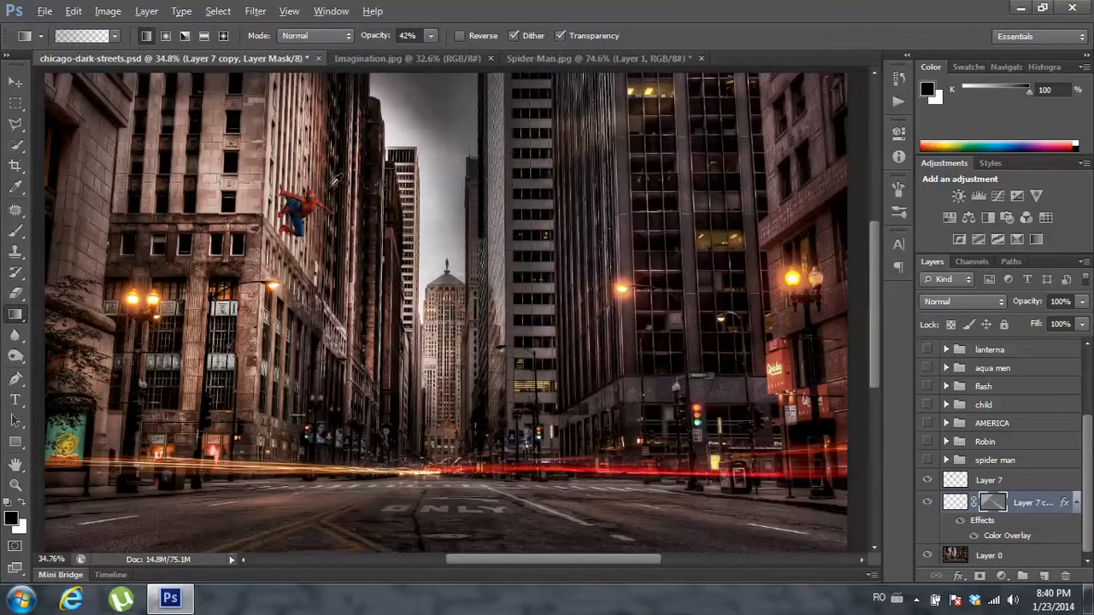
{"action": "scroll", "coordinate": [336, 178], "scroll_direction": "up", "scroll_amount": 14}
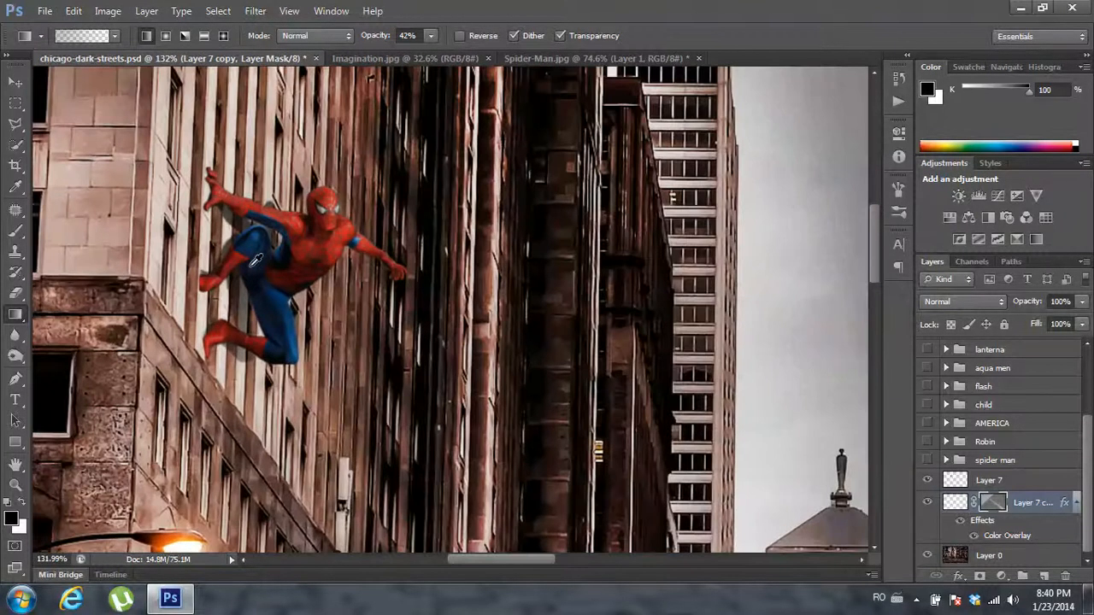
- Undo all the mask gradients by returning the history to the Add Layer Mask state
{"action": "left_click", "coordinate": [898, 77]}
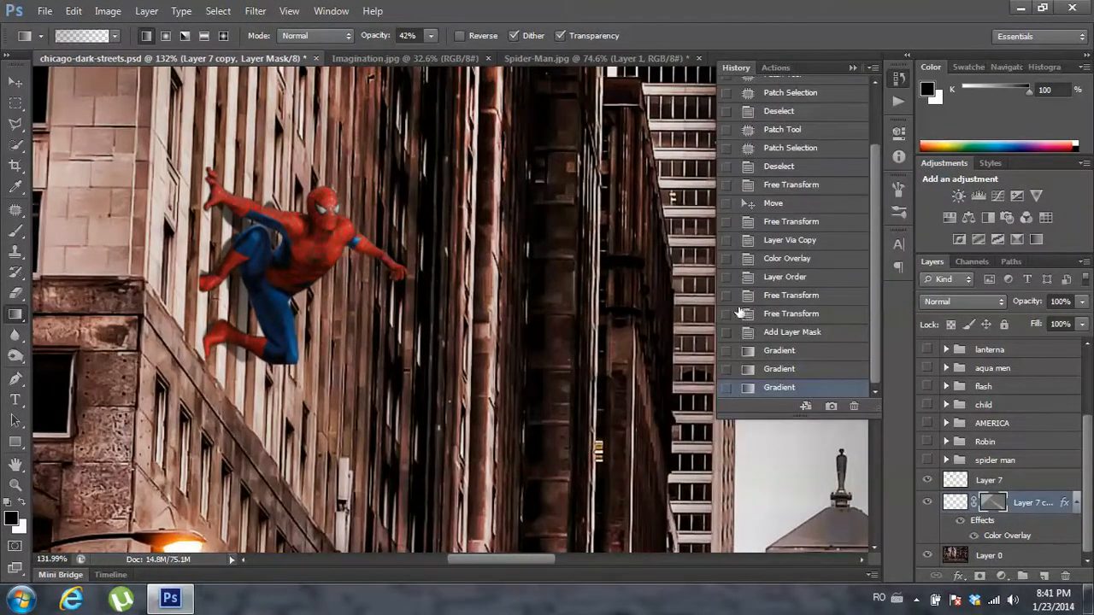
{"action": "left_click", "coordinate": [764, 352]}
{"action": "left_click", "coordinate": [767, 338]}
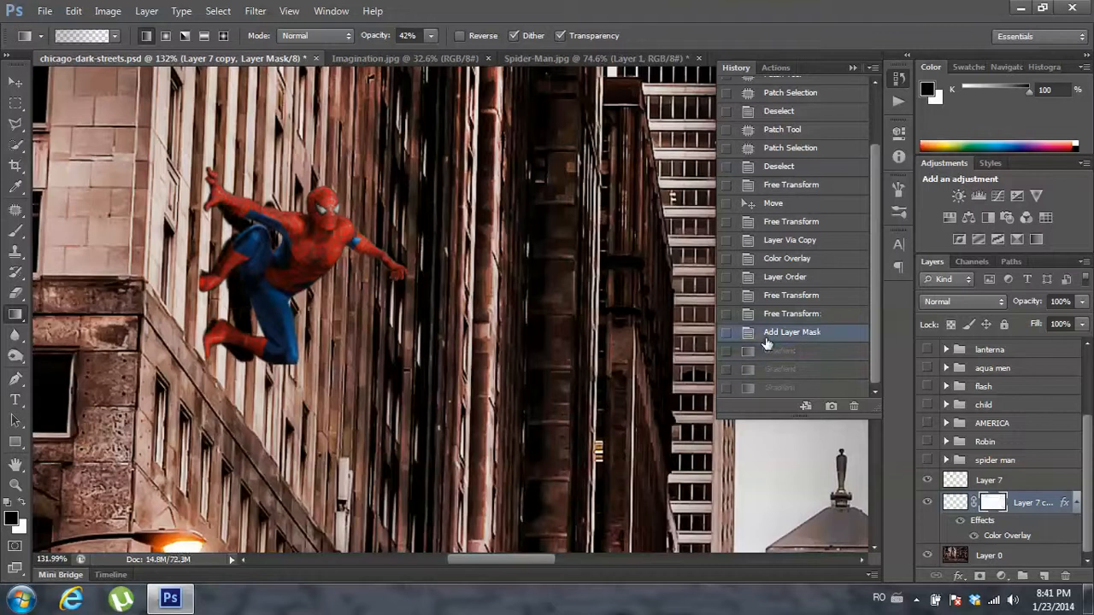
{"action": "left_click", "coordinate": [852, 68]}
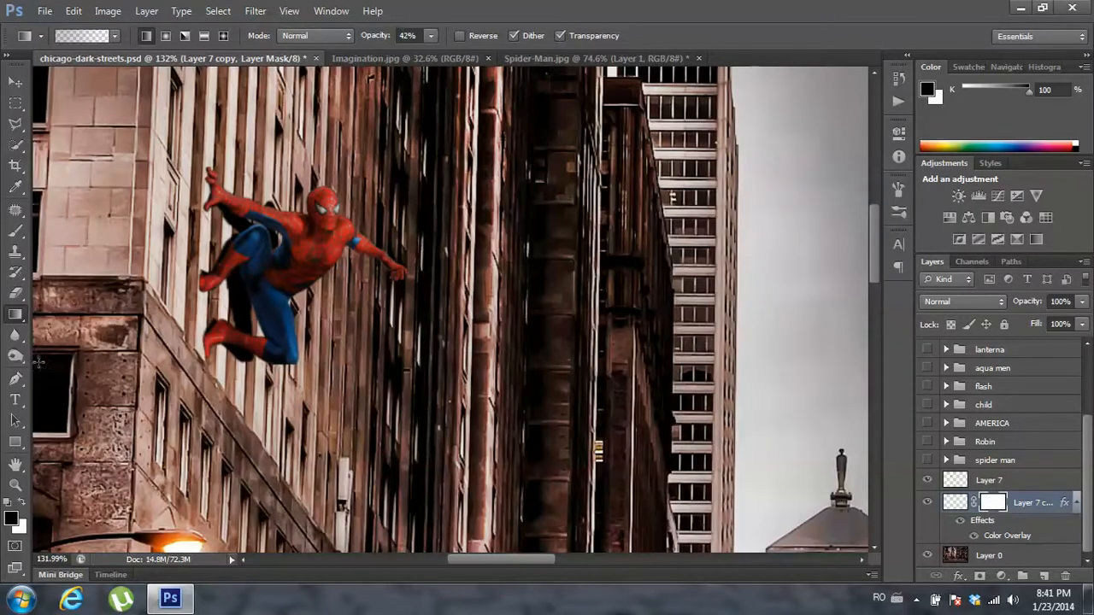
- Try to fade the shadow with a black-to-transparent gradient at 100% opacity on its layer mask
{"action": "left_click", "coordinate": [431, 35]}
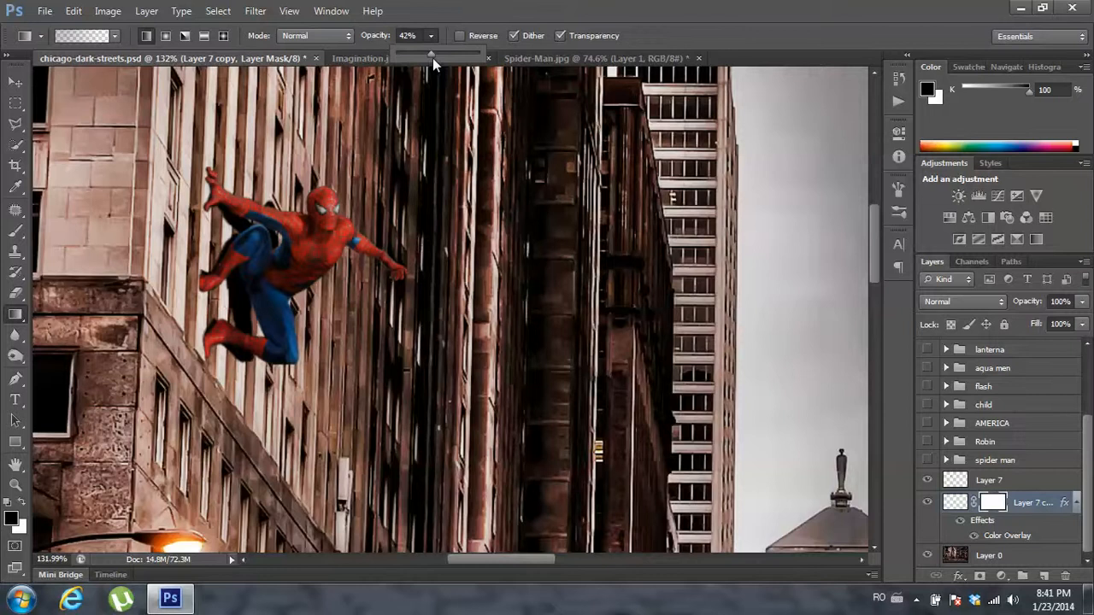
{"action": "left_click_drag", "start_coordinate": [433, 54], "coordinate": [479, 56]}
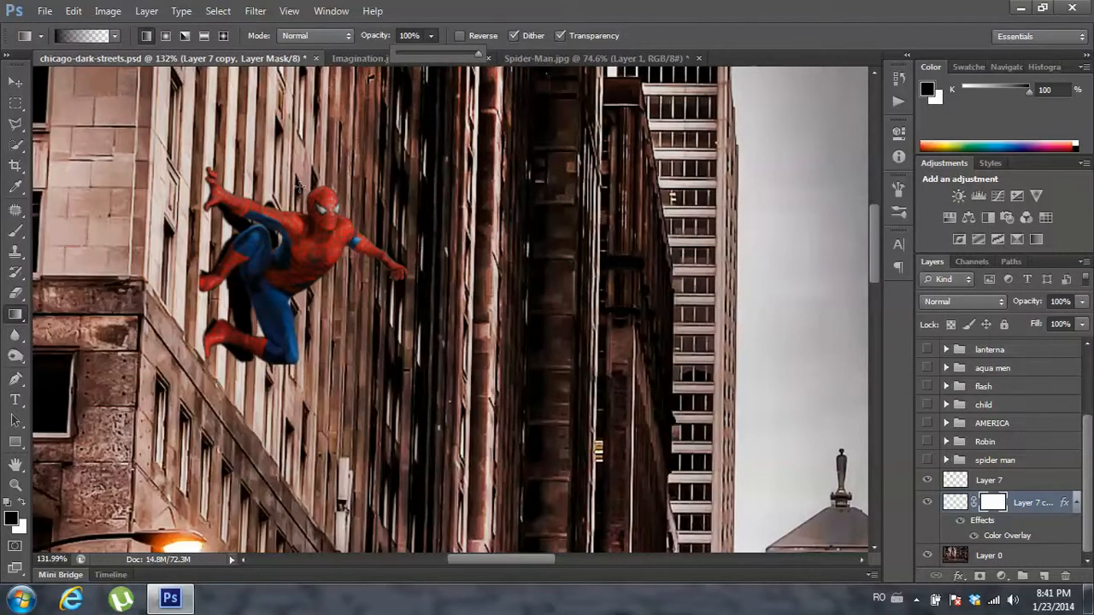
{"action": "left_click_drag", "start_coordinate": [260, 217], "coordinate": [229, 266]}
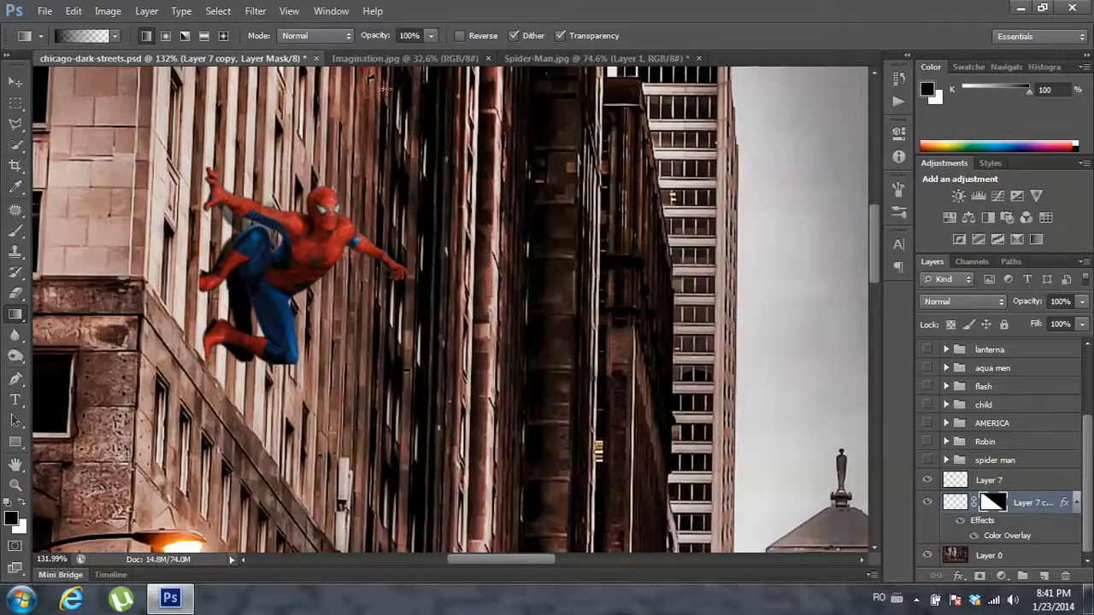
- Set the gradient opacity to 46% and undo the full-opacity gradient by returning the history to the Add Layer Mask state
{"action": "left_click", "coordinate": [428, 37]}
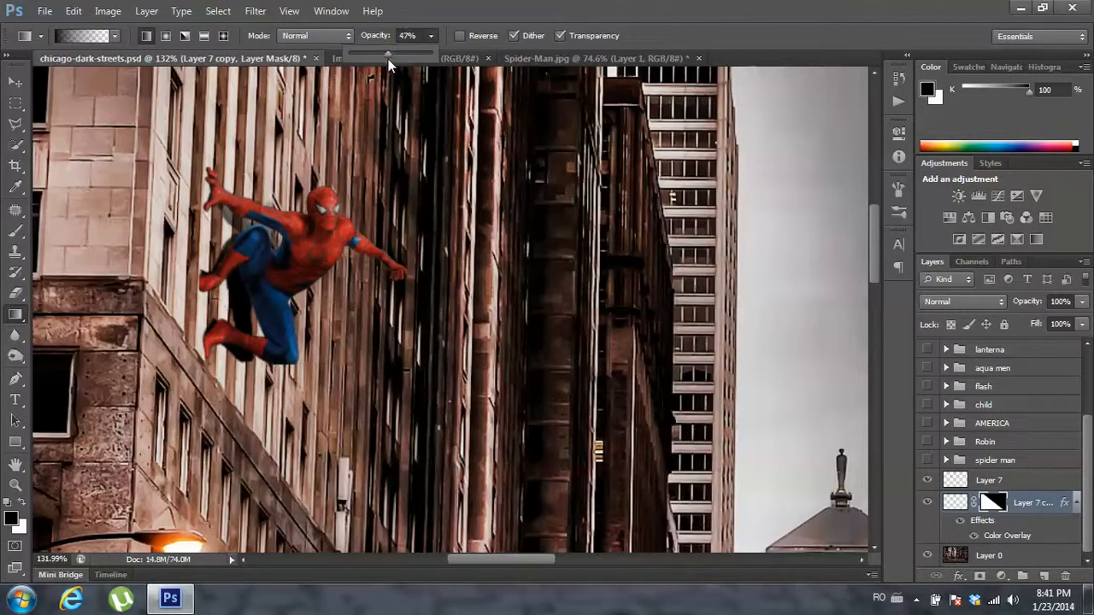
{"action": "left_click_drag", "start_coordinate": [388, 59], "coordinate": [386, 60]}
{"action": "left_click", "coordinate": [898, 77]}
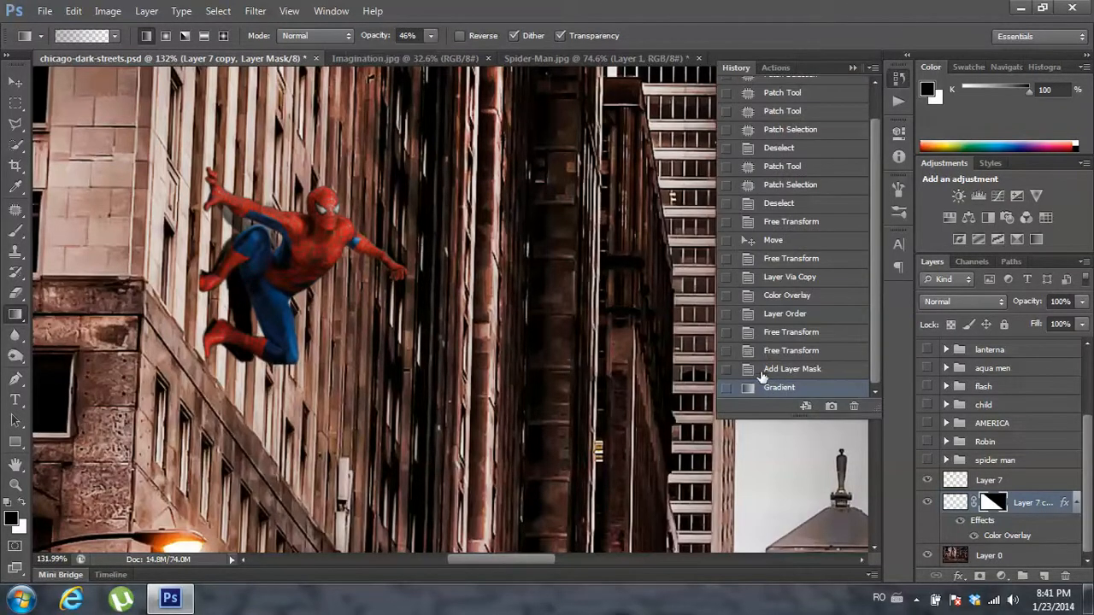
{"action": "left_click", "coordinate": [761, 377]}
{"action": "left_click", "coordinate": [898, 77]}
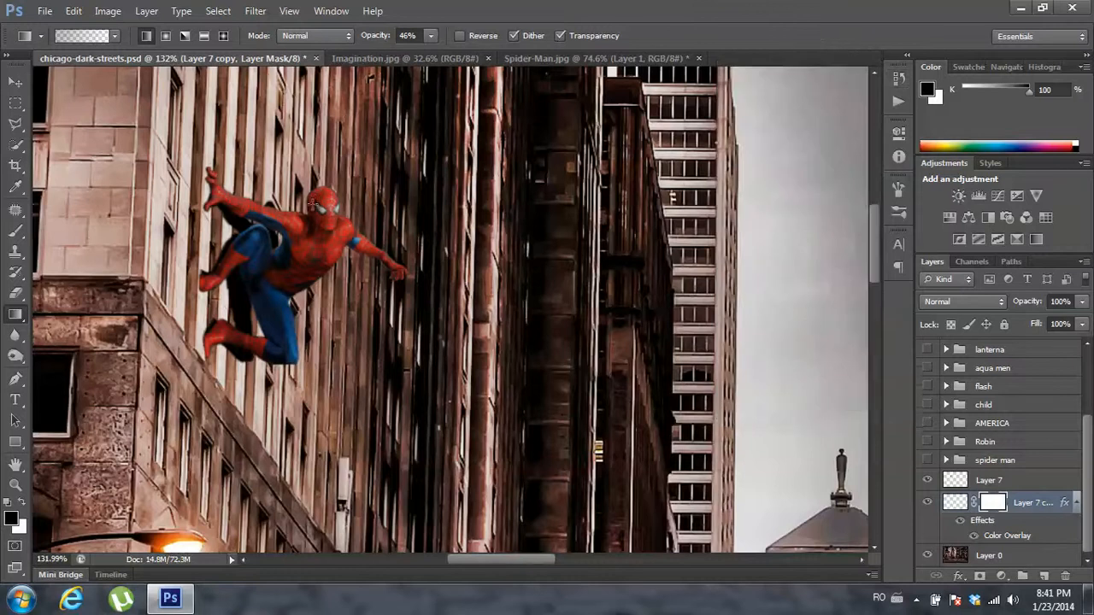
- Fade the shadow by applying black-to-transparent linear gradients at 46% opacity across its layer mask
{"action": "left_click_drag", "start_coordinate": [271, 219], "coordinate": [239, 342]}
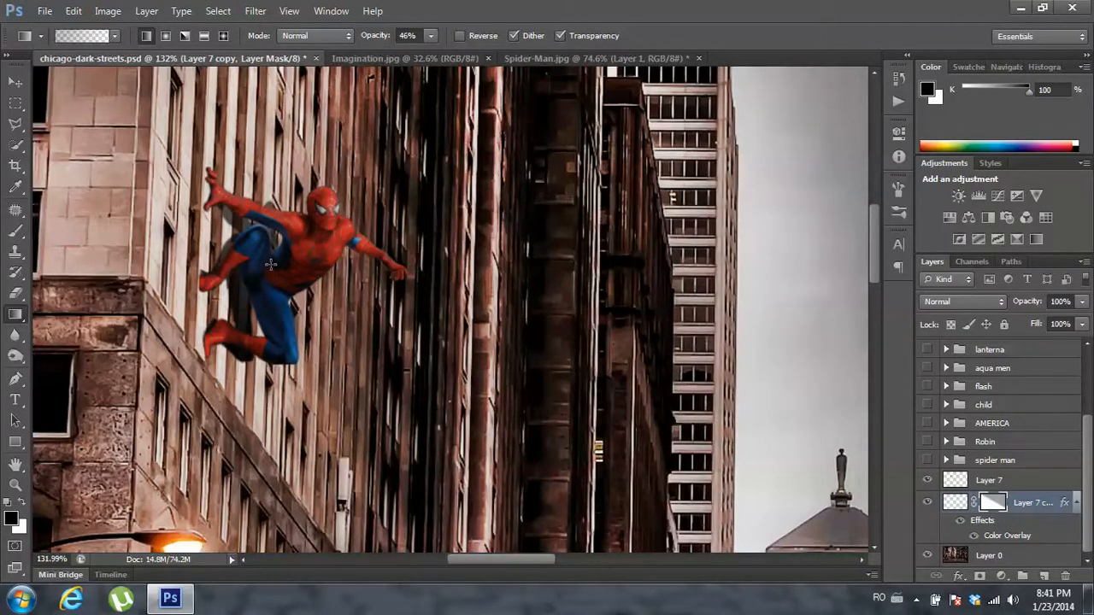
{"action": "left_click_drag", "start_coordinate": [270, 281], "coordinate": [202, 327]}
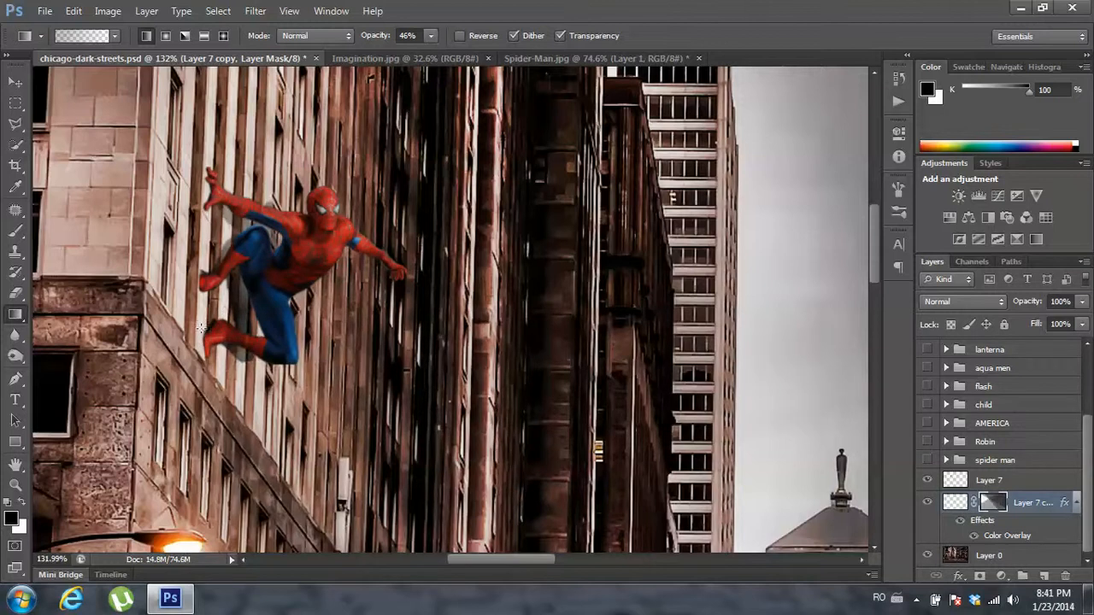
{"action": "key", "text": "ctrl+0"}
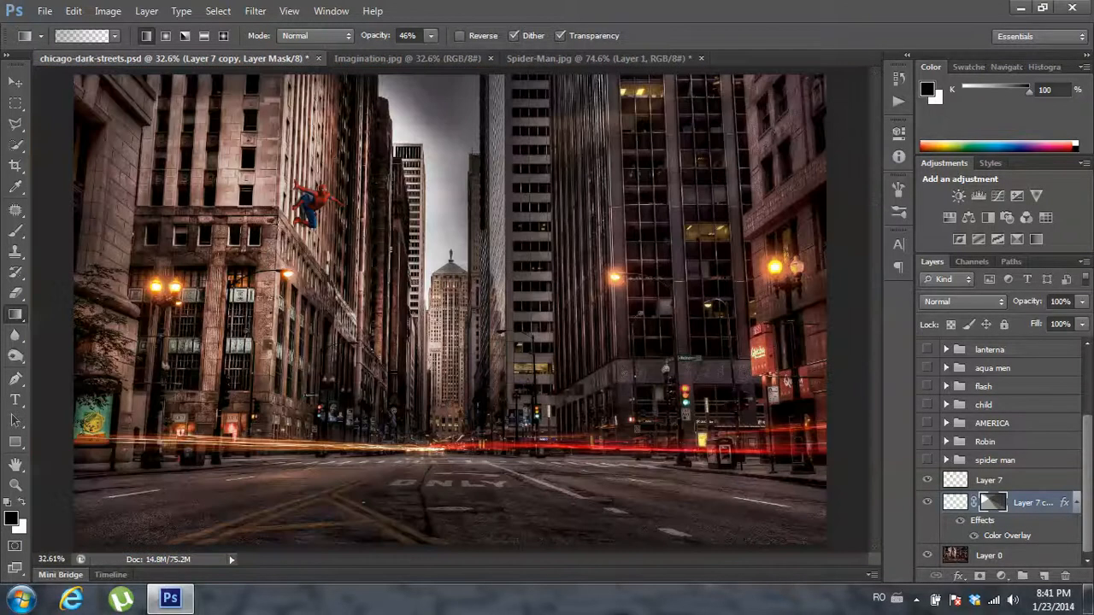
{"action": "scroll", "coordinate": [369, 195], "scroll_direction": "up", "scroll_amount": 5}
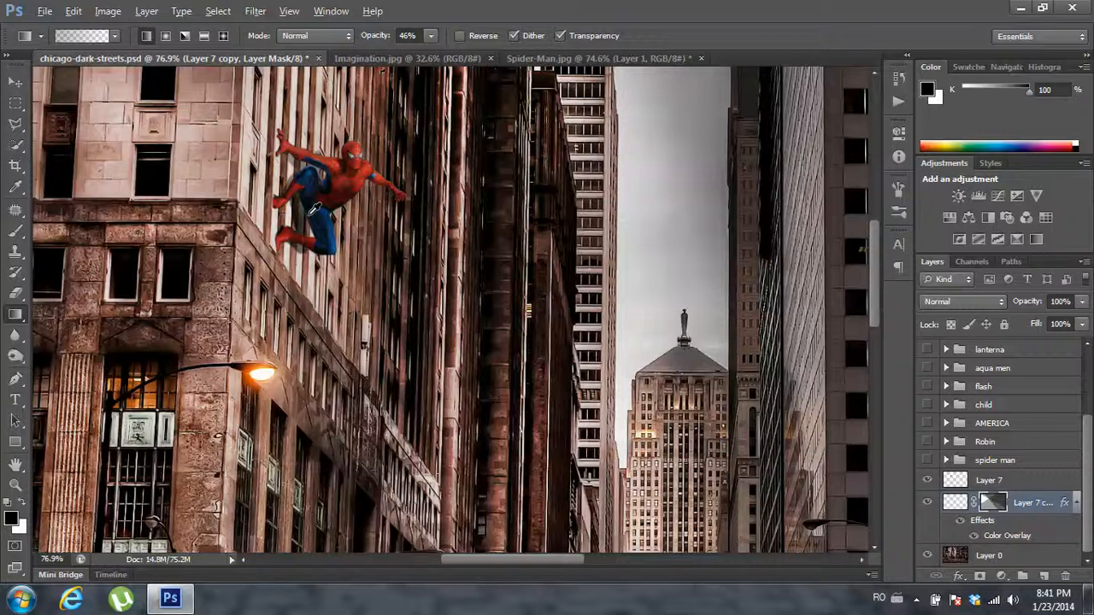
{"action": "scroll", "coordinate": [314, 207], "scroll_direction": "down", "scroll_amount": 2}
{"action": "scroll", "coordinate": [315, 208], "scroll_direction": "down", "scroll_amount": 3}
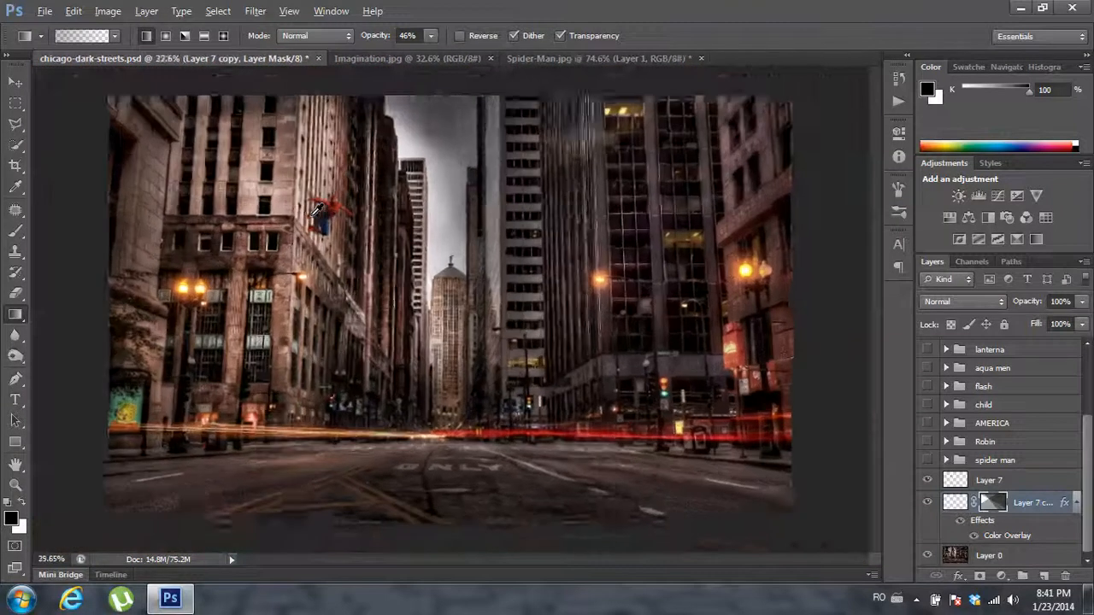
{"action": "scroll", "coordinate": [316, 209], "scroll_direction": "up", "scroll_amount": 2}
{"action": "scroll", "coordinate": [316, 209], "scroll_direction": "down", "scroll_amount": 1}
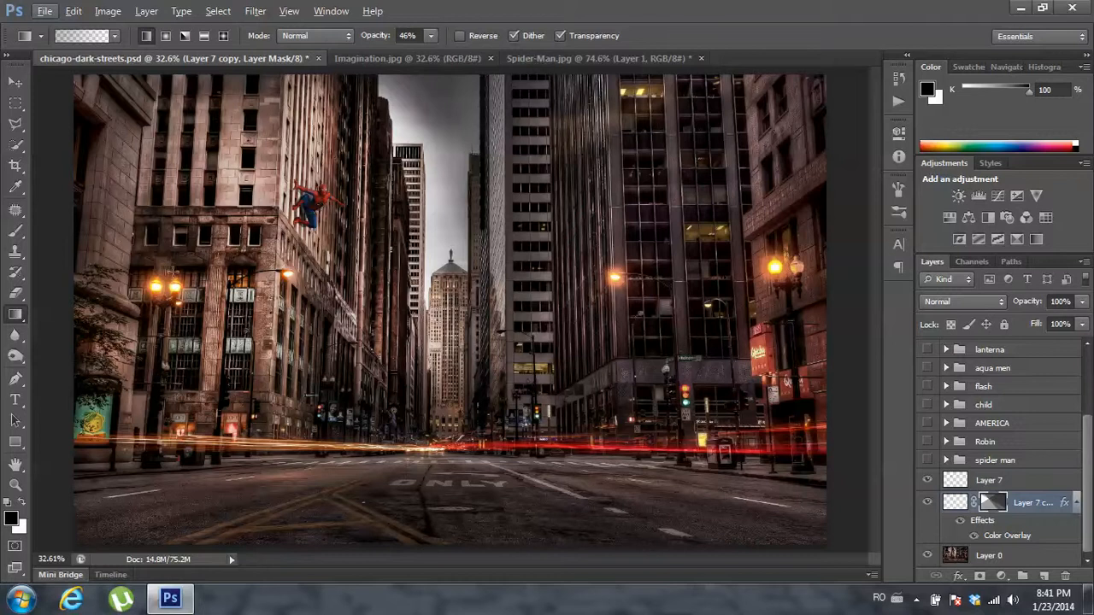
- Select Layer 7 with Spider-Man and set up the Dodge tool with a 72 px brush for midtones
{"action": "left_click", "coordinate": [18, 82]}
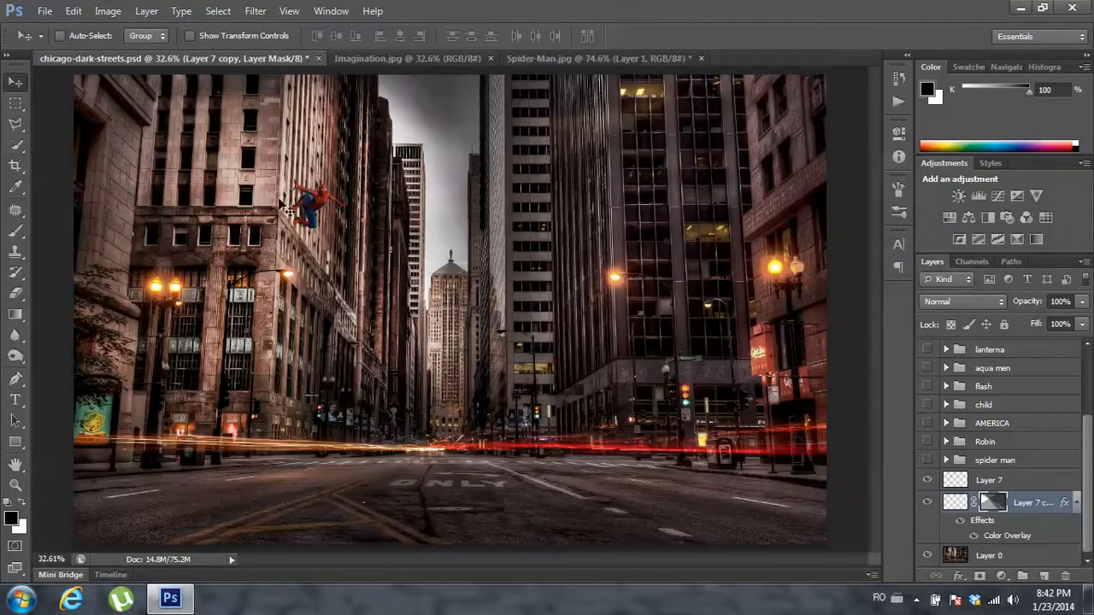
{"action": "left_click", "coordinate": [962, 483]}
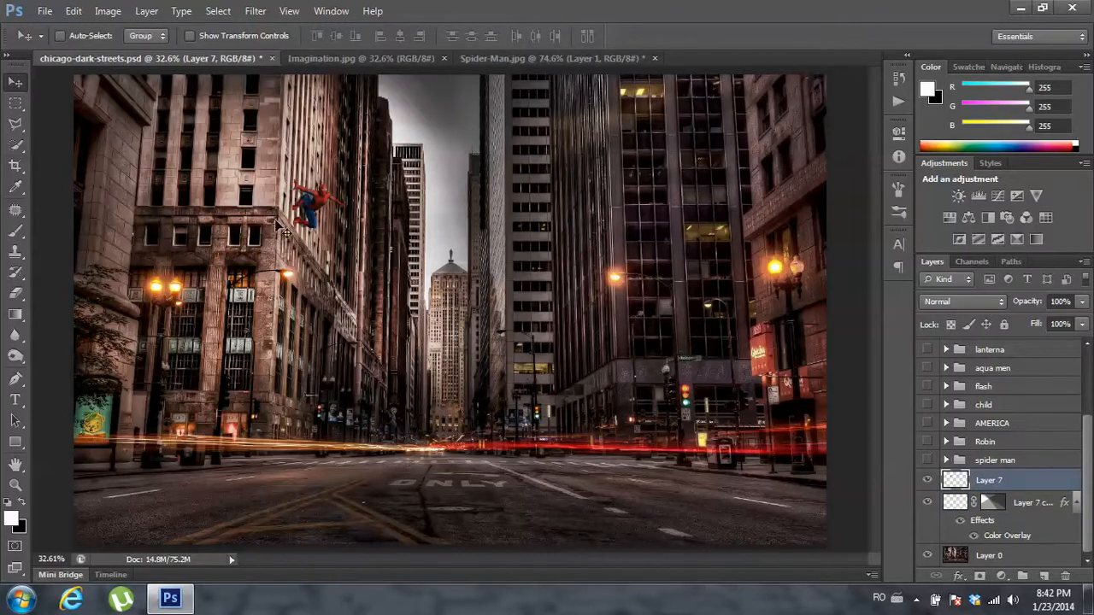
{"action": "scroll", "coordinate": [318, 227], "scroll_direction": "up", "scroll_amount": 5}
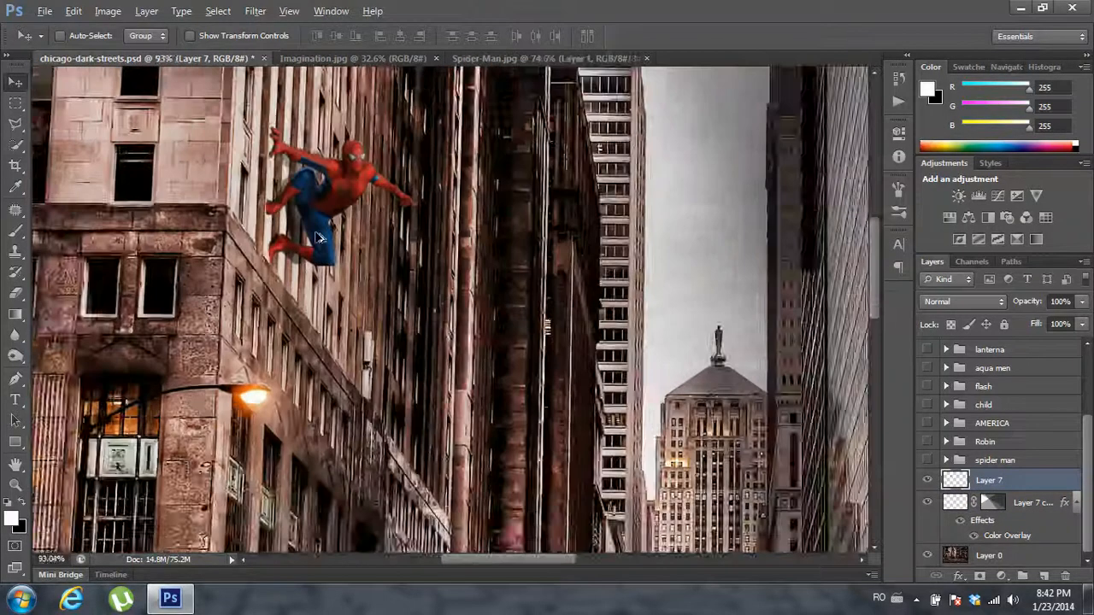
{"action": "scroll", "coordinate": [318, 238], "scroll_direction": "up", "scroll_amount": 1}
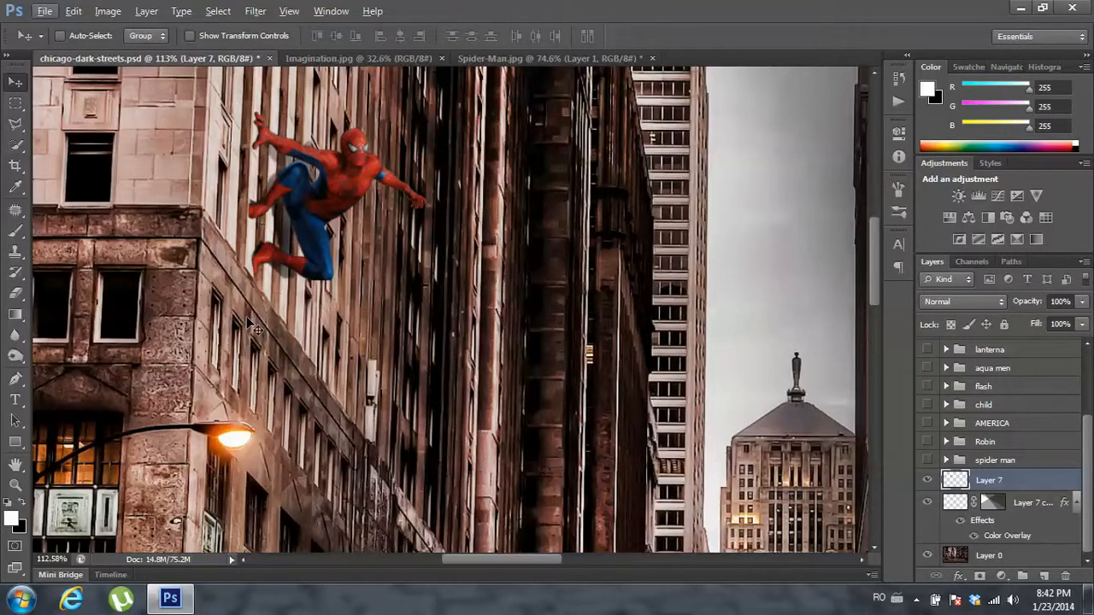
{"action": "left_click", "coordinate": [14, 357]}
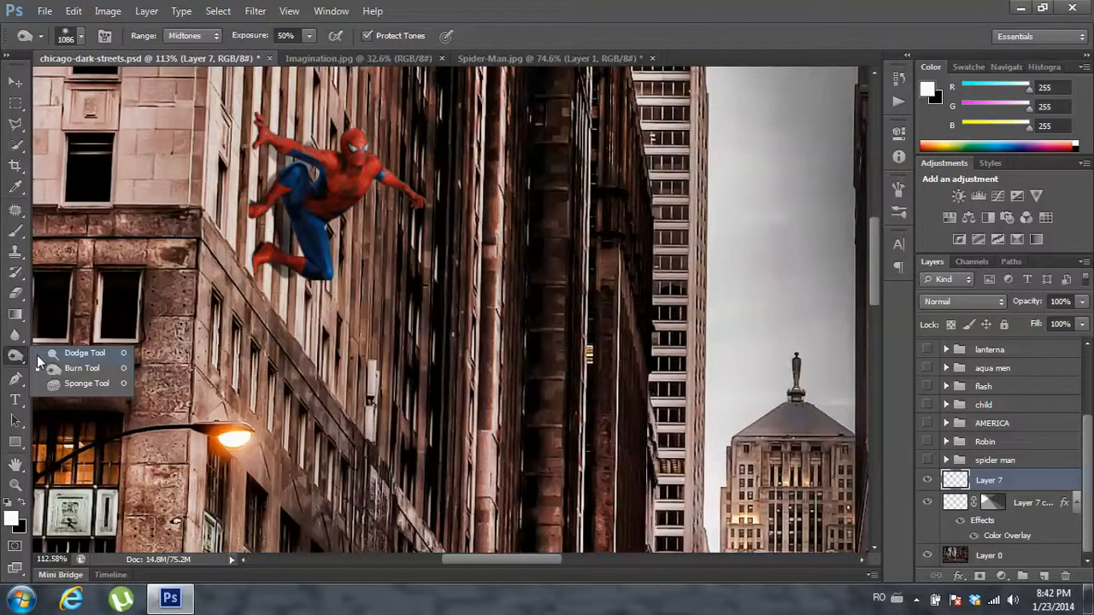
{"action": "left_click", "coordinate": [84, 354]}
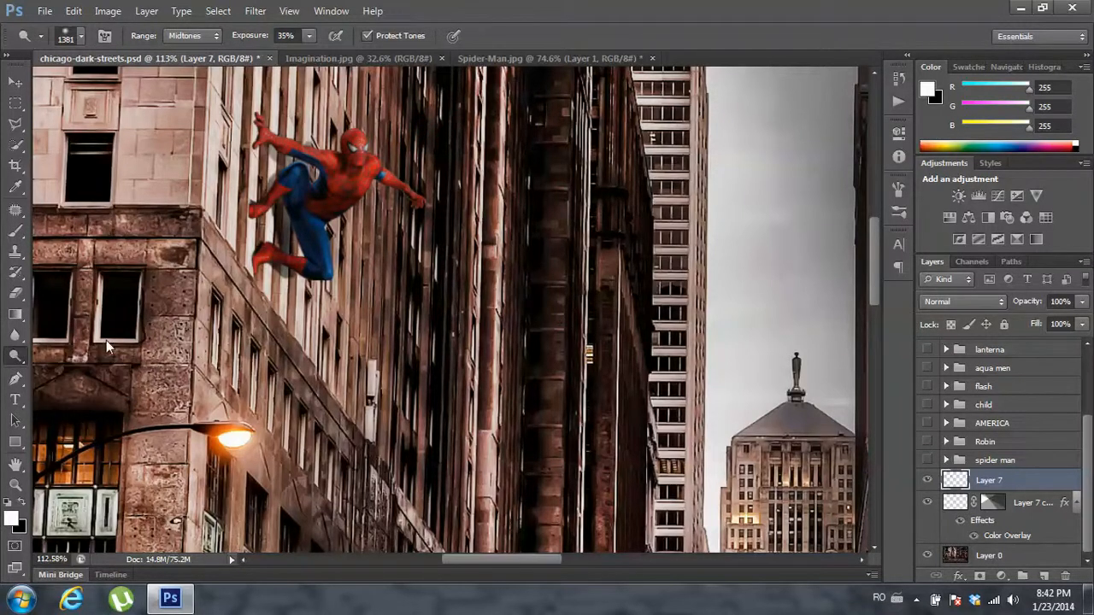
{"action": "mouse_move", "coordinate": [510, 217]}
{"action": "left_mouse_down"}
{"action": "mouse_move", "coordinate": [366, 204]}
{"action": "mouse_move", "coordinate": [323, 233]}
{"action": "mouse_move", "coordinate": [308, 228]}
{"action": "mouse_move", "coordinate": [346, 185]}
{"action": "left_mouse_up"}
{"action": "scroll", "coordinate": [346, 186], "scroll_direction": "up", "scroll_amount": 1}
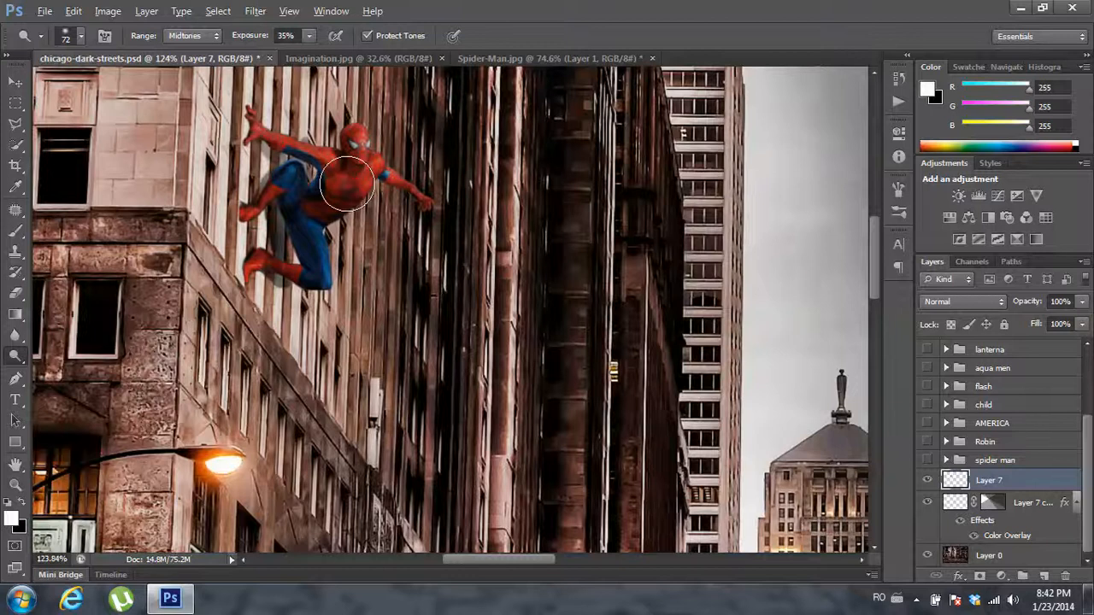
{"action": "scroll", "coordinate": [341, 182], "scroll_direction": "up", "scroll_amount": 2}
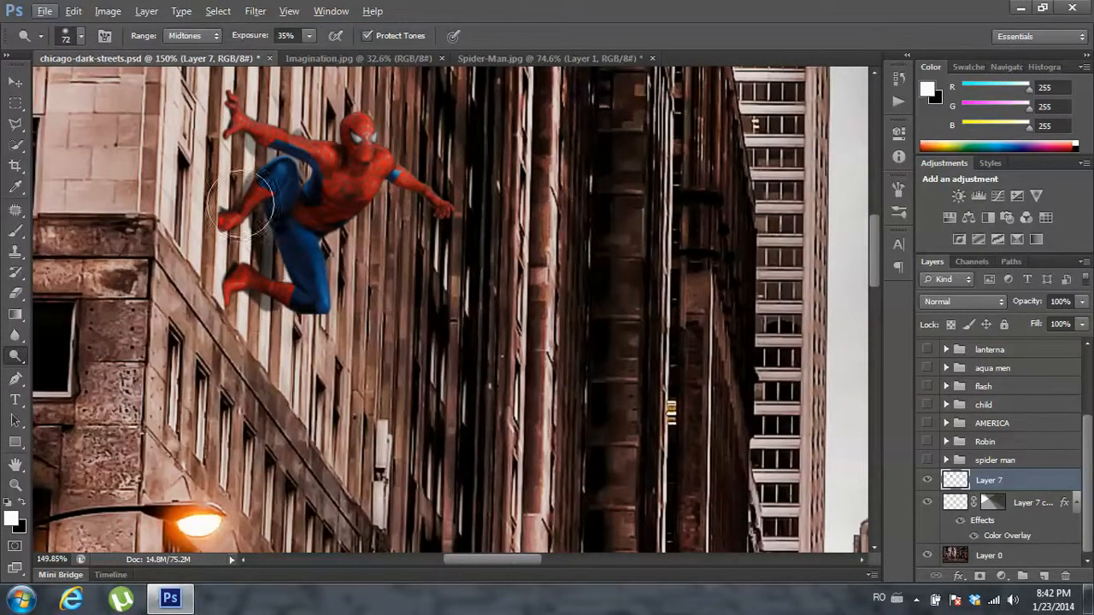
- Try to brighten Spider-Man's torso and head with Dodge strokes at 100% exposure
{"action": "left_click", "coordinate": [310, 35]}
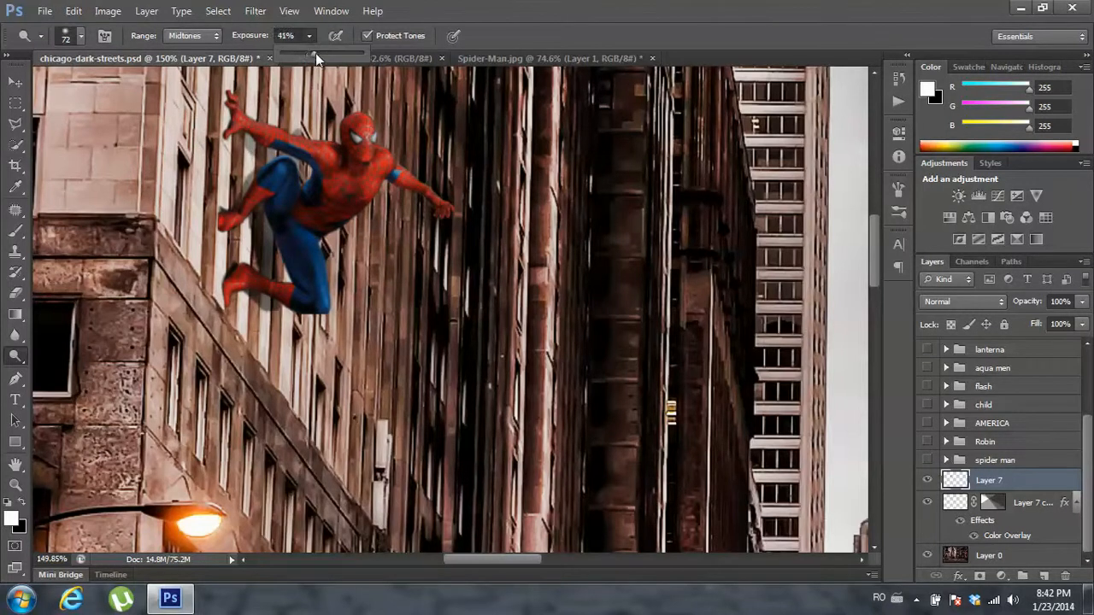
{"action": "left_click", "coordinate": [394, 137]}
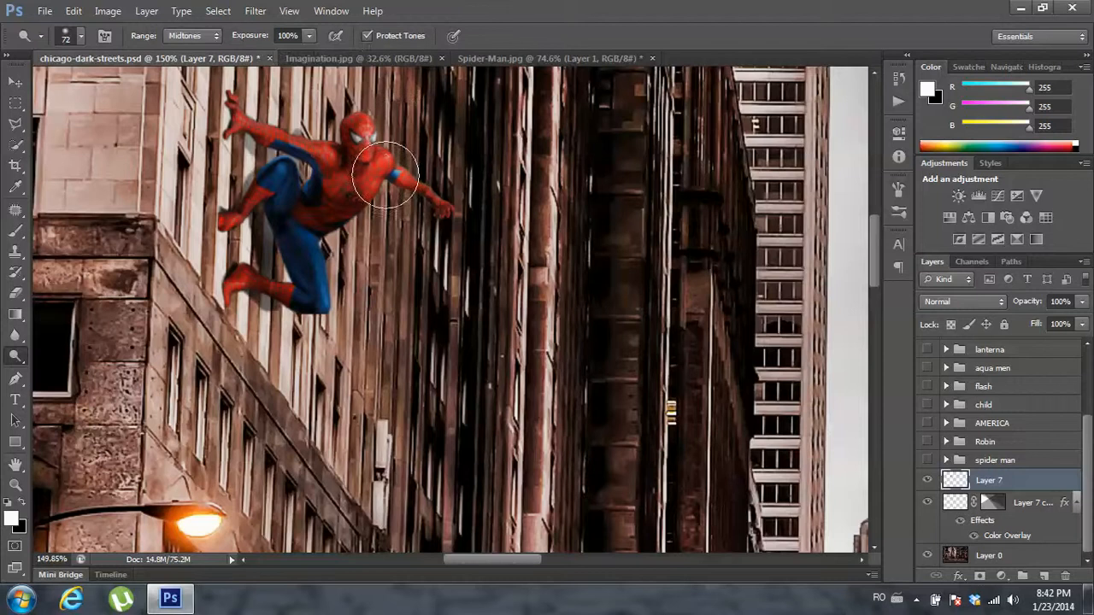
{"action": "mouse_move", "coordinate": [288, 246]}
{"action": "left_mouse_down"}
{"action": "mouse_move", "coordinate": [380, 133]}
{"action": "mouse_move", "coordinate": [311, 230]}
{"action": "mouse_move", "coordinate": [379, 130]}
{"action": "mouse_move", "coordinate": [318, 222]}
{"action": "mouse_move", "coordinate": [346, 213]}
{"action": "mouse_move", "coordinate": [367, 162]}
{"action": "left_mouse_up"}
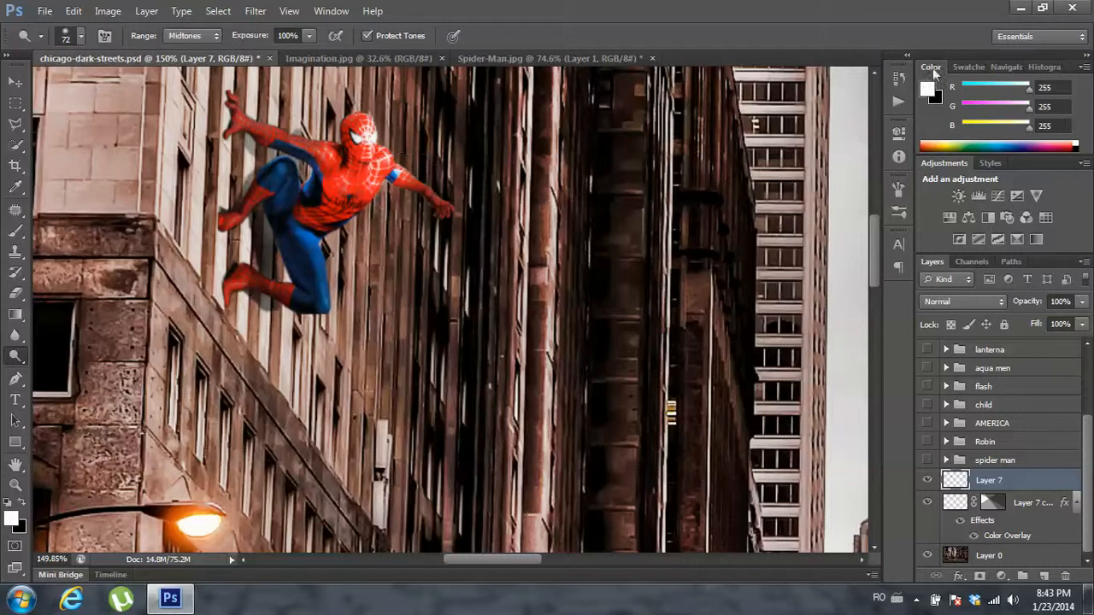
- Undo all the Dodge strokes by returning the history to the last Gradient state, and set the Dodge exposure to 35%
{"action": "left_click", "coordinate": [898, 77]}
{"action": "left_click", "coordinate": [780, 277]}
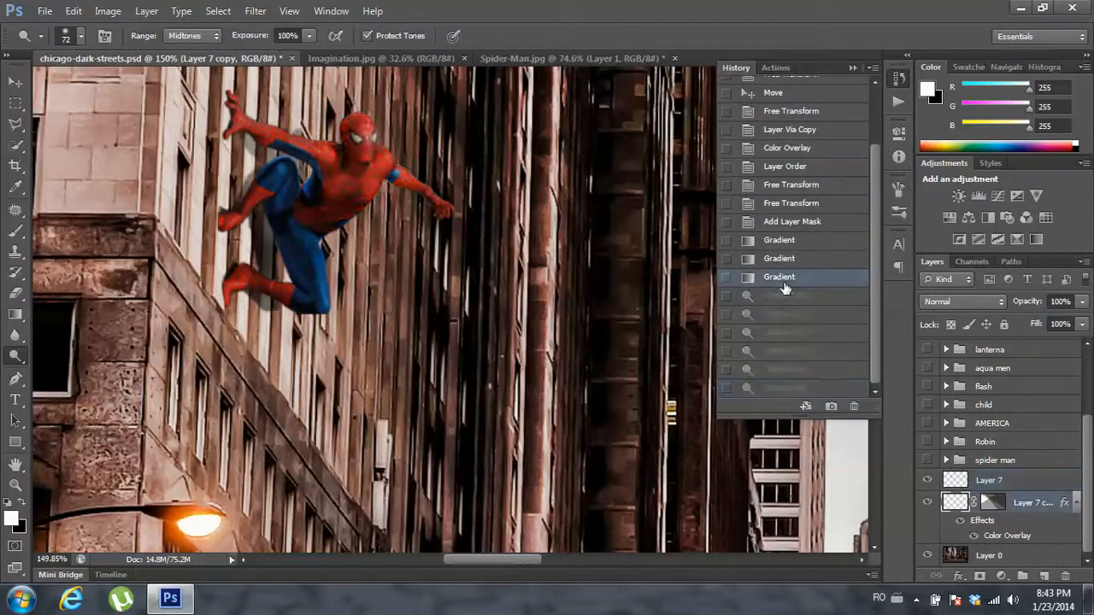
{"action": "left_click", "coordinate": [852, 68]}
{"action": "left_click", "coordinate": [308, 35]}
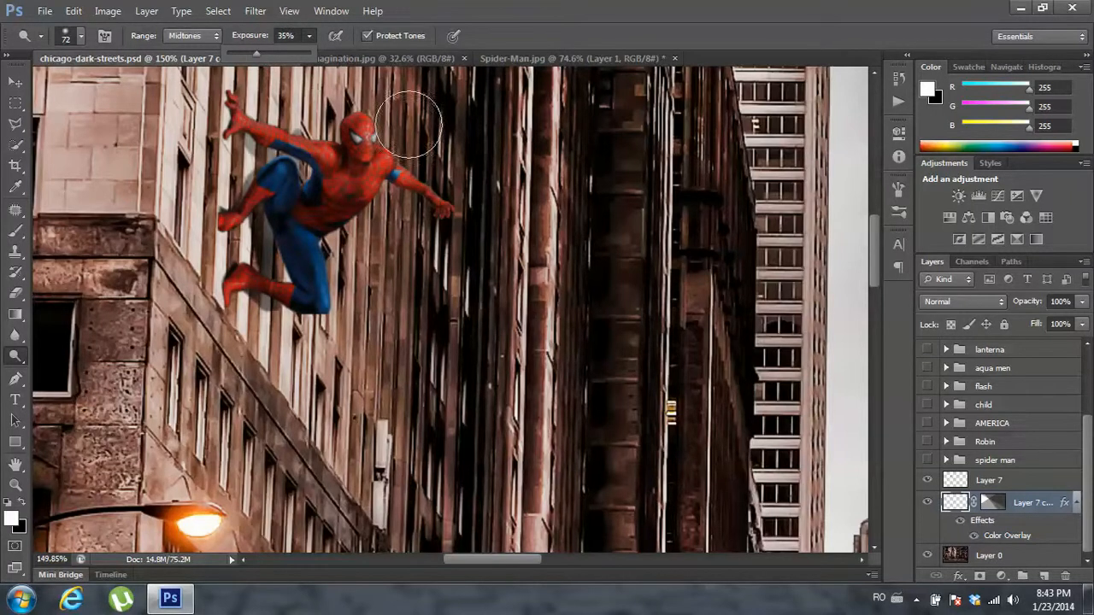
{"action": "scroll", "coordinate": [357, 152], "scroll_direction": "up", "scroll_amount": 1}
{"action": "scroll", "coordinate": [357, 153], "scroll_direction": "down", "scroll_amount": 1}
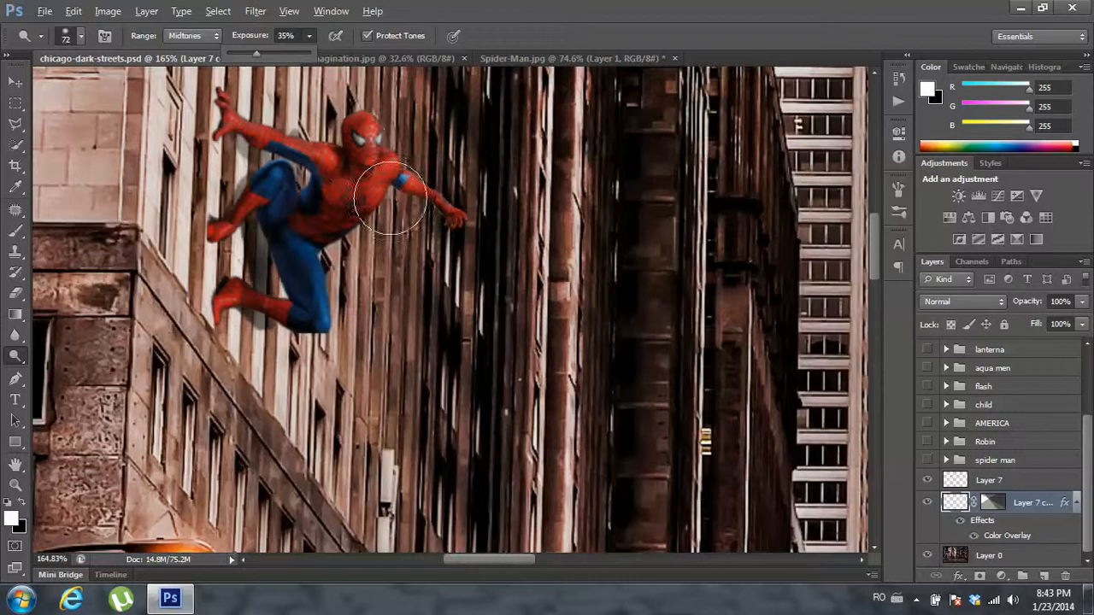
{"action": "right_click", "coordinate": [423, 201]}
{"action": "left_click", "coordinate": [496, 11]}
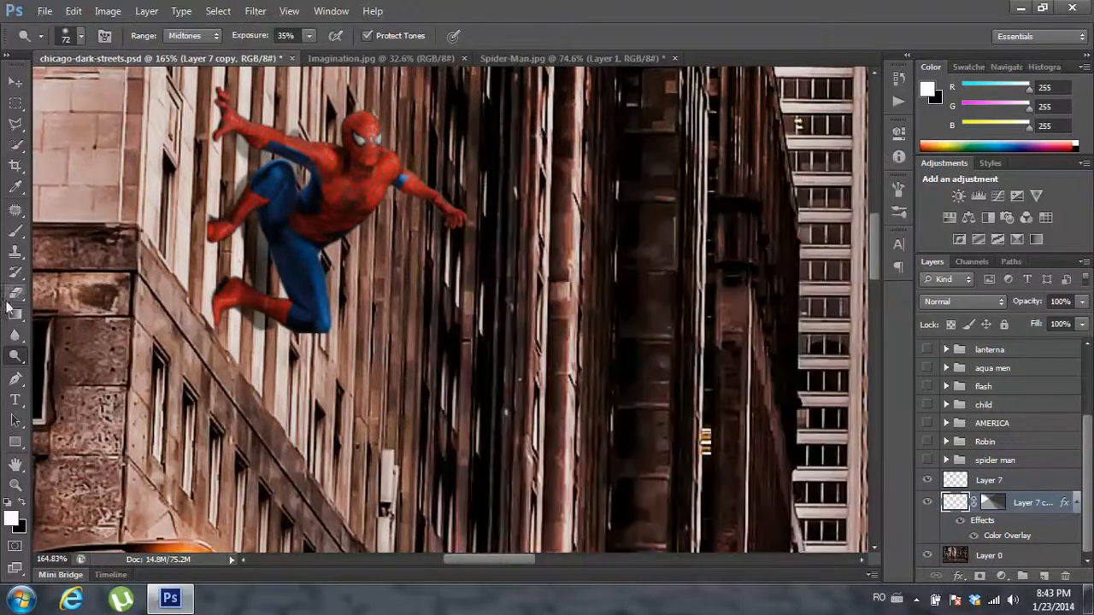
- Brighten Spider-Man's head, chest and legs on Layer 7 using a 51 px Dodge brush at 35% exposure on midtones
{"action": "left_click", "coordinate": [80, 40]}
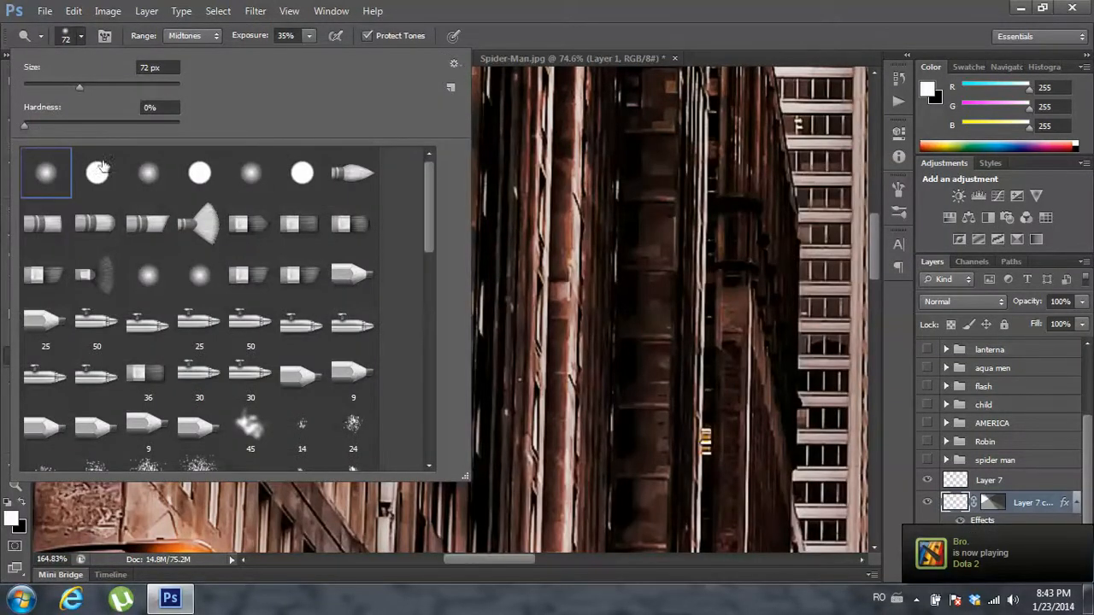
{"action": "double_click", "coordinate": [27, 164]}
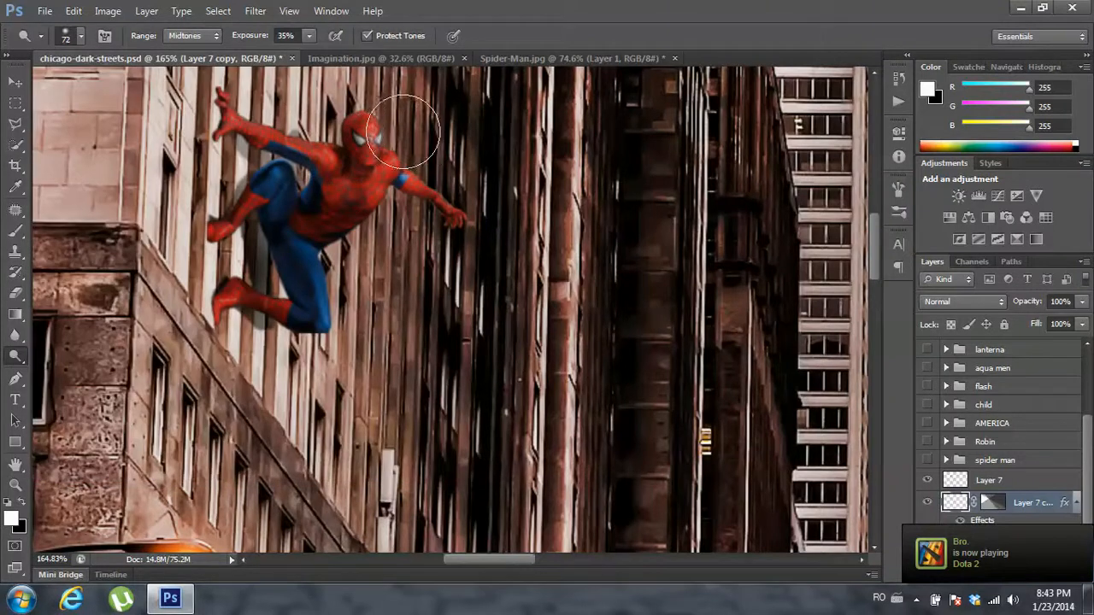
{"action": "mouse_move", "coordinate": [418, 132]}
{"action": "left_mouse_down"}
{"action": "mouse_move", "coordinate": [402, 132]}
{"action": "mouse_move", "coordinate": [412, 132]}
{"action": "mouse_move", "coordinate": [356, 214]}
{"action": "mouse_move", "coordinate": [375, 142]}
{"action": "left_mouse_up"}
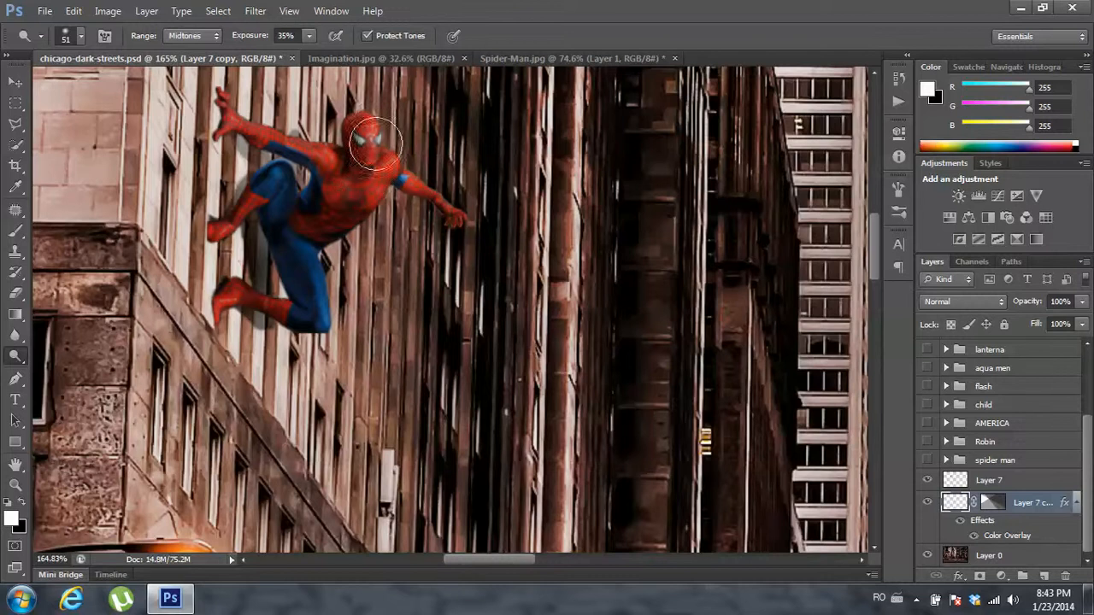
{"action": "left_click", "coordinate": [952, 481]}
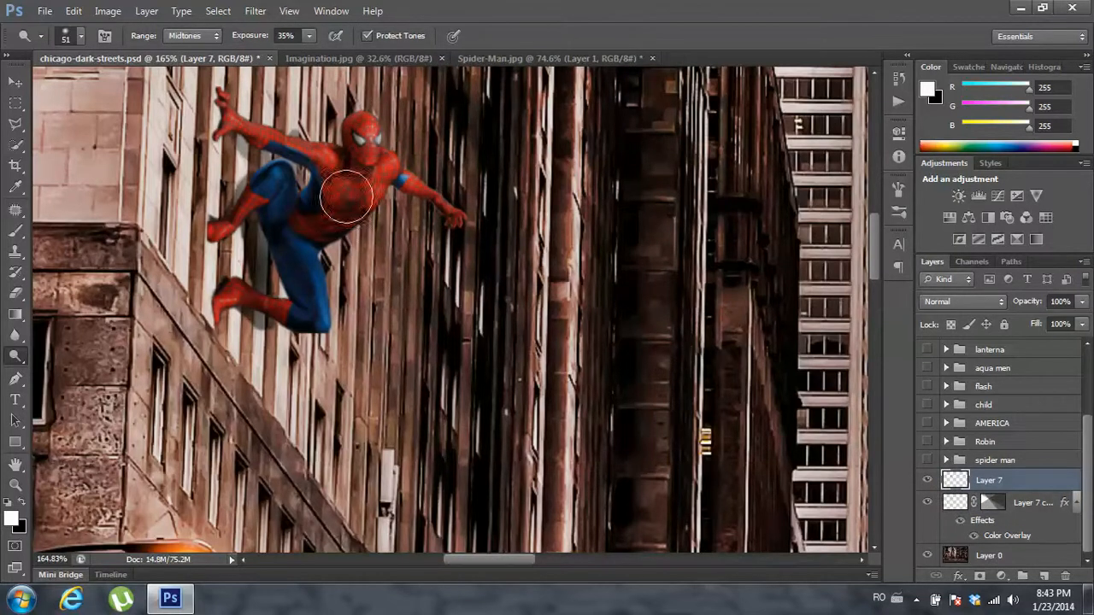
{"action": "mouse_move", "coordinate": [371, 117]}
{"action": "left_mouse_down"}
{"action": "mouse_move", "coordinate": [408, 162]}
{"action": "mouse_move", "coordinate": [381, 117]}
{"action": "mouse_move", "coordinate": [390, 181]}
{"action": "mouse_move", "coordinate": [377, 122]}
{"action": "mouse_move", "coordinate": [338, 213]}
{"action": "mouse_move", "coordinate": [373, 192]}
{"action": "mouse_move", "coordinate": [383, 124]}
{"action": "mouse_move", "coordinate": [375, 174]}
{"action": "mouse_move", "coordinate": [314, 280]}
{"action": "mouse_move", "coordinate": [377, 193]}
{"action": "mouse_move", "coordinate": [374, 159]}
{"action": "mouse_move", "coordinate": [323, 229]}
{"action": "mouse_move", "coordinate": [329, 307]}
{"action": "mouse_move", "coordinate": [318, 229]}
{"action": "mouse_move", "coordinate": [329, 300]}
{"action": "mouse_move", "coordinate": [318, 346]}
{"action": "mouse_move", "coordinate": [260, 339]}
{"action": "mouse_move", "coordinate": [313, 338]}
{"action": "mouse_move", "coordinate": [259, 321]}
{"action": "mouse_move", "coordinate": [184, 341]}
{"action": "mouse_move", "coordinate": [309, 342]}
{"action": "mouse_move", "coordinate": [297, 322]}
{"action": "mouse_move", "coordinate": [221, 321]}
{"action": "mouse_move", "coordinate": [245, 369]}
{"action": "mouse_move", "coordinate": [415, 254]}
{"action": "mouse_move", "coordinate": [442, 164]}
{"action": "mouse_move", "coordinate": [391, 154]}
{"action": "mouse_move", "coordinate": [466, 219]}
{"action": "mouse_move", "coordinate": [402, 147]}
{"action": "mouse_move", "coordinate": [407, 170]}
{"action": "mouse_move", "coordinate": [538, 224]}
{"action": "mouse_move", "coordinate": [368, 128]}
{"action": "left_mouse_up"}
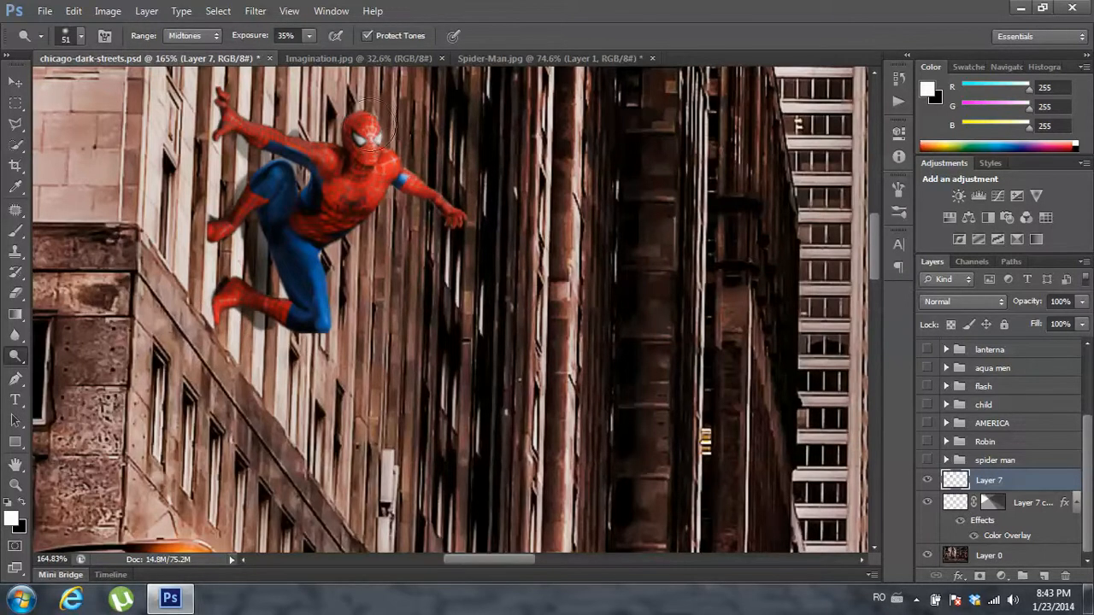
{"action": "scroll", "coordinate": [380, 285], "scroll_direction": "down", "scroll_amount": 4}
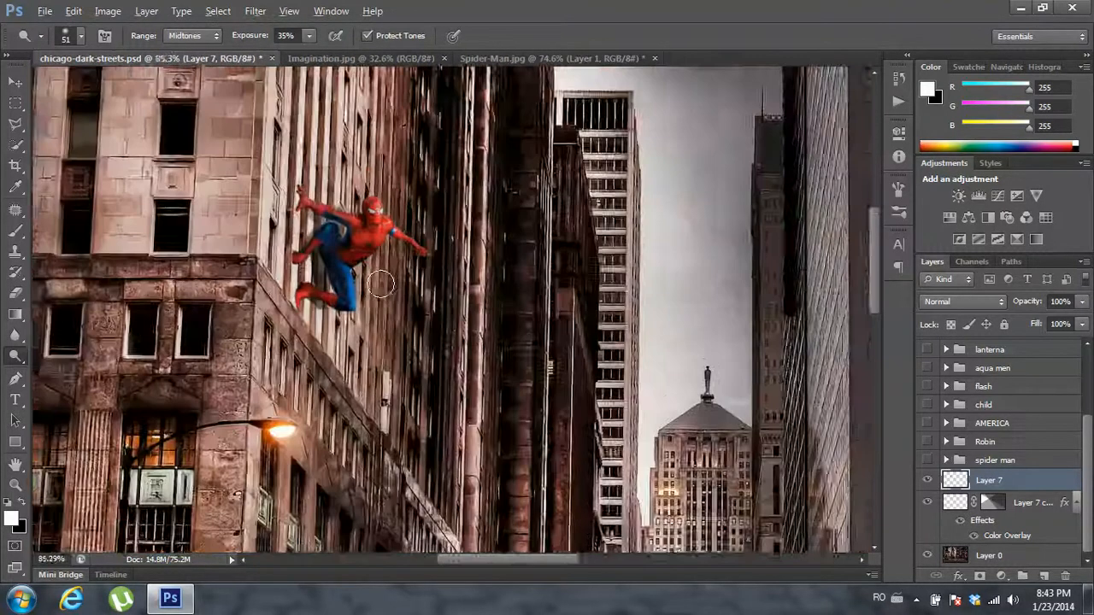
{"action": "scroll", "coordinate": [380, 285], "scroll_direction": "down", "scroll_amount": 3}
{"action": "scroll", "coordinate": [380, 285], "scroll_direction": "up", "scroll_amount": 6}
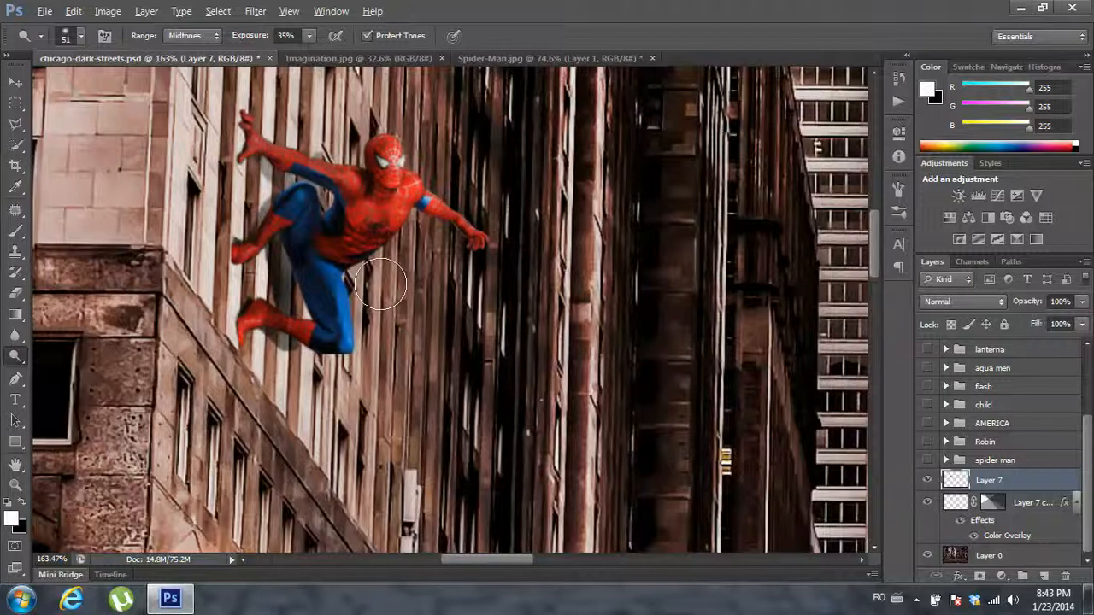
{"action": "scroll", "coordinate": [380, 284], "scroll_direction": "down", "scroll_amount": 3}
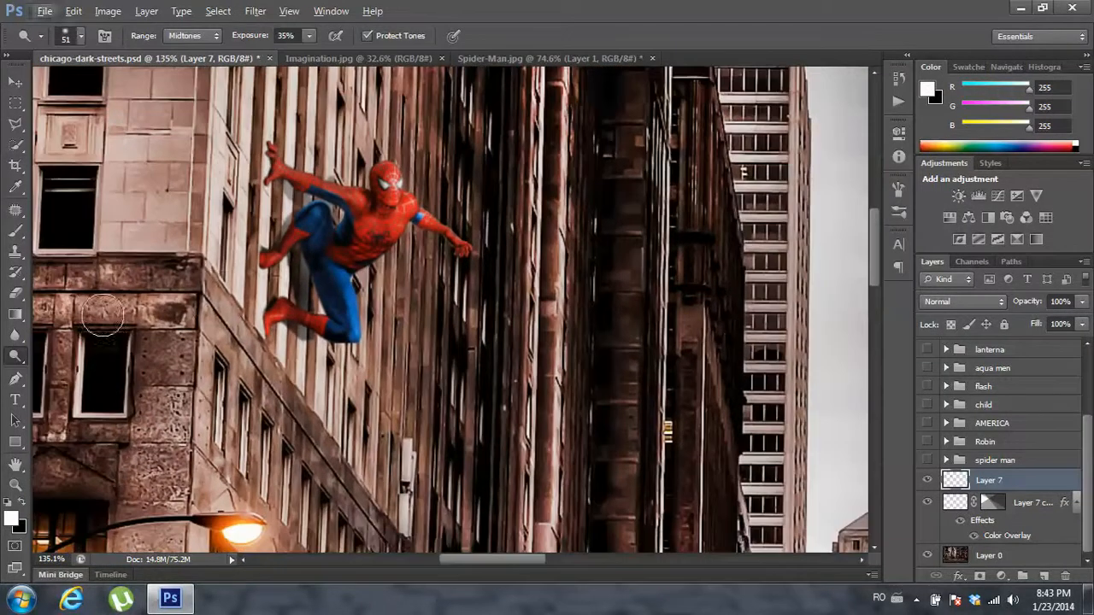
- Darken areas of Spider-Man on Layer 7 with a 52 px Burn brush at 50% exposure on midtones
{"action": "right_click", "coordinate": [16, 355]}
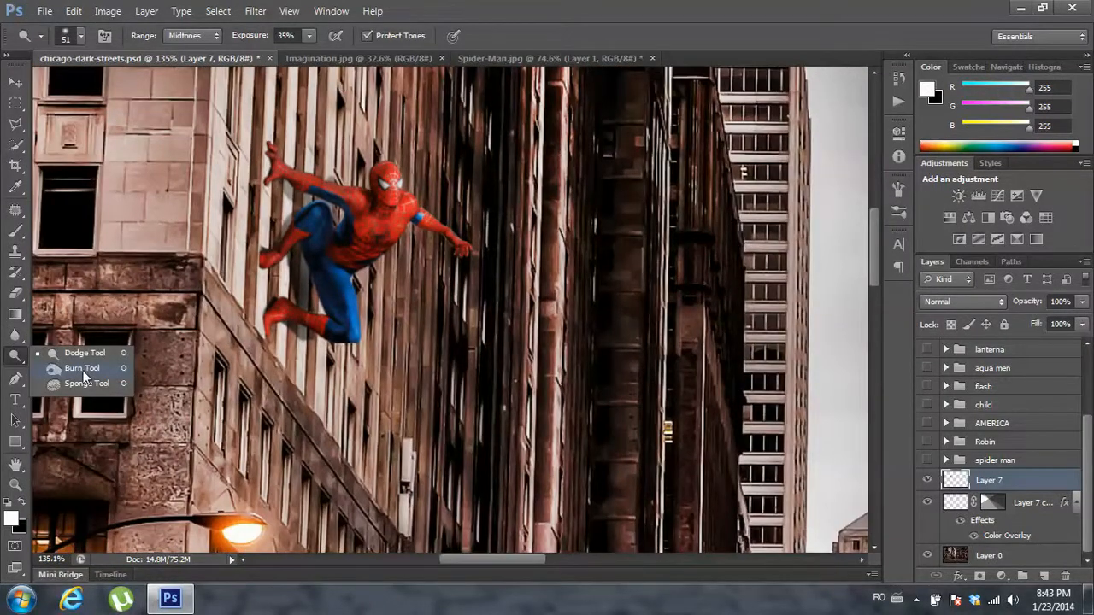
{"action": "left_click", "coordinate": [82, 369]}
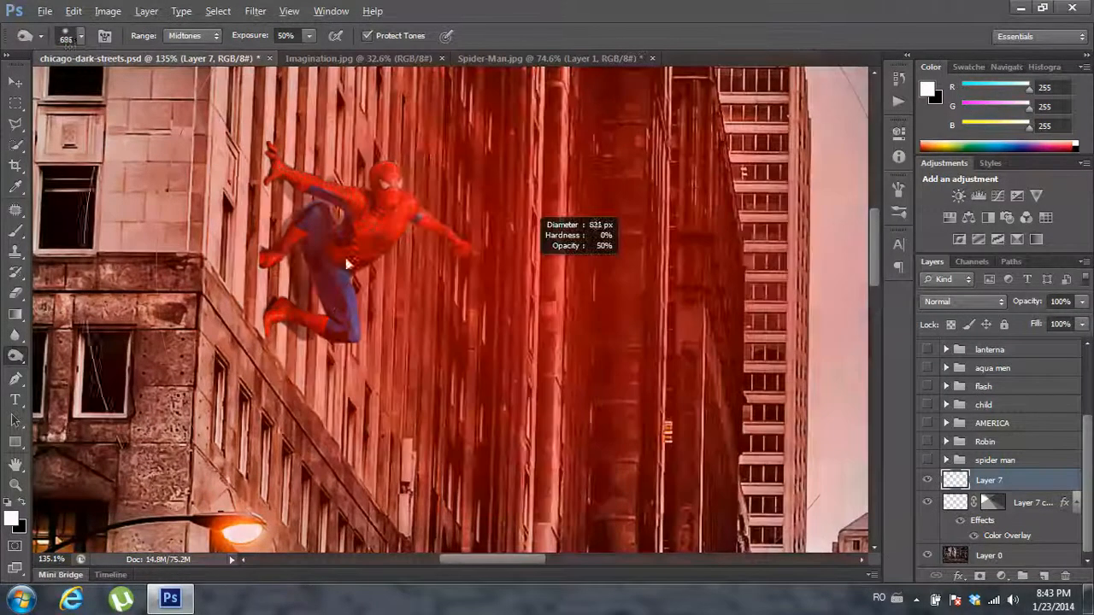
{"action": "left_click_drag", "start_coordinate": [345, 258], "coordinate": [321, 258]}
{"action": "mouse_move", "coordinate": [567, 251]}
{"action": "left_mouse_down"}
{"action": "mouse_move", "coordinate": [371, 248]}
{"action": "mouse_move", "coordinate": [411, 231]}
{"action": "mouse_move", "coordinate": [369, 229]}
{"action": "left_mouse_up"}
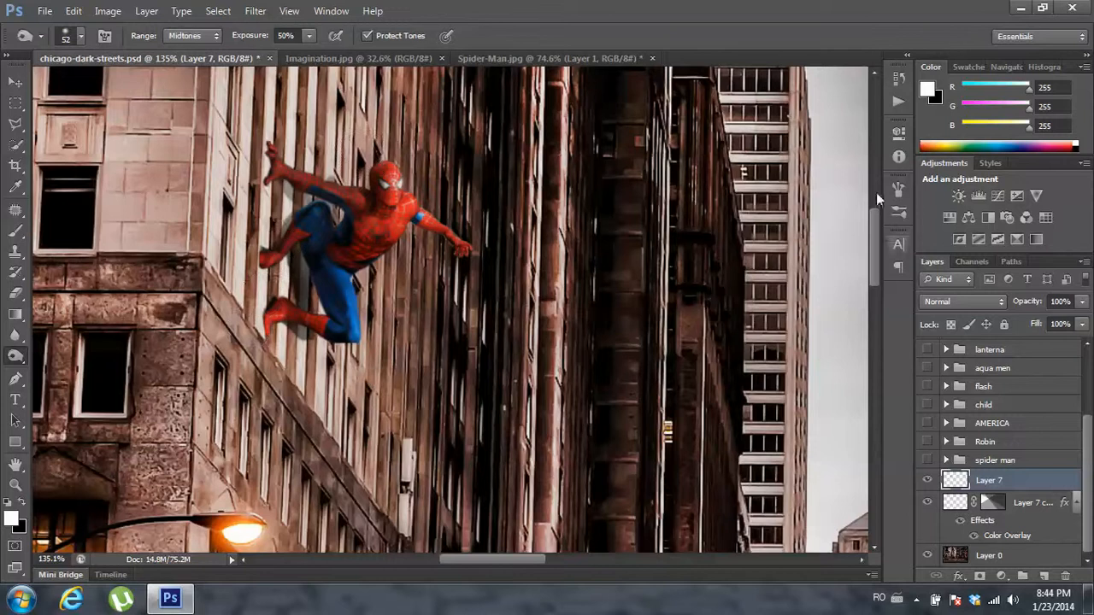
{"action": "left_click", "coordinate": [898, 78]}
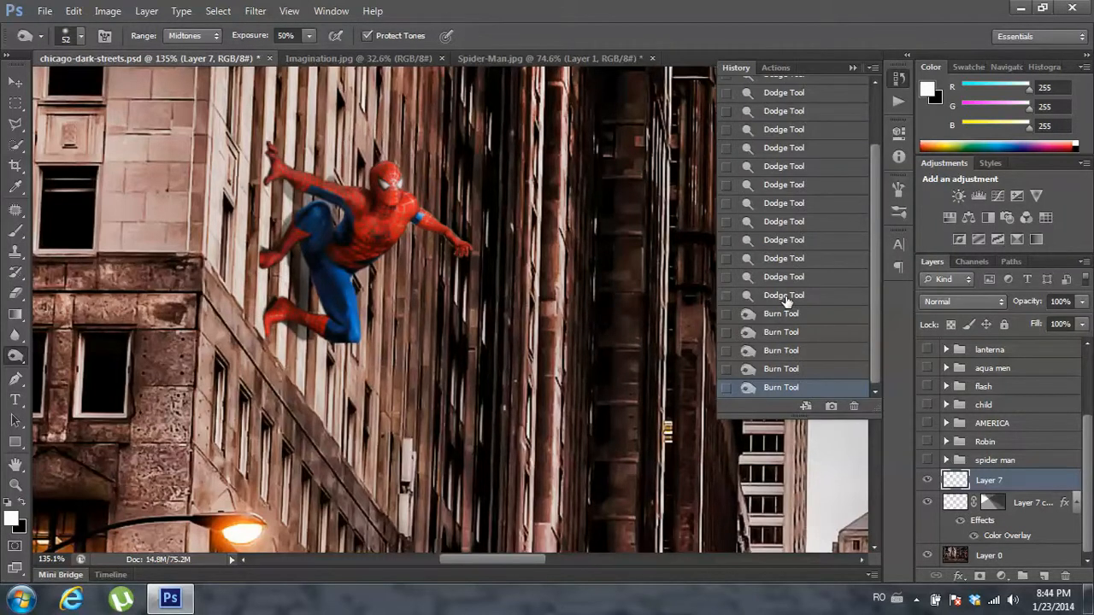
{"action": "left_click", "coordinate": [852, 66]}
{"action": "left_click", "coordinate": [16, 354]}
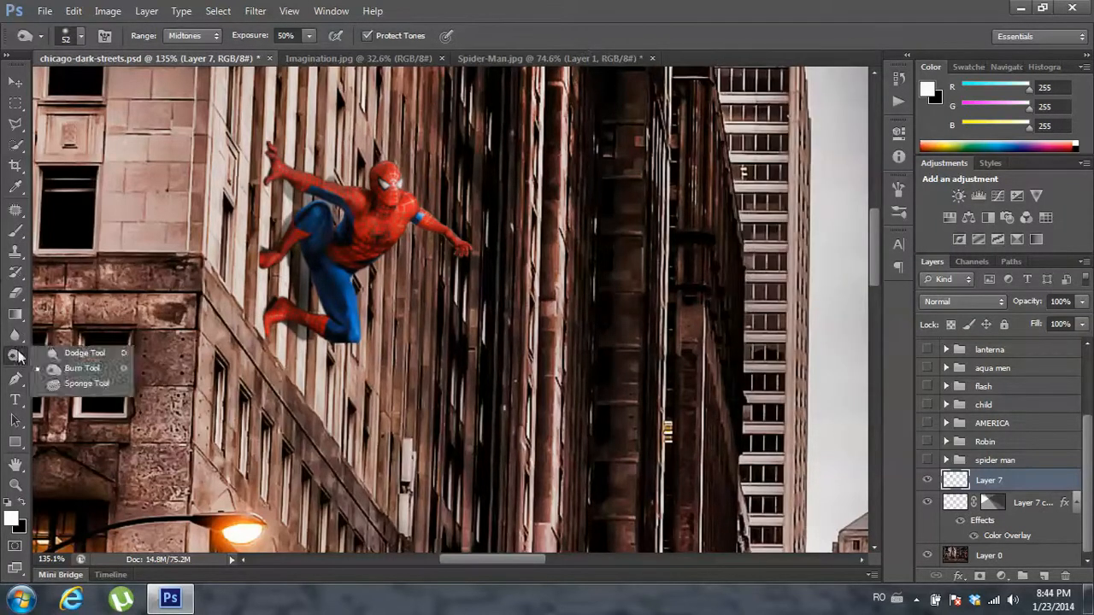
{"action": "left_click", "coordinate": [78, 353]}
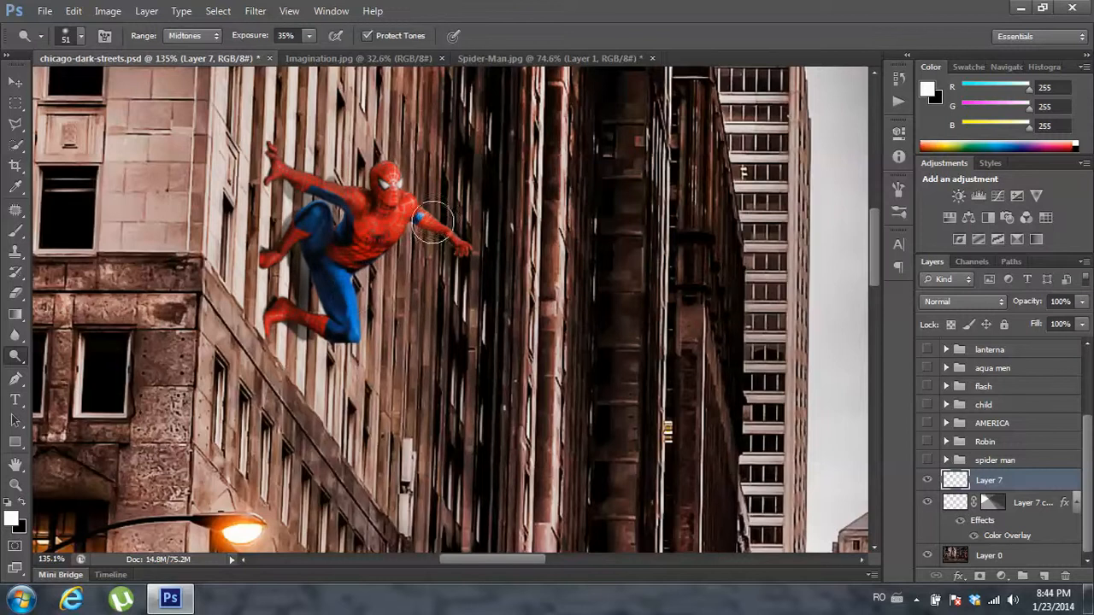
- Burn Spider-Man's raised arm and shoulder on Layer 7 with a 52 px brush at 28% exposure on midtones
{"action": "left_click", "coordinate": [16, 354]}
{"action": "left_click", "coordinate": [77, 370]}
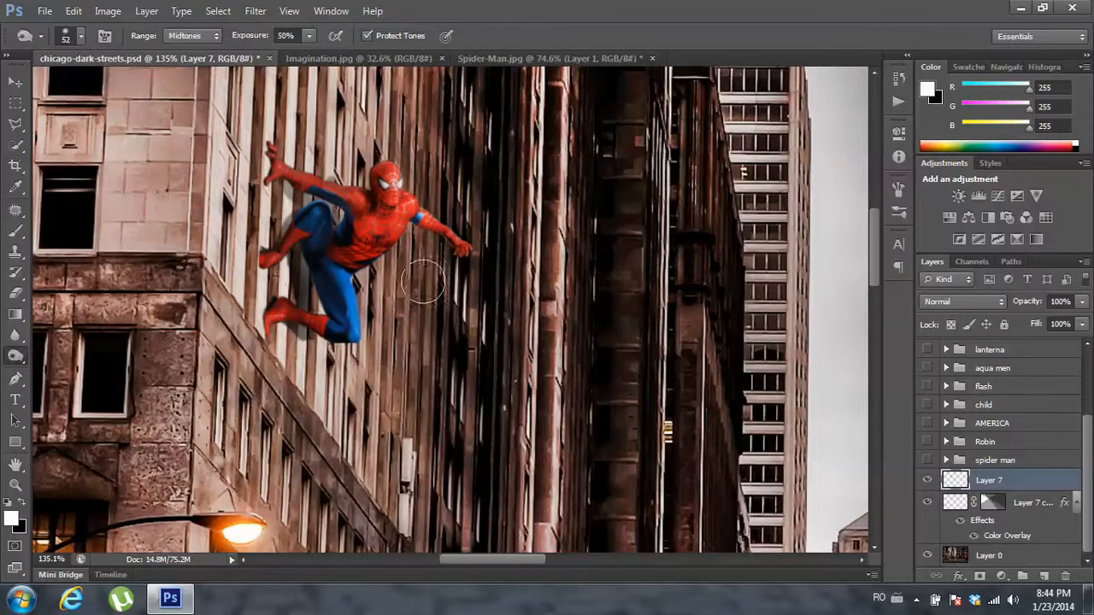
{"action": "left_click", "coordinate": [311, 36]}
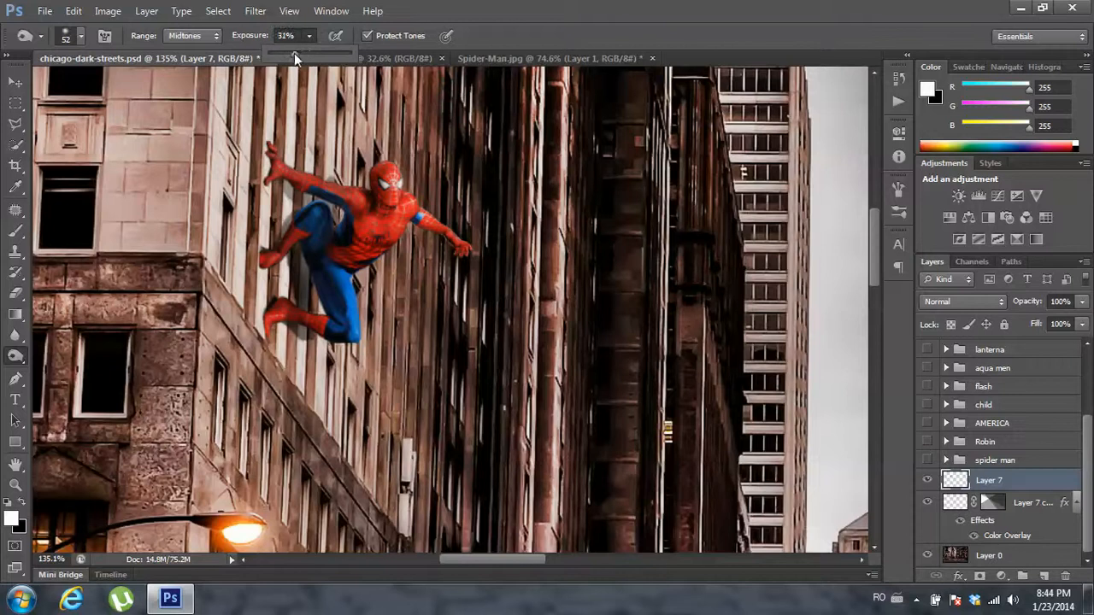
{"action": "mouse_move", "coordinate": [287, 166]}
{"action": "left_mouse_down"}
{"action": "mouse_move", "coordinate": [335, 183]}
{"action": "mouse_move", "coordinate": [307, 166]}
{"action": "mouse_move", "coordinate": [358, 171]}
{"action": "mouse_move", "coordinate": [331, 233]}
{"action": "mouse_move", "coordinate": [369, 201]}
{"action": "left_mouse_up"}
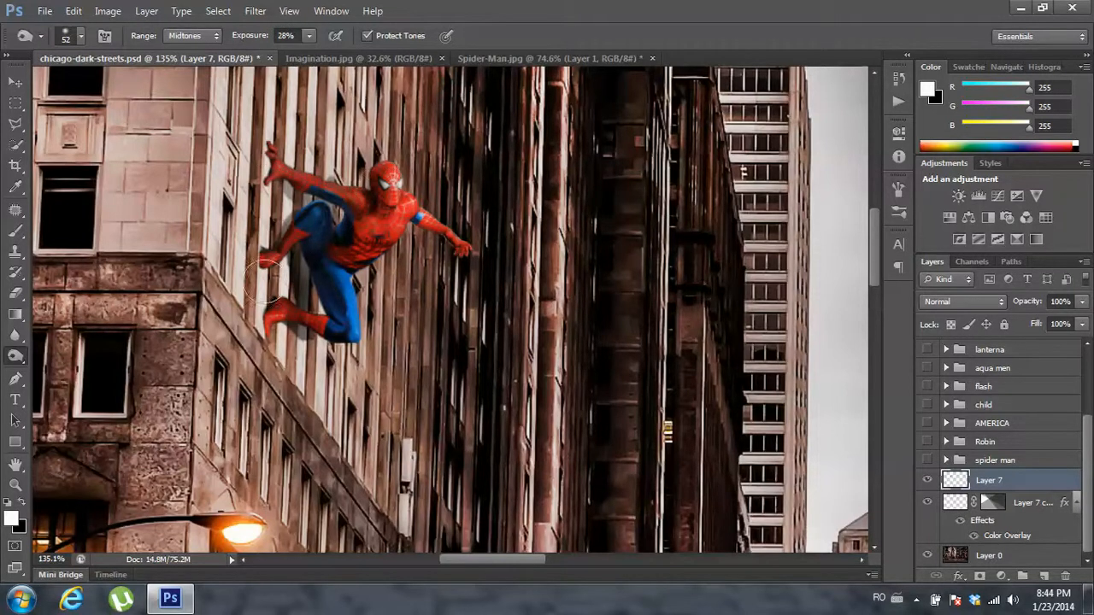
{"action": "key", "text": "ctrl+0"}
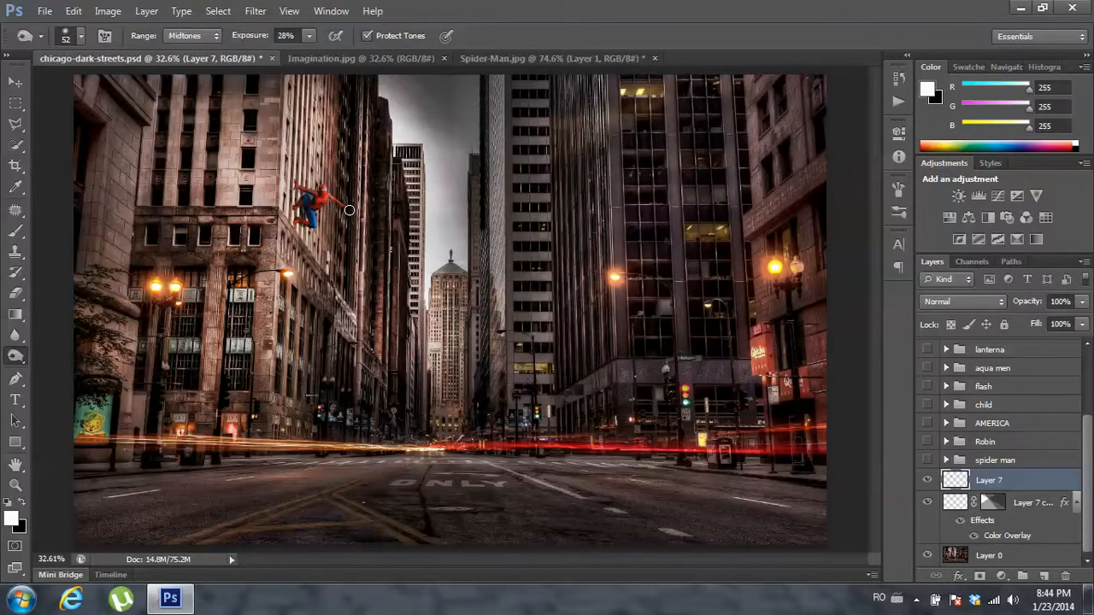
{"action": "scroll", "coordinate": [348, 210], "scroll_direction": "up", "scroll_amount": 4}
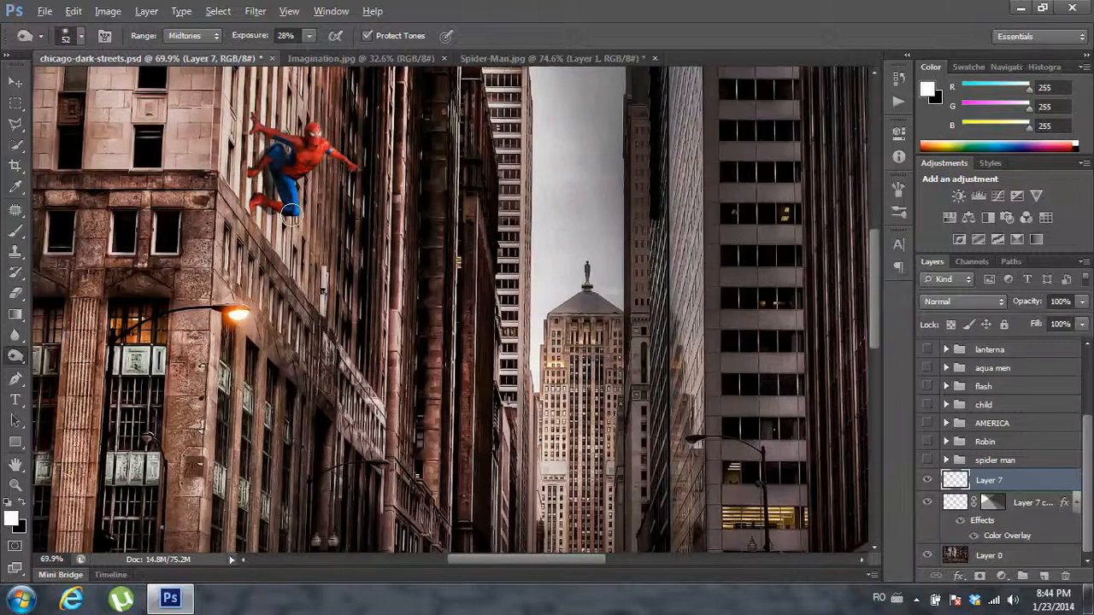
{"action": "scroll", "coordinate": [290, 214], "scroll_direction": "down", "scroll_amount": 4}
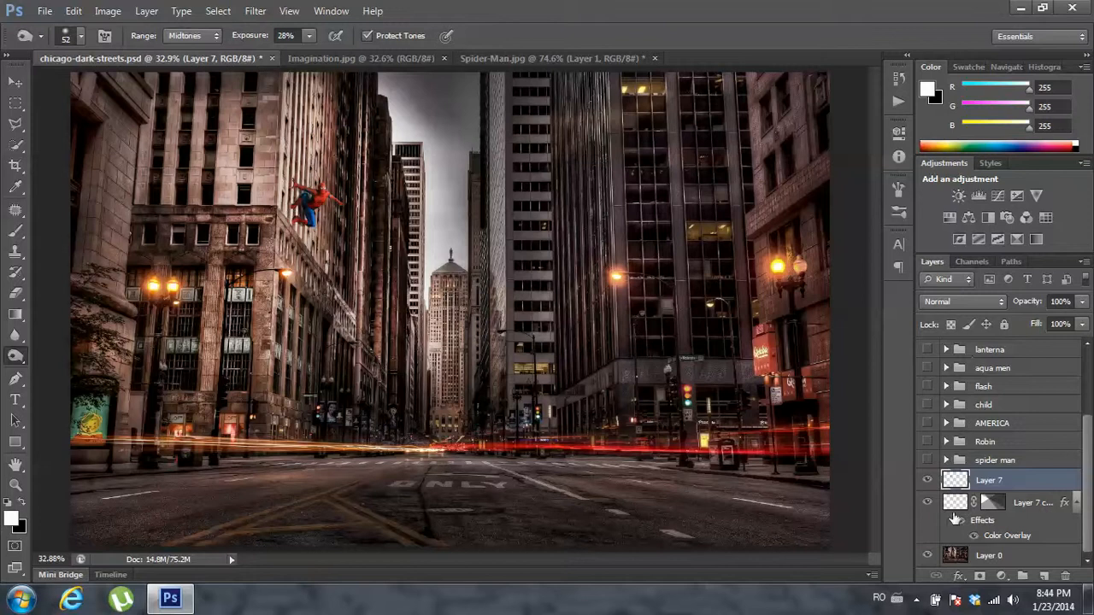
- Delete Layer 7 and Layer 7 copy, and show the prepared spider man group in their place
{"action": "key", "text": "Delete"}
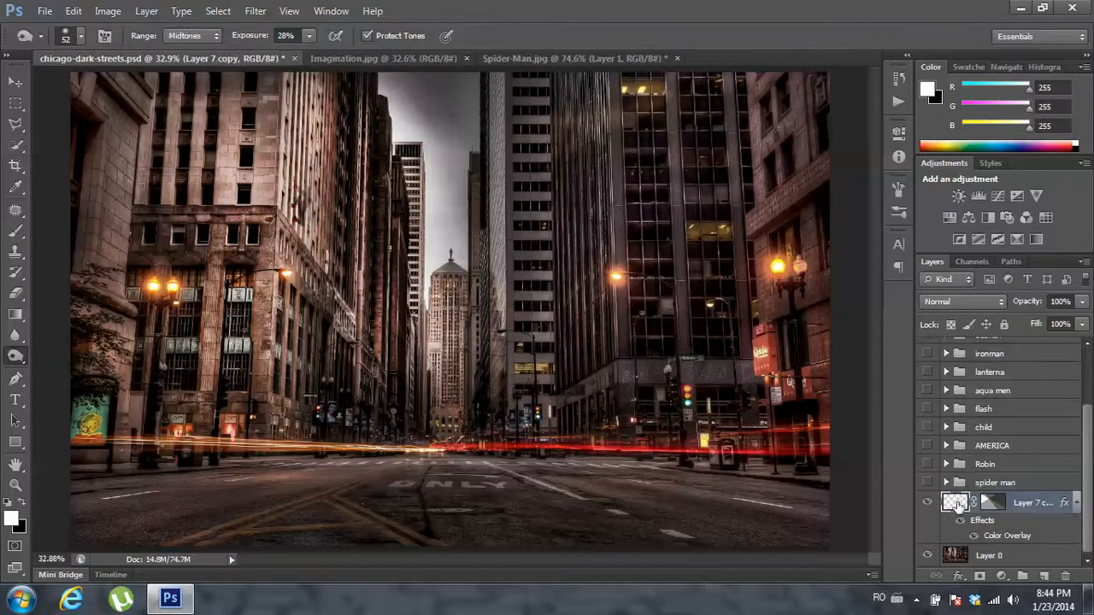
{"action": "key", "text": "Delete"}
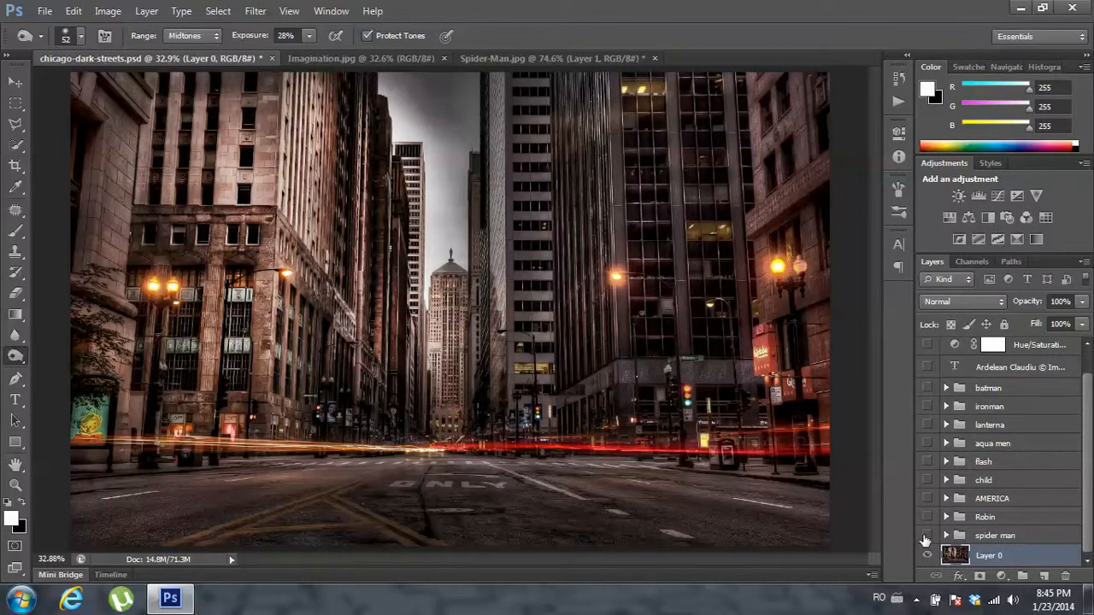
{"action": "left_click", "coordinate": [927, 534]}
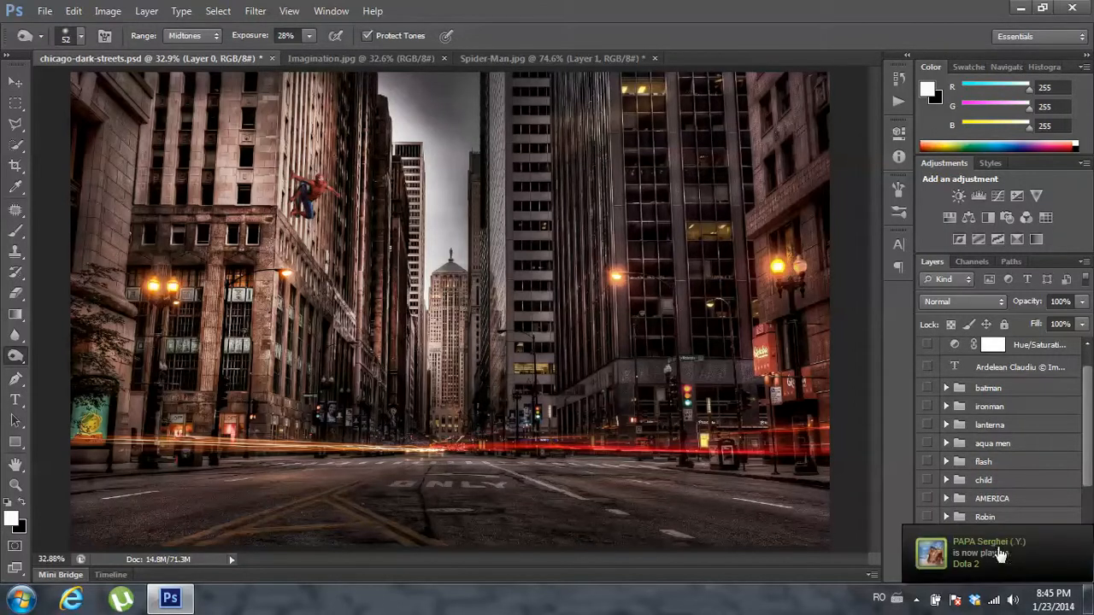
{"action": "scroll", "coordinate": [1088, 408], "scroll_direction": "up", "scroll_amount": 1}
{"action": "scroll", "coordinate": [1088, 407], "scroll_direction": "down", "scroll_amount": 1}
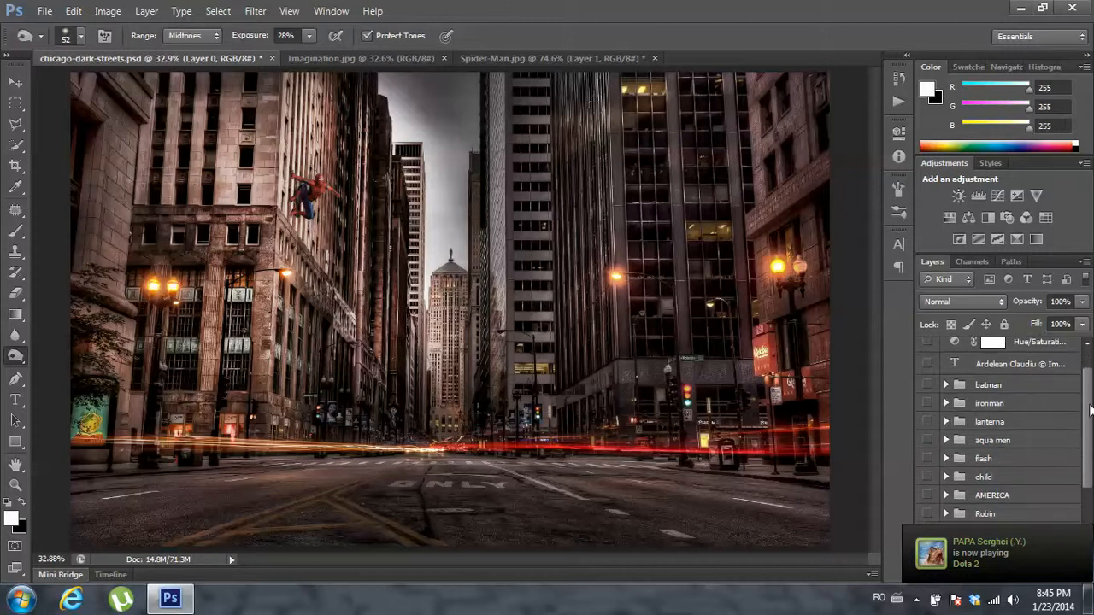
- Expand the spider man group and inspect its clipped Color Balance and Hue/Saturation adjustment layers
{"action": "scroll", "coordinate": [1088, 410], "scroll_direction": "down", "scroll_amount": 5}
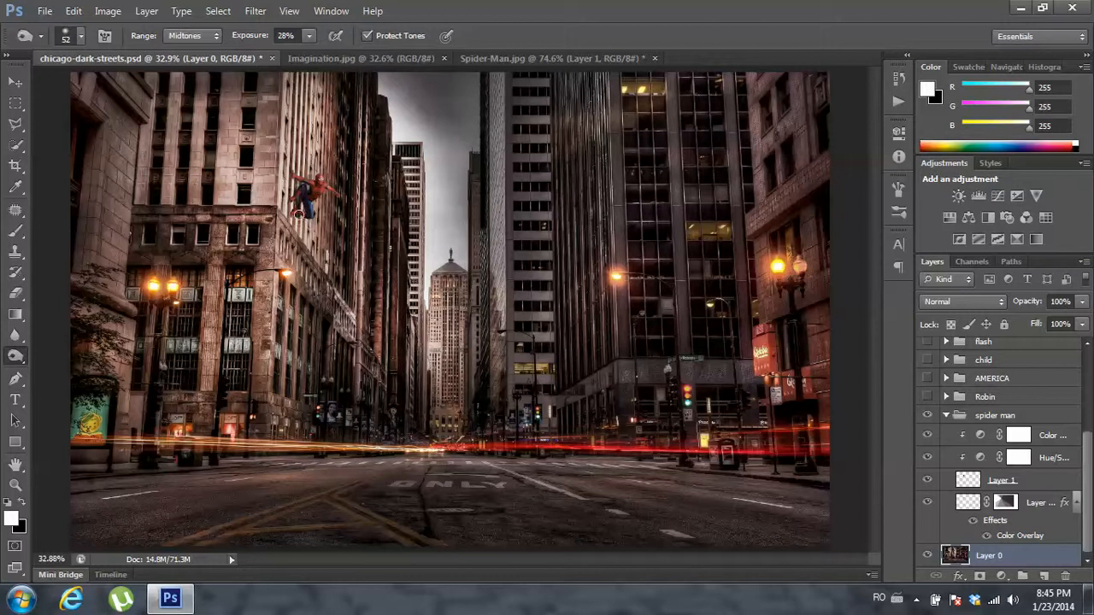
{"action": "scroll", "coordinate": [280, 206], "scroll_direction": "up", "scroll_amount": 1}
{"action": "scroll", "coordinate": [358, 217], "scroll_direction": "down", "scroll_amount": 1}
{"action": "key", "text": "alt"}
{"action": "left_click", "coordinate": [1016, 461]}
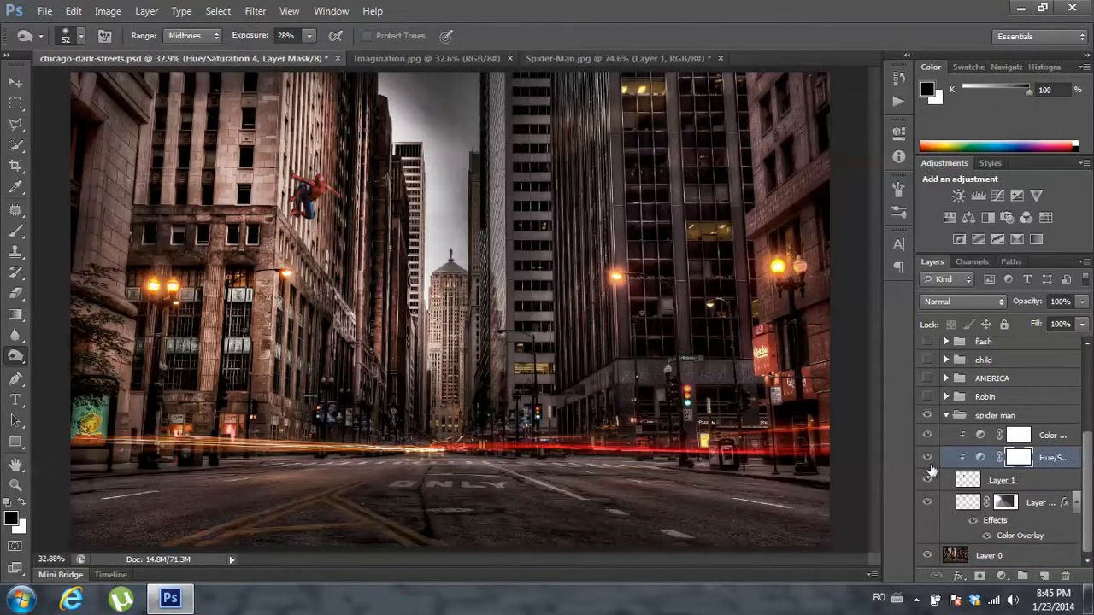
{"action": "left_click", "coordinate": [1019, 436]}
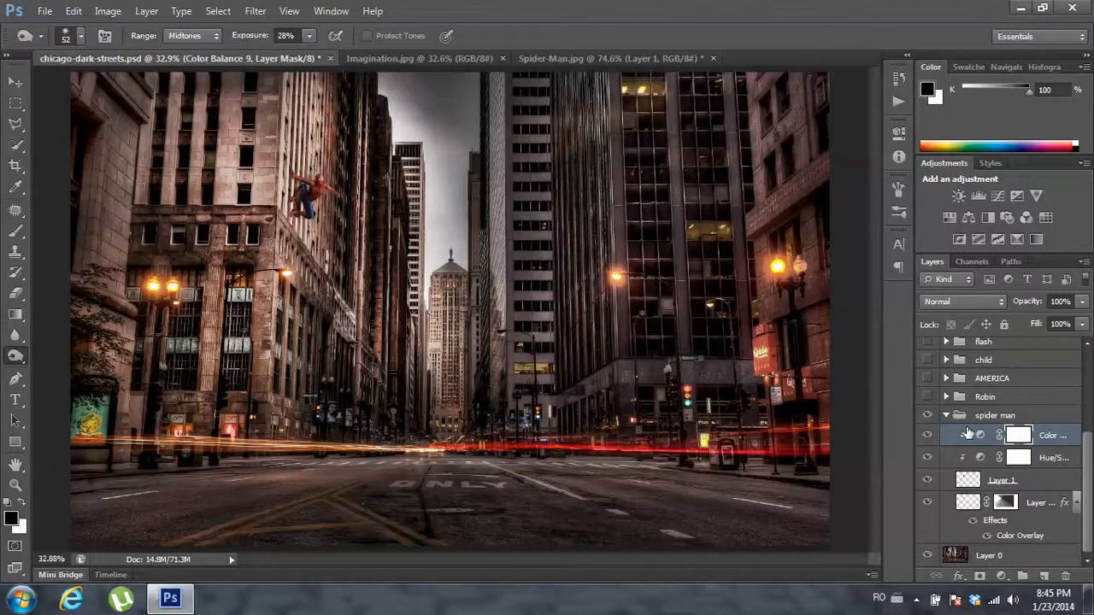
{"action": "left_click", "coordinate": [980, 459]}
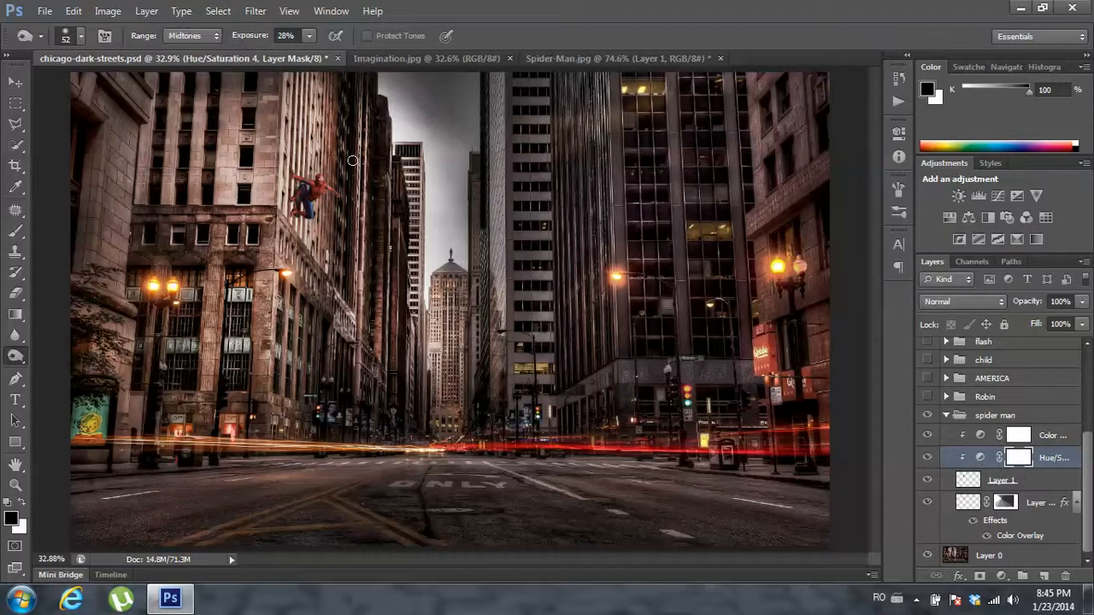
{"action": "left_click", "coordinate": [980, 458]}
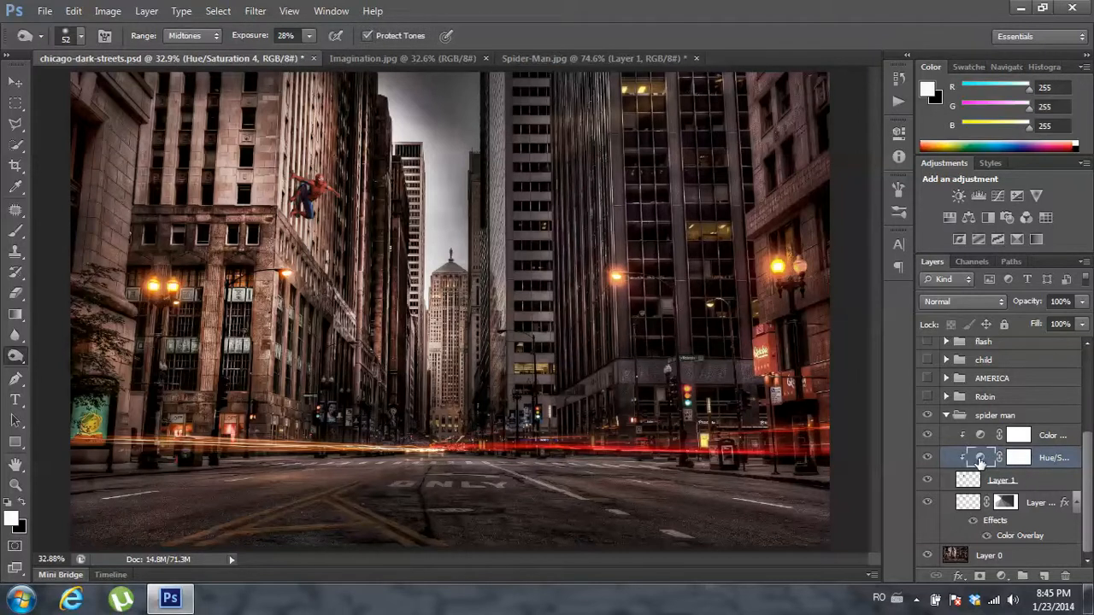
- Try a Saturation of 0 and other values on the Hue/Saturation adjustment in the spider man group
{"action": "double_click", "coordinate": [980, 459]}
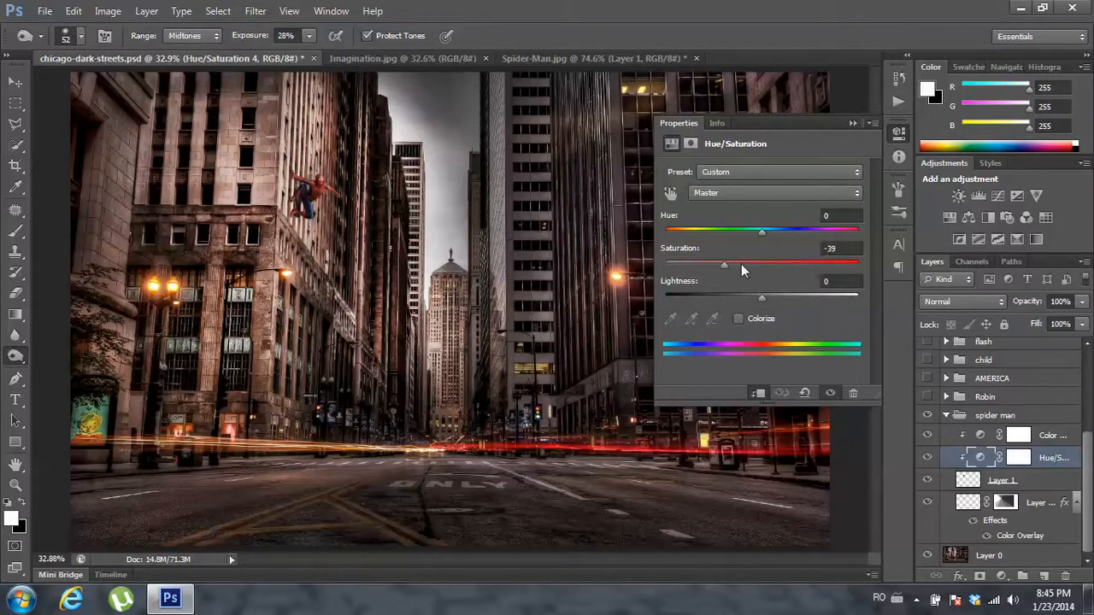
{"action": "left_click", "coordinate": [842, 248]}
{"action": "type", "text": "0"}
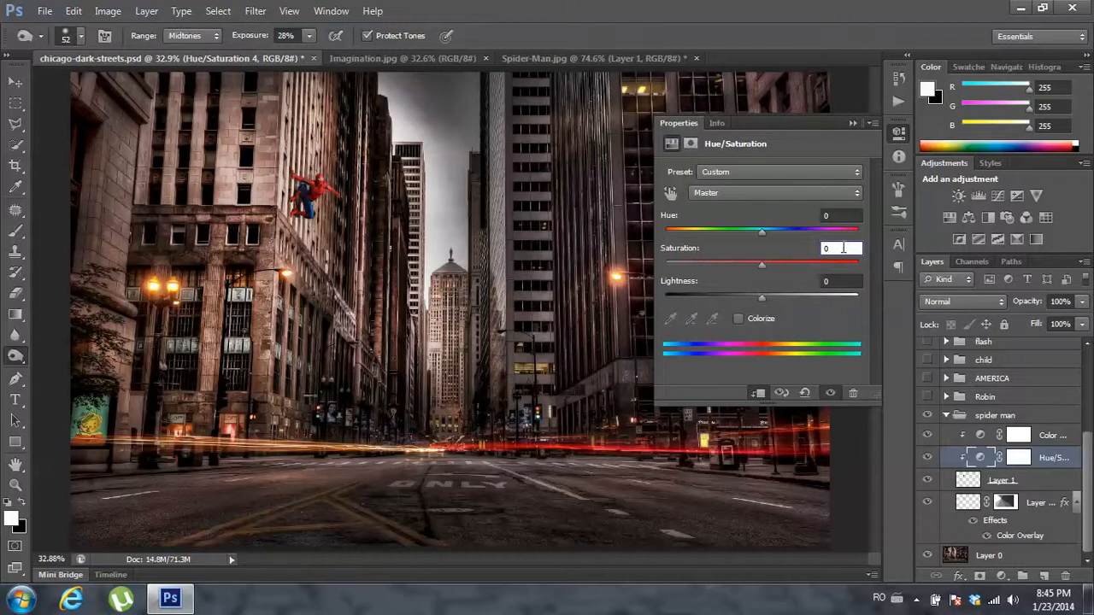
{"action": "type", "text": "+39"}
{"action": "left_click_drag", "start_coordinate": [798, 265], "coordinate": [767, 267]}
{"action": "left_click", "coordinate": [853, 123]}
- Try shifting the midtones of the spider man group's Color Balance along Magenta–Green and to +65 on Yellow–Blue
{"action": "left_click", "coordinate": [1017, 436]}
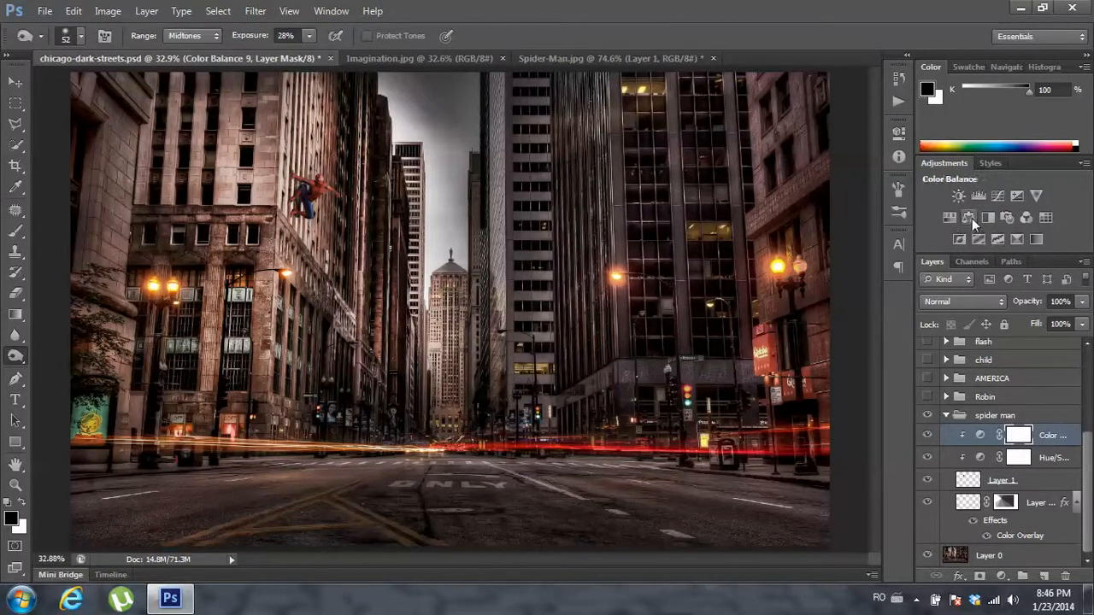
{"action": "double_click", "coordinate": [980, 436]}
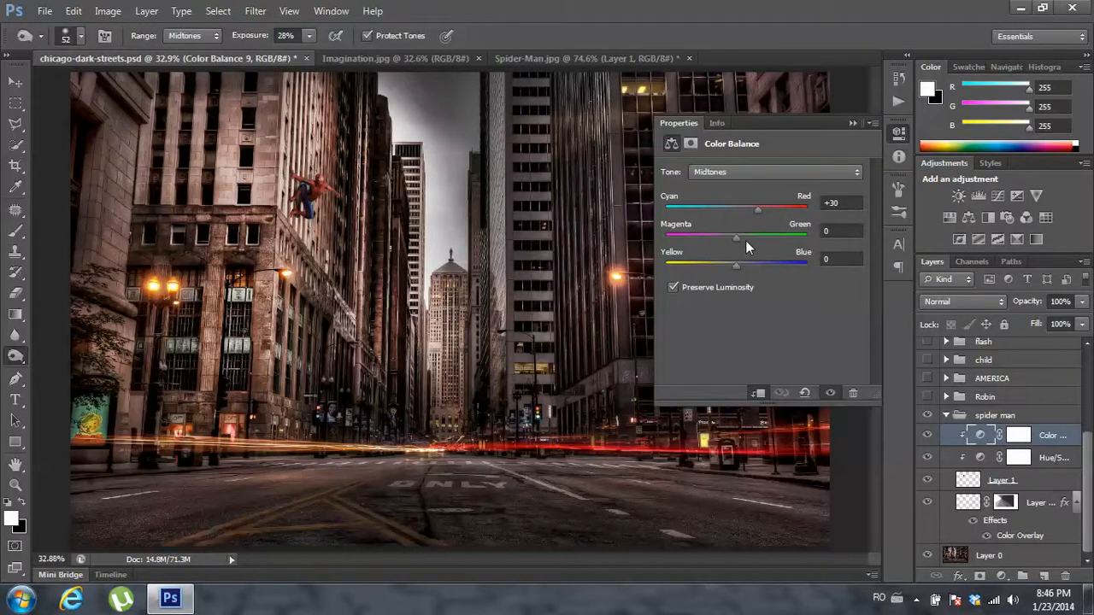
{"action": "left_click_drag", "start_coordinate": [735, 237], "coordinate": [704, 237]}
{"action": "left_click_drag", "start_coordinate": [793, 237], "coordinate": [784, 274]}
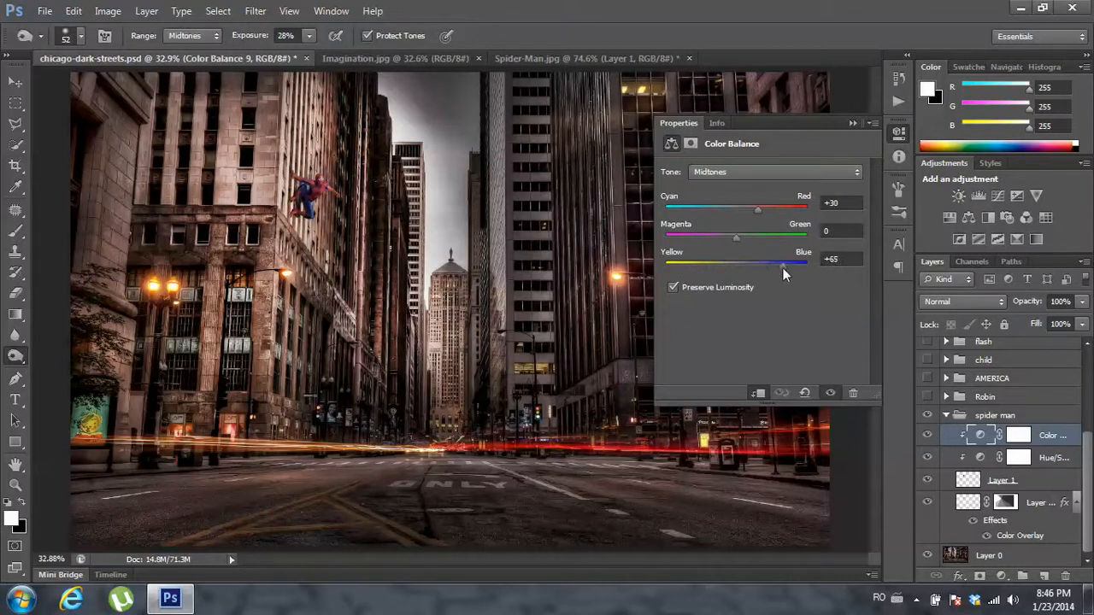
- Reset Yellow–Blue to 0 in the Color Balance midtones and shift Cyan–Red from 0 toward red
{"action": "left_click", "coordinate": [744, 210]}
{"action": "left_click", "coordinate": [833, 259]}
{"action": "type", "text": "0"}
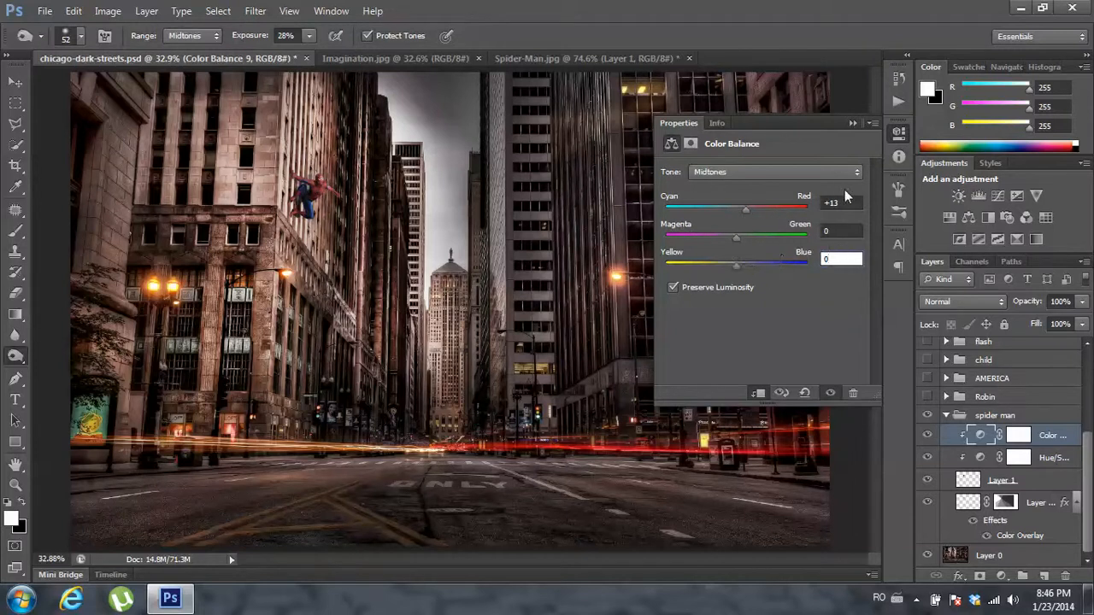
{"action": "type", "text": "0"}
{"action": "key", "text": "Tab"}
{"action": "type", "text": "0"}
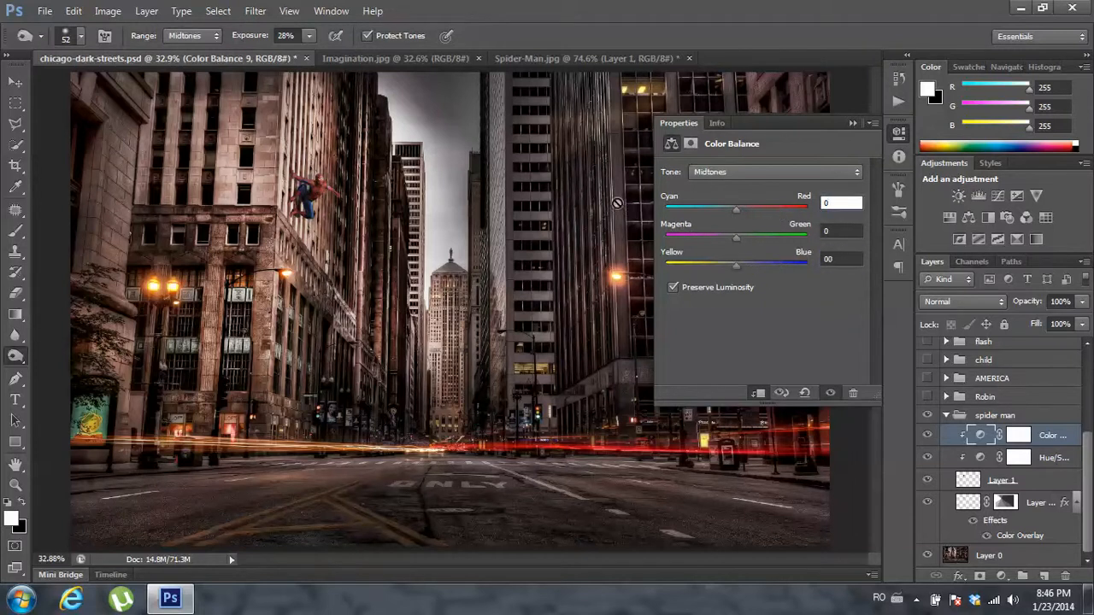
{"action": "left_click_drag", "start_coordinate": [738, 212], "coordinate": [762, 208]}
{"action": "left_click", "coordinate": [852, 123]}
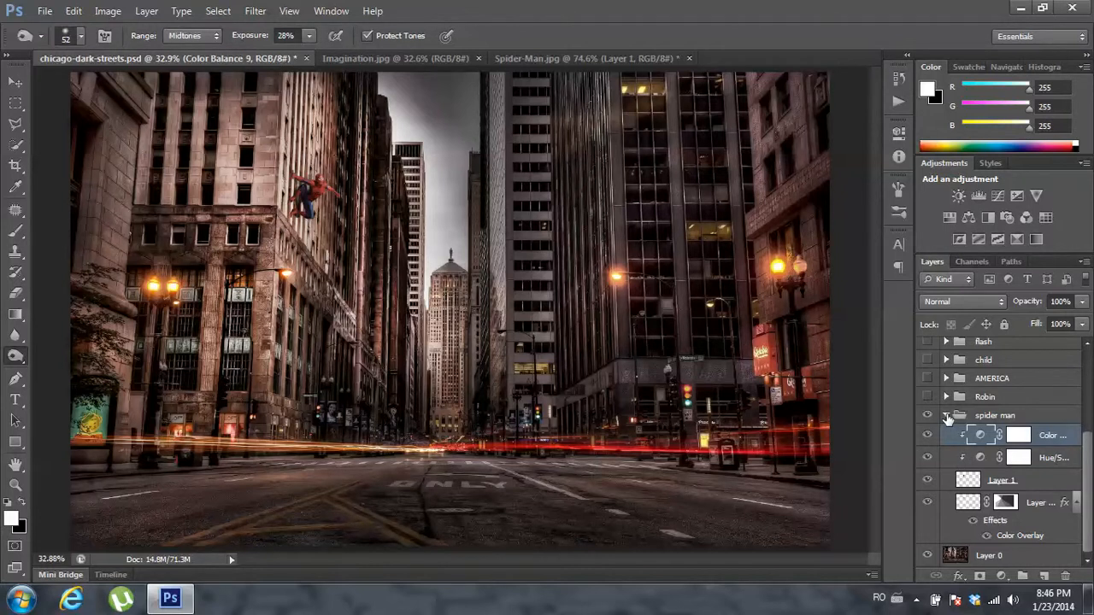
- Collapse the spider man group, and show and expand the Robin group
{"action": "left_click", "coordinate": [946, 417]}
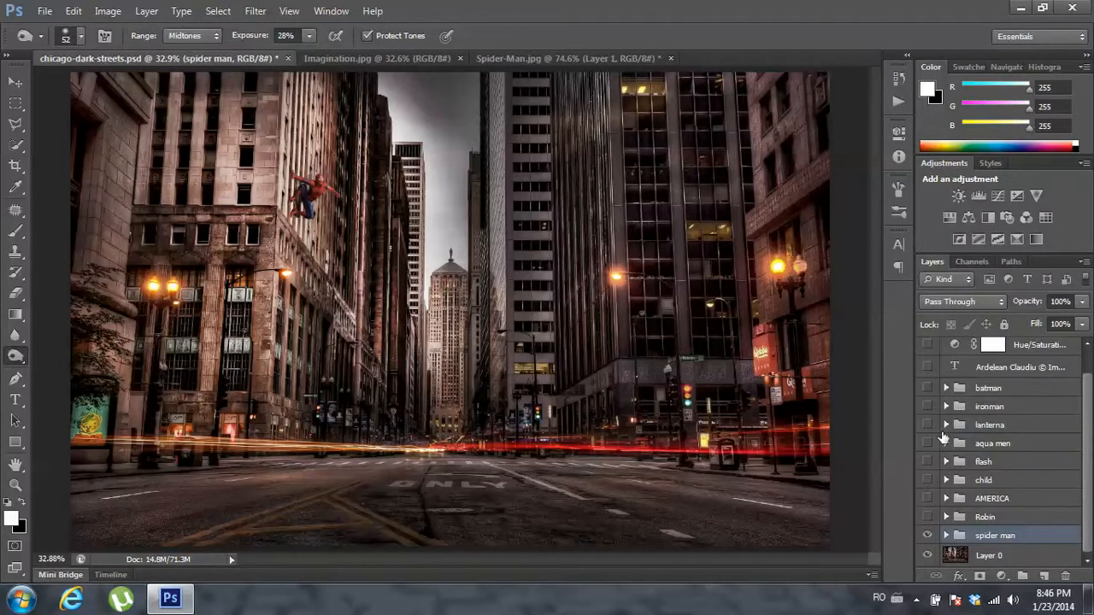
{"action": "left_click", "coordinate": [927, 517]}
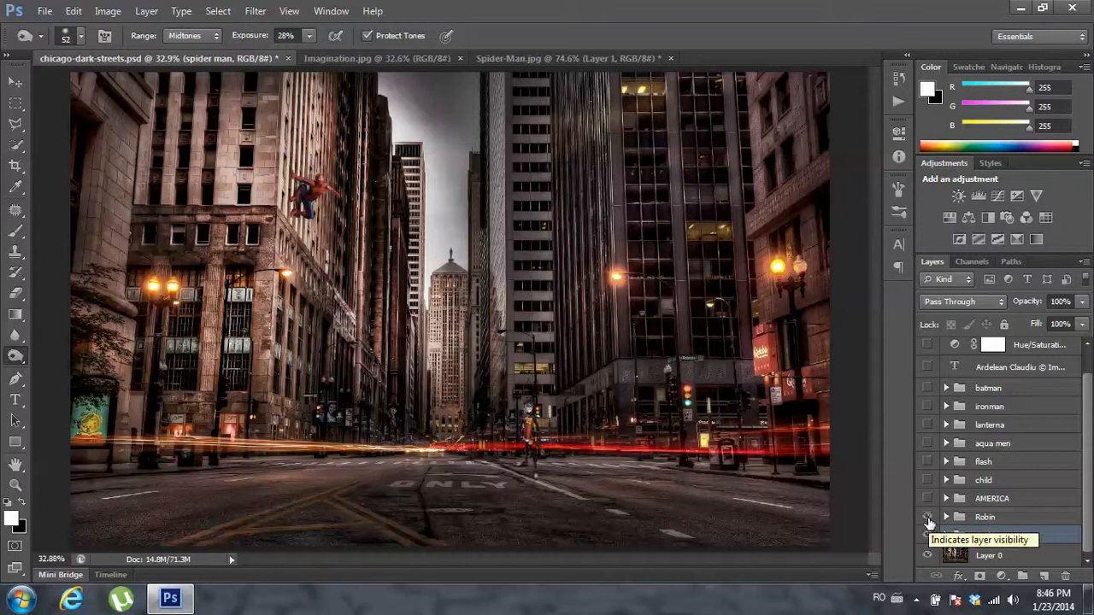
{"action": "left_click", "coordinate": [948, 517]}
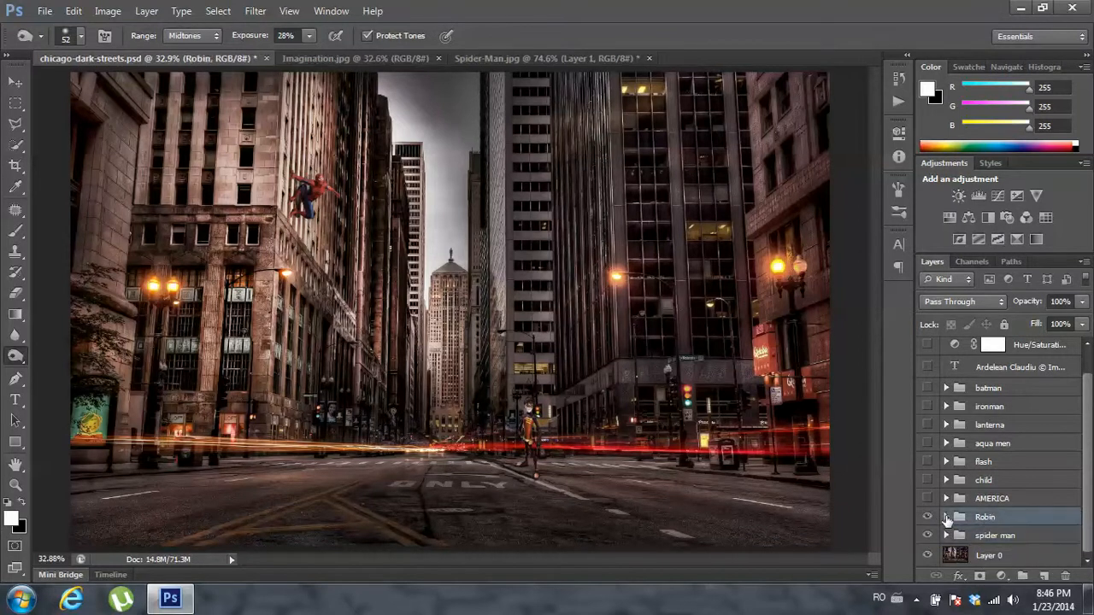
{"action": "left_click", "coordinate": [946, 517]}
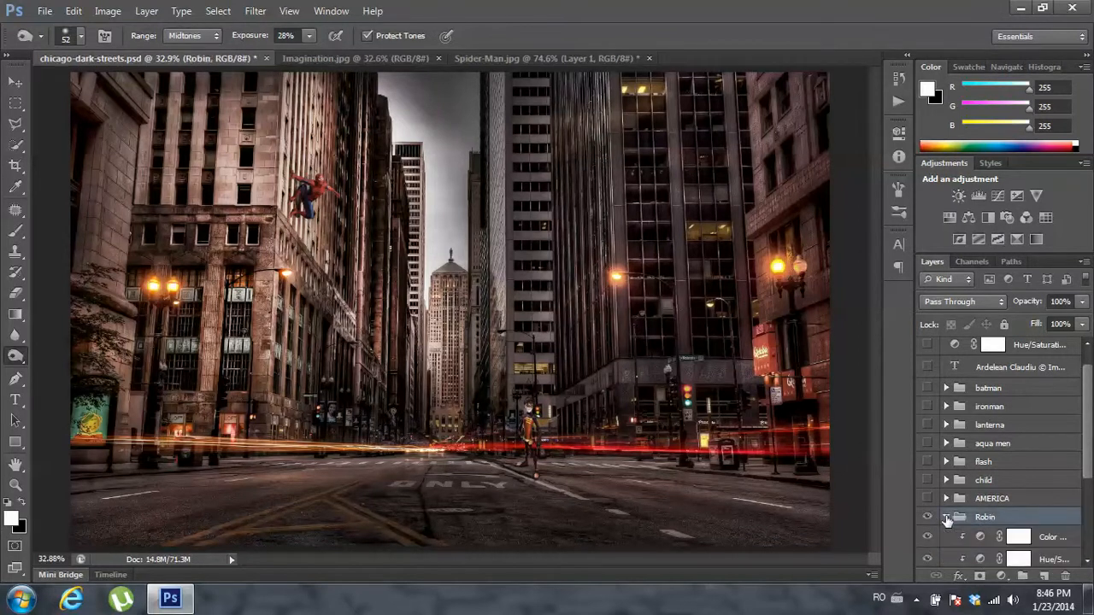
- Close Spider-Man.jpg without saving its changes
{"action": "left_click", "coordinate": [480, 57]}
{"action": "left_click", "coordinate": [649, 58]}
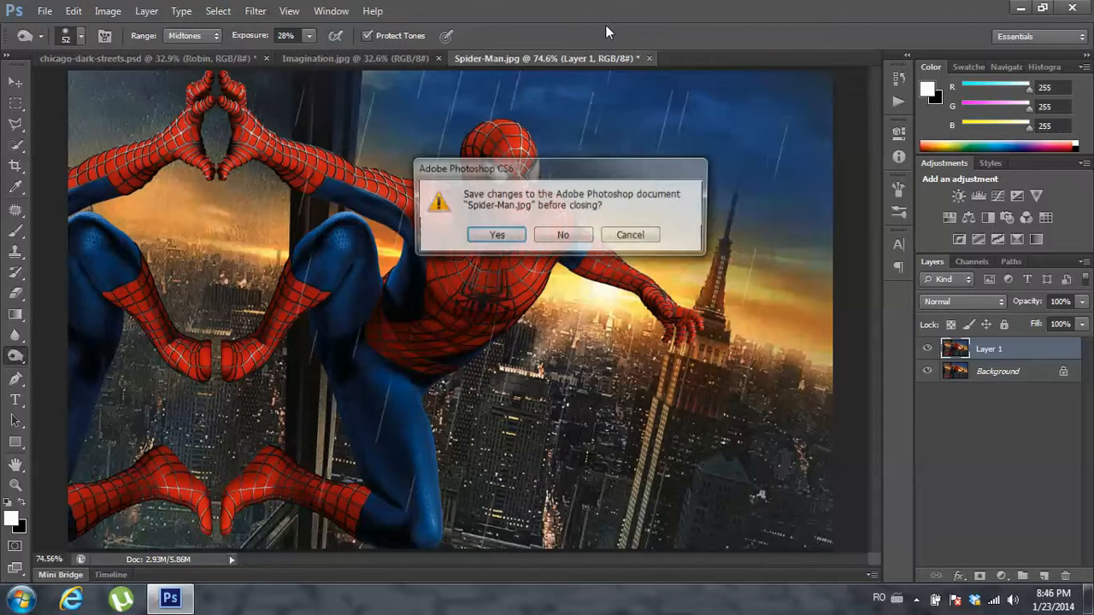
{"action": "left_click", "coordinate": [564, 235]}
- Open Orphans-Cheep-Robin.-design2 from the imagination folder to view the original Robin artwork, and close it again
{"action": "left_click", "coordinate": [45, 11]}
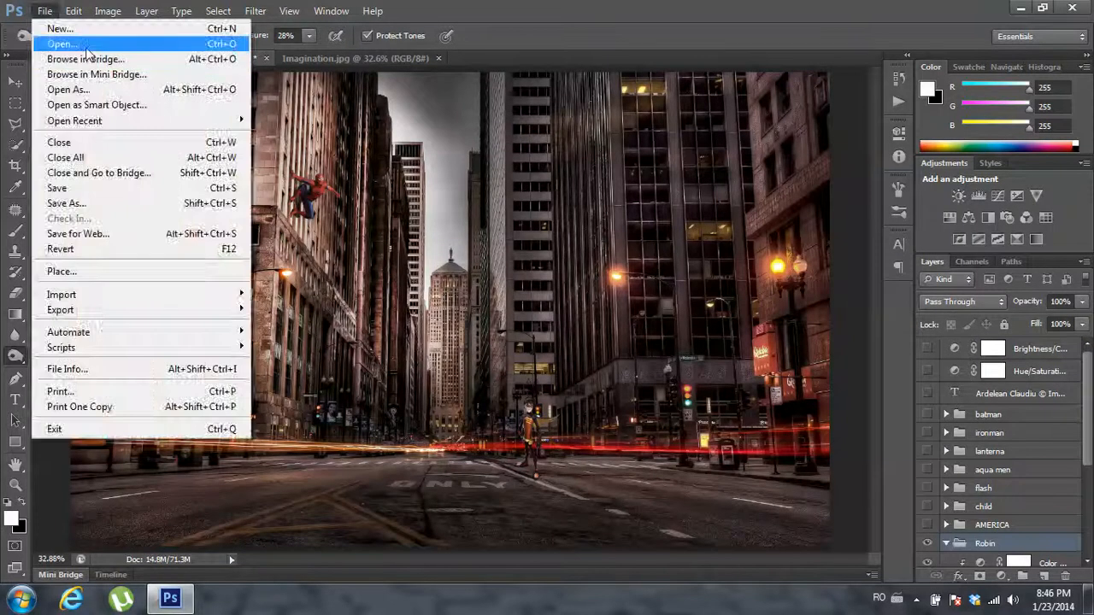
{"action": "left_click", "coordinate": [51, 39]}
{"action": "scroll", "coordinate": [1031, 214], "scroll_direction": "down", "scroll_amount": 2}
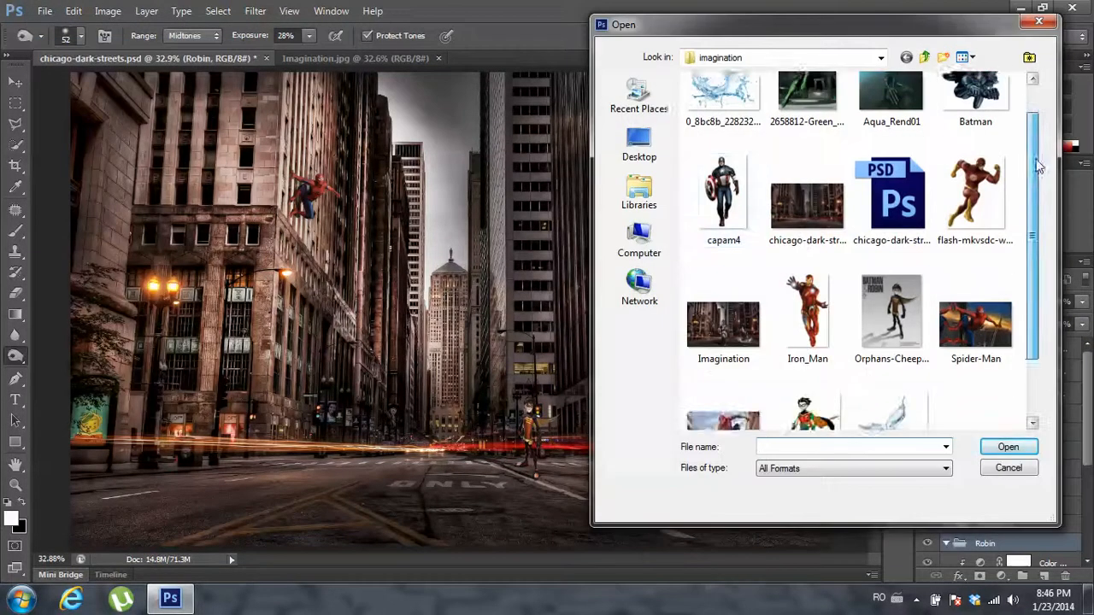
{"action": "left_click", "coordinate": [904, 244]}
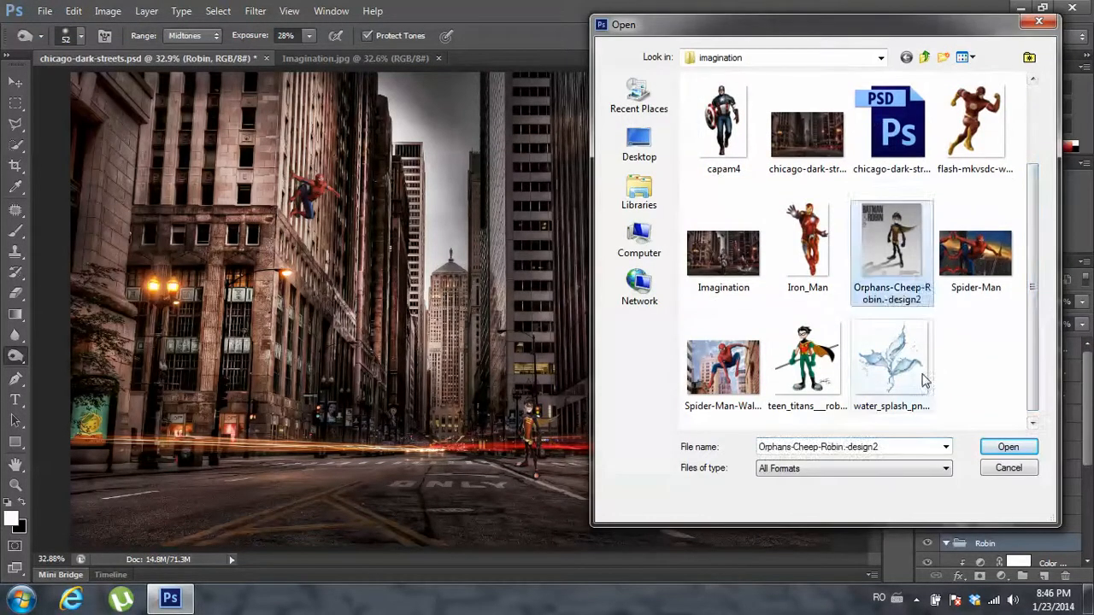
{"action": "left_click", "coordinate": [1008, 446]}
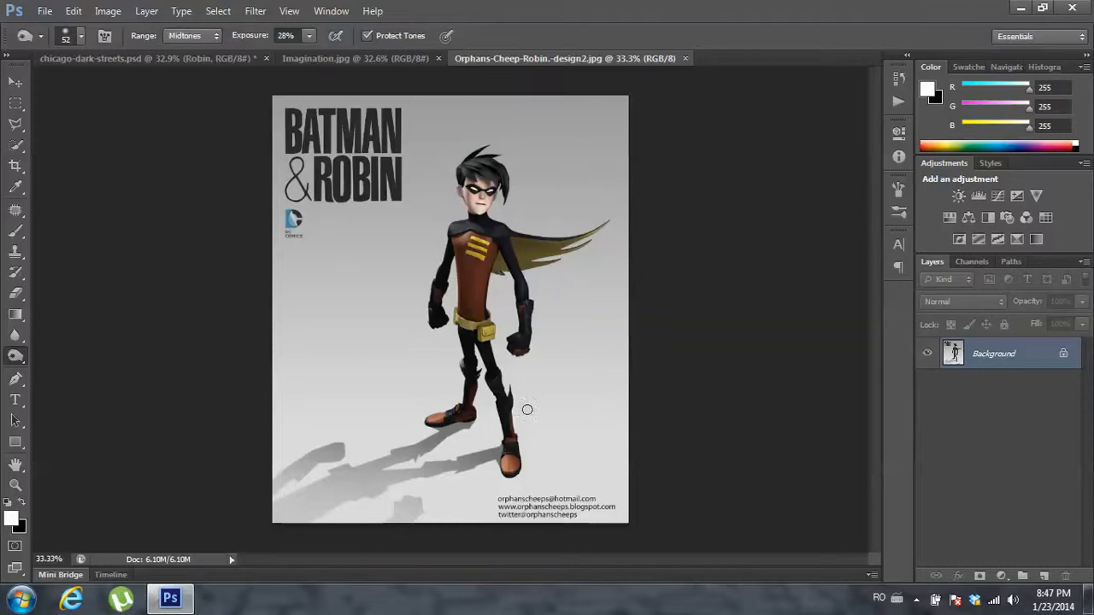
{"action": "left_click", "coordinate": [685, 58]}
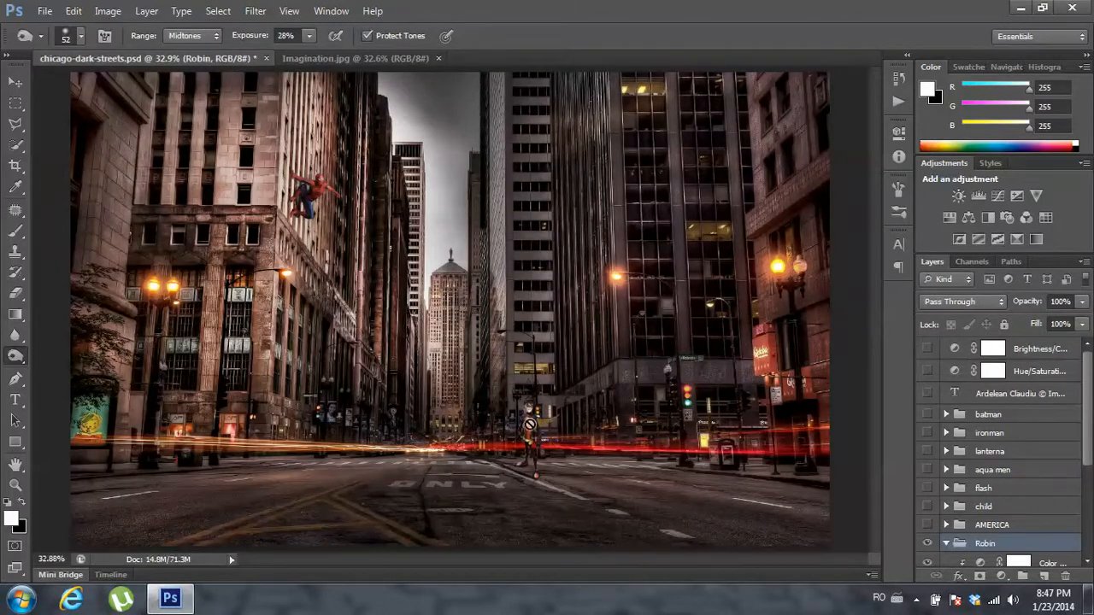
- Inspect Robin close up in the street composite and reopen Orphans-Cheep-Robin.-design2 as a reference
{"action": "scroll", "coordinate": [534, 423], "scroll_direction": "up", "scroll_amount": 5}
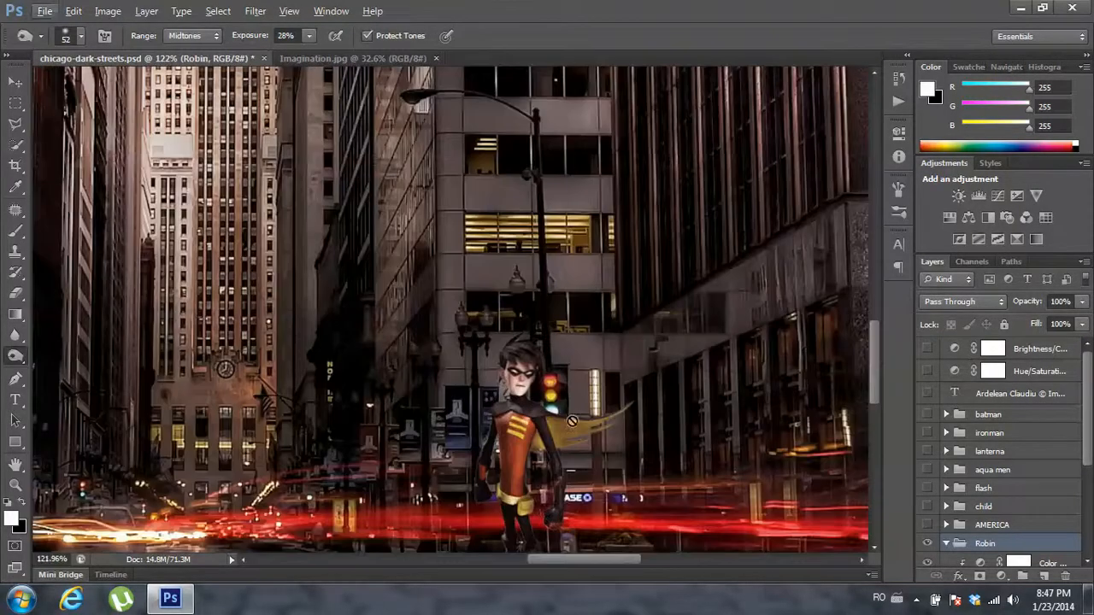
{"action": "scroll", "coordinate": [571, 410], "scroll_direction": "down", "scroll_amount": 3}
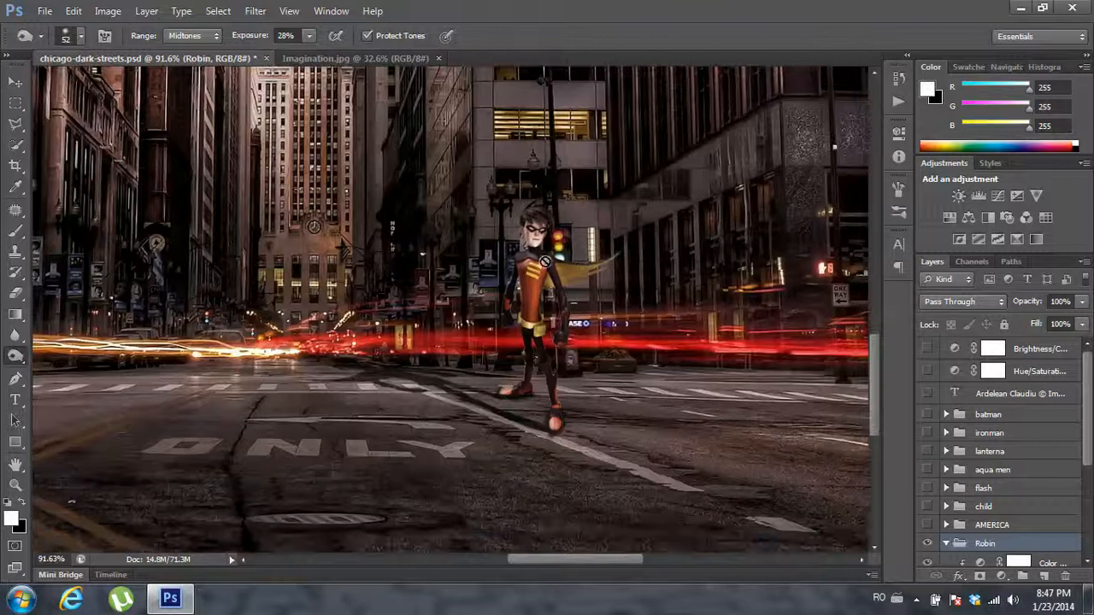
{"action": "left_click", "coordinate": [47, 10]}
{"action": "left_click", "coordinate": [60, 45]}
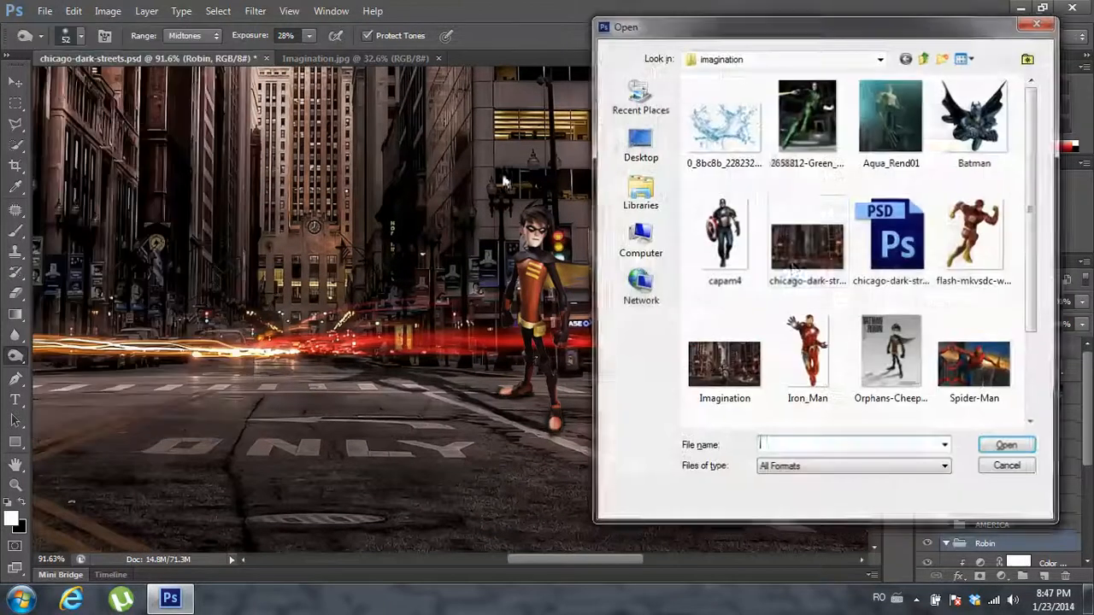
{"action": "left_click", "coordinate": [891, 359]}
{"action": "left_click", "coordinate": [1007, 447]}
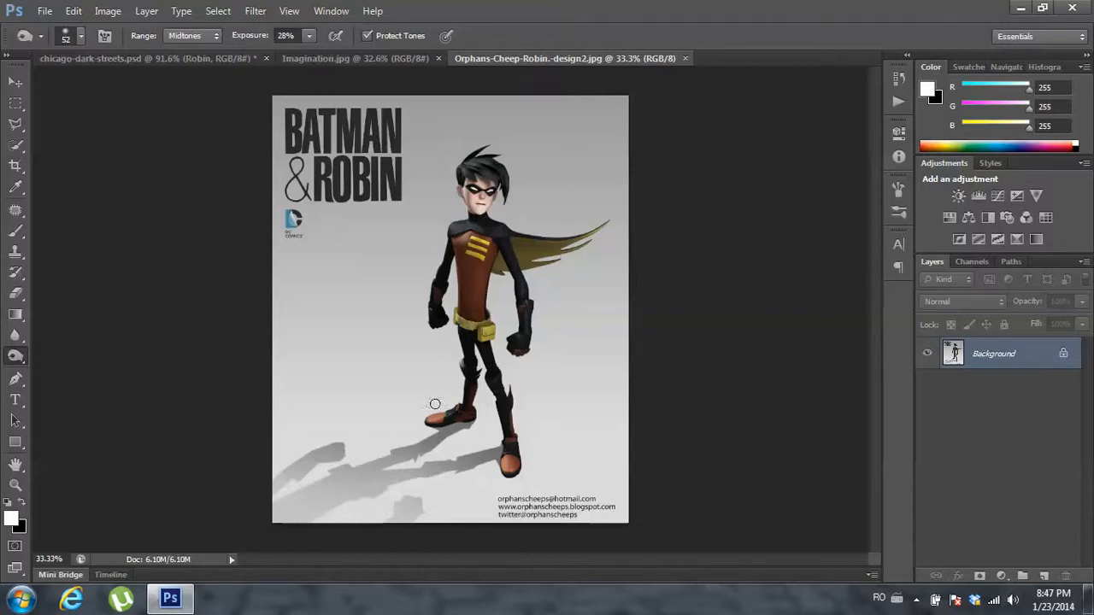
- Return to chicago-dark-streets.psd and examine Robin's placement on the street and the layers inside the Robin group
{"action": "left_click", "coordinate": [202, 60]}
{"action": "scroll", "coordinate": [584, 314], "scroll_direction": "up", "scroll_amount": 3}
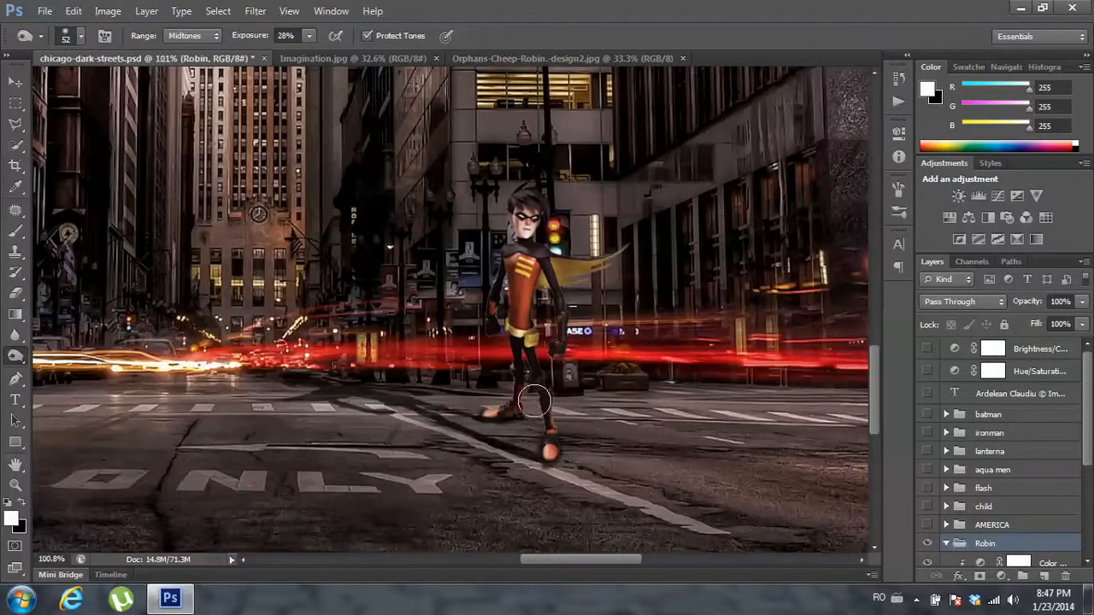
{"action": "scroll", "coordinate": [531, 387], "scroll_direction": "down", "scroll_amount": 10}
{"action": "scroll", "coordinate": [532, 387], "scroll_direction": "down", "scroll_amount": 3}
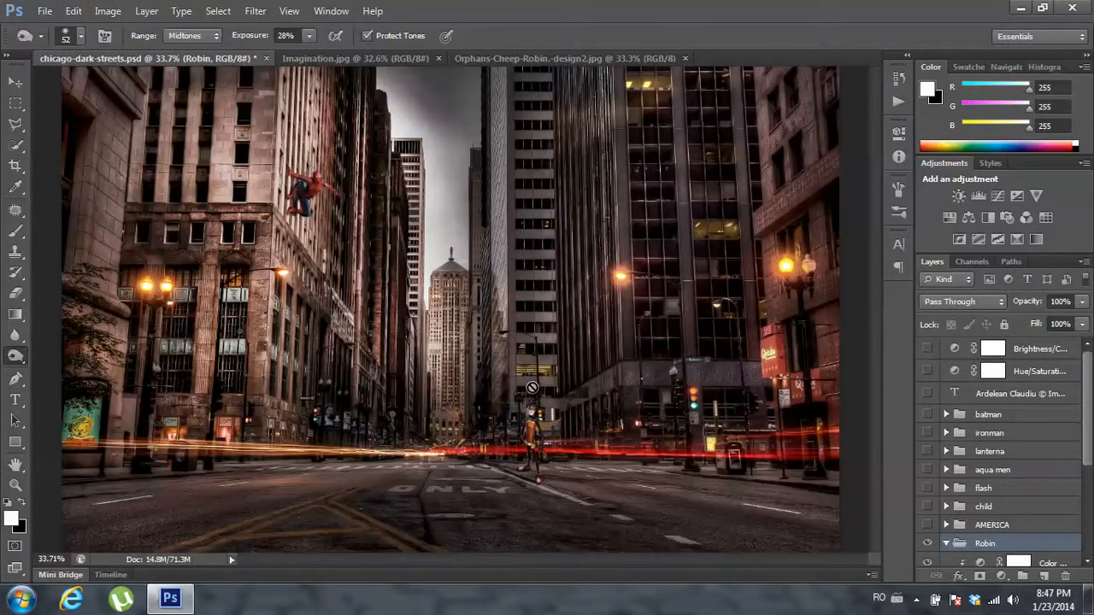
{"action": "scroll", "coordinate": [513, 457], "scroll_direction": "up", "scroll_amount": 4}
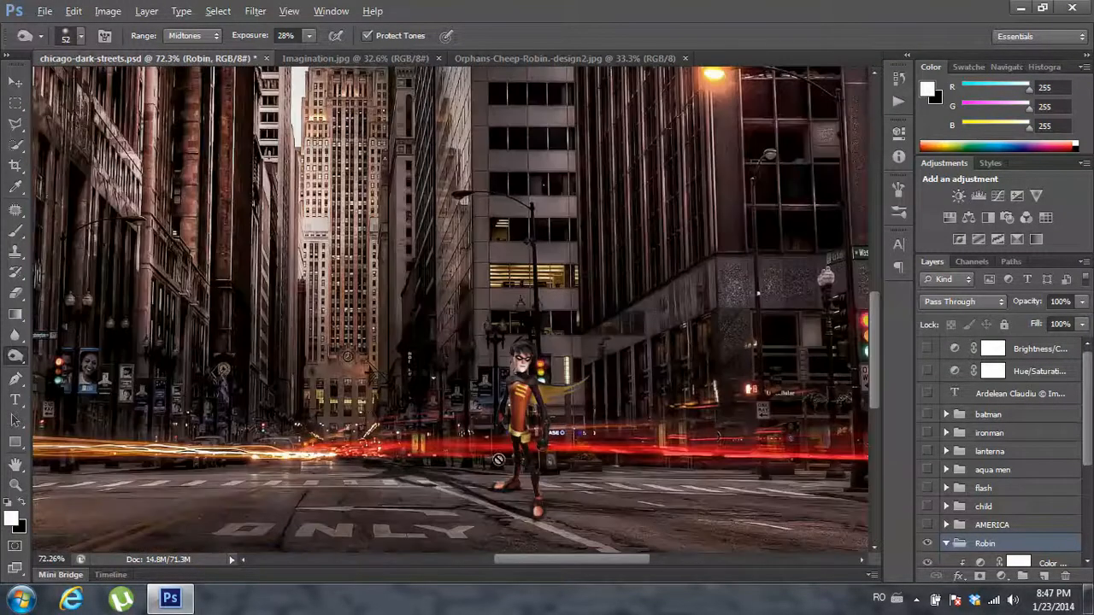
{"action": "scroll", "coordinate": [985, 513], "scroll_direction": "down", "scroll_amount": 3}
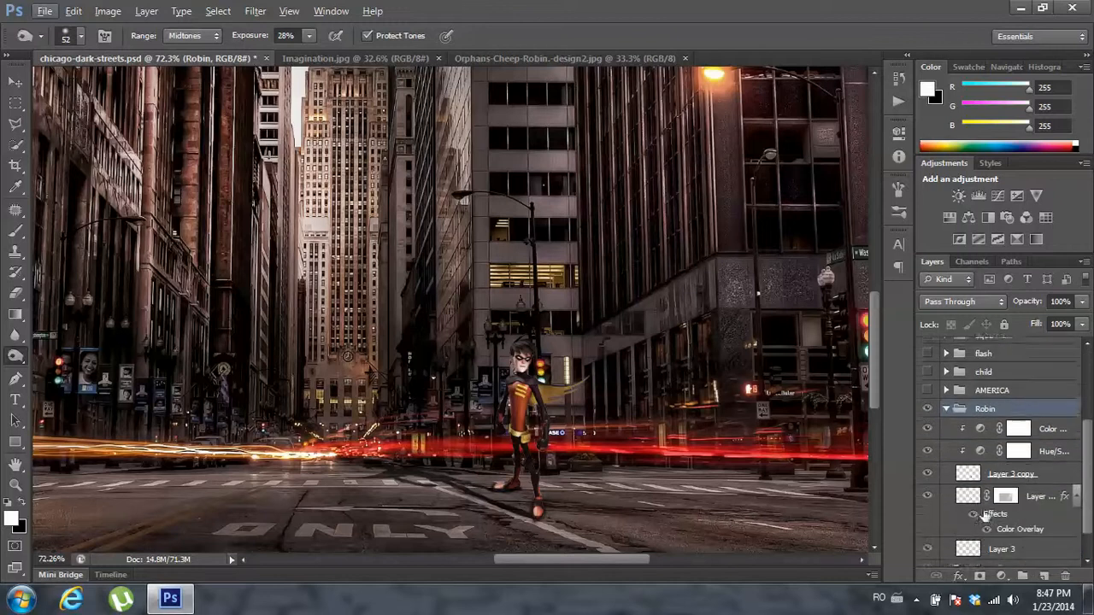
{"action": "scroll", "coordinate": [984, 515], "scroll_direction": "down", "scroll_amount": 1}
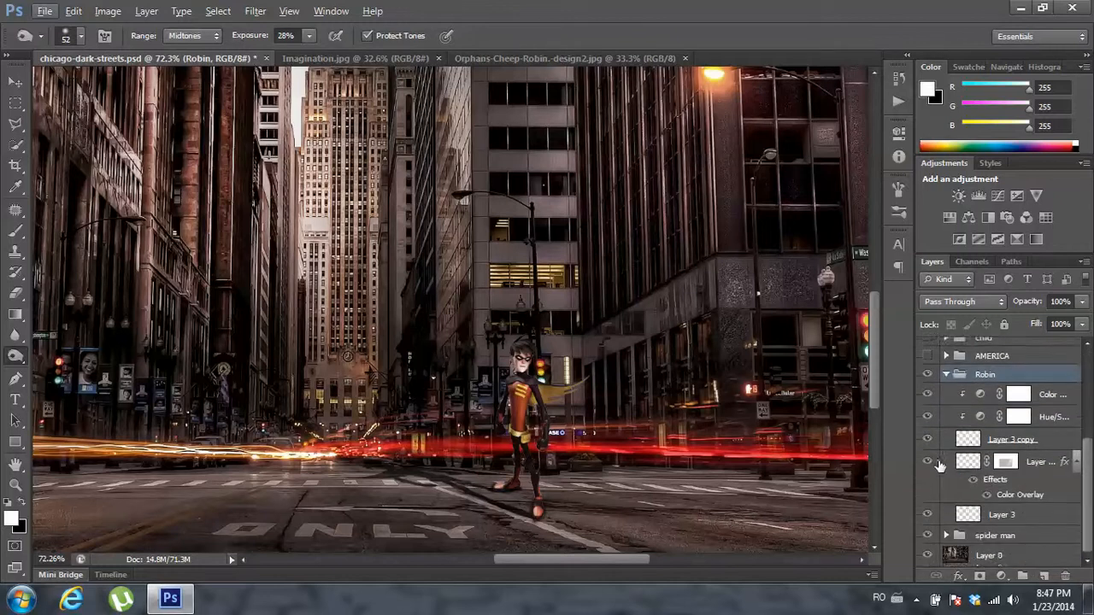
- Toggle the visibility of the masked Color Overlay layer in the Robin group to compare the street with and without Robin's shadow
{"action": "left_click", "coordinate": [14, 83]}
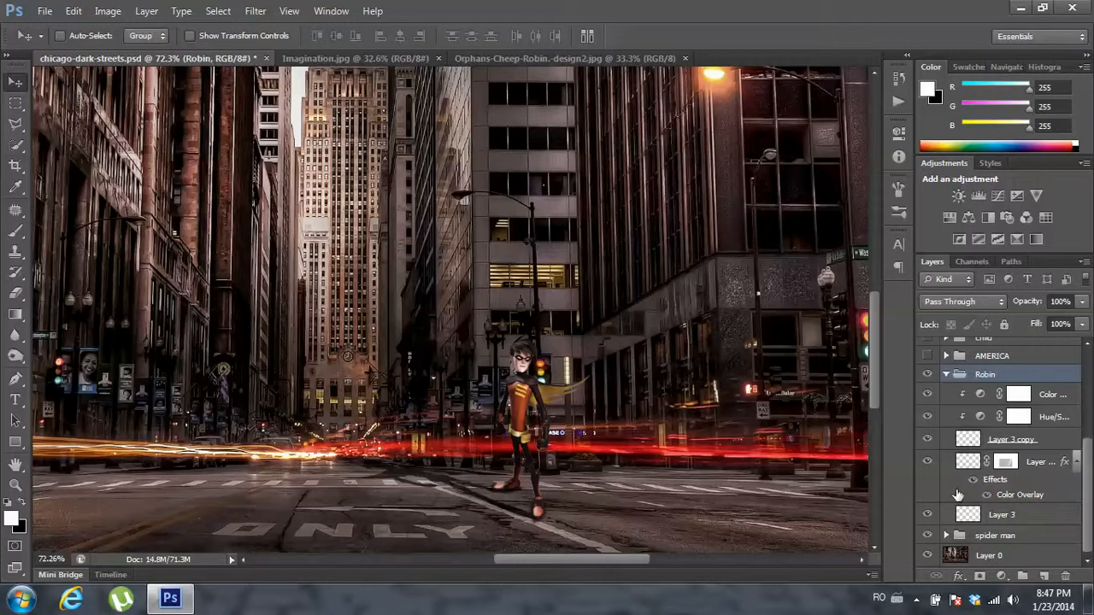
{"action": "left_click", "coordinate": [928, 461]}
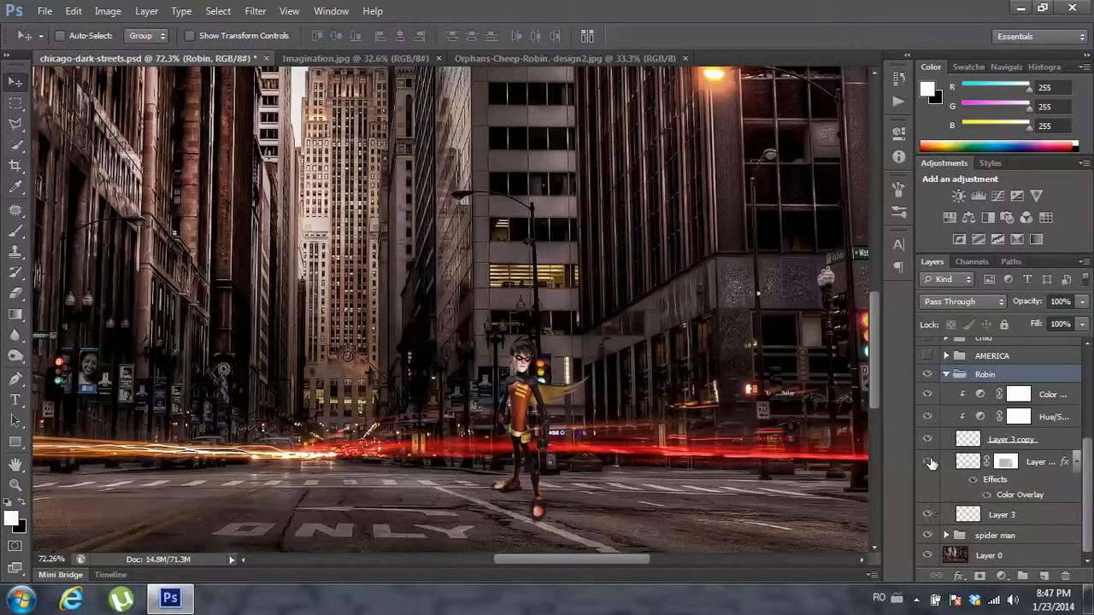
{"action": "left_click", "coordinate": [928, 461]}
{"action": "left_click", "coordinate": [928, 461]}
{"action": "left_click", "coordinate": [928, 461]}
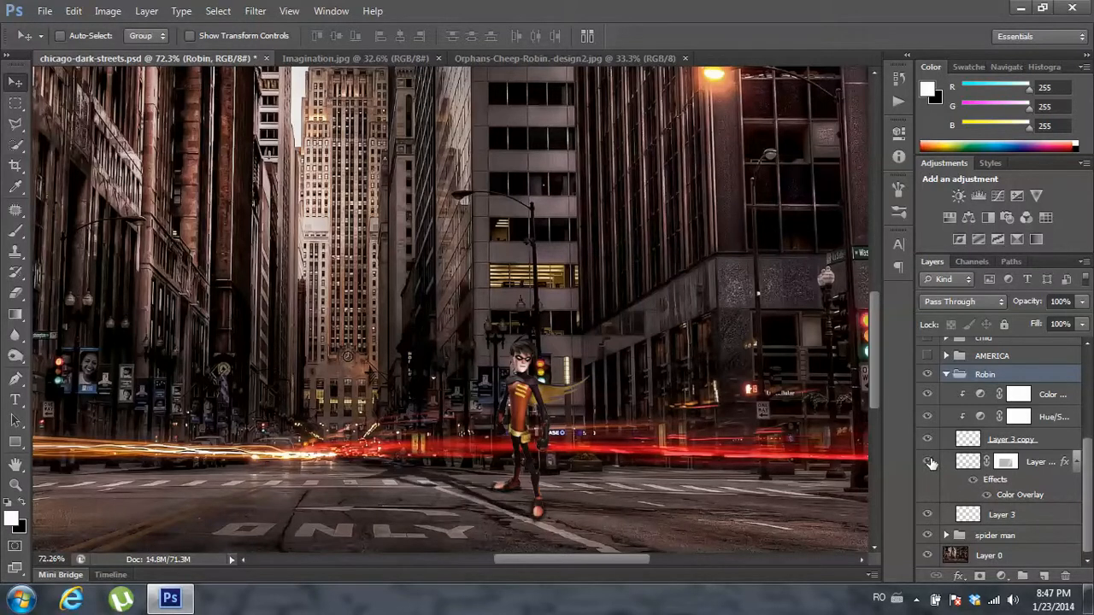
- Compare Robin without the group's Color Balance against the source image, review the adjustment's midtone settings, and show it again
{"action": "left_click", "coordinate": [927, 395]}
{"action": "left_click", "coordinate": [475, 58]}
{"action": "left_click", "coordinate": [152, 60]}
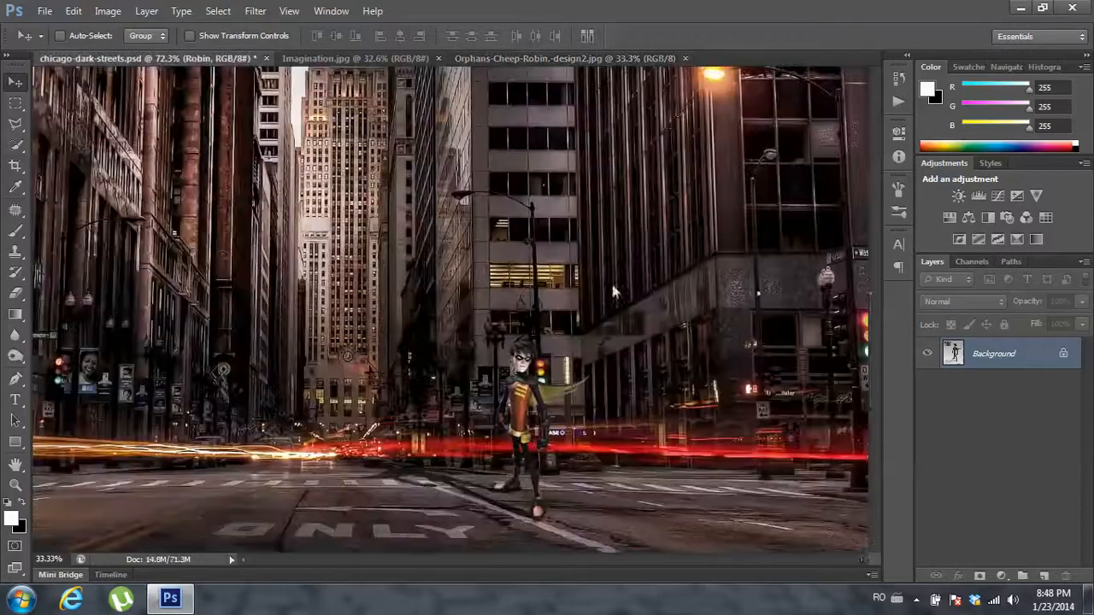
{"action": "scroll", "coordinate": [991, 478], "scroll_direction": "down", "scroll_amount": 3}
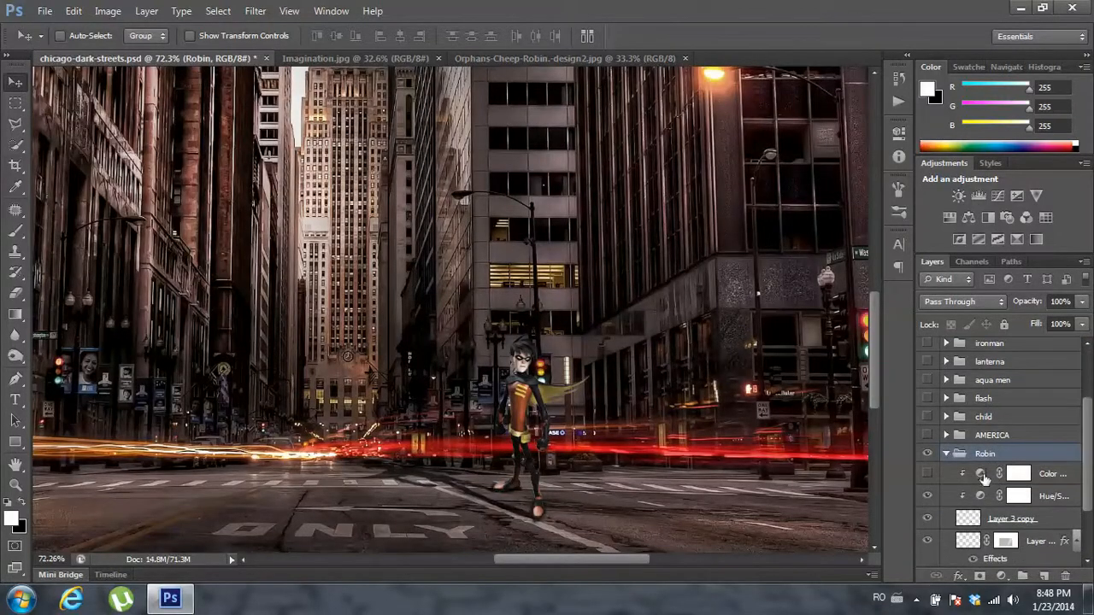
{"action": "double_click", "coordinate": [982, 476]}
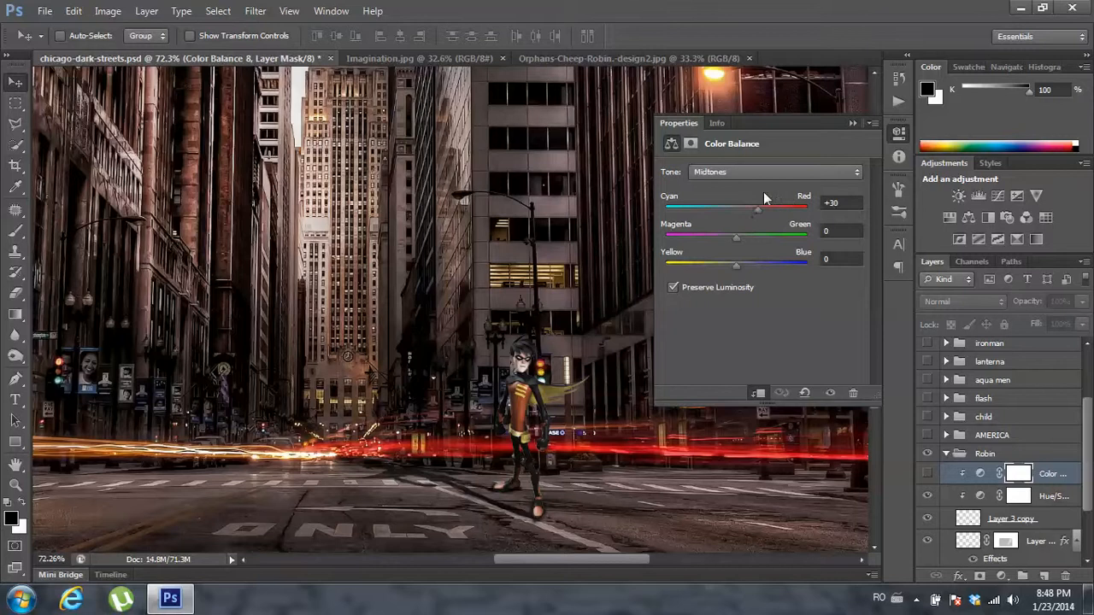
{"action": "left_click", "coordinate": [849, 122]}
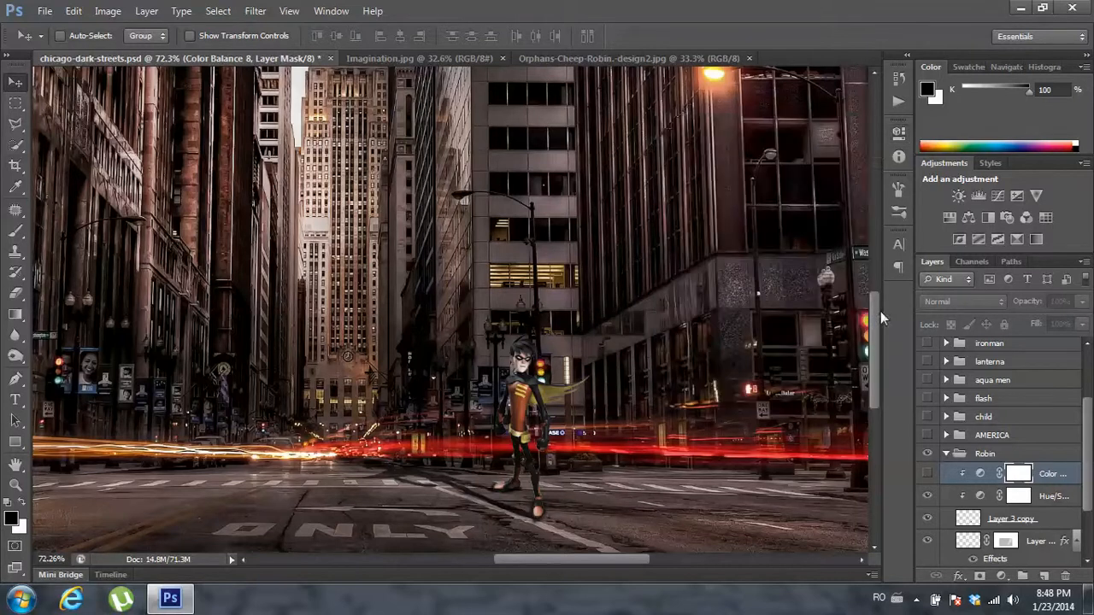
{"action": "left_click", "coordinate": [928, 475]}
{"action": "scroll", "coordinate": [773, 348], "scroll_direction": "down", "scroll_amount": 1}
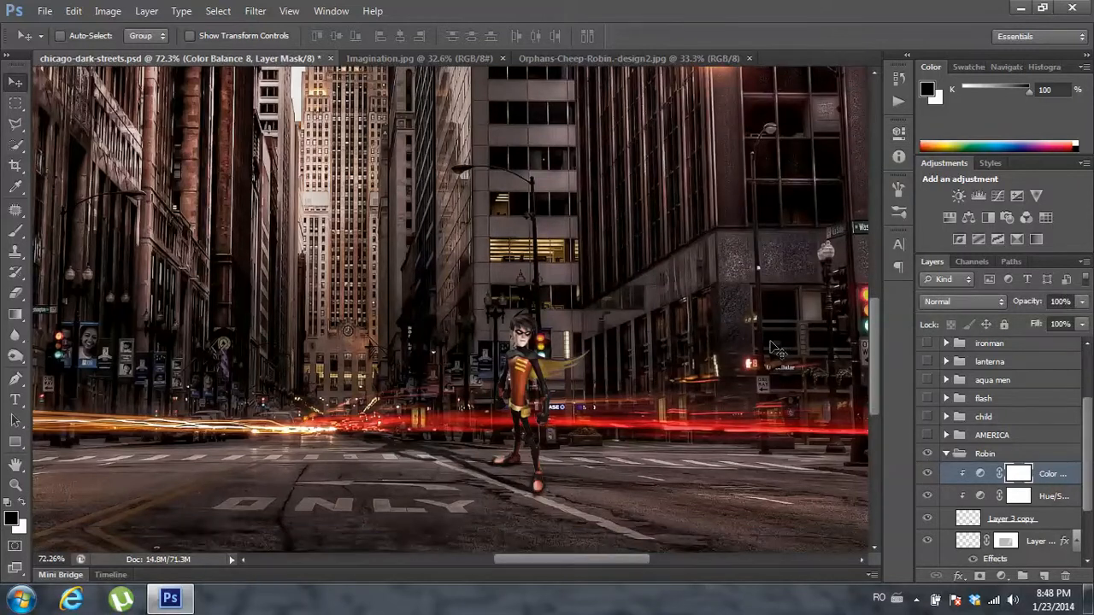
- Collapse the Robin group and show the AMERICA group in the composite
{"action": "left_click", "coordinate": [946, 453]}
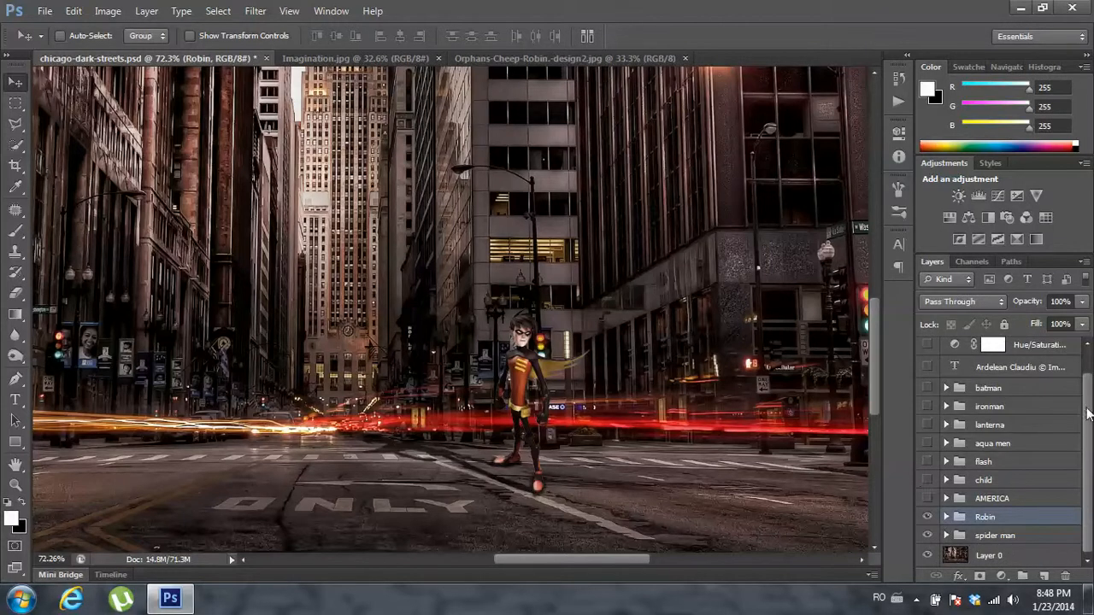
{"action": "left_click", "coordinate": [927, 499]}
{"action": "scroll", "coordinate": [622, 331], "scroll_direction": "down", "scroll_amount": 5}
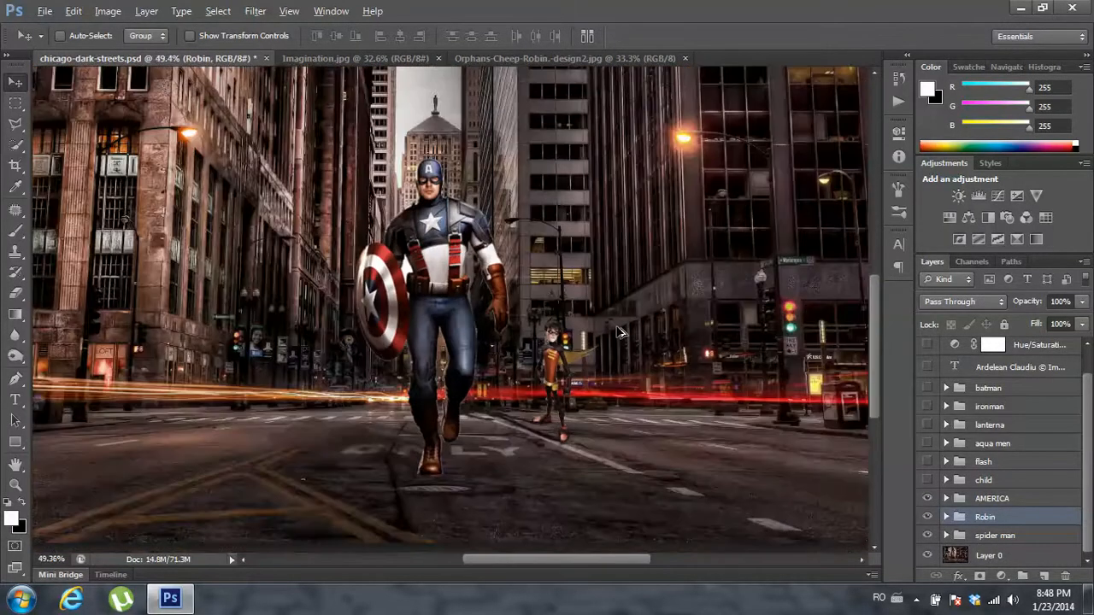
{"action": "scroll", "coordinate": [622, 331], "scroll_direction": "up", "scroll_amount": 2}
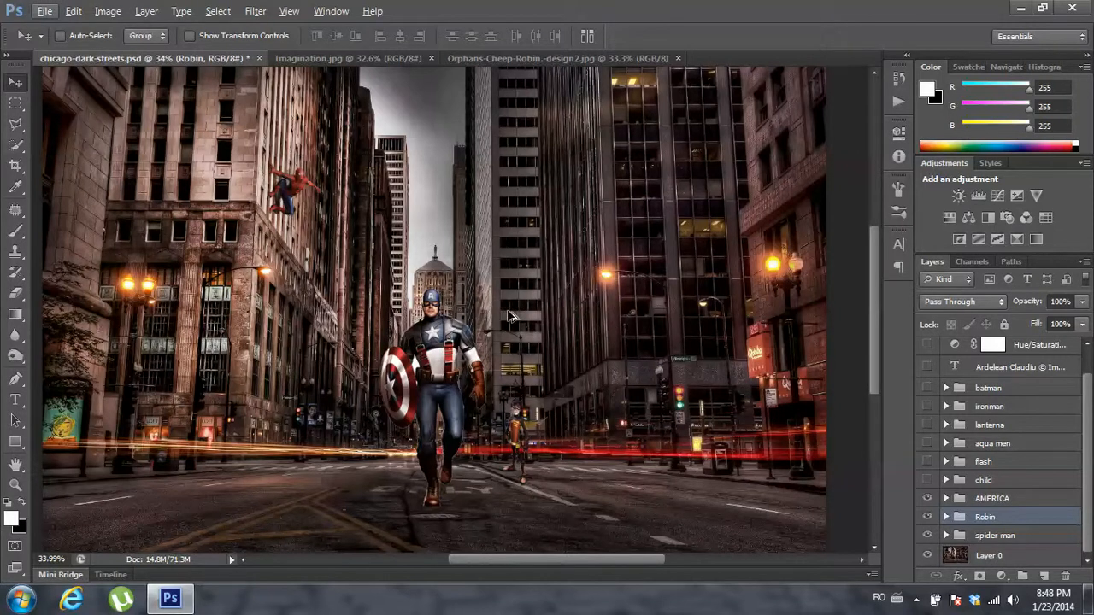
- Close the Orphans-Cheep-Robin.-design2.jpg reference image
{"action": "left_click", "coordinate": [39, 12]}
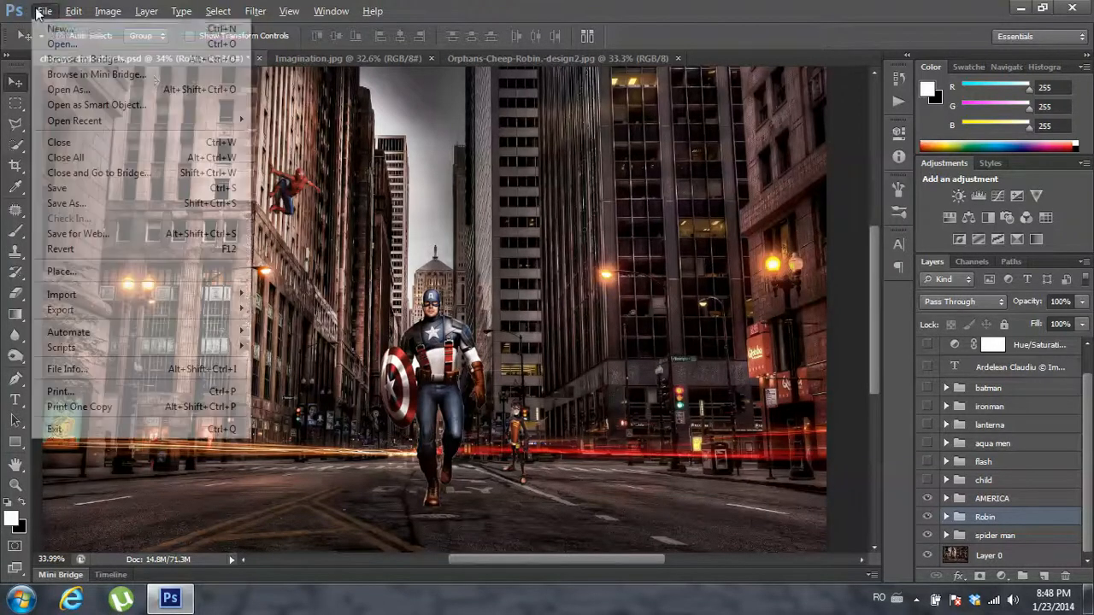
{"action": "left_click", "coordinate": [623, 57]}
{"action": "left_click", "coordinate": [678, 59]}
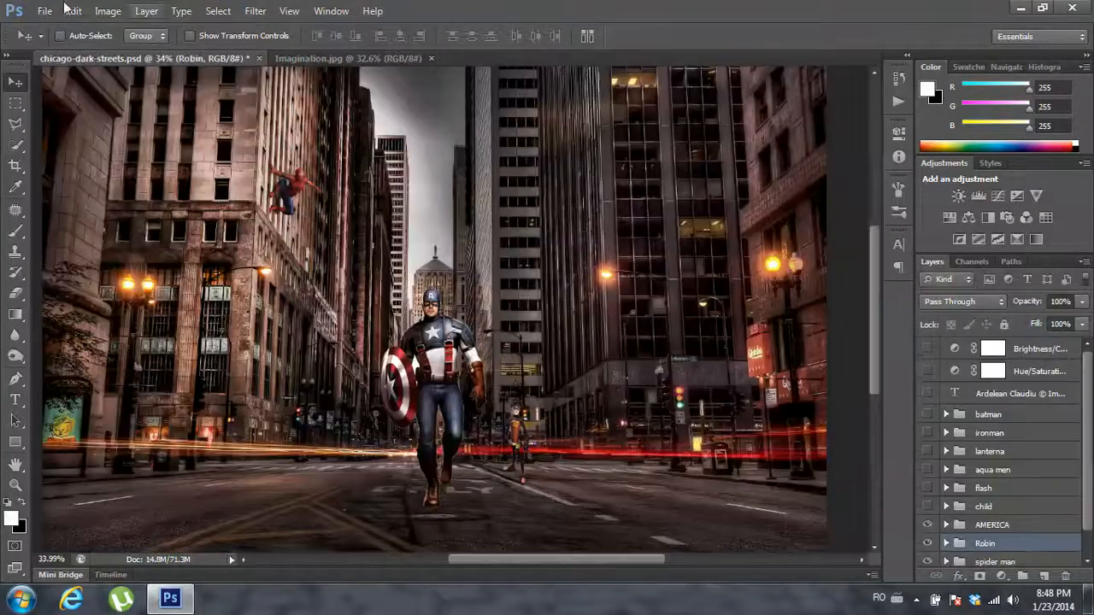
- Open capam4 from the imagination folder and convert its locked Background into a regular layer
{"action": "left_click", "coordinate": [39, 12]}
{"action": "left_click", "coordinate": [52, 49]}
{"action": "left_click", "coordinate": [723, 238]}
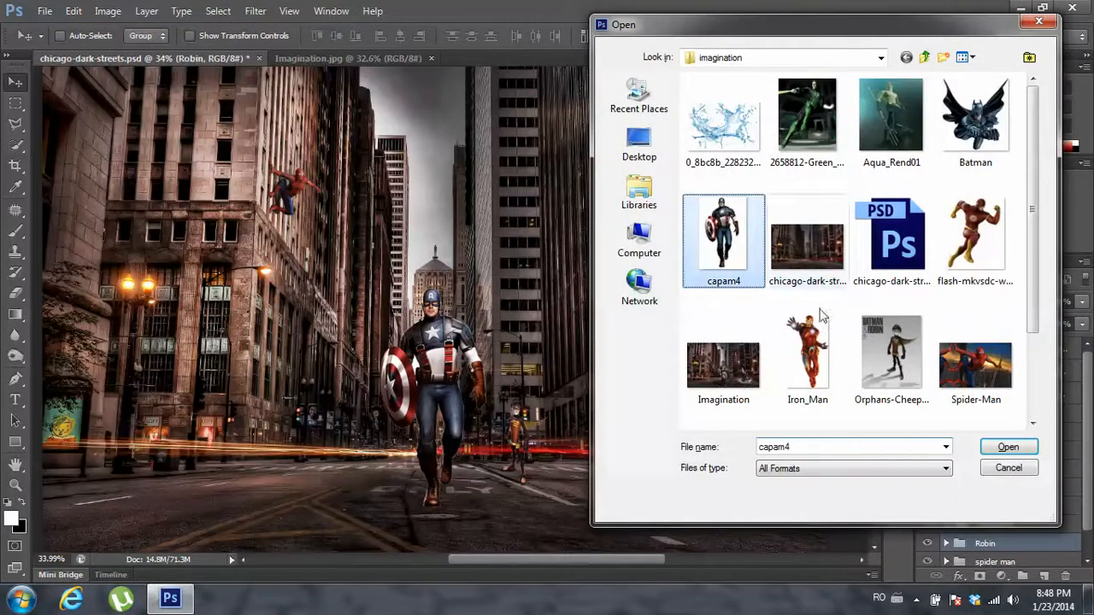
{"action": "left_click", "coordinate": [1005, 446]}
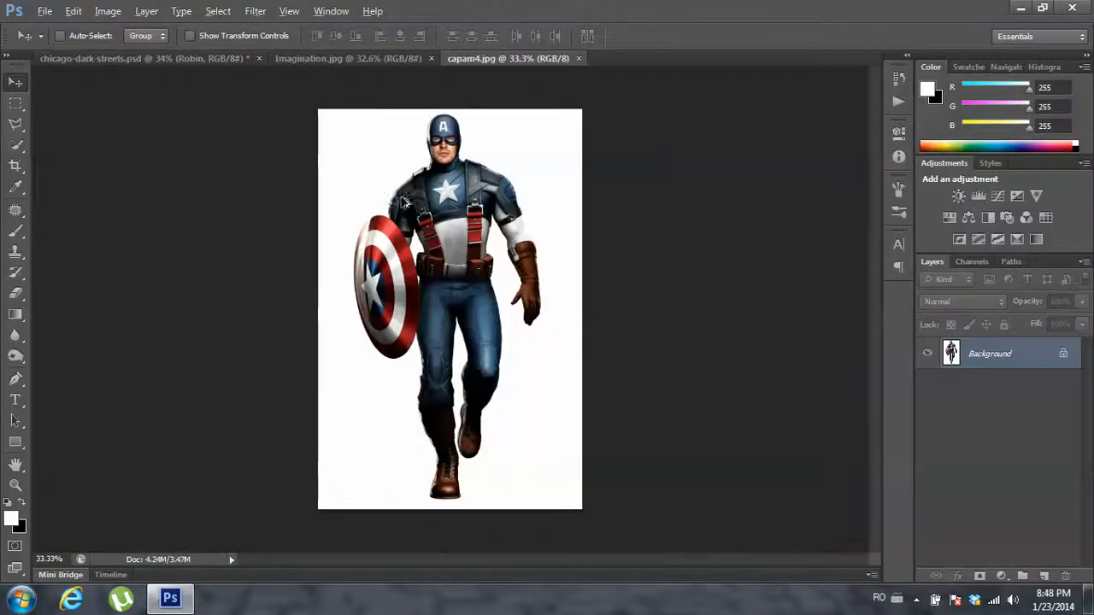
{"action": "scroll", "coordinate": [405, 201], "scroll_direction": "up", "scroll_amount": 5}
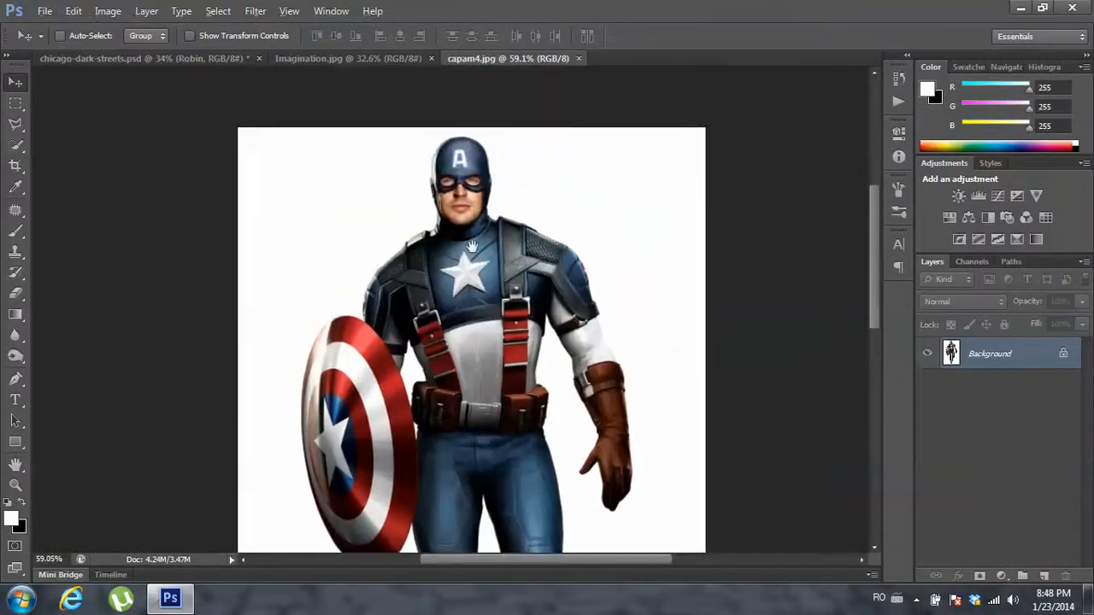
{"action": "left_click_drag", "start_coordinate": [471, 247], "coordinate": [469, 214]}
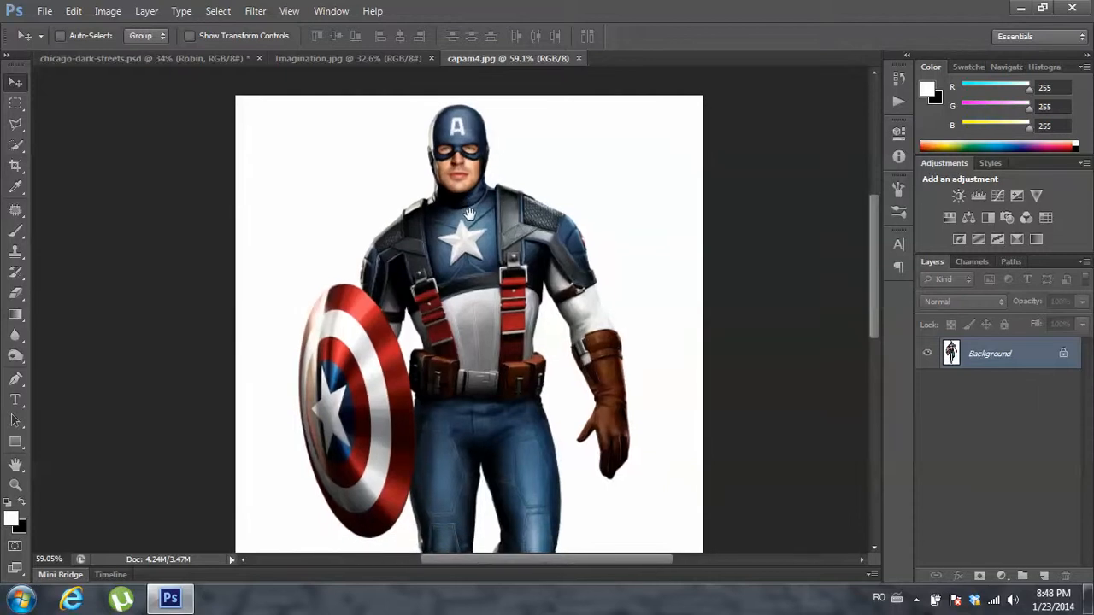
{"action": "left_click_drag", "start_coordinate": [1064, 360], "coordinate": [1065, 576]}
- Try placing the Captain America image in chicago-dark-streets.psd beside the existing figure, and delete the copied layer
{"action": "left_click_drag", "start_coordinate": [543, 279], "coordinate": [430, 222]}
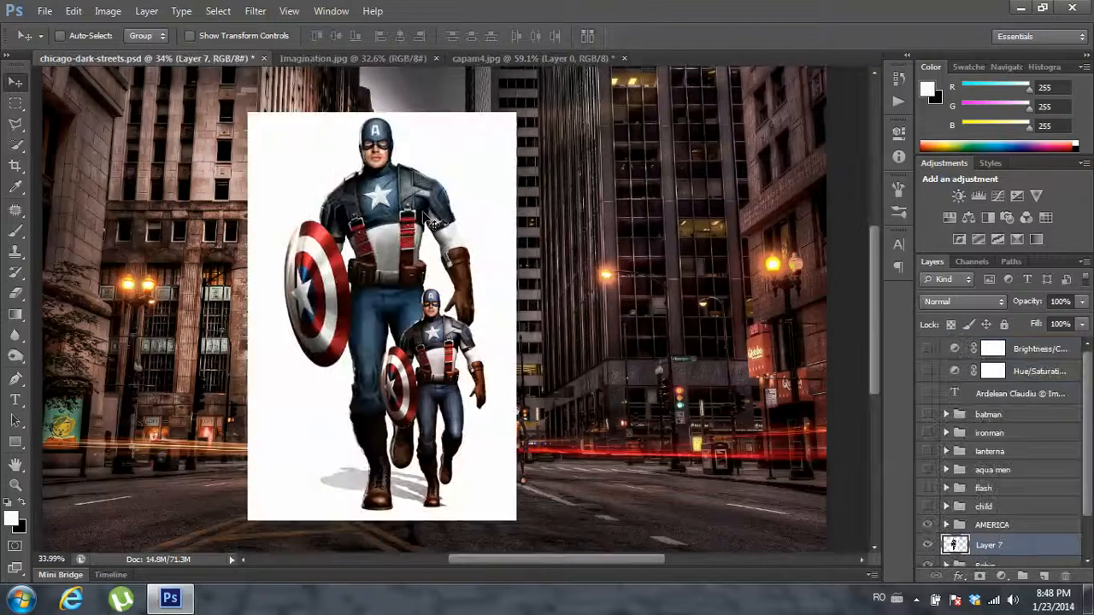
{"action": "left_click_drag", "start_coordinate": [381, 180], "coordinate": [498, 187]}
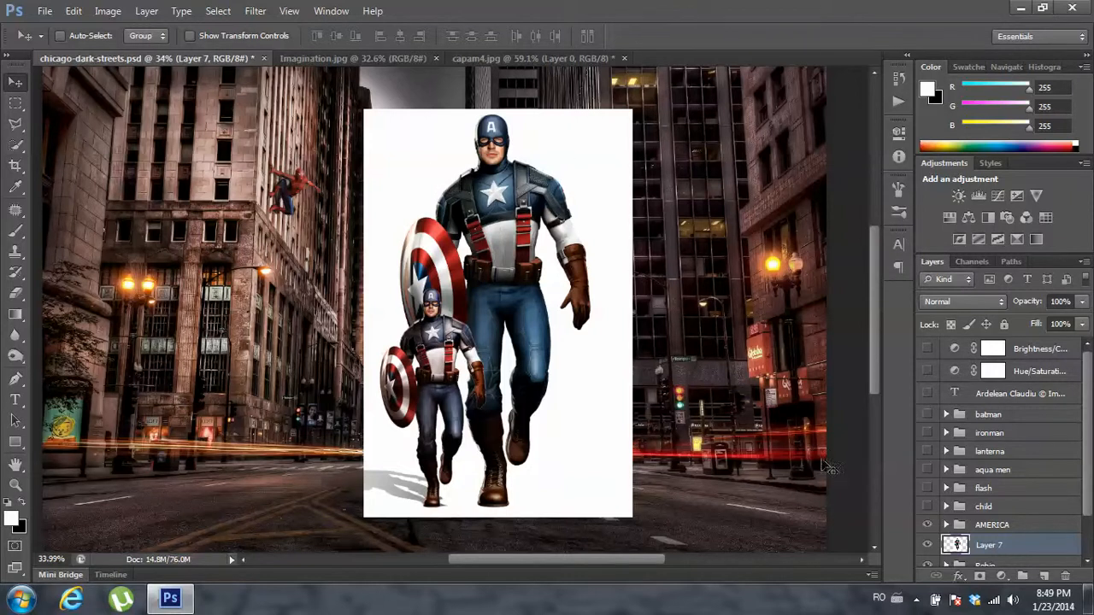
{"action": "key", "text": "Delete"}
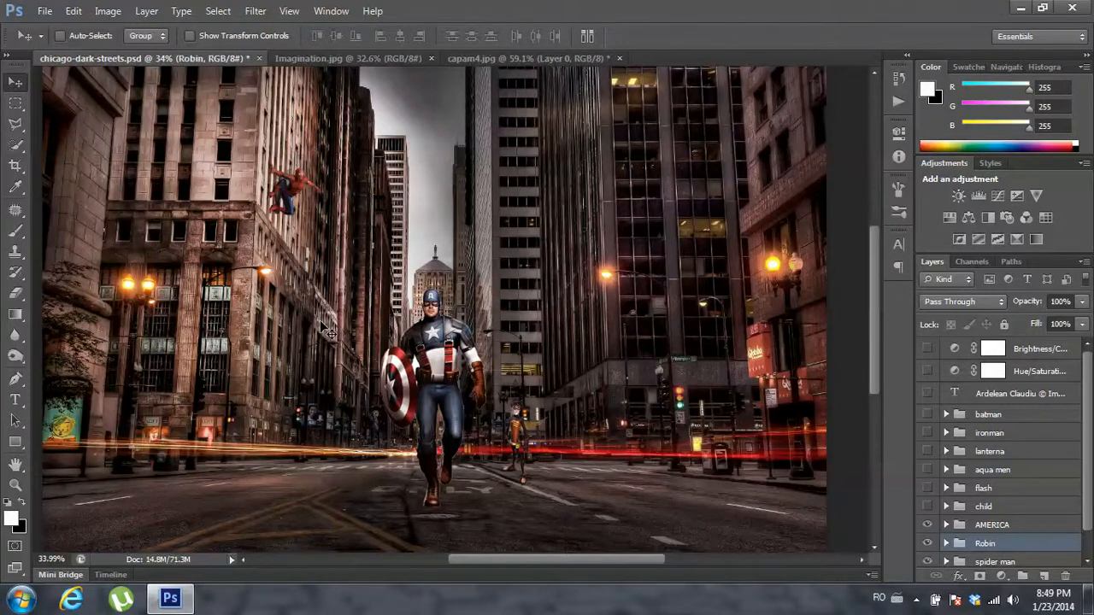
{"action": "scroll", "coordinate": [321, 323], "scroll_direction": "down", "scroll_amount": 2}
{"action": "scroll", "coordinate": [322, 324], "scroll_direction": "up", "scroll_amount": 2}
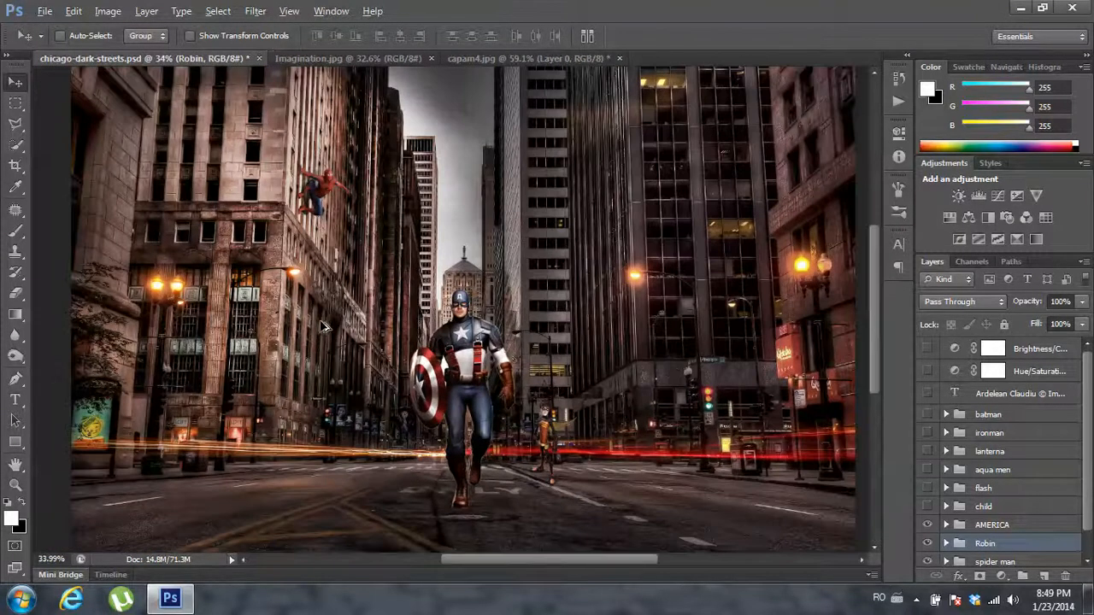
{"action": "scroll", "coordinate": [506, 357], "scroll_direction": "up", "scroll_amount": 6}
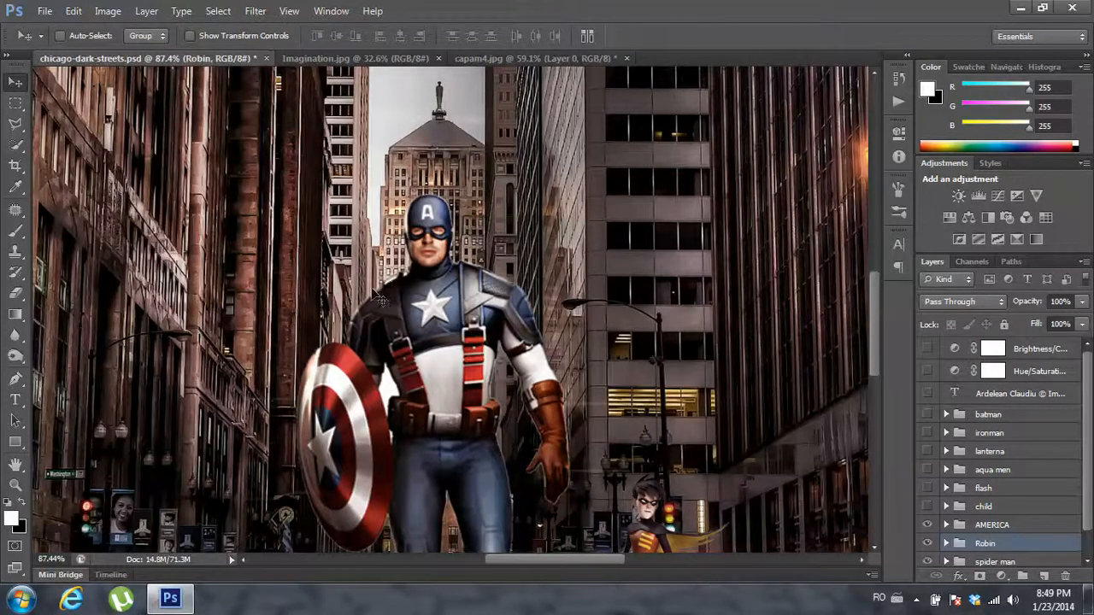
{"action": "scroll", "coordinate": [379, 299], "scroll_direction": "down", "scroll_amount": 3}
{"action": "scroll", "coordinate": [379, 299], "scroll_direction": "down", "scroll_amount": 2}
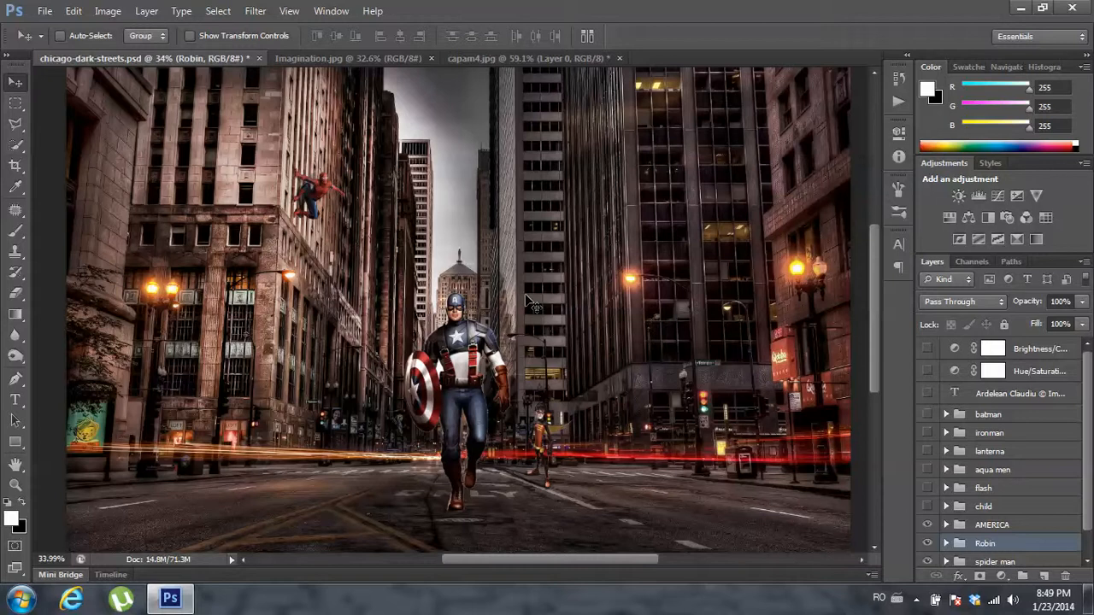
{"action": "scroll", "coordinate": [521, 308], "scroll_direction": "right", "scroll_amount": 2}
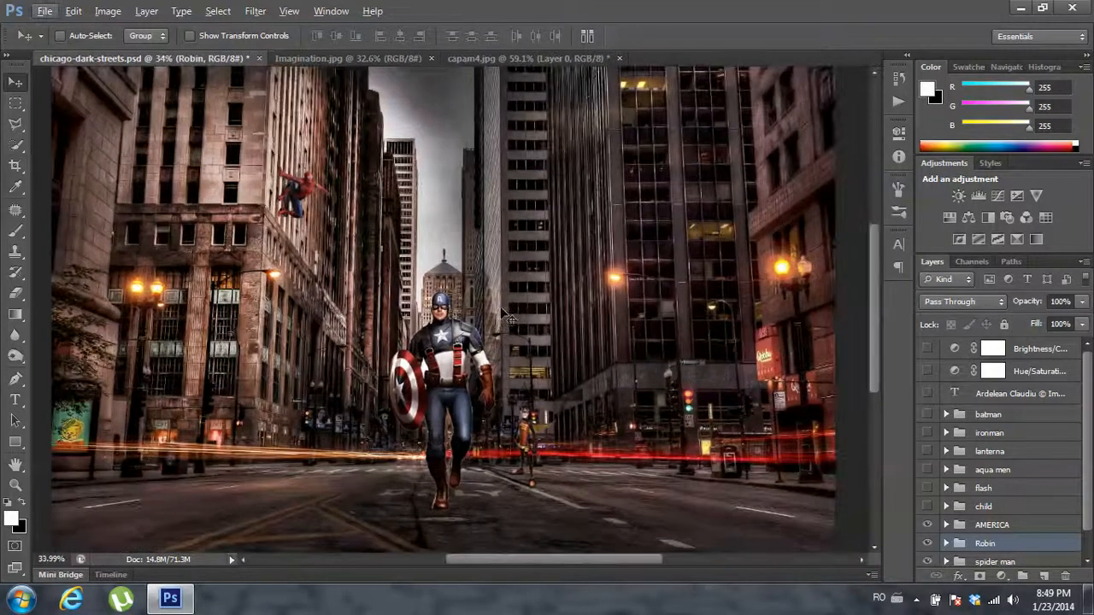
{"action": "scroll", "coordinate": [940, 521], "scroll_direction": "down", "scroll_amount": 1}
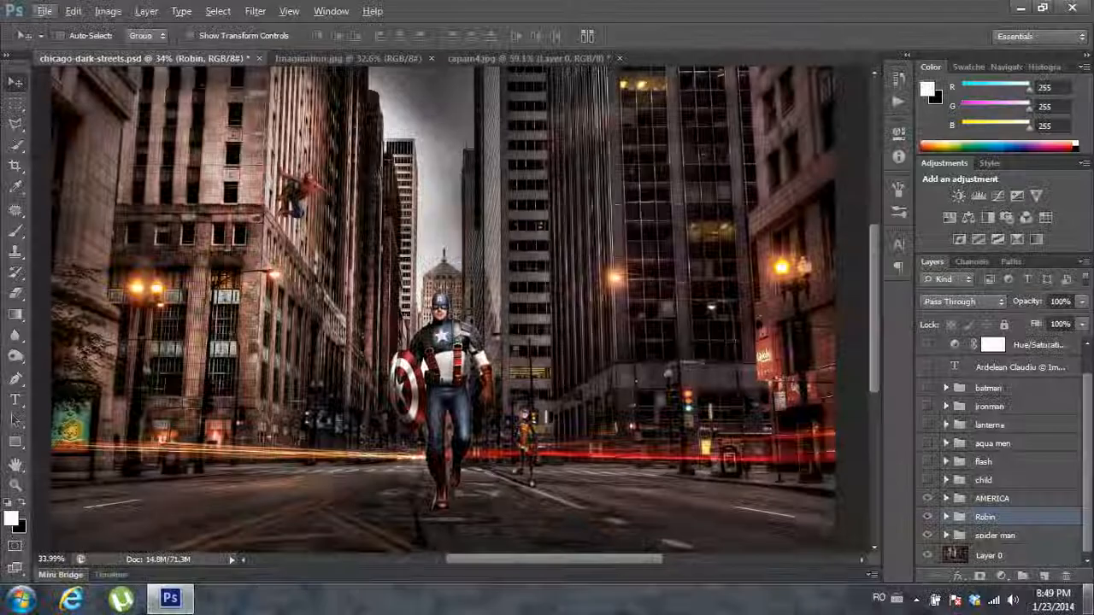
{"action": "left_click", "coordinate": [1088, 599]}
{"action": "left_click", "coordinate": [170, 598]}
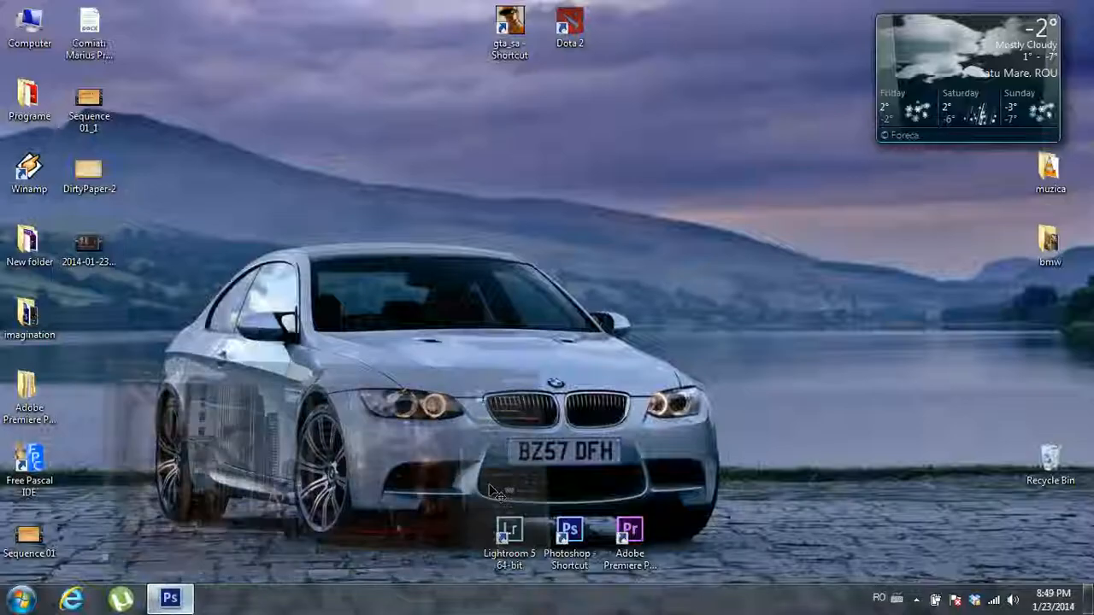
- Inspect the layers inside the AMERICA group, toggling the figure's shadow layer off and on to compare, and collapse the group
{"action": "left_click", "coordinate": [946, 500]}
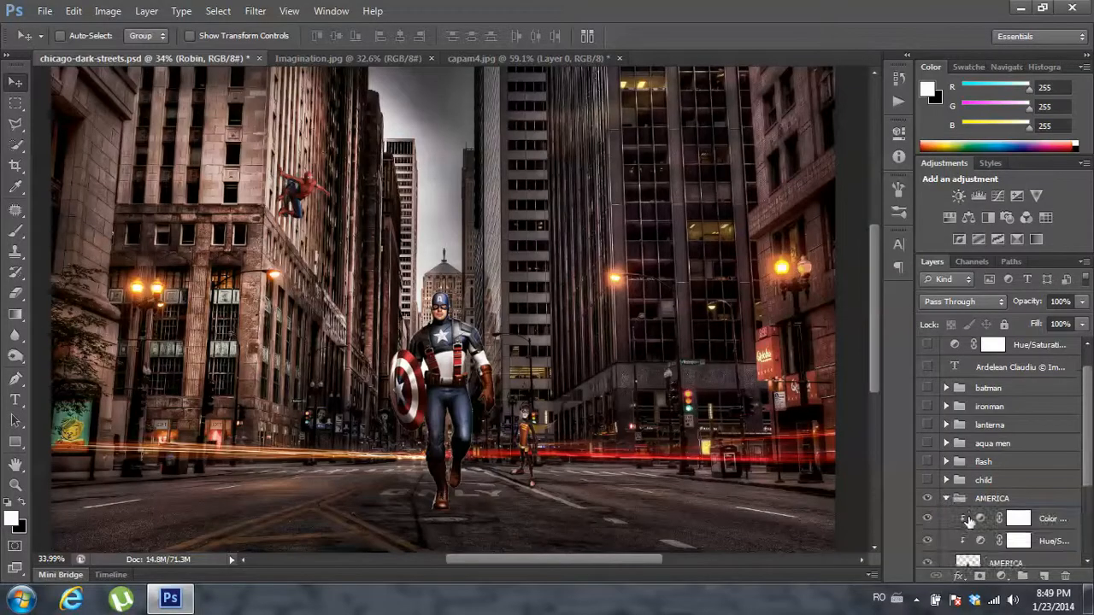
{"action": "scroll", "coordinate": [963, 501], "scroll_direction": "down", "scroll_amount": 3}
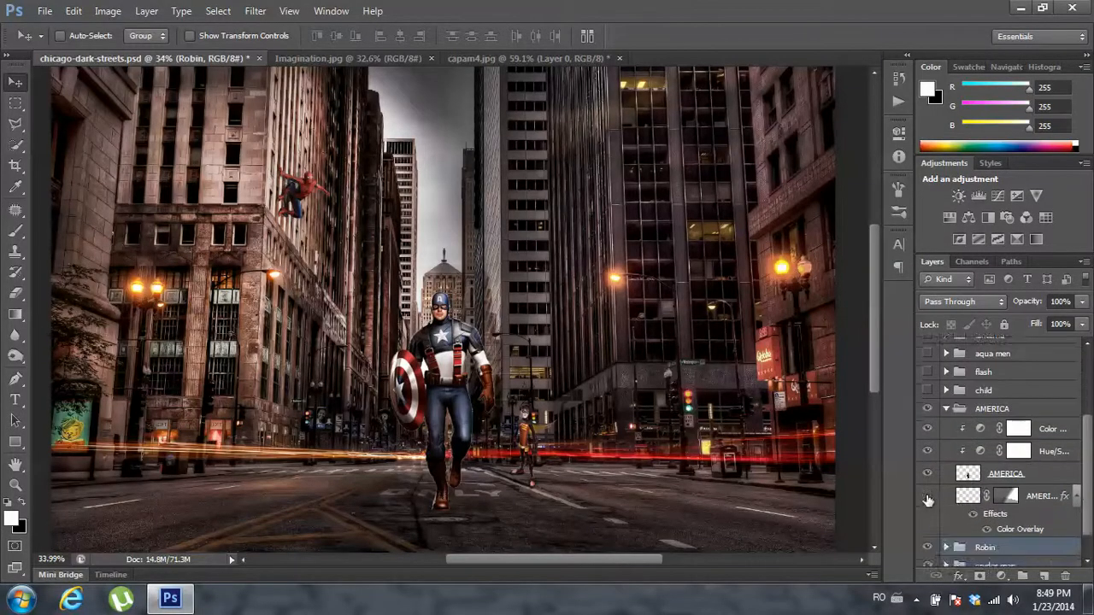
{"action": "left_click", "coordinate": [928, 498]}
{"action": "left_click", "coordinate": [927, 497]}
{"action": "left_click", "coordinate": [928, 497]}
{"action": "left_click", "coordinate": [928, 498]}
{"action": "left_click", "coordinate": [928, 497]}
{"action": "left_click", "coordinate": [929, 474]}
{"action": "left_click", "coordinate": [946, 409]}
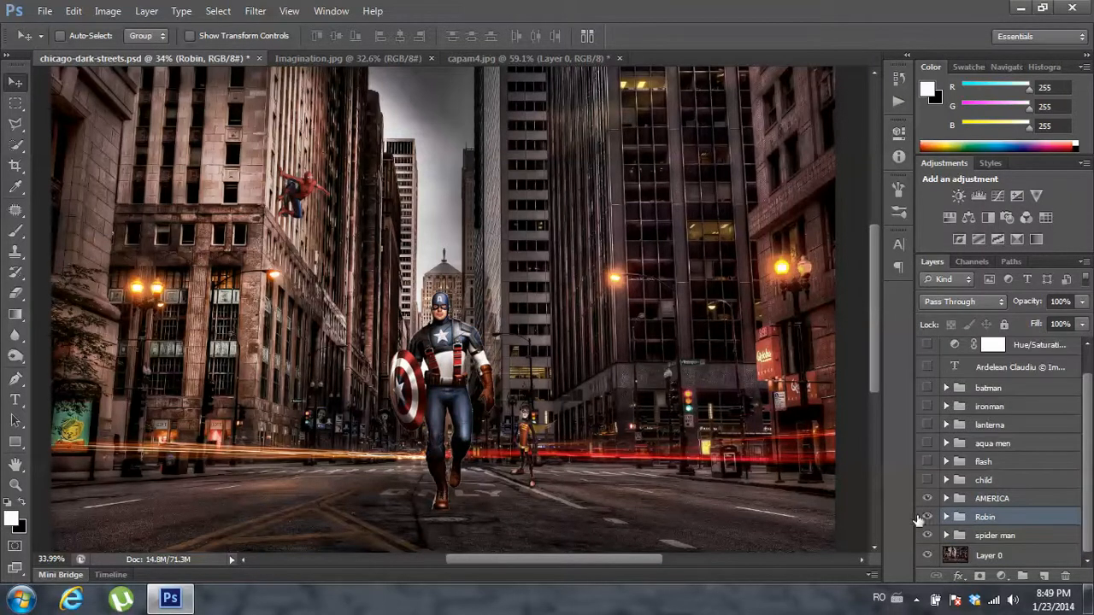
- Show the child group in the composite in front of Captain America
{"action": "left_click", "coordinate": [927, 480]}
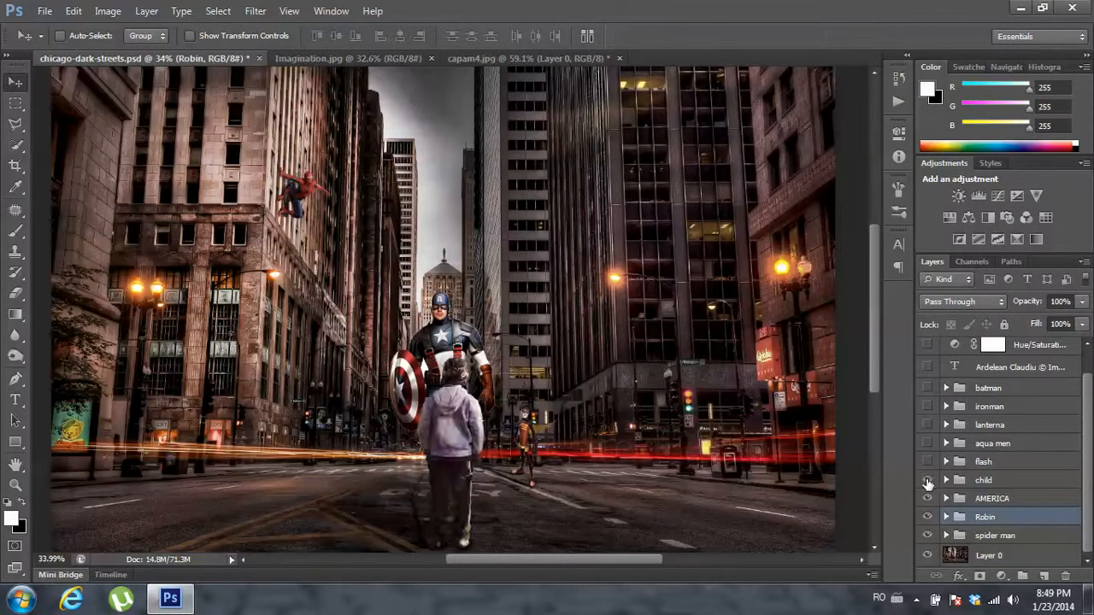
{"action": "scroll", "coordinate": [799, 312], "scroll_direction": "down", "scroll_amount": 1}
{"action": "scroll", "coordinate": [799, 312], "scroll_direction": "up", "scroll_amount": 1}
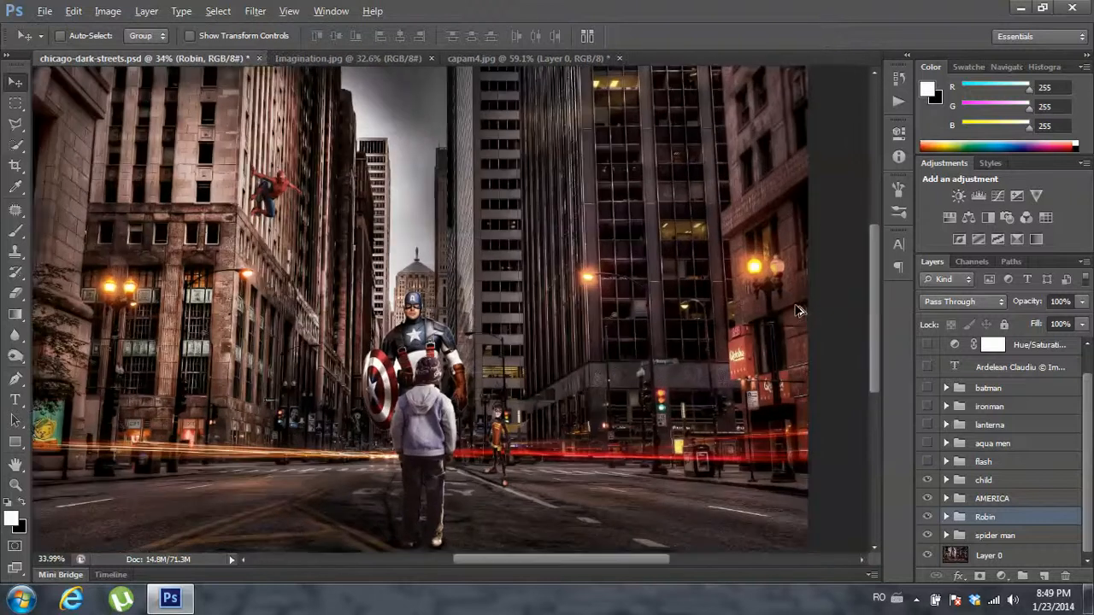
{"action": "key", "text": "alt"}
{"action": "key", "text": "Left"}
{"action": "key", "text": "Left"}
{"action": "key", "text": "Left"}
{"action": "left_click", "coordinate": [45, 11]}
{"action": "left_click", "coordinate": [49, 41]}
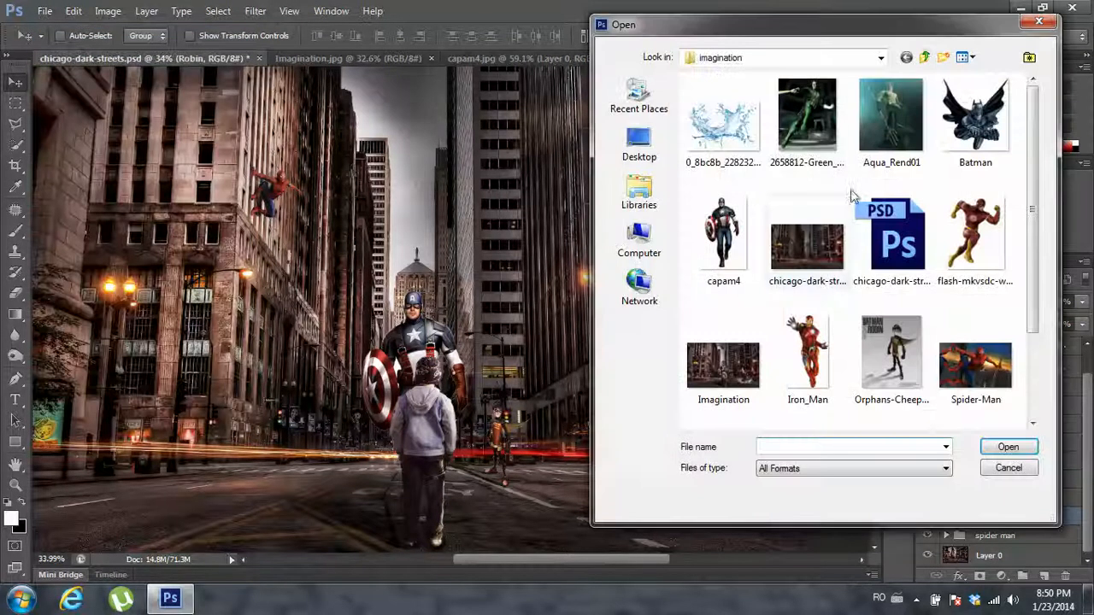
{"action": "scroll", "coordinate": [1025, 224], "scroll_direction": "down", "scroll_amount": 2}
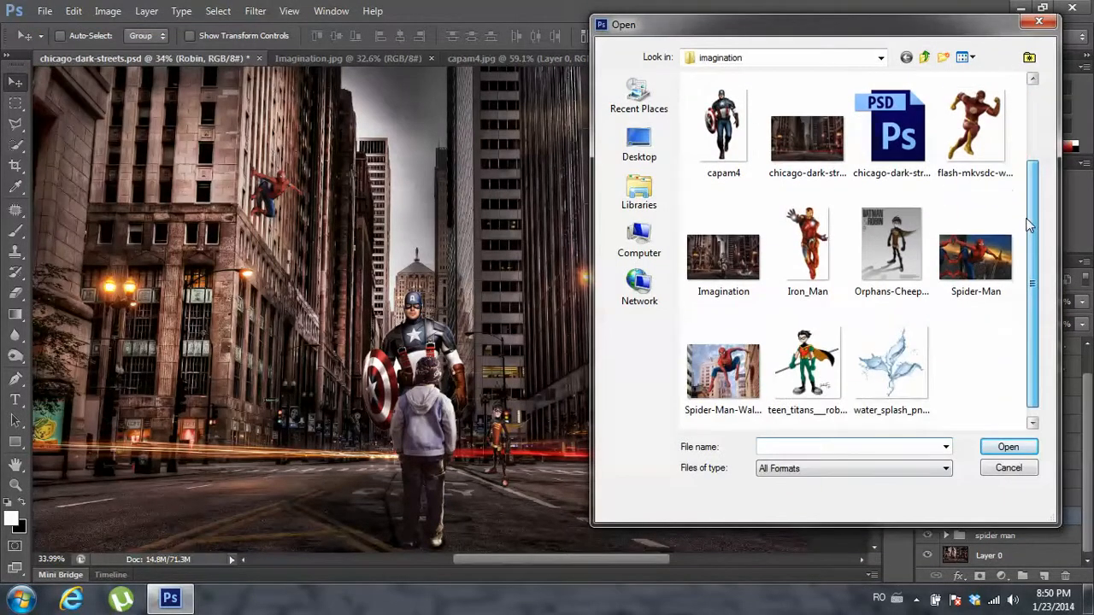
{"action": "scroll", "coordinate": [1030, 224], "scroll_direction": "up", "scroll_amount": 2}
{"action": "scroll", "coordinate": [1031, 250], "scroll_direction": "down", "scroll_amount": 2}
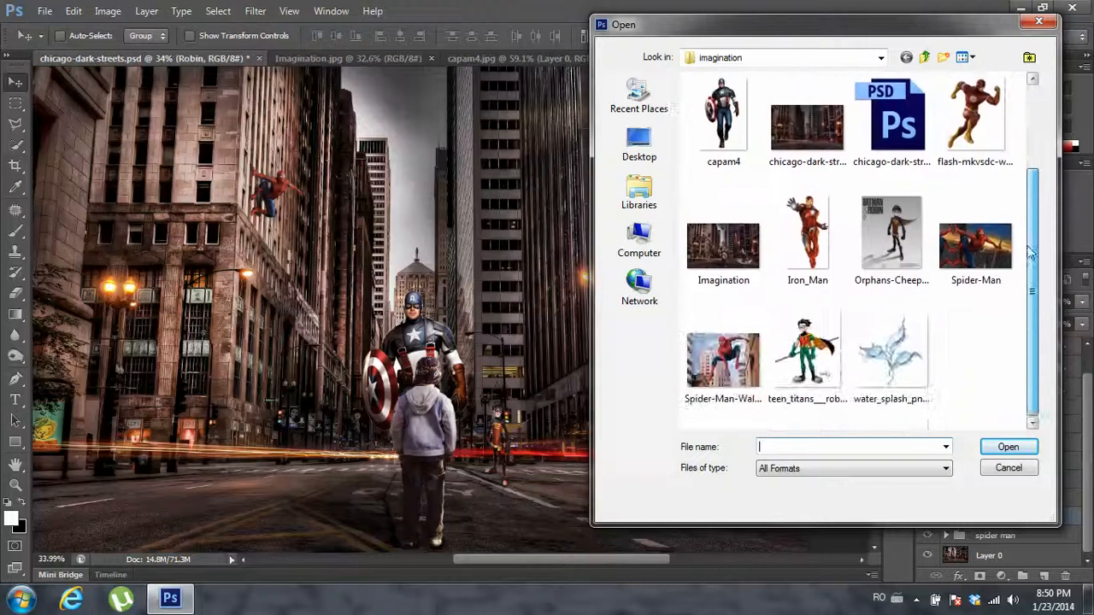
{"action": "scroll", "coordinate": [1031, 249], "scroll_direction": "up", "scroll_amount": 2}
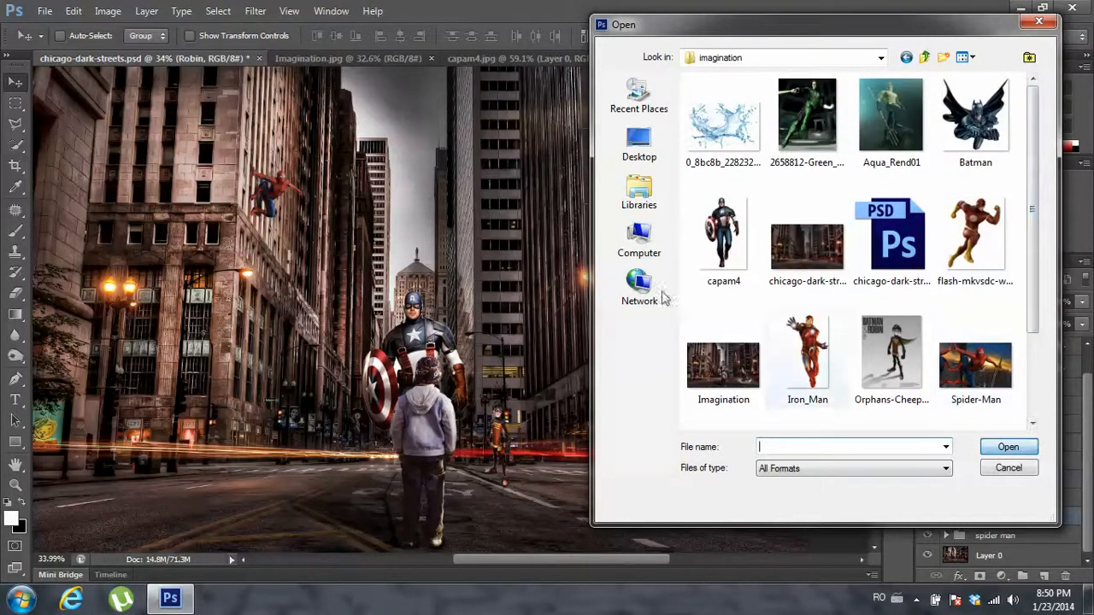
{"action": "left_click", "coordinate": [1005, 470]}
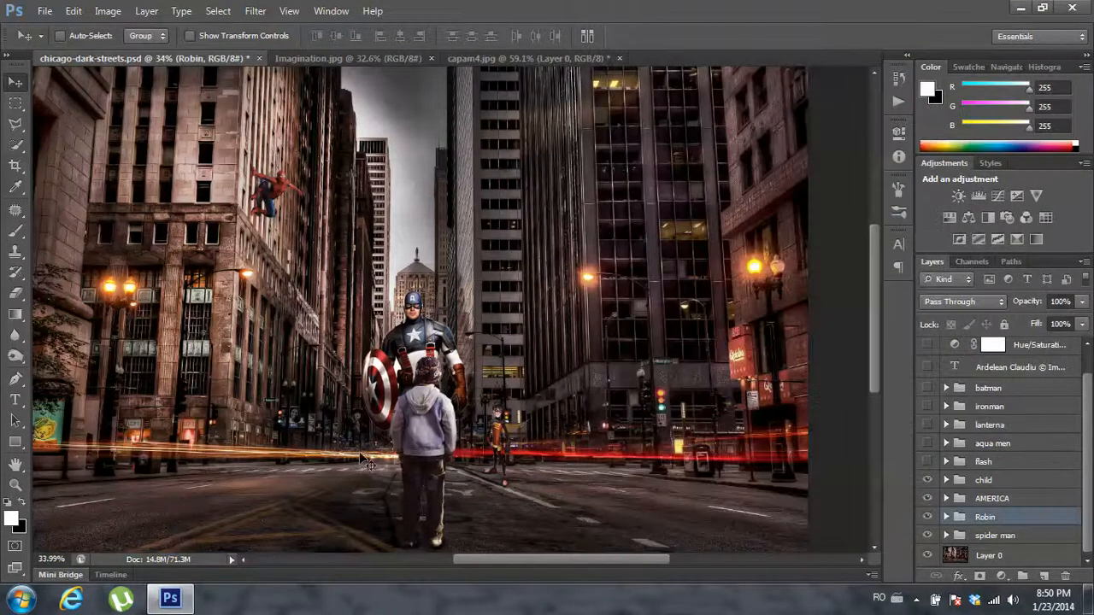
- Show the flash, aqua men, lanterna, ironman and batman groups in the composite
{"action": "scroll", "coordinate": [361, 453], "scroll_direction": "up", "scroll_amount": 5}
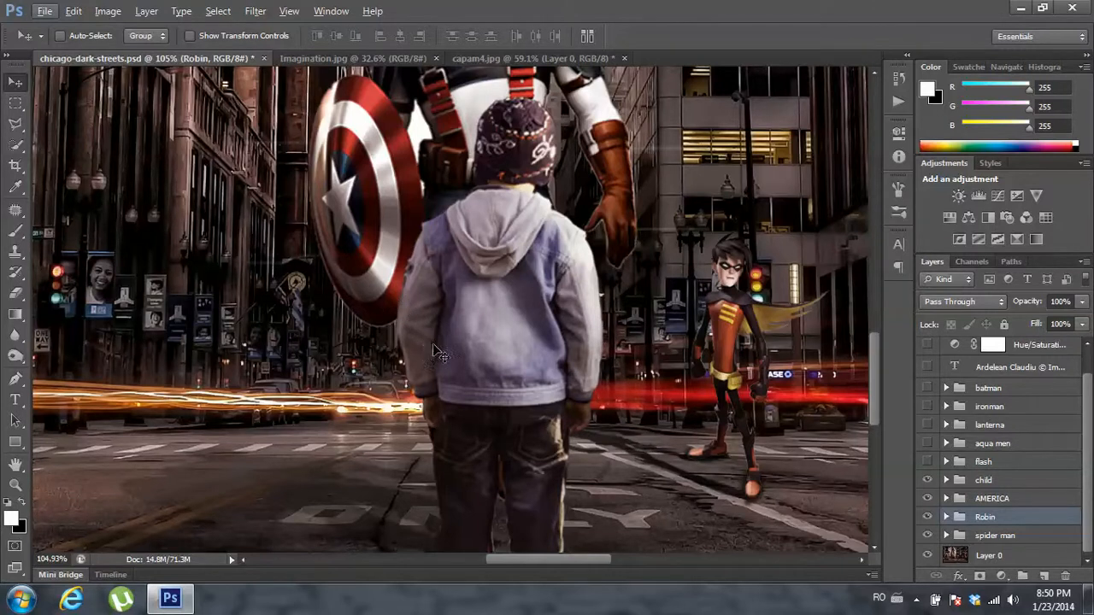
{"action": "scroll", "coordinate": [436, 352], "scroll_direction": "down", "scroll_amount": 8}
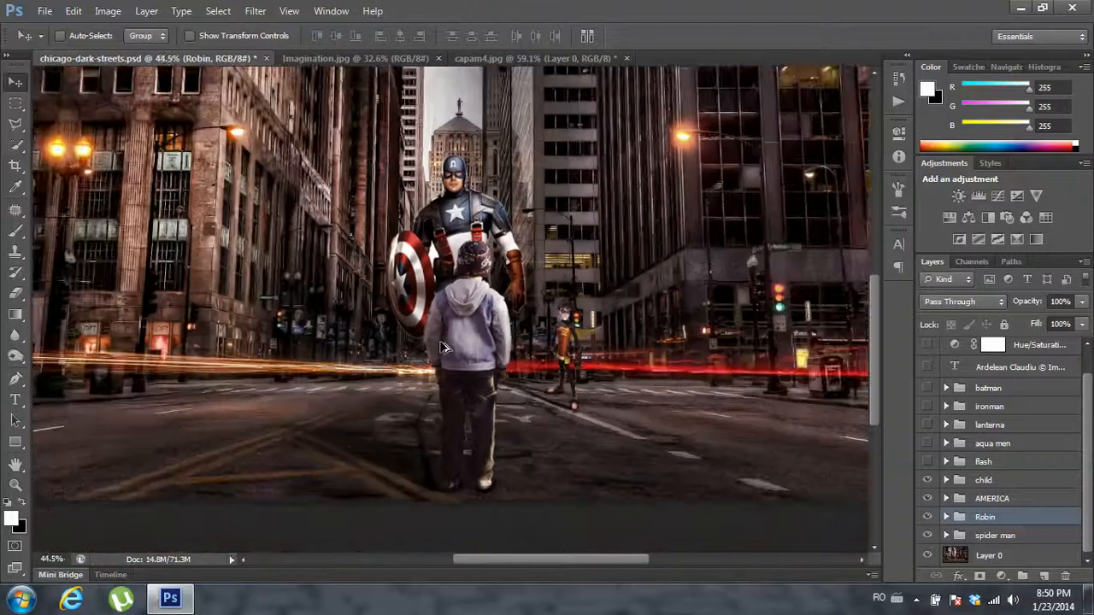
{"action": "scroll", "coordinate": [442, 347], "scroll_direction": "up", "scroll_amount": 2}
{"action": "scroll", "coordinate": [443, 347], "scroll_direction": "down", "scroll_amount": 1}
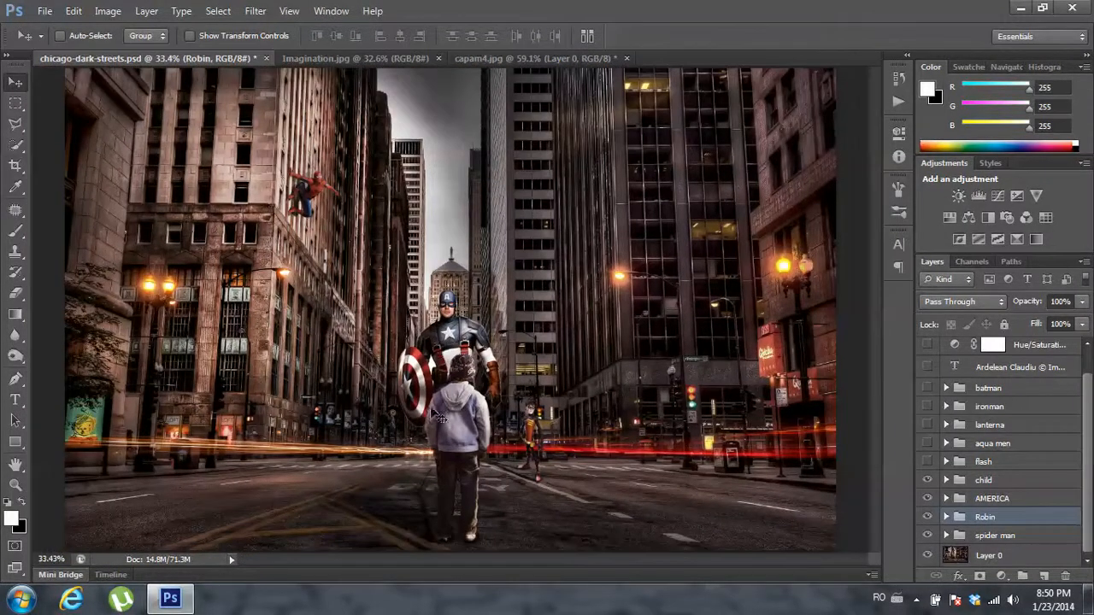
{"action": "left_click", "coordinate": [927, 462]}
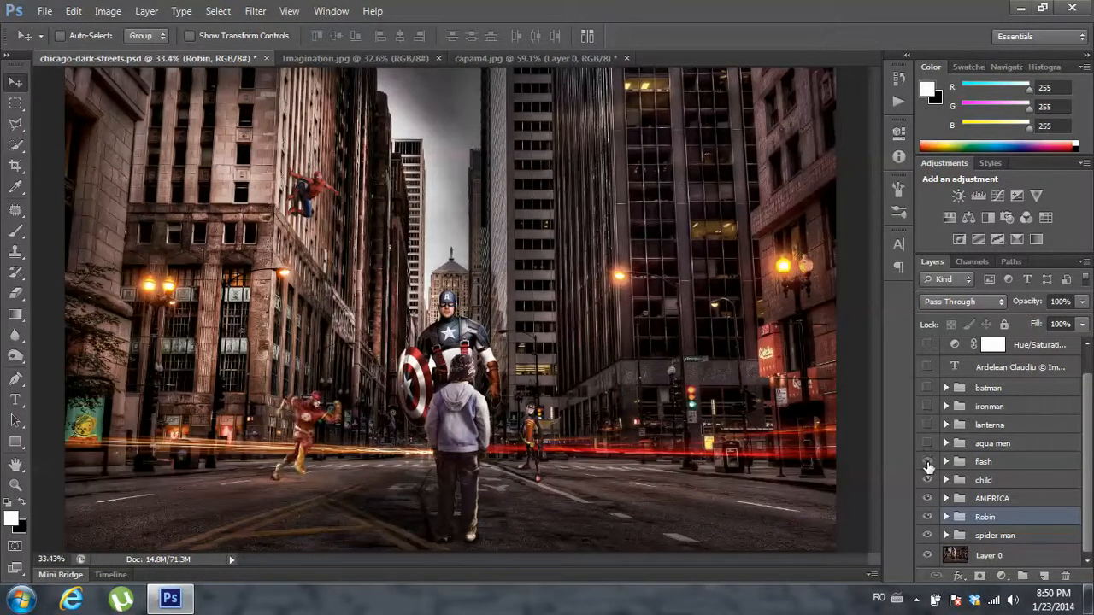
{"action": "left_click", "coordinate": [927, 444]}
{"action": "left_click", "coordinate": [927, 424]}
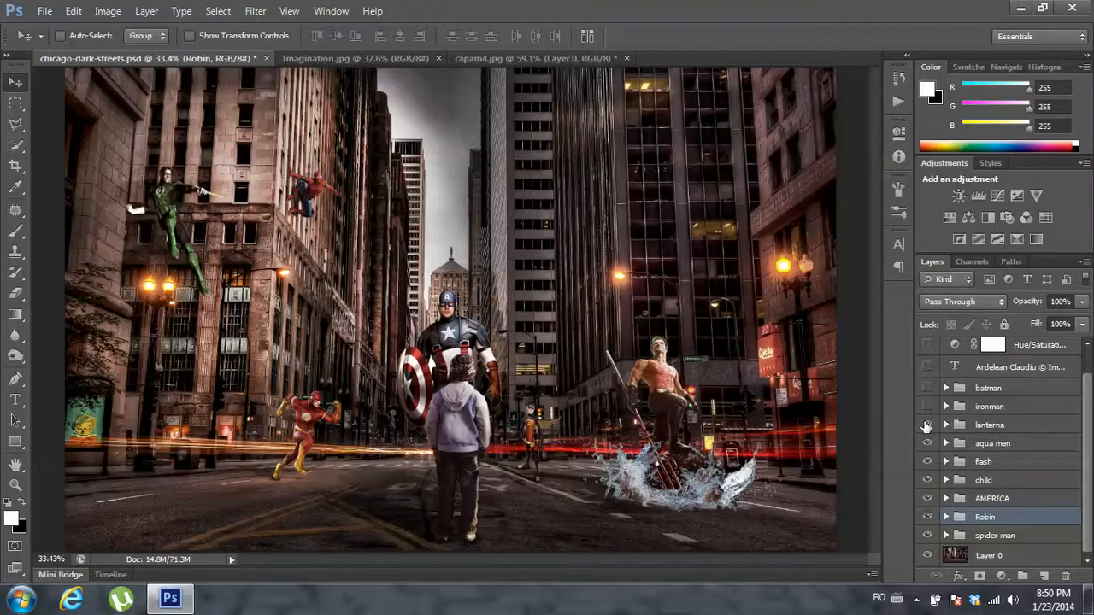
{"action": "left_click", "coordinate": [928, 407]}
{"action": "left_click", "coordinate": [927, 387]}
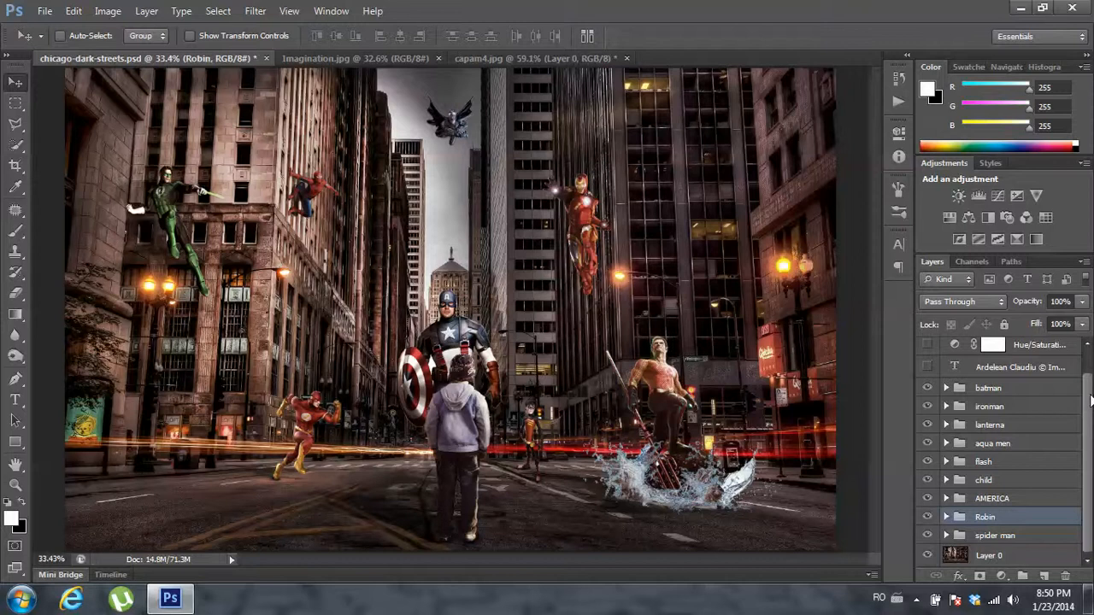
- Expand the aqua men group and close the capam4.jpg reference image
{"action": "left_click", "coordinate": [946, 444]}
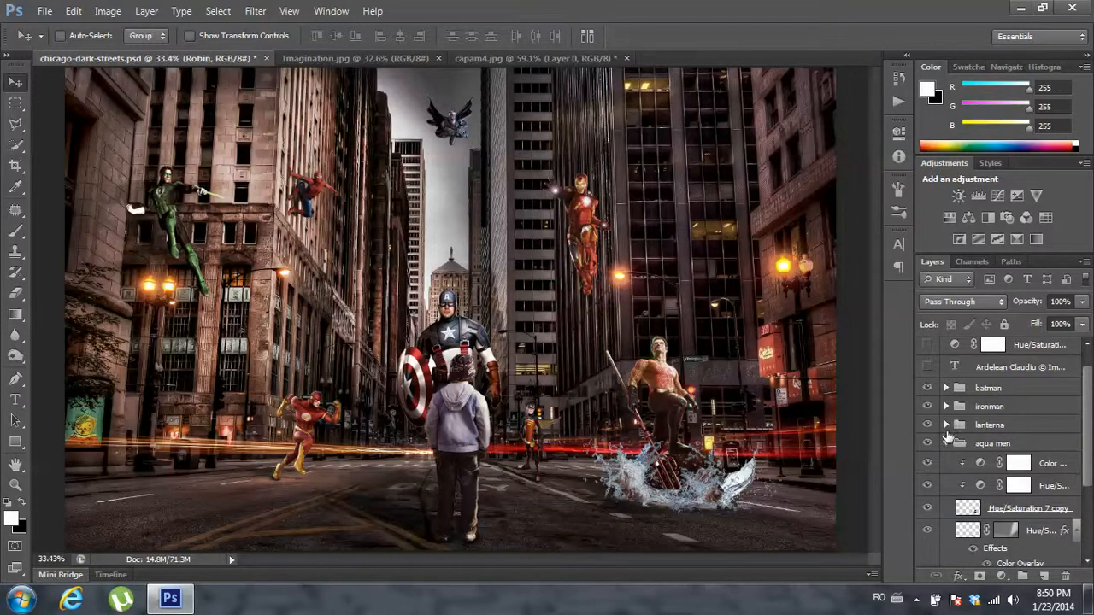
{"action": "scroll", "coordinate": [952, 437], "scroll_direction": "down", "scroll_amount": 2}
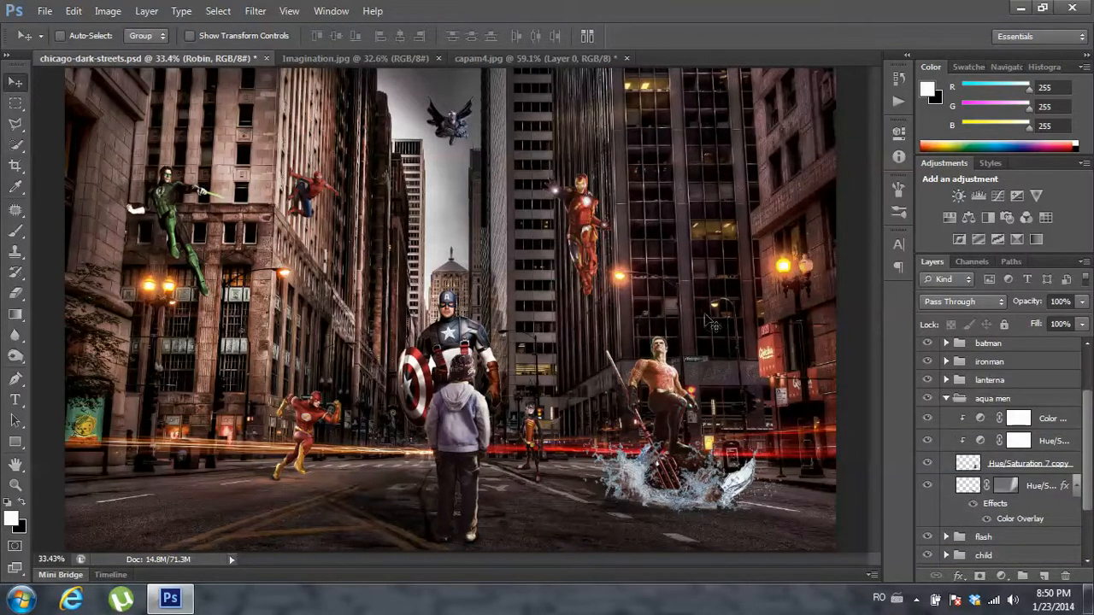
{"action": "left_click", "coordinate": [603, 60]}
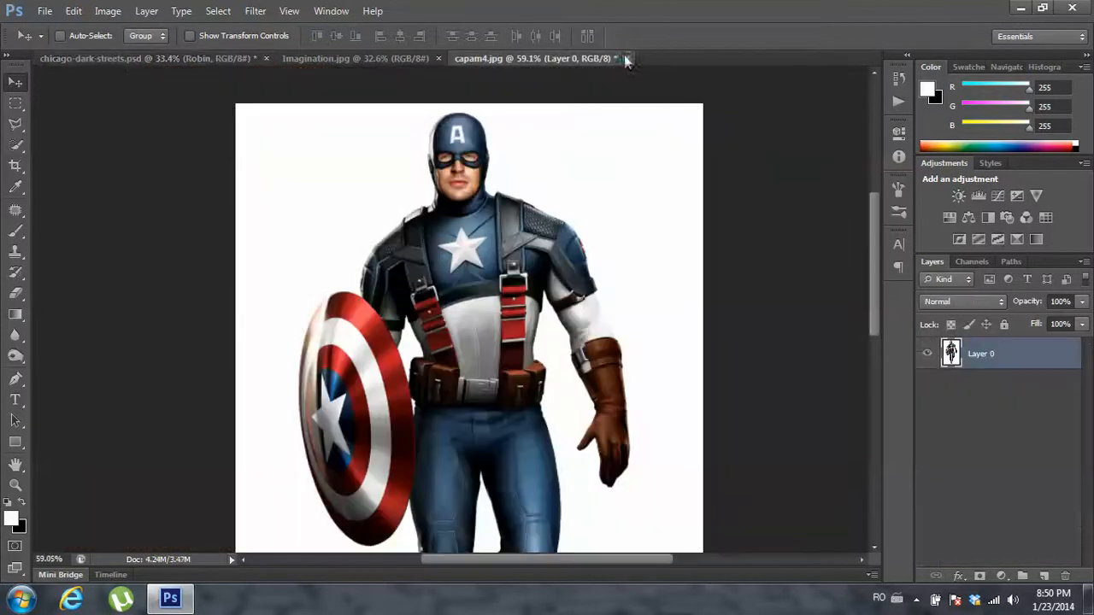
{"action": "left_click", "coordinate": [626, 58]}
{"action": "left_click", "coordinate": [578, 237]}
- Open the Aqua_Rend01 image from the imagination folder
{"action": "left_click", "coordinate": [44, 10]}
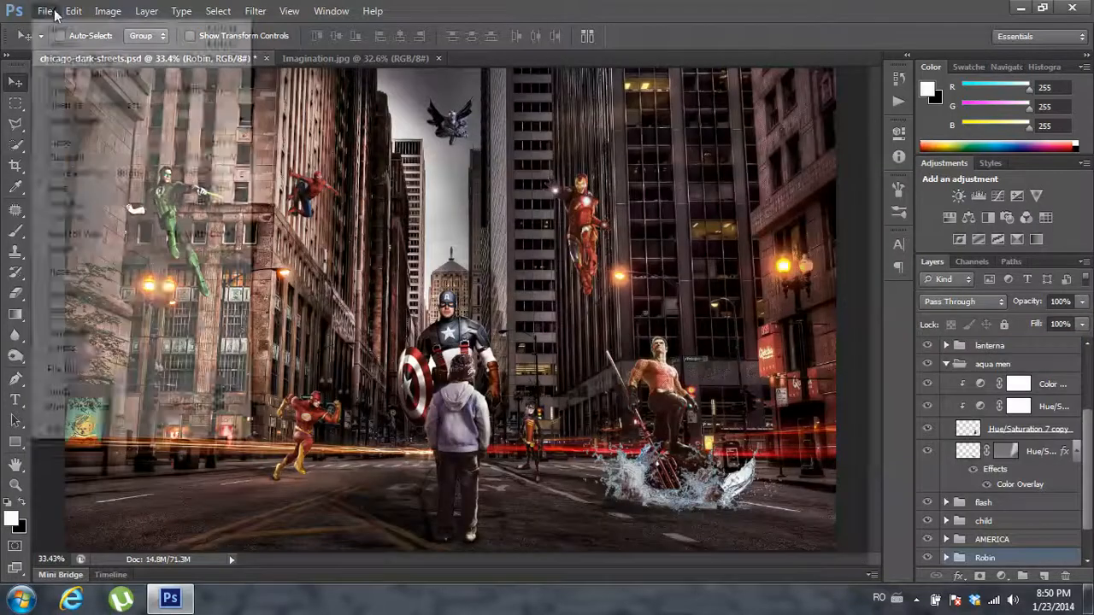
{"action": "left_click", "coordinate": [64, 49]}
{"action": "left_click", "coordinate": [910, 147]}
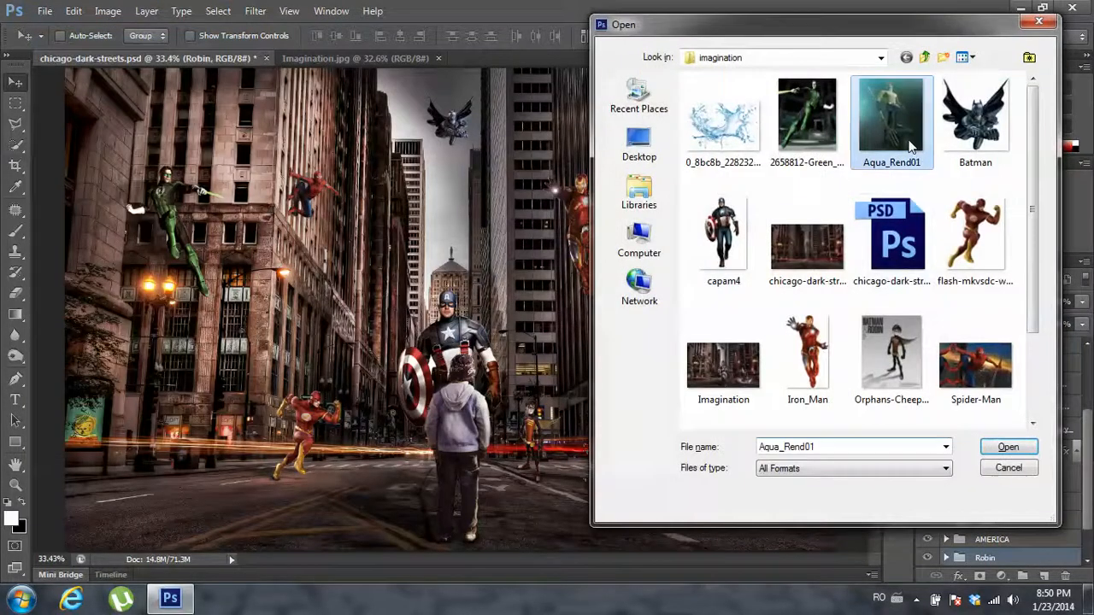
{"action": "left_click", "coordinate": [1005, 446]}
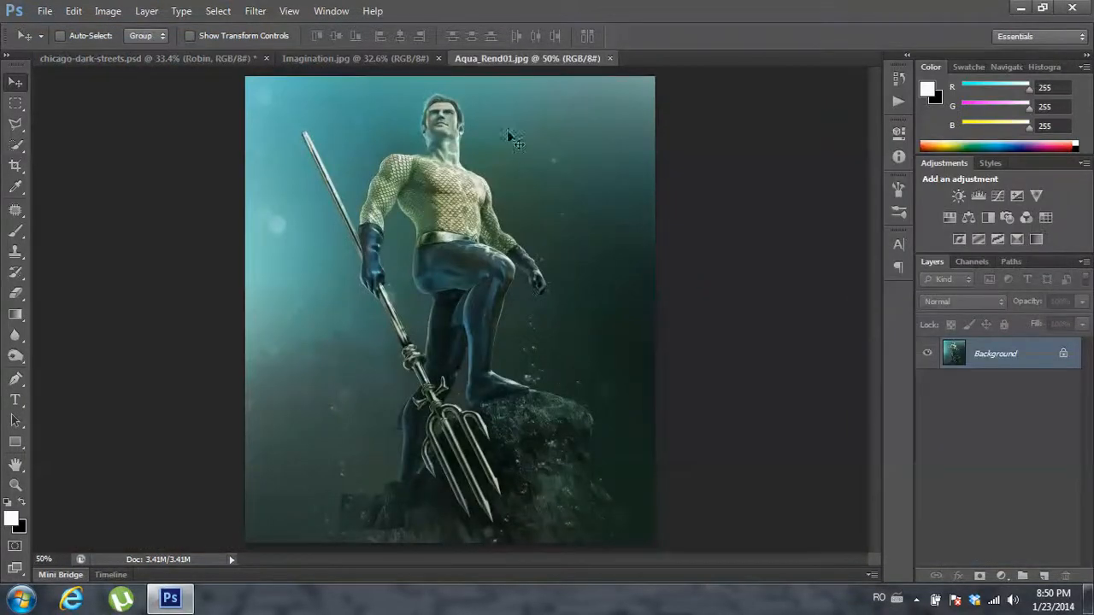
- Compare the aqua men adjustments in chicago-dark-streets.psd with Aqua_Rend01.jpg, view the Color Balance settings, and collapse the group
{"action": "left_click", "coordinate": [222, 57]}
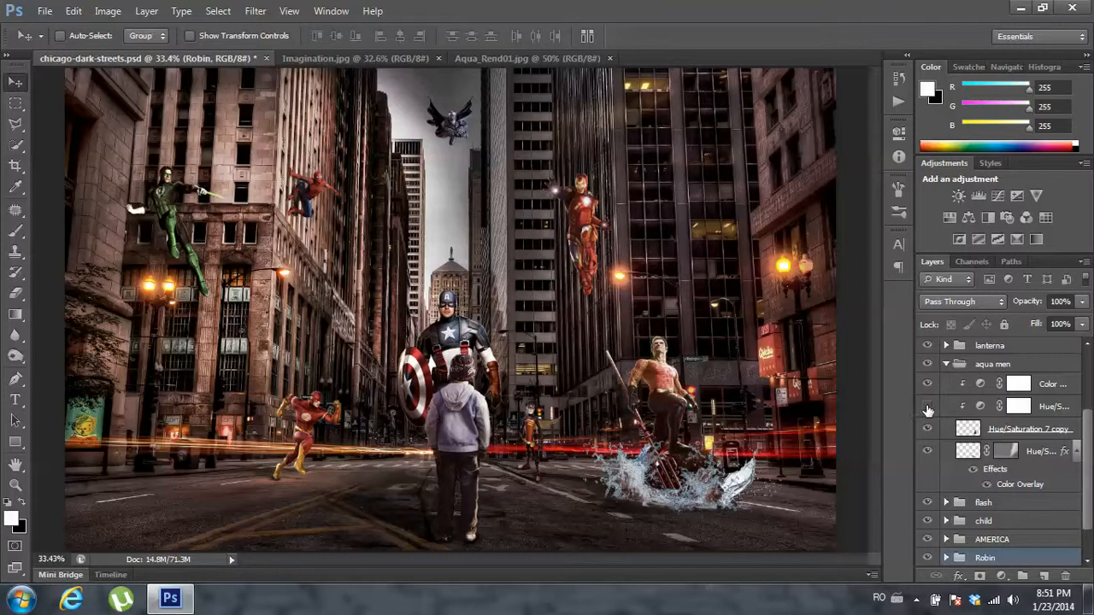
{"action": "left_click", "coordinate": [927, 386]}
{"action": "left_click", "coordinate": [926, 387]}
{"action": "left_click", "coordinate": [483, 58]}
{"action": "left_click", "coordinate": [203, 58]}
{"action": "double_click", "coordinate": [981, 386]}
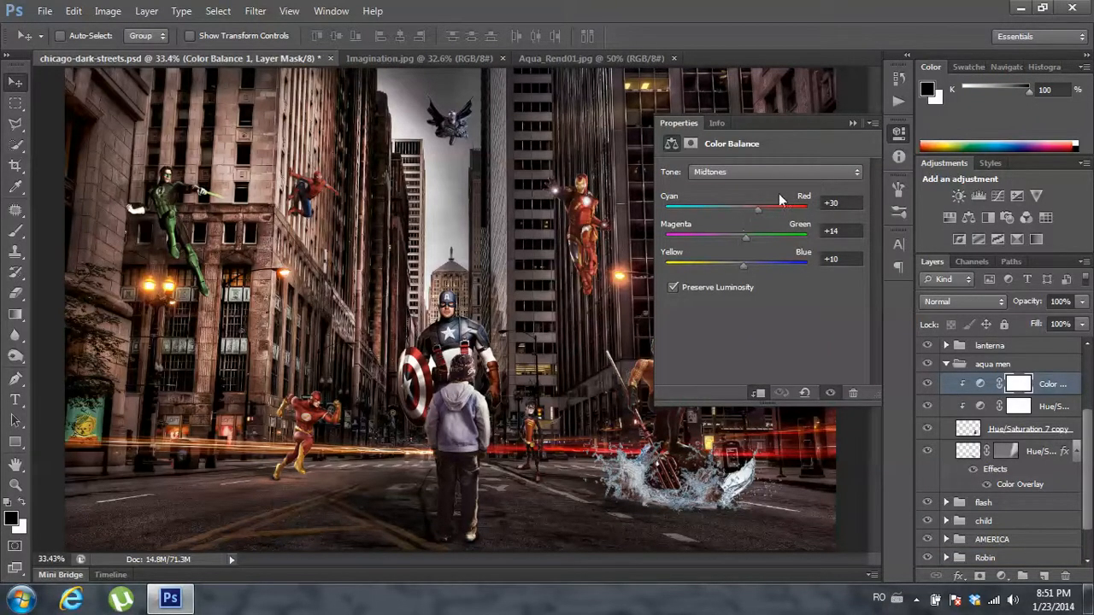
{"action": "left_click", "coordinate": [851, 123]}
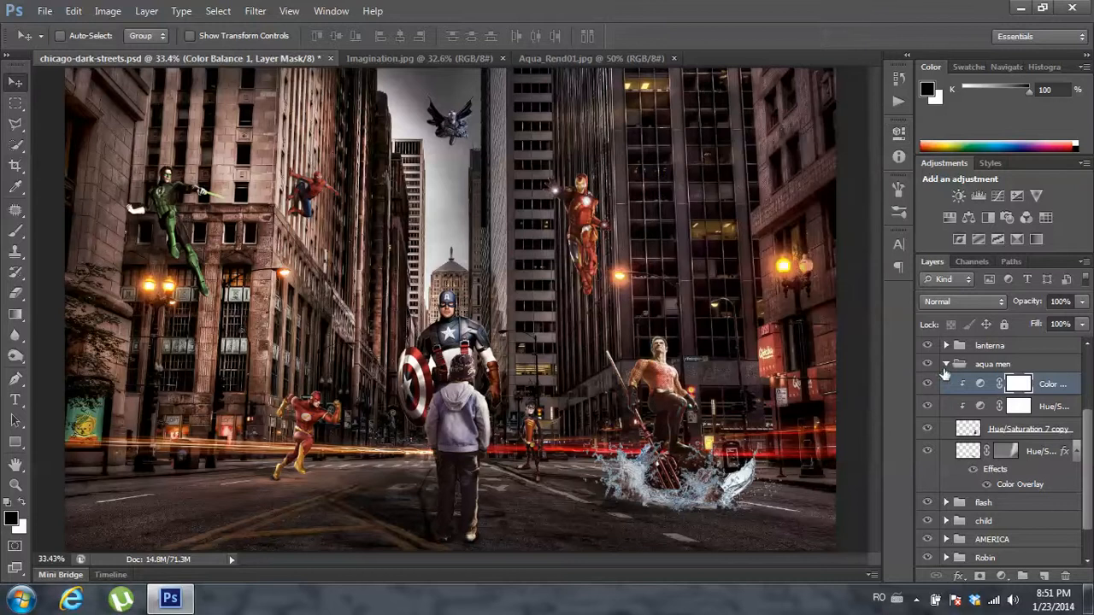
{"action": "left_click", "coordinate": [946, 364]}
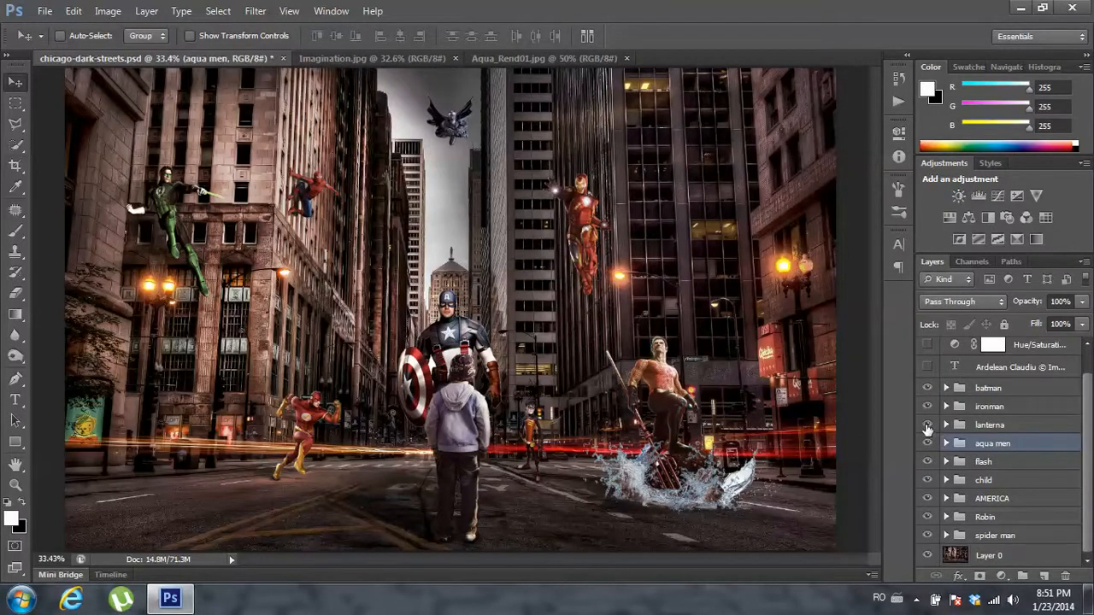
- Expand the lanterna group to inspect its layers, toggling the group's visibility to compare the composite with and without Green Lantern
{"action": "left_click", "coordinate": [927, 425]}
{"action": "left_click", "coordinate": [927, 425]}
{"action": "left_click", "coordinate": [946, 424]}
{"action": "scroll", "coordinate": [1036, 414], "scroll_direction": "down", "scroll_amount": 2}
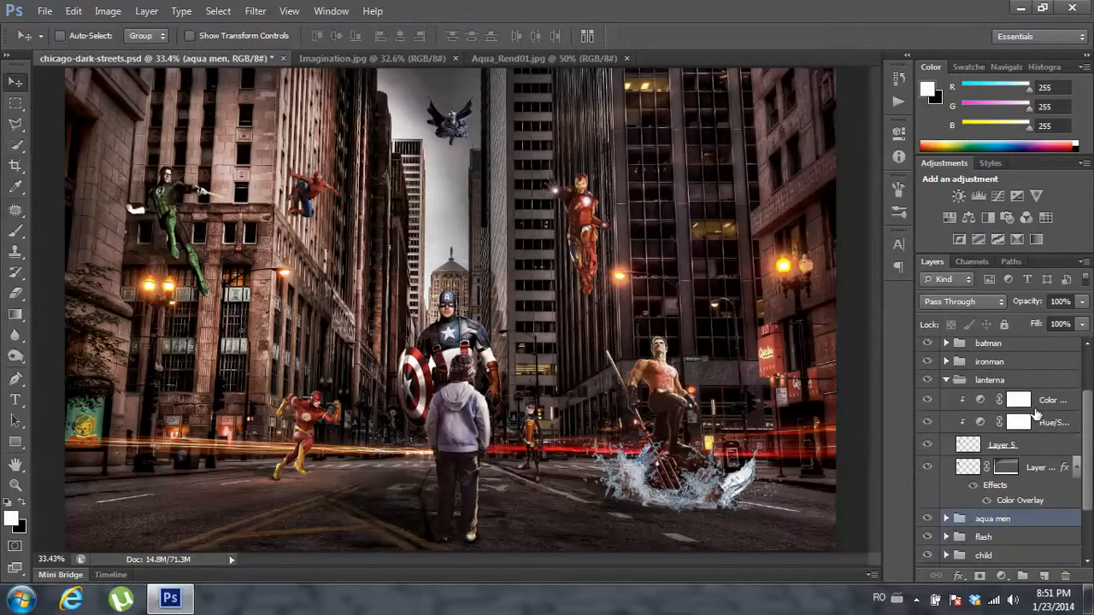
{"action": "scroll", "coordinate": [925, 401], "scroll_direction": "up", "scroll_amount": 1}
{"action": "left_click", "coordinate": [925, 403]}
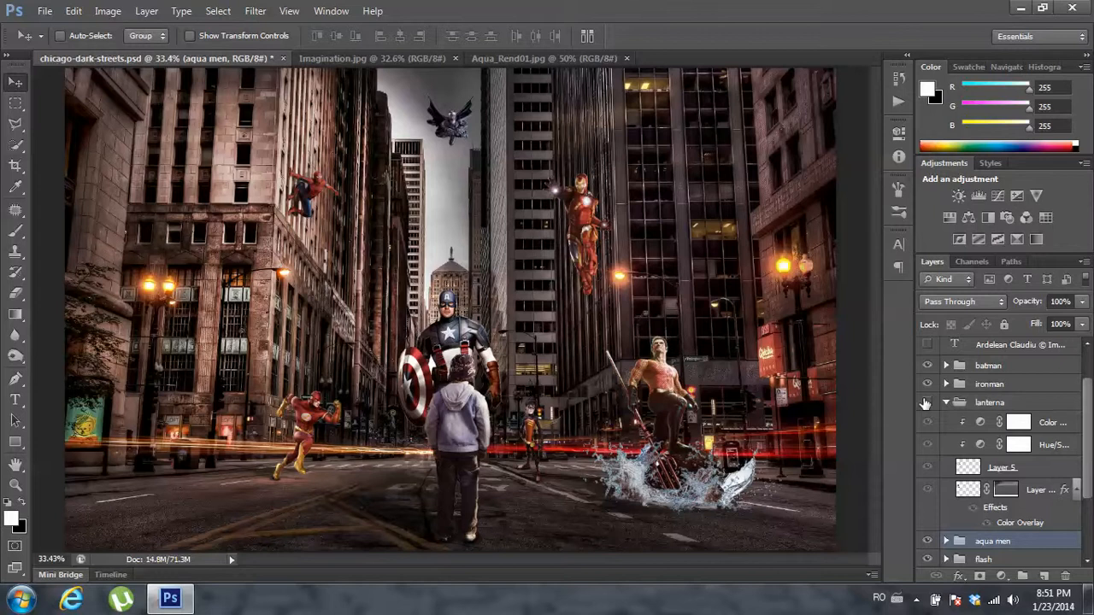
{"action": "left_click", "coordinate": [927, 403]}
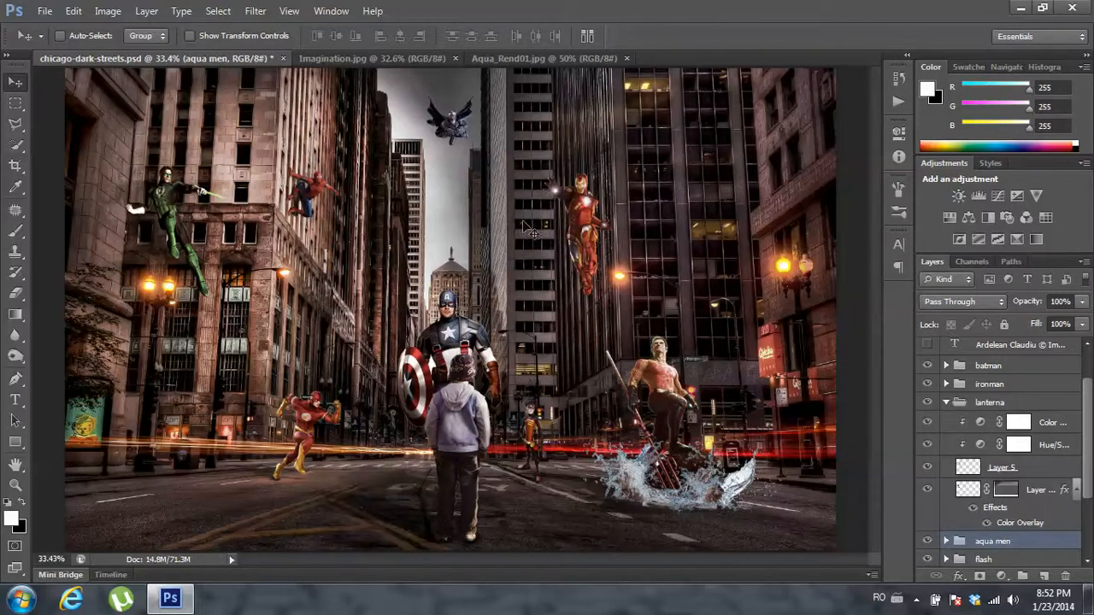
- Collapse the lanterna group and expand the aqua men group to inspect its adjustment, figure and shadow layers
{"action": "scroll", "coordinate": [1001, 489], "scroll_direction": "down", "scroll_amount": 1}
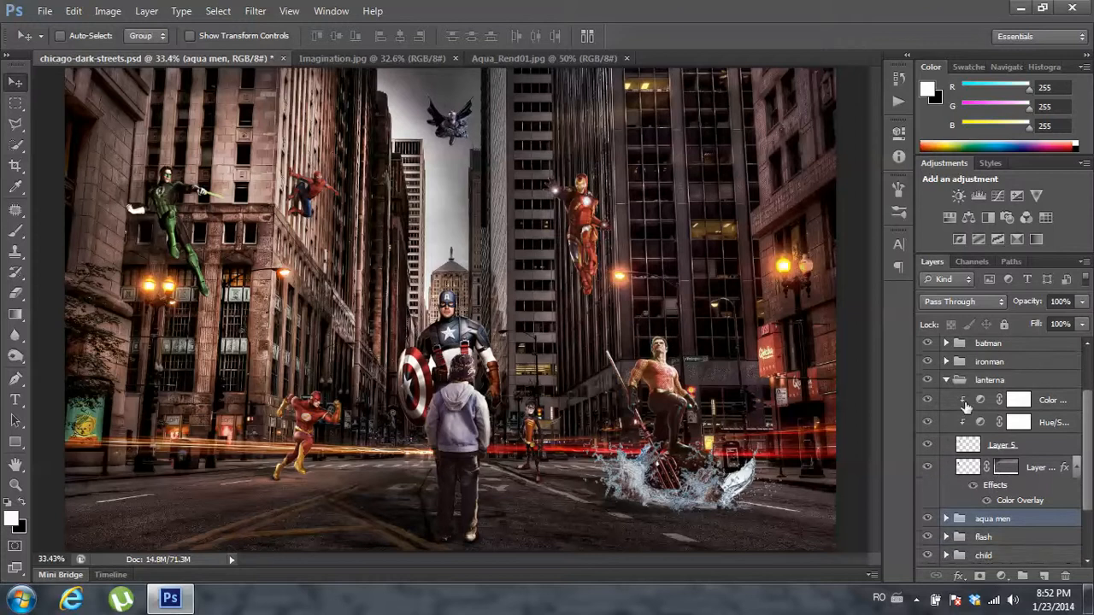
{"action": "left_click", "coordinate": [946, 380]}
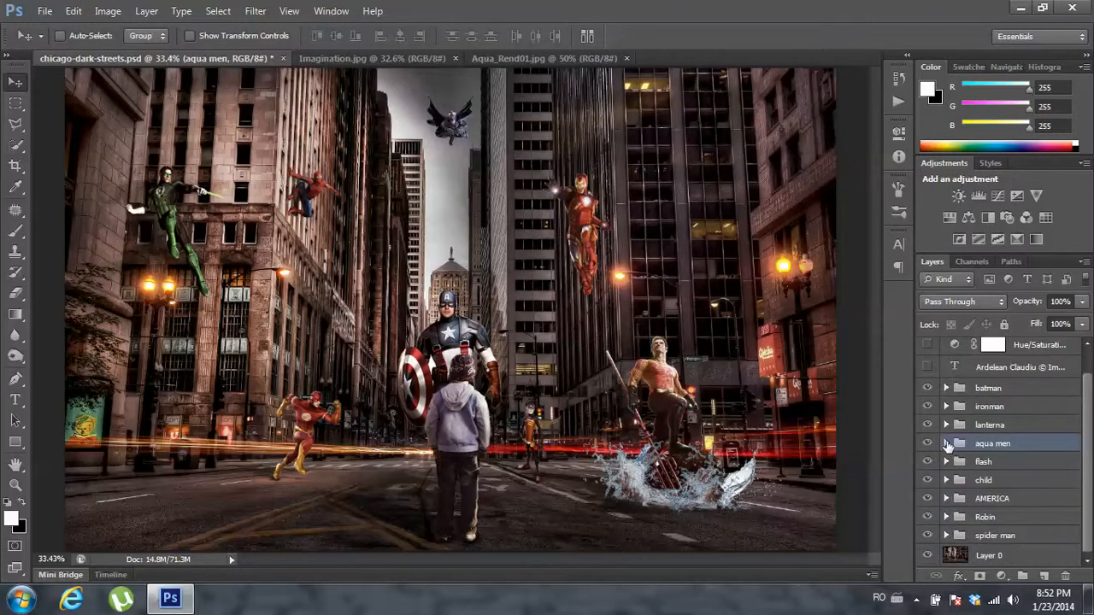
{"action": "left_click", "coordinate": [946, 444]}
{"action": "scroll", "coordinate": [991, 435], "scroll_direction": "down", "scroll_amount": 3}
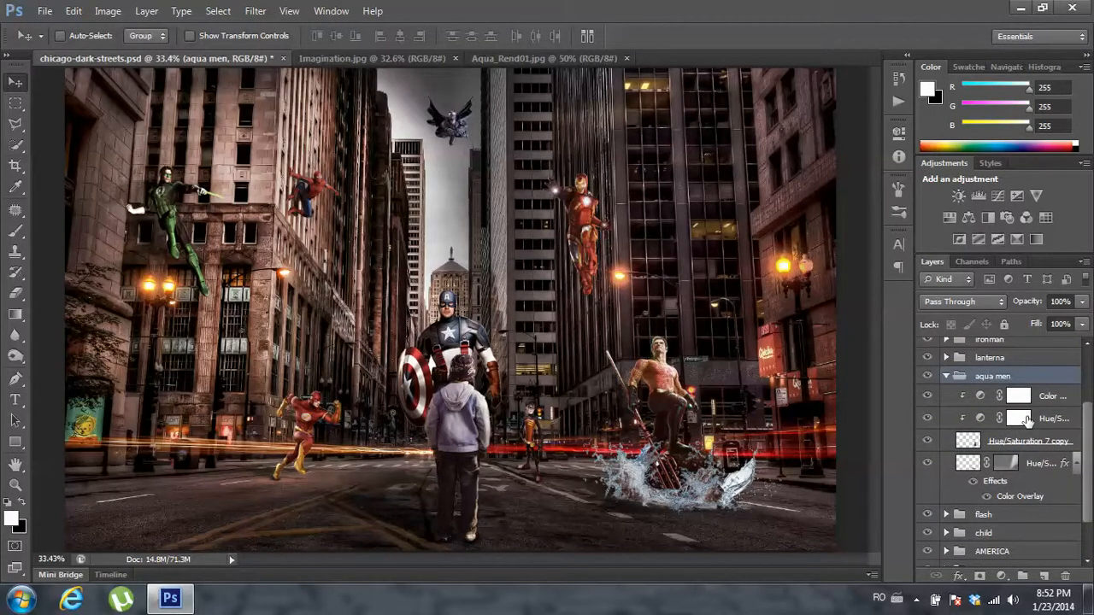
{"action": "scroll", "coordinate": [965, 464], "scroll_direction": "down", "scroll_amount": 1}
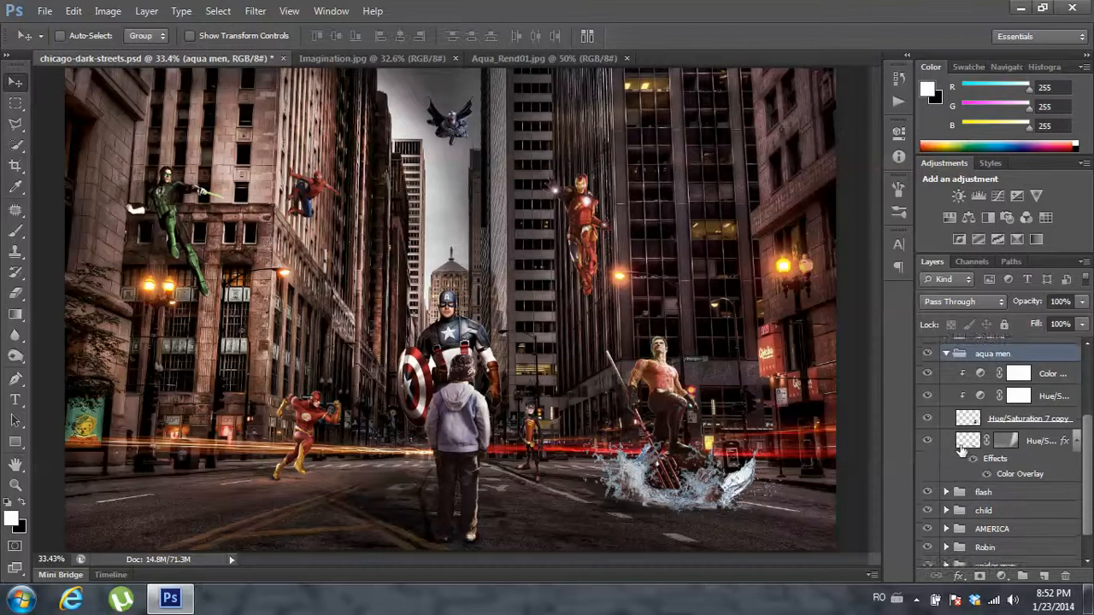
{"action": "scroll", "coordinate": [959, 453], "scroll_direction": "up", "scroll_amount": 1}
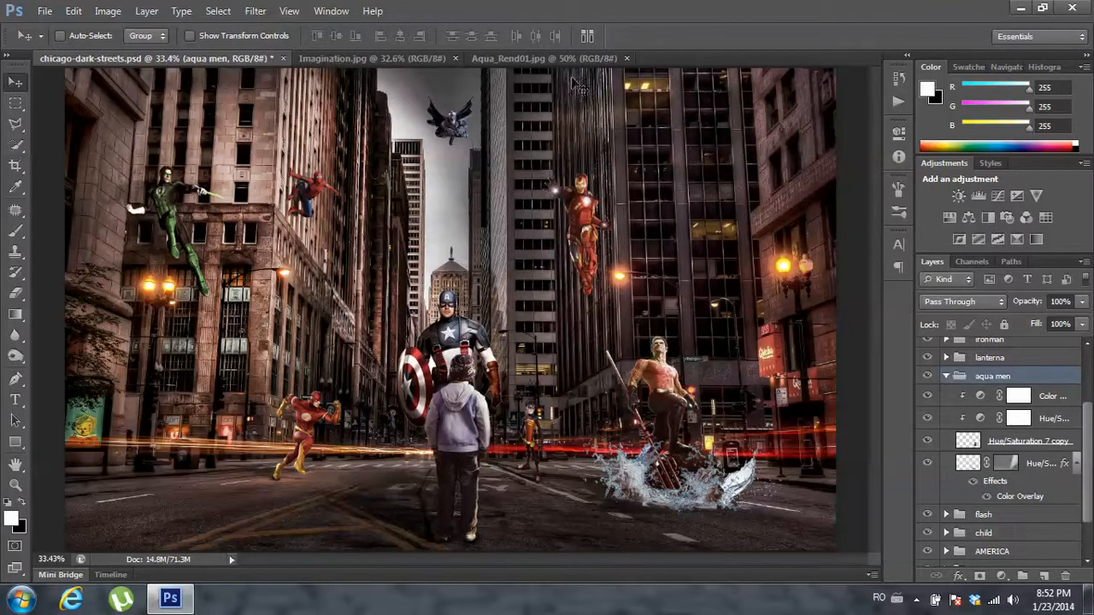
- Compare Aquaman in the street composite with the Aqua_Rend01.jpg source image, and collapse the aqua men group
{"action": "left_click", "coordinate": [543, 58]}
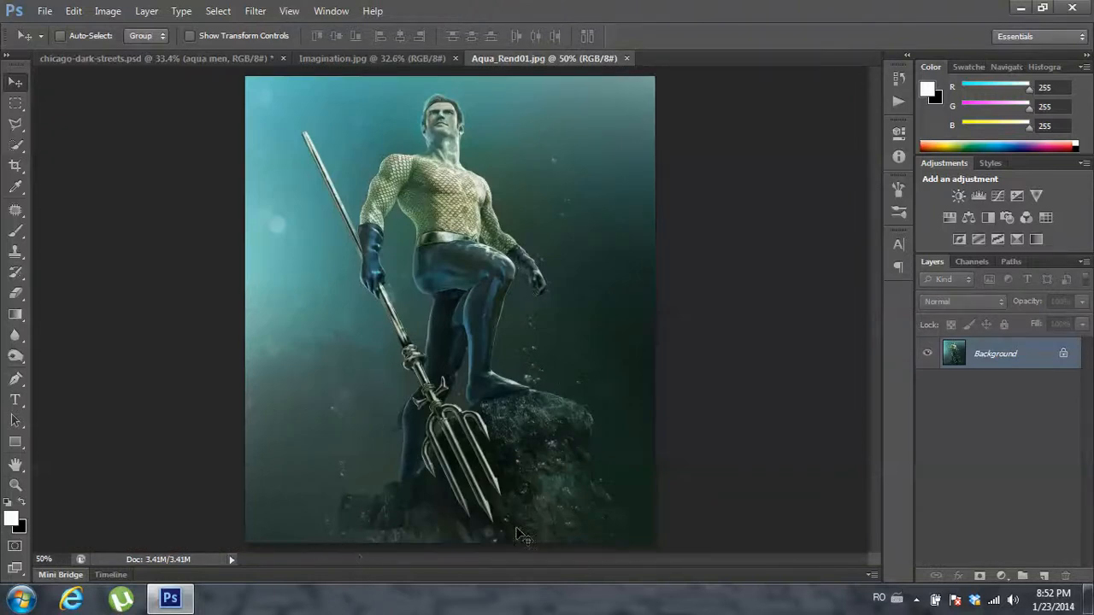
{"action": "left_click", "coordinate": [113, 59]}
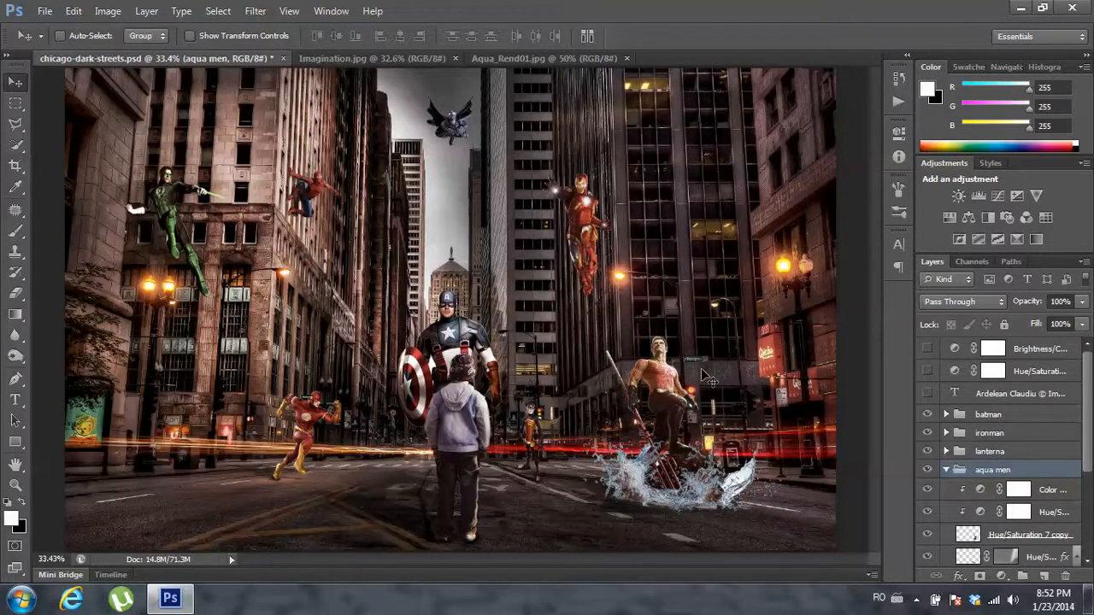
{"action": "left_click", "coordinate": [537, 57]}
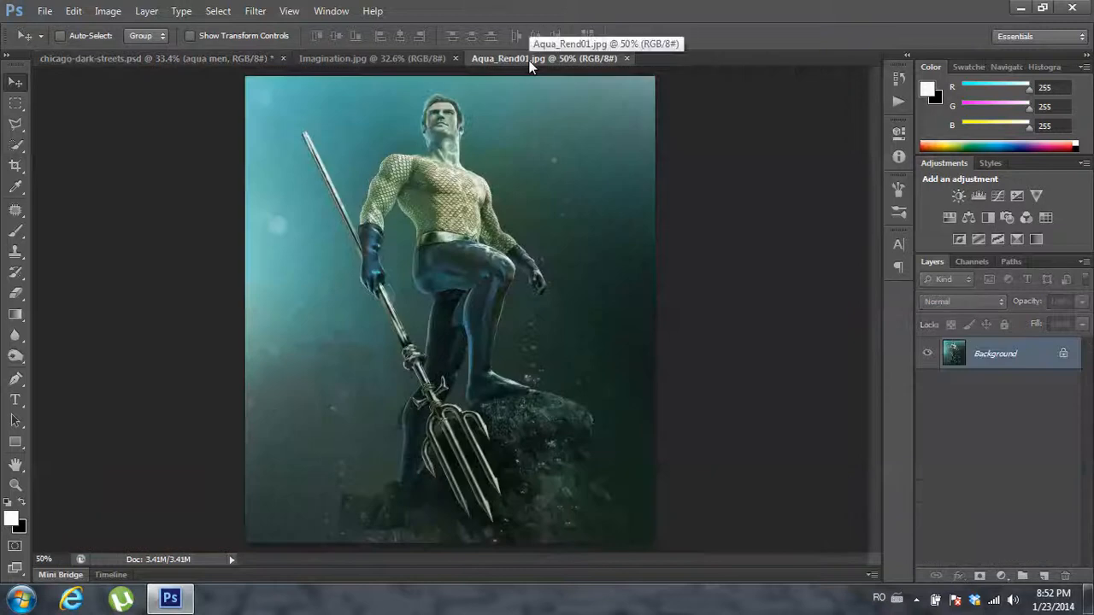
{"action": "left_click", "coordinate": [213, 59]}
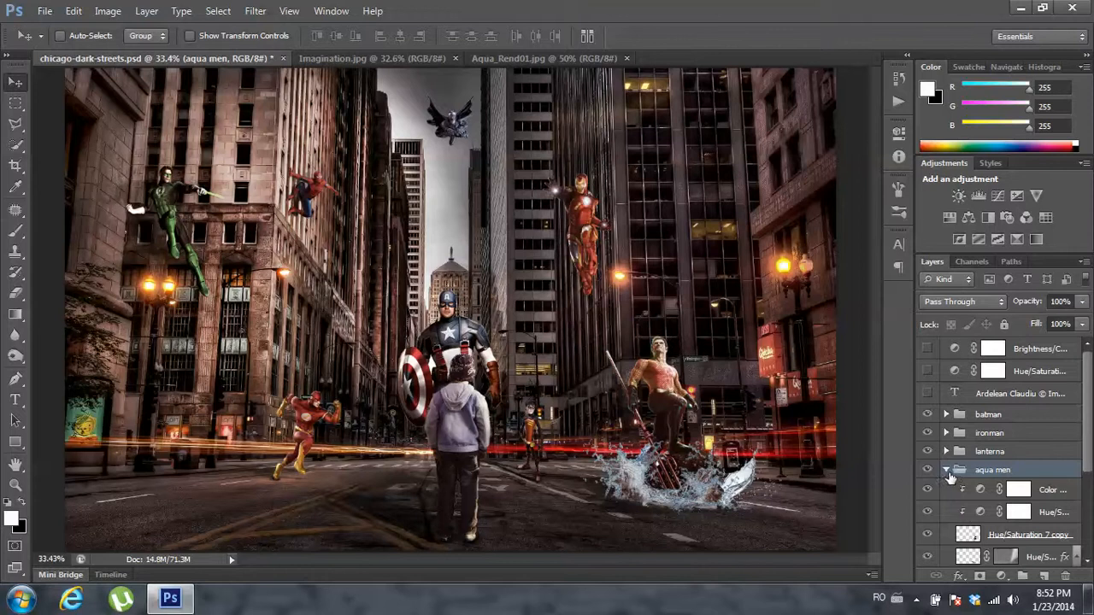
{"action": "left_click", "coordinate": [946, 471]}
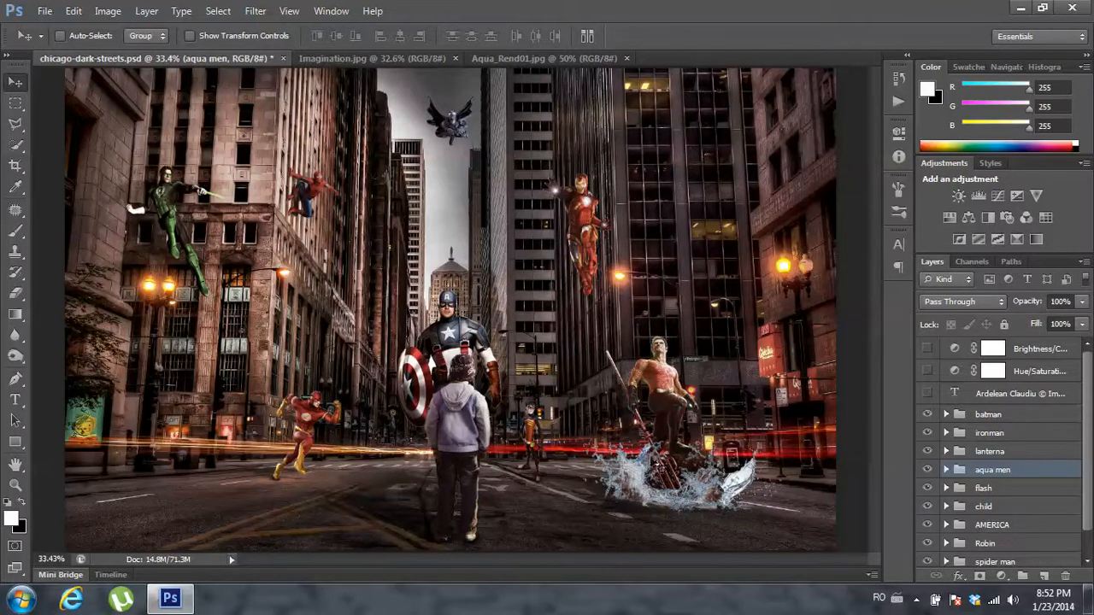
- Open the blue water splash image 0_8bc8b_228232bd_XXXL.png from the imagination folder
{"action": "left_click", "coordinate": [39, 10]}
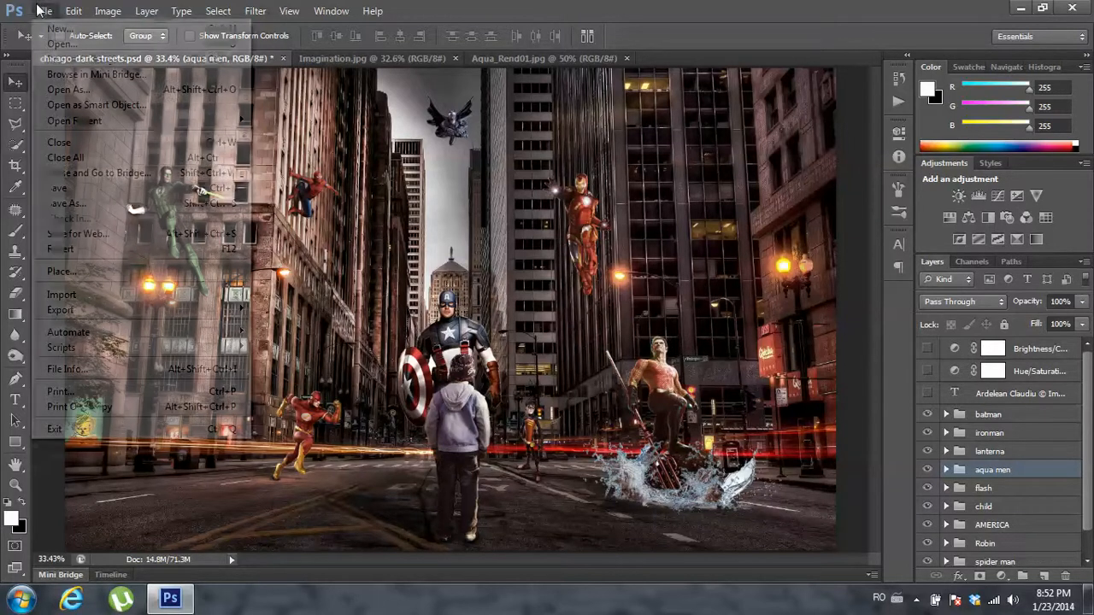
{"action": "left_click", "coordinate": [68, 44]}
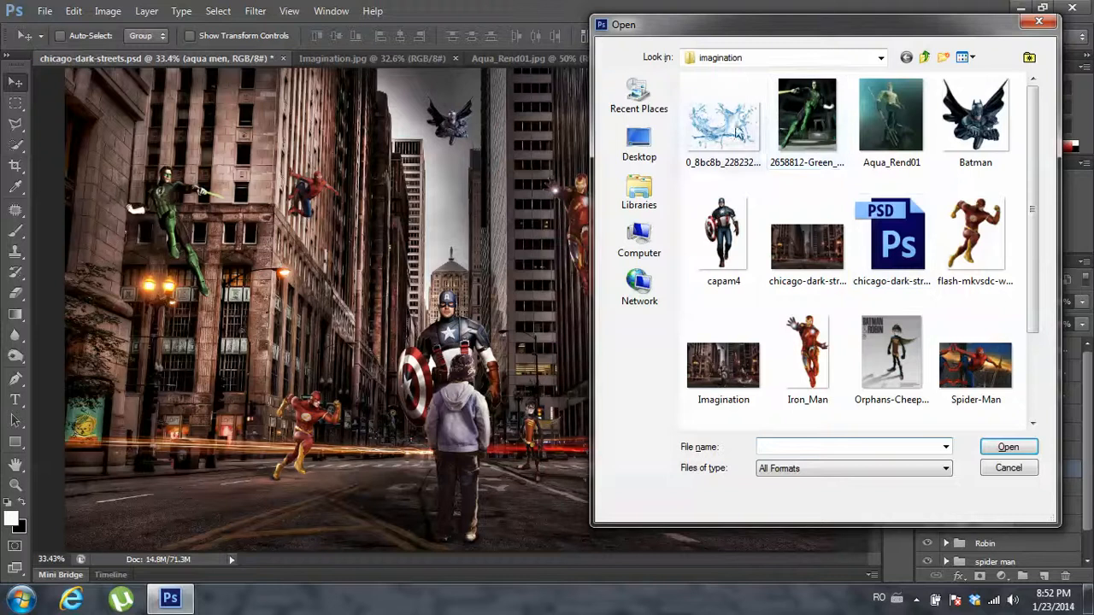
{"action": "scroll", "coordinate": [1043, 228], "scroll_direction": "down", "scroll_amount": 1}
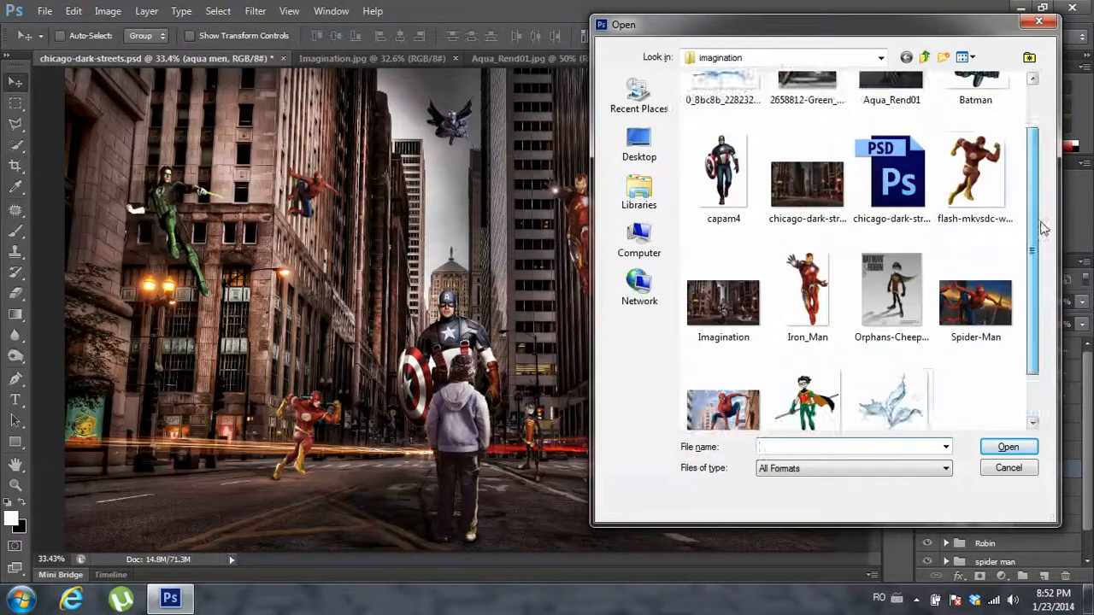
{"action": "scroll", "coordinate": [1040, 256], "scroll_direction": "down", "scroll_amount": 1}
{"action": "scroll", "coordinate": [1008, 214], "scroll_direction": "up", "scroll_amount": 3}
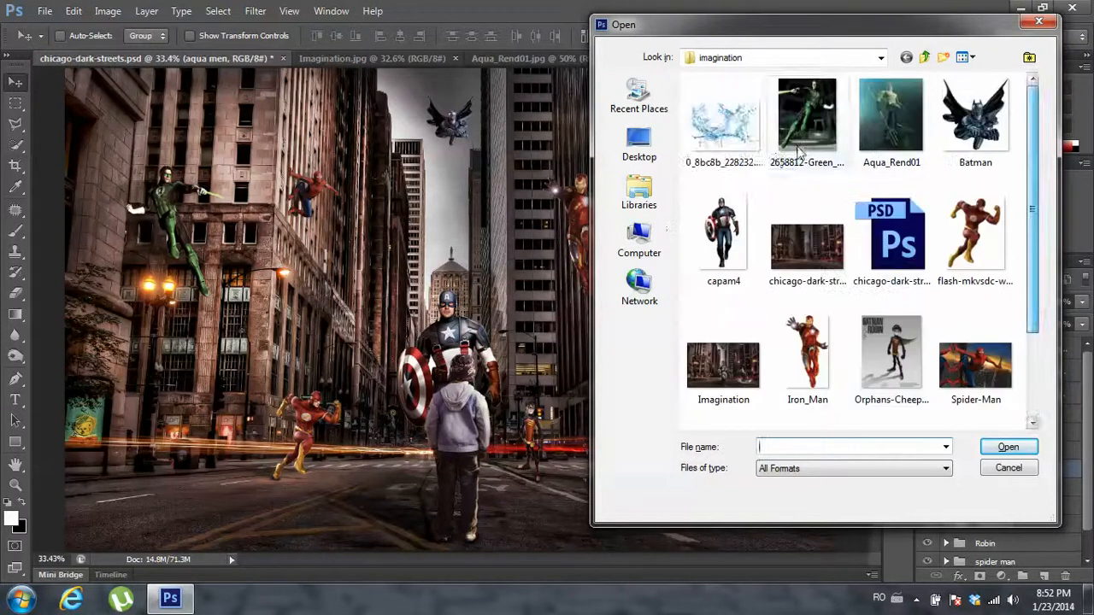
{"action": "left_click", "coordinate": [723, 120]}
{"action": "left_click", "coordinate": [1007, 446]}
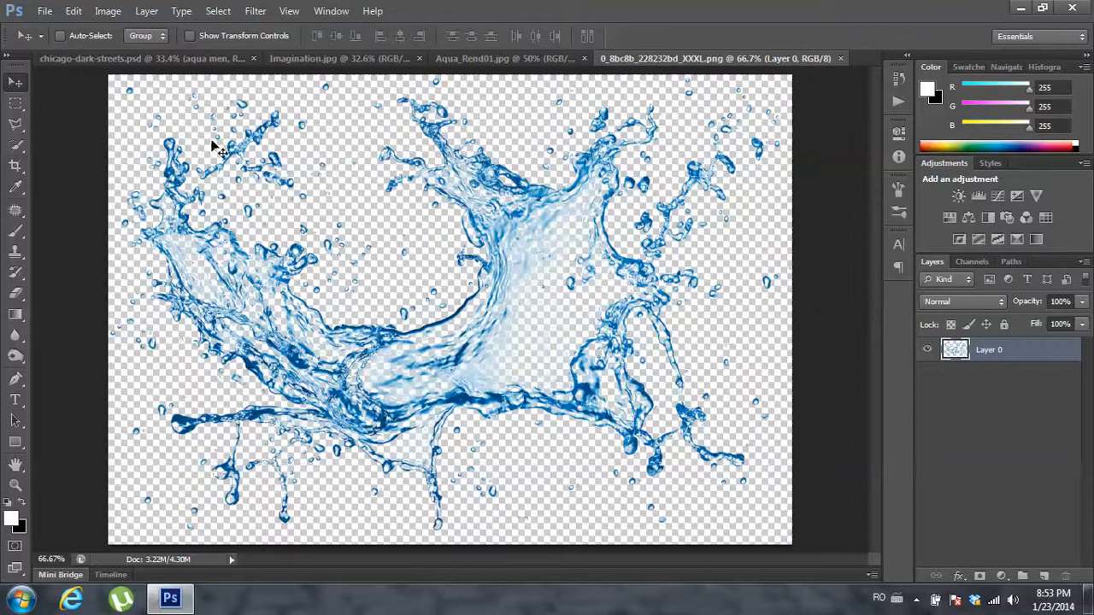
- Copy the water splash into chicago-dark-streets.psd as a trial layer, hide it, move it below Layer 0, and delete it
{"action": "left_click_drag", "start_coordinate": [529, 269], "coordinate": [581, 278]}
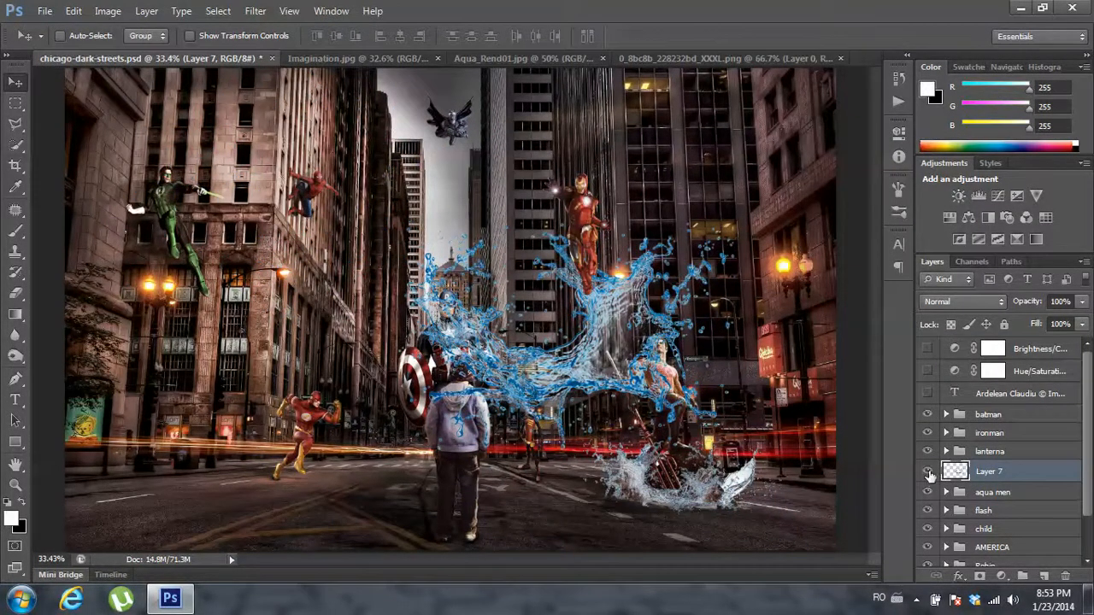
{"action": "left_click", "coordinate": [927, 470]}
{"action": "left_click_drag", "start_coordinate": [982, 475], "coordinate": [1067, 581]}
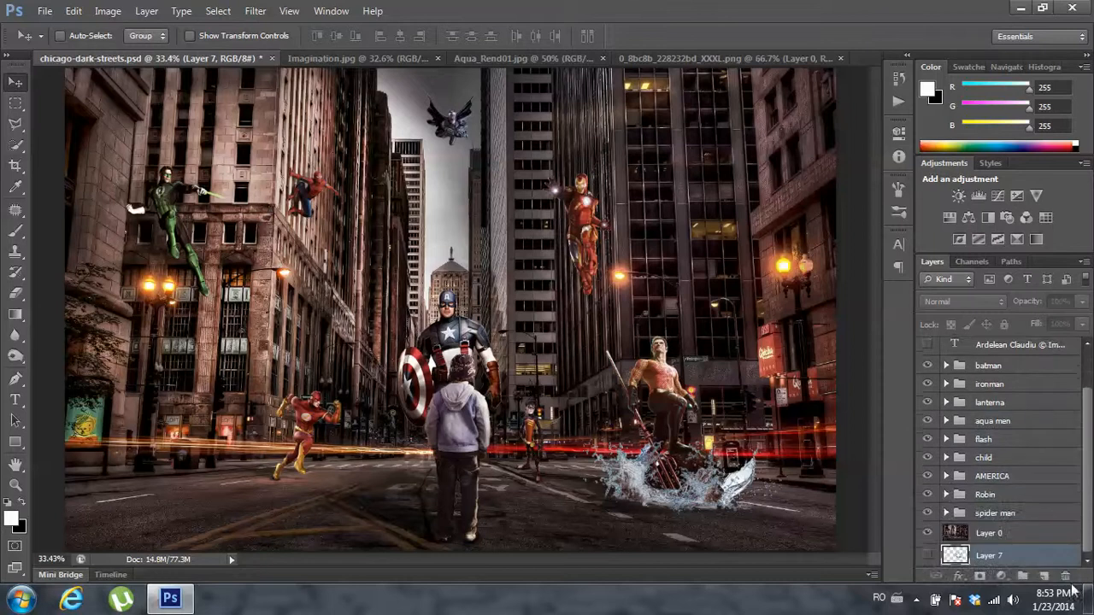
{"action": "left_click", "coordinate": [927, 556]}
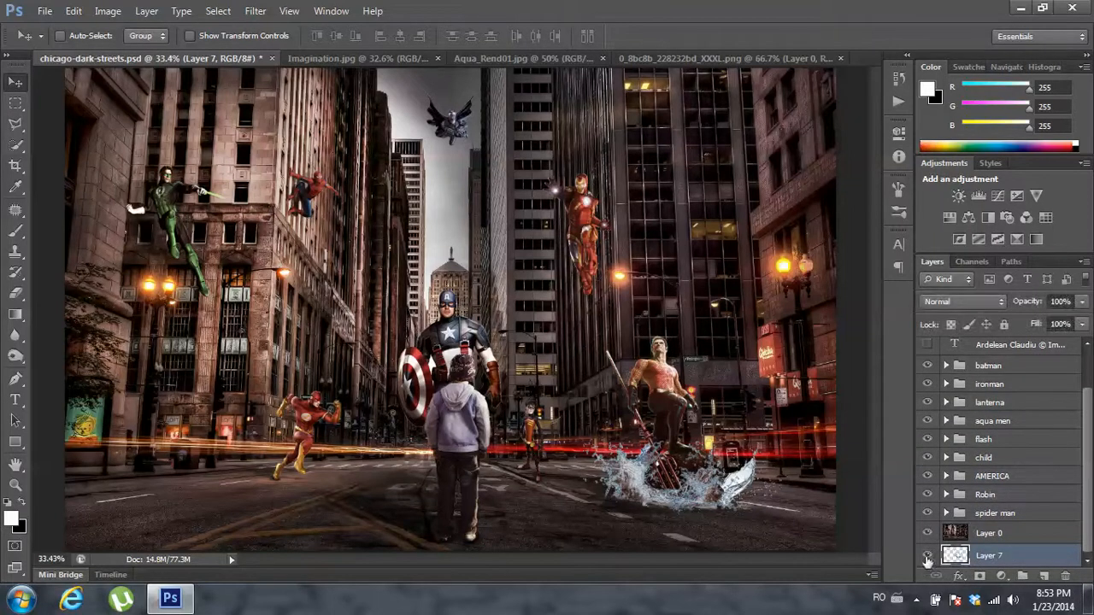
{"action": "left_click", "coordinate": [927, 555]}
{"action": "left_click_drag", "start_coordinate": [965, 559], "coordinate": [1065, 575]}
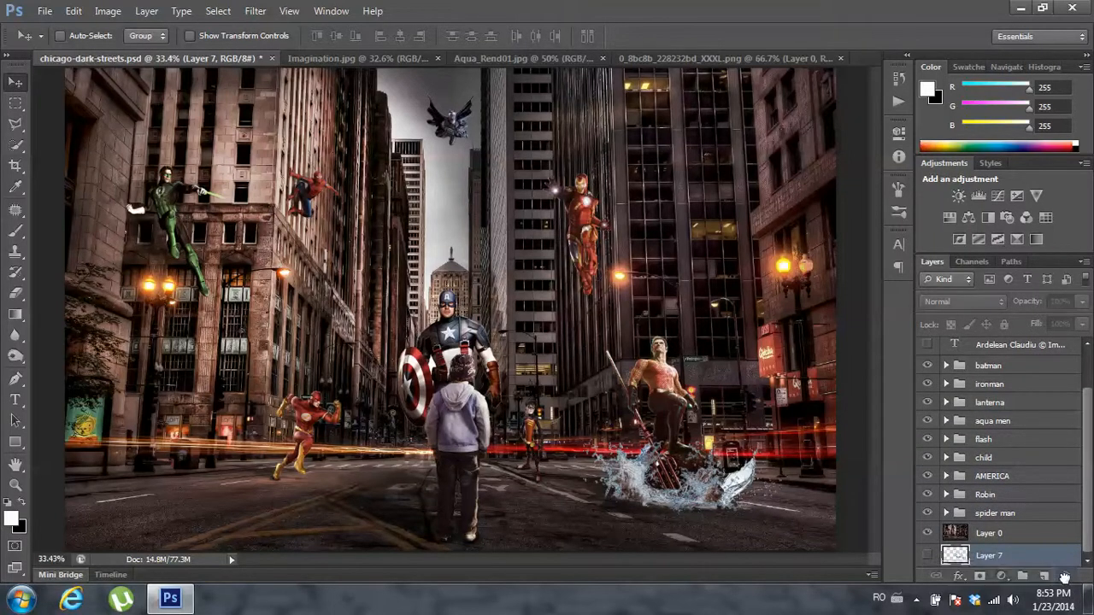
{"action": "scroll", "coordinate": [982, 444], "scroll_direction": "up", "scroll_amount": 3}
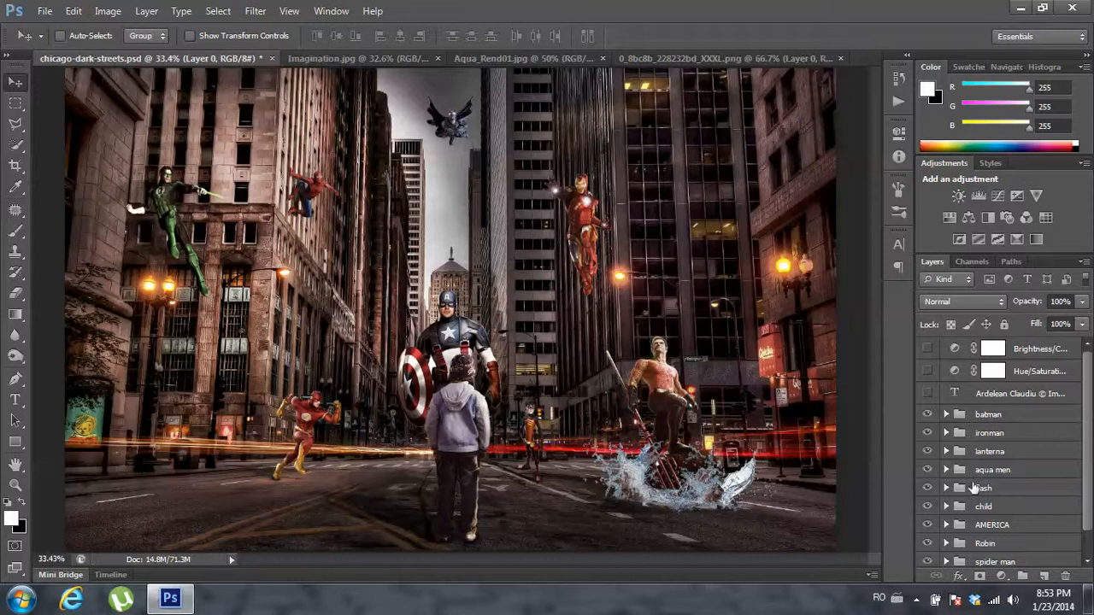
- Enlarge the flash group with Free Transform and move it slightly left and up on the street
{"action": "left_click", "coordinate": [979, 488]}
{"action": "key", "text": "ctrl+t"}
{"action": "left_click_drag", "start_coordinate": [351, 396], "coordinate": [380, 365]}
{"action": "left_click", "coordinate": [807, 37]}
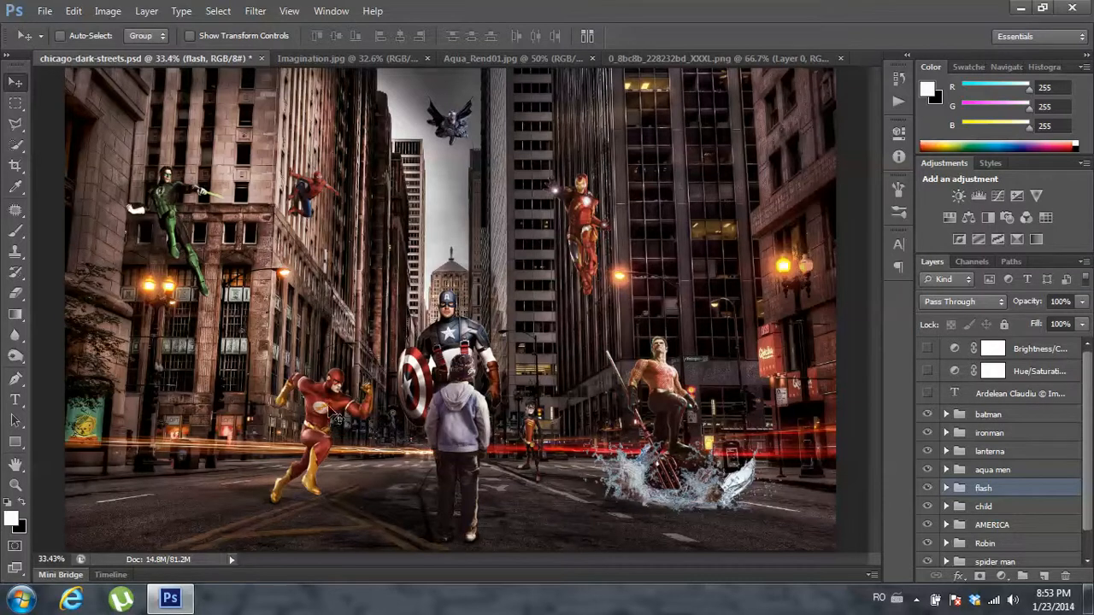
{"action": "left_click_drag", "start_coordinate": [332, 417], "coordinate": [308, 408]}
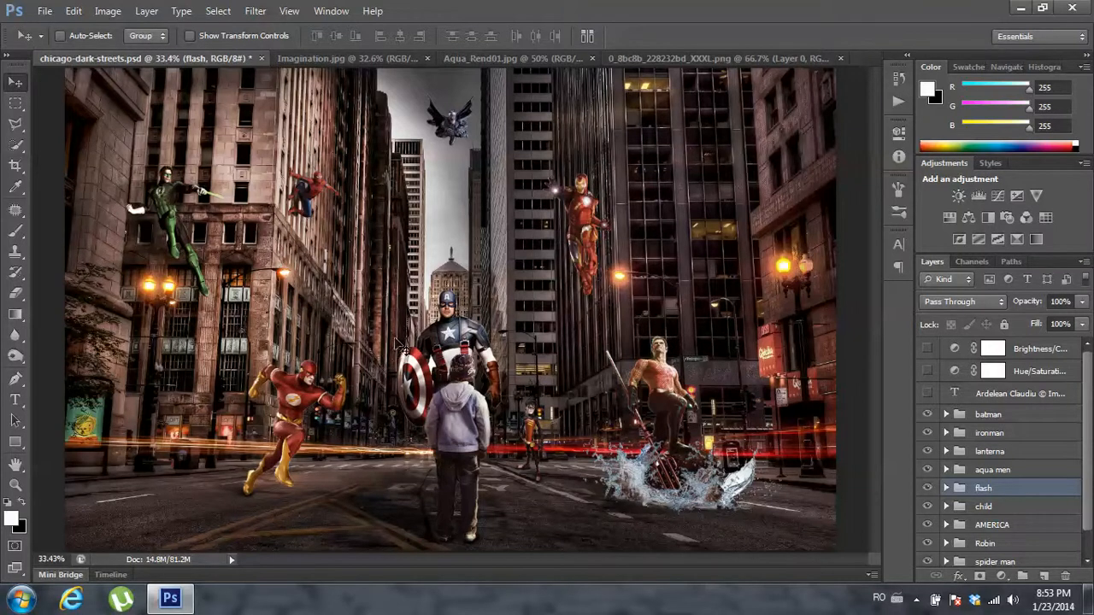
- Scale the flash group down to about 67.93% width and 63.86% height
{"action": "key", "text": "ctrl+t"}
{"action": "left_click_drag", "start_coordinate": [150, 359], "coordinate": [181, 379]}
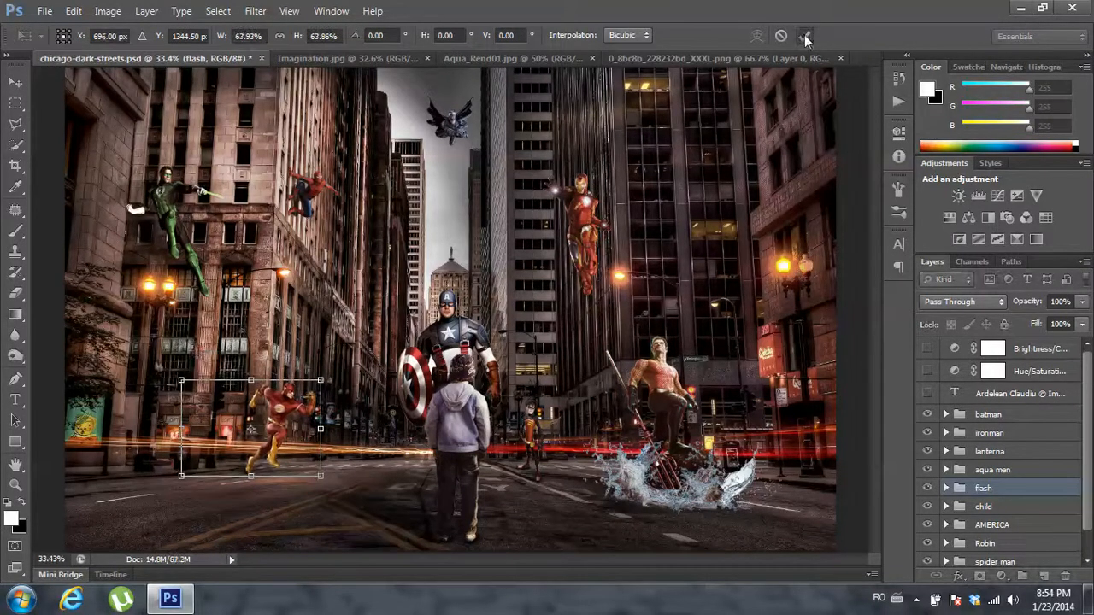
{"action": "left_click", "coordinate": [803, 36]}
- Revert the document history to the last Delete Layer state, undoing the flash group's transforms and move
{"action": "left_click", "coordinate": [898, 77]}
{"action": "left_click", "coordinate": [796, 352]}
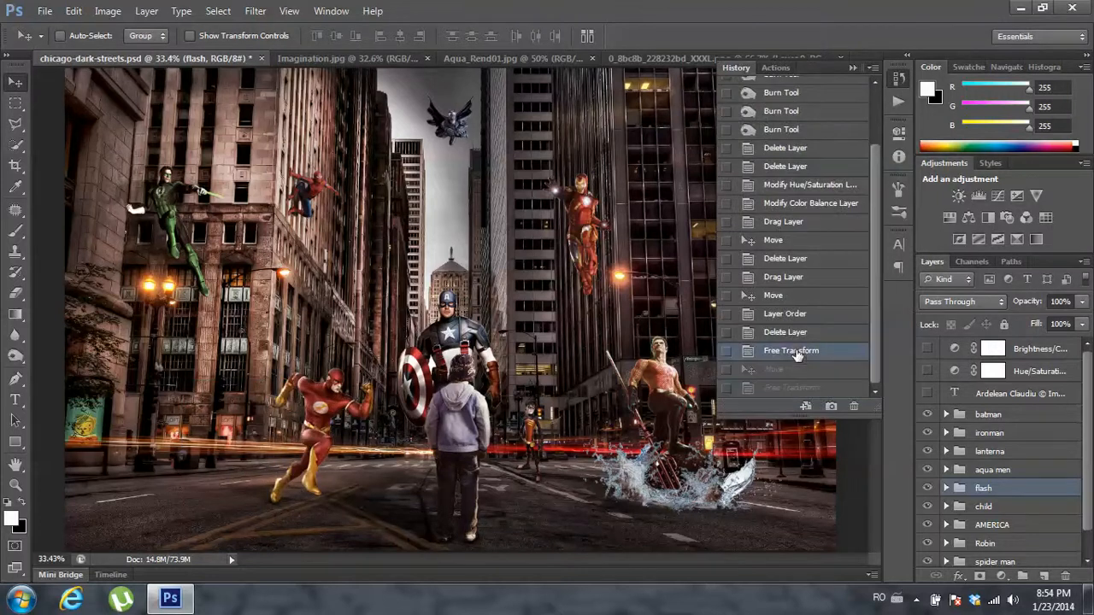
{"action": "left_click", "coordinate": [791, 333]}
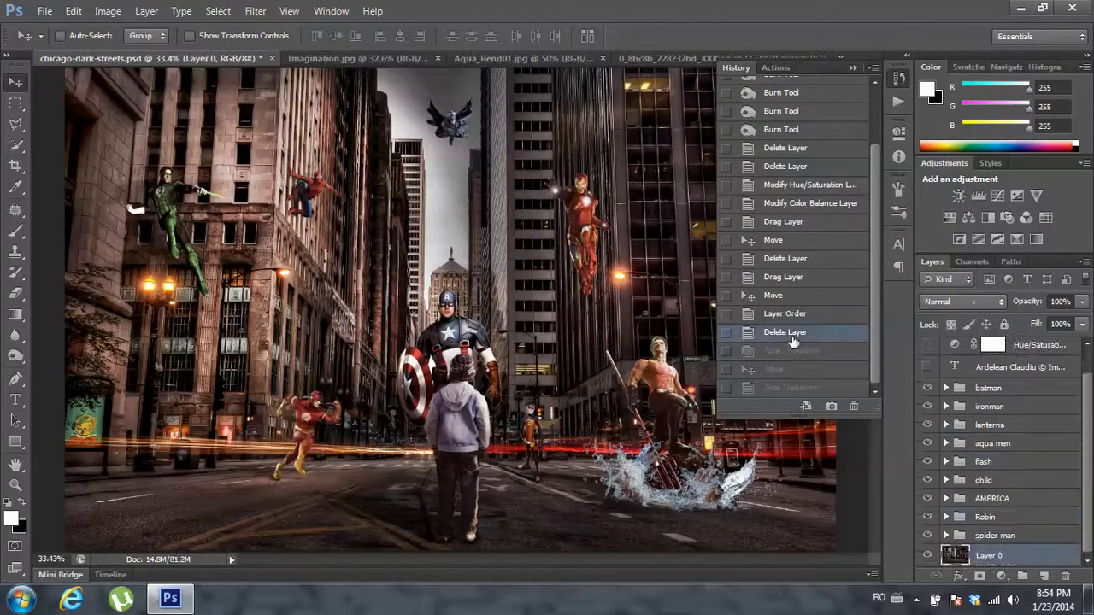
{"action": "left_click", "coordinate": [852, 67]}
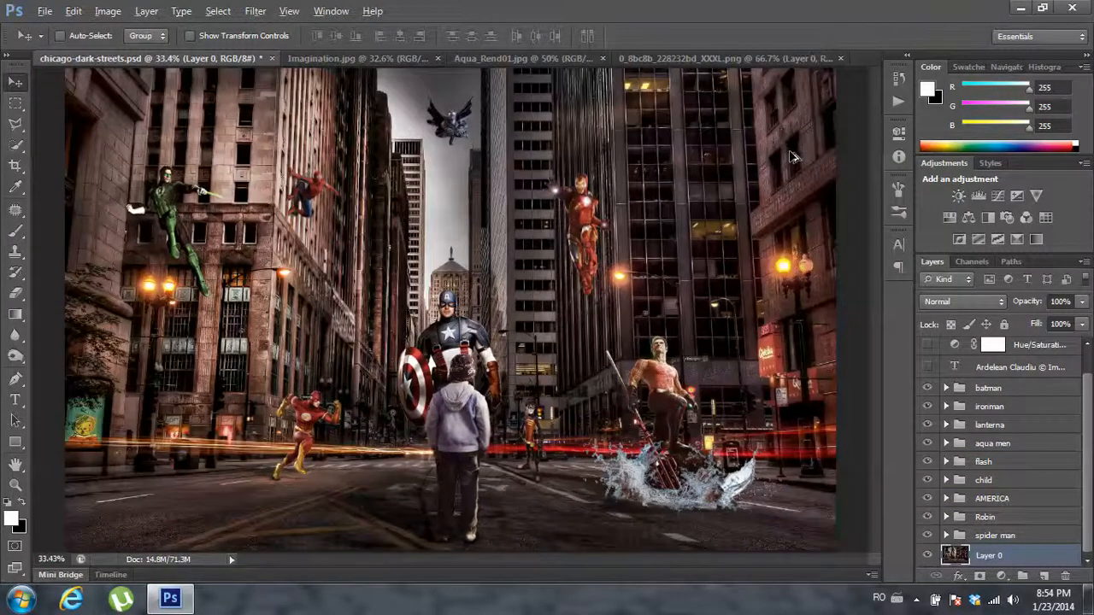
{"action": "key", "text": "alt"}
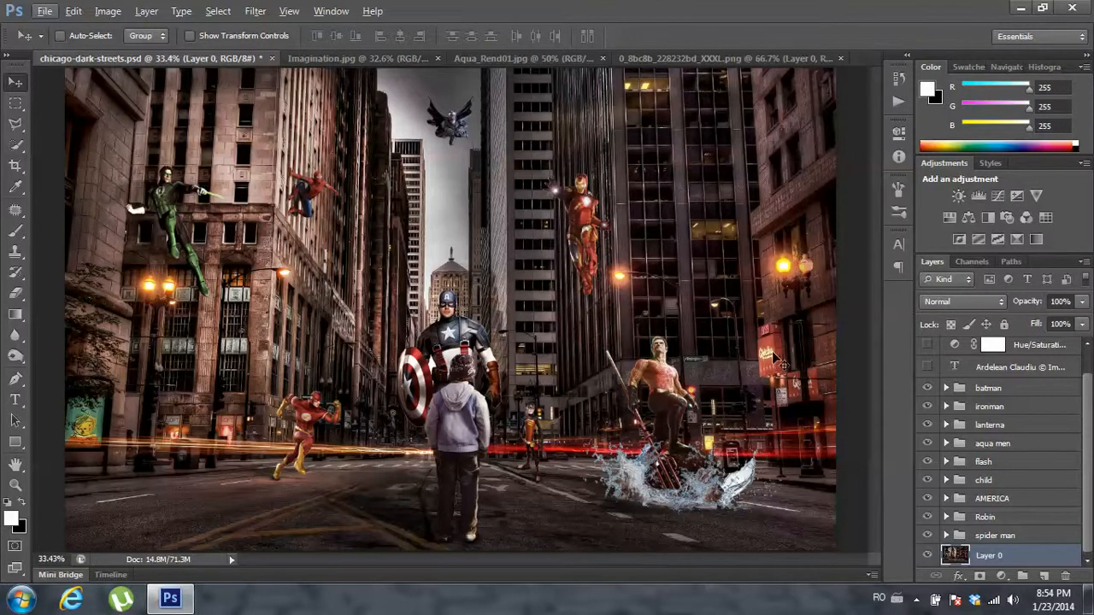
- Show the Hue/Saturation and Brightness/Contrast adjustment layers at the top of the layer stack
{"action": "left_click_drag", "start_coordinate": [1089, 438], "coordinate": [1086, 385]}
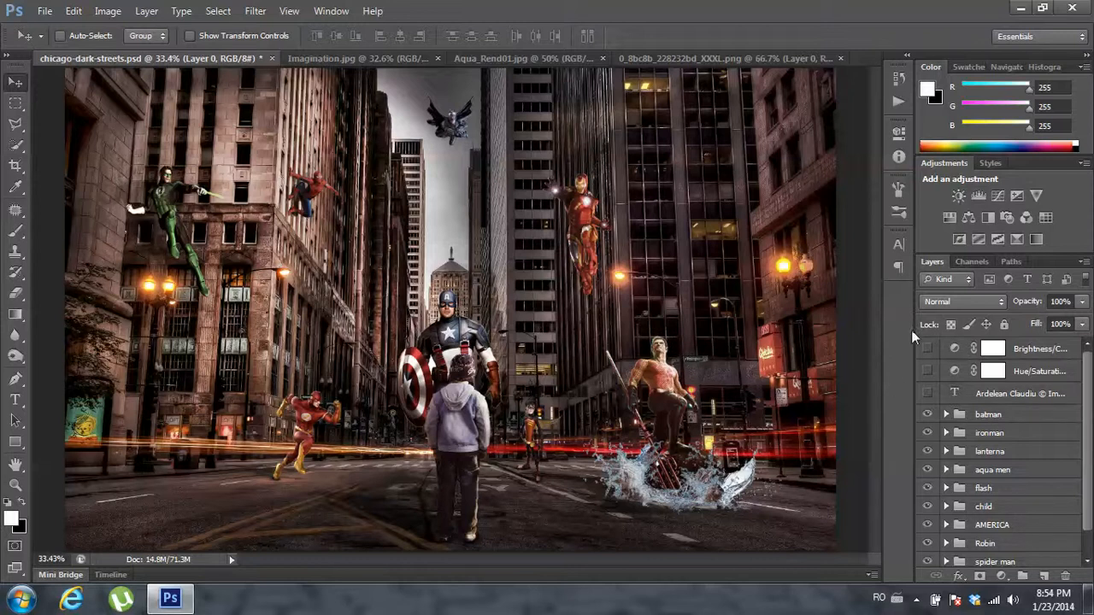
{"action": "left_click", "coordinate": [926, 371]}
{"action": "left_click", "coordinate": [928, 349]}
- Toggle the top Brightness/Contrast layer's visibility repeatedly to compare the composite with and without it, leaving it shown
{"action": "left_click", "coordinate": [929, 348]}
{"action": "left_click", "coordinate": [929, 349]}
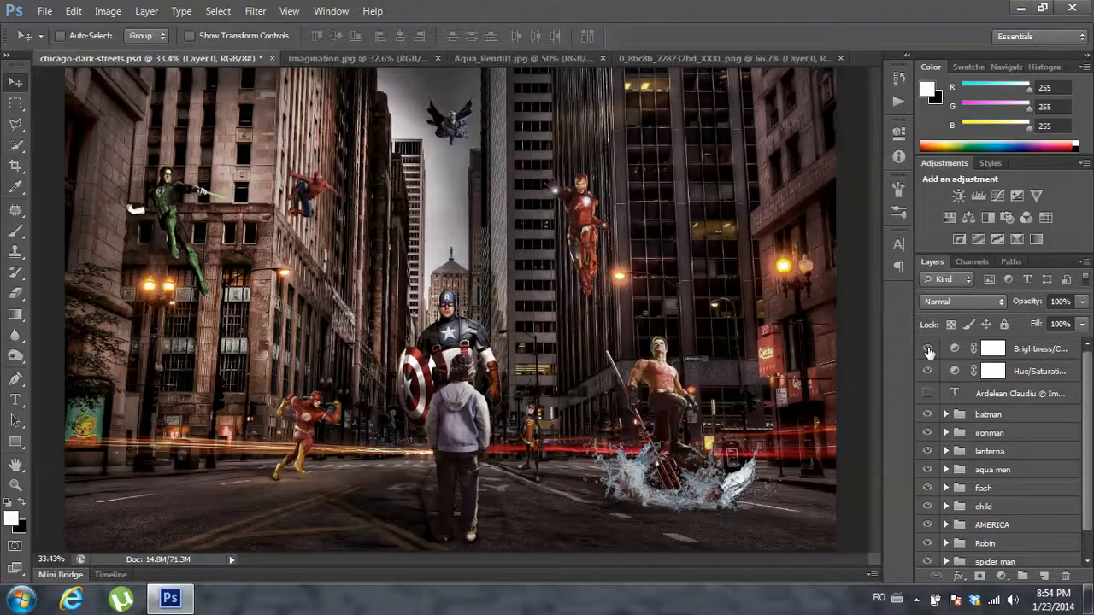
{"action": "left_click", "coordinate": [929, 350]}
{"action": "left_click", "coordinate": [929, 349]}
{"action": "left_click", "coordinate": [929, 349]}
{"action": "left_click", "coordinate": [929, 349]}
{"action": "left_click", "coordinate": [928, 350]}
{"action": "left_click", "coordinate": [929, 350]}
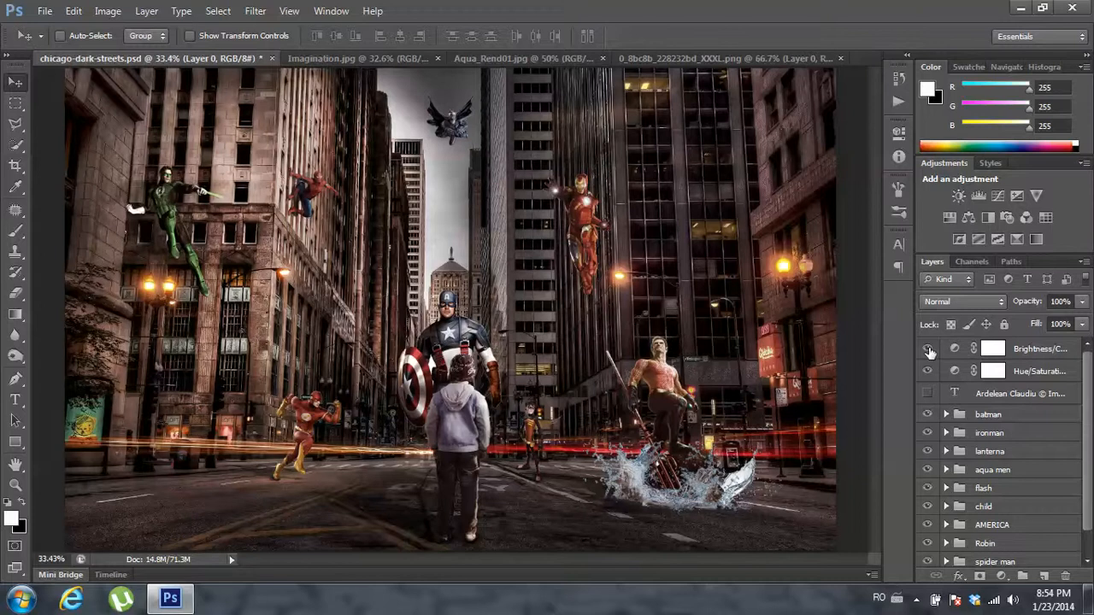
{"action": "left_click", "coordinate": [929, 349]}
{"action": "left_click", "coordinate": [929, 349]}
{"action": "left_click", "coordinate": [928, 349]}
{"action": "left_click", "coordinate": [929, 349]}
{"action": "left_click", "coordinate": [929, 350]}
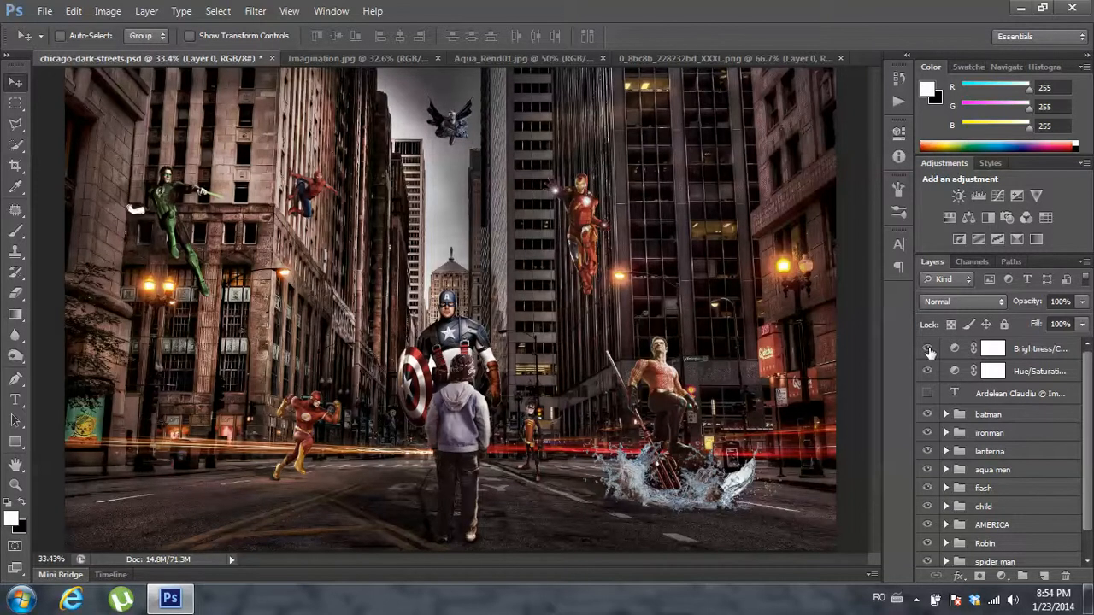
{"action": "left_click", "coordinate": [929, 349]}
{"action": "left_click", "coordinate": [929, 350]}
{"action": "left_click", "coordinate": [928, 350]}
{"action": "left_click", "coordinate": [929, 349]}
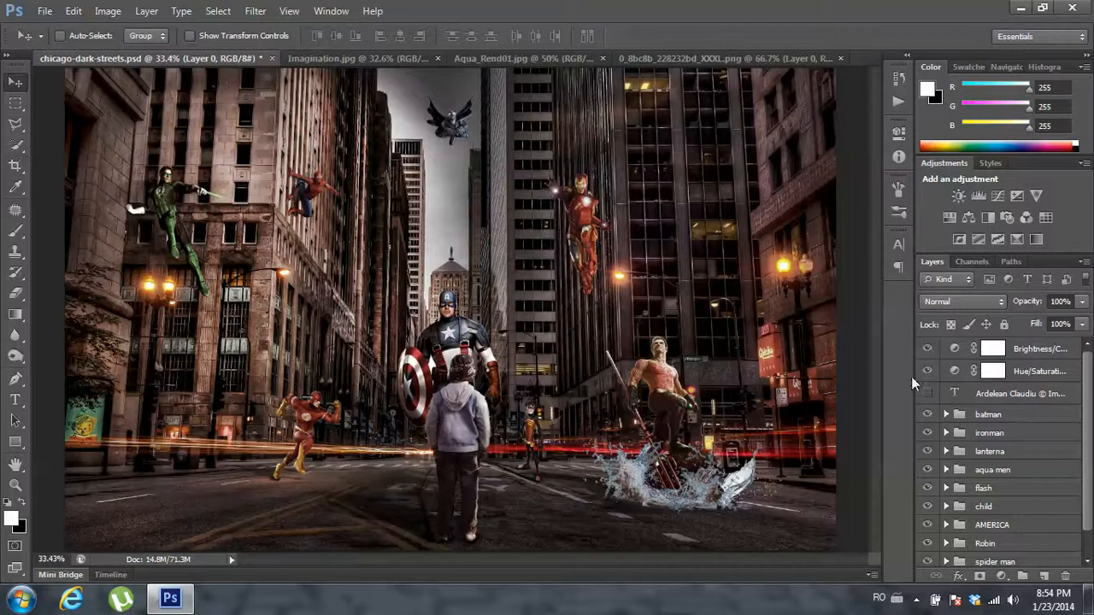